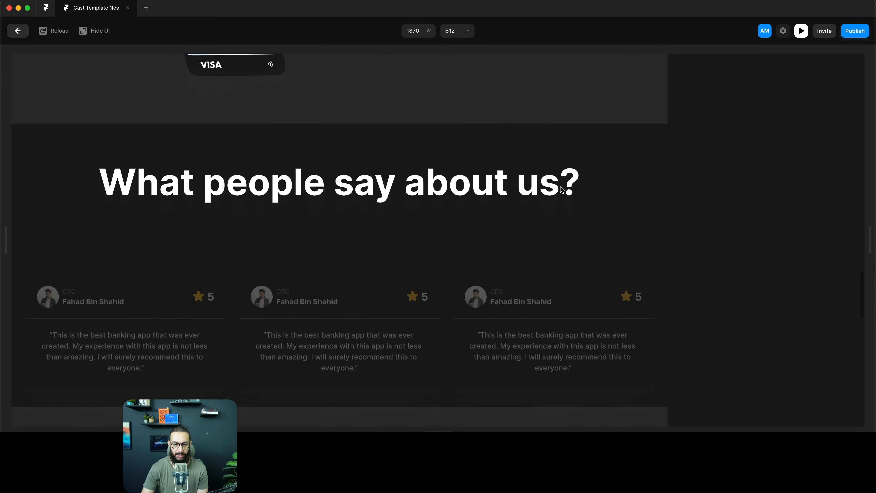
Leave the preview and set the Header component's width to 1fr
key(Escape)
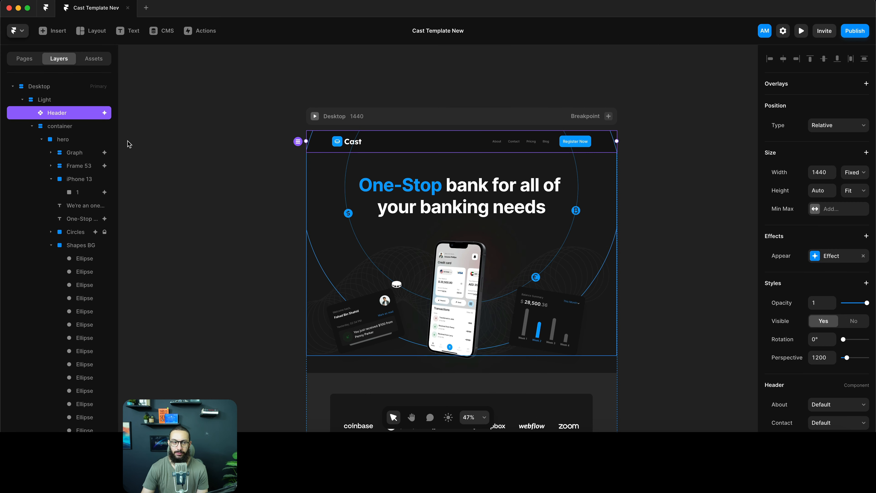
click(56, 103)
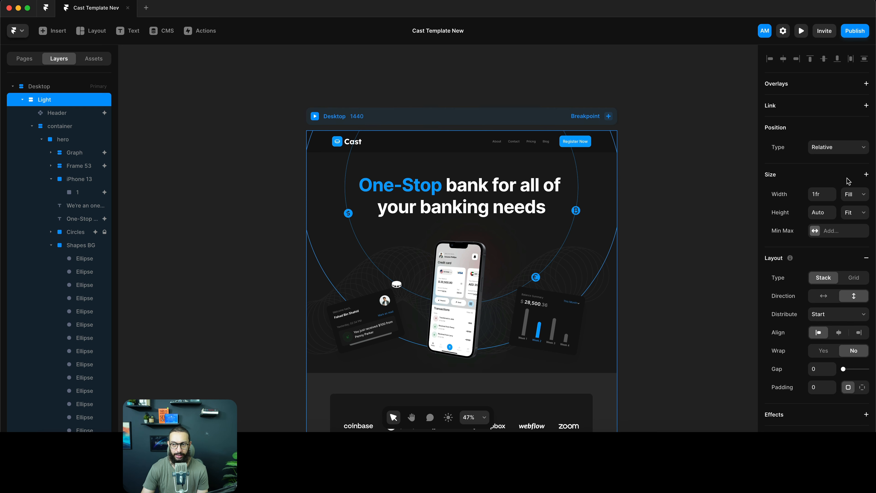
click(72, 112)
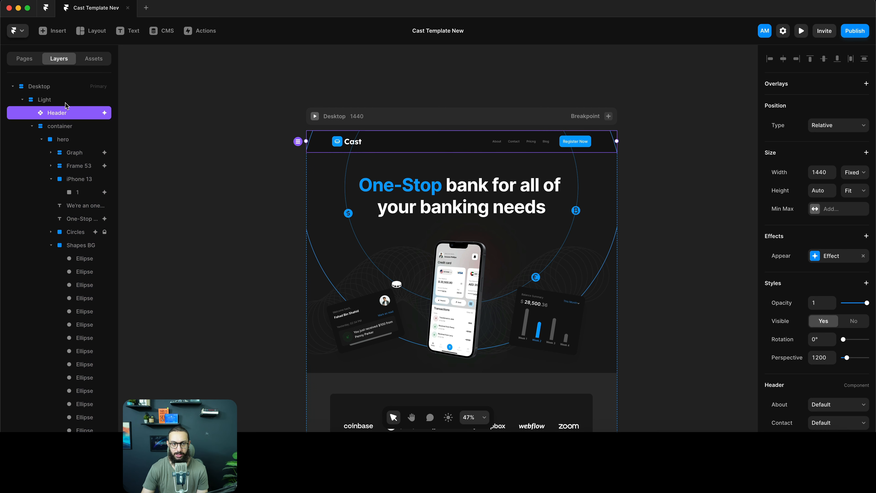
click(65, 103)
click(59, 110)
click(820, 171)
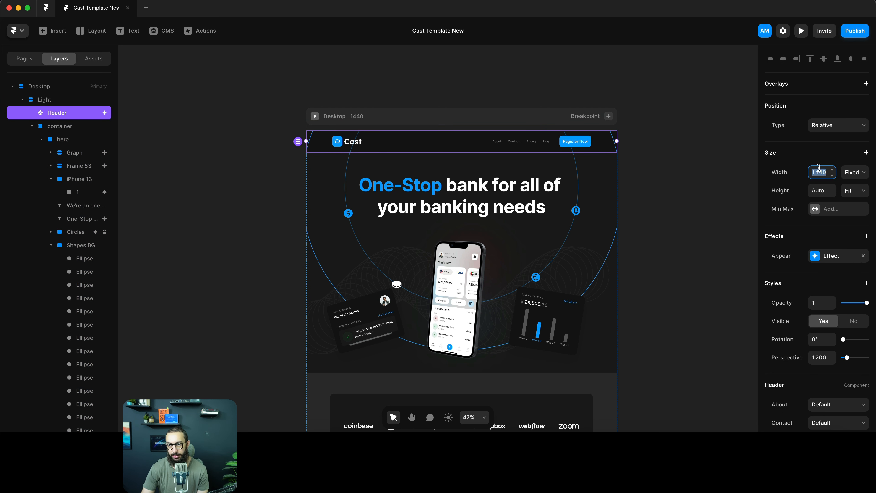
text(1fr)
Set the width of the container layer below the Header to 1fr
click(53, 127)
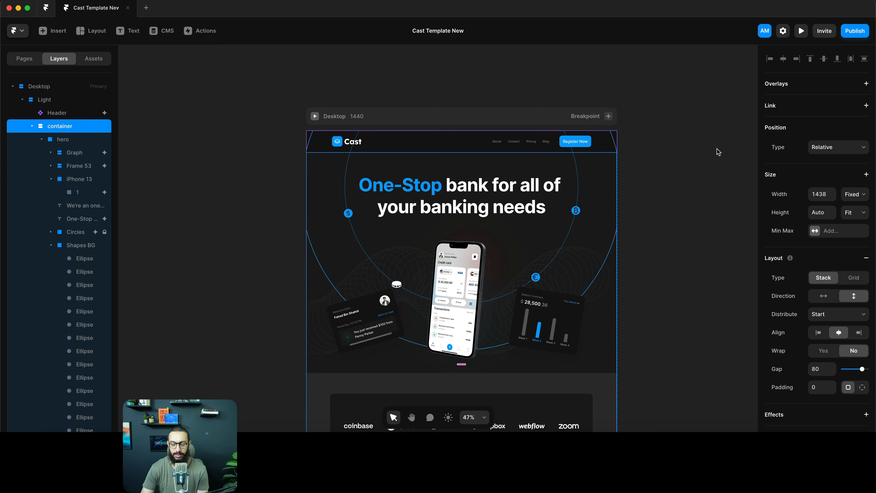
click(821, 189)
text(1fr)
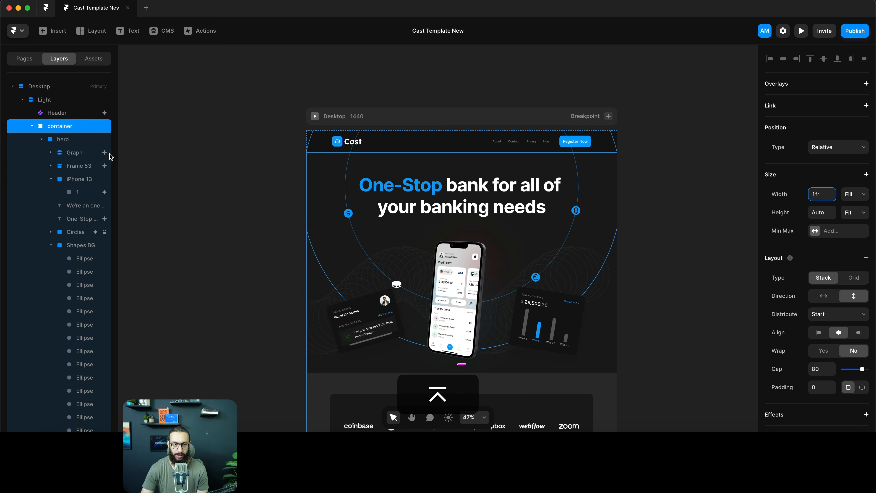
Preview the page at a width of 1870 and examine how the hero and the sections down to the FAQ adapt
click(76, 141)
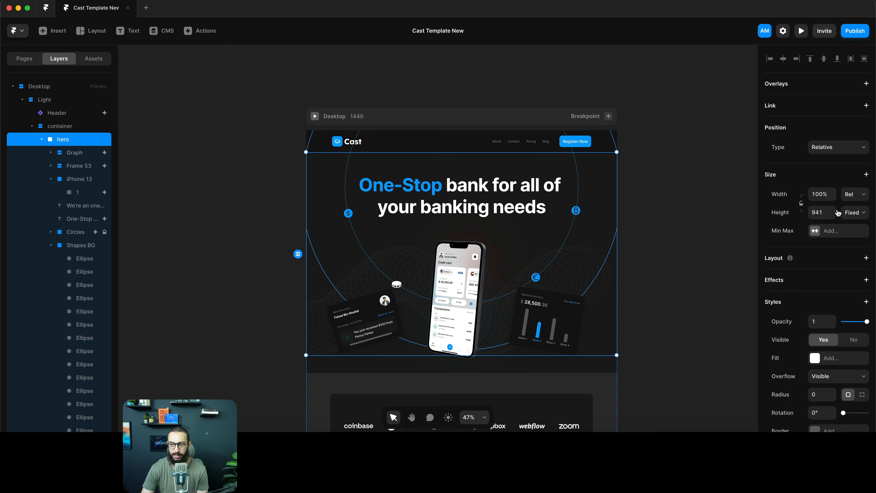
scroll(510, 174, down, 5)
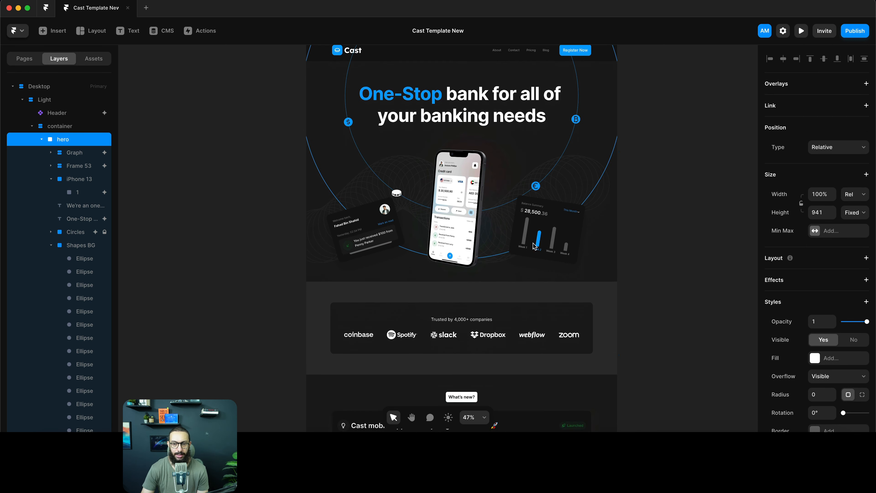
click(547, 239)
key(super+p)
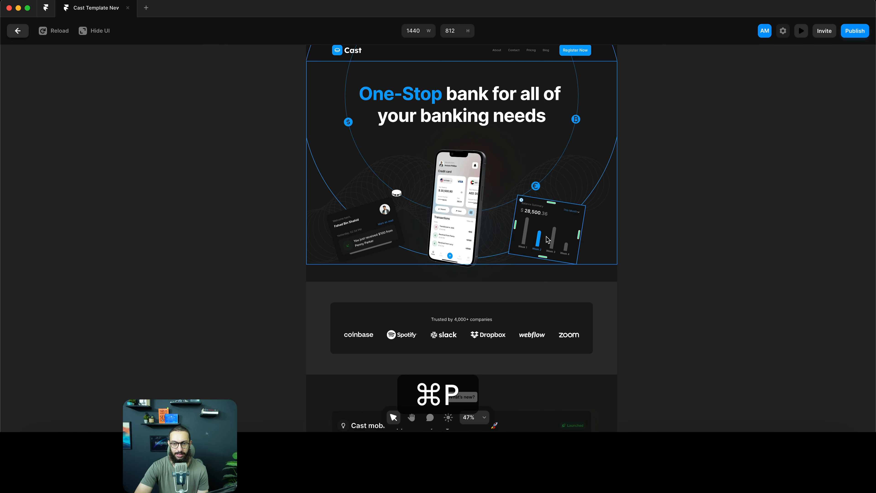
drag(874, 244, 875, 244)
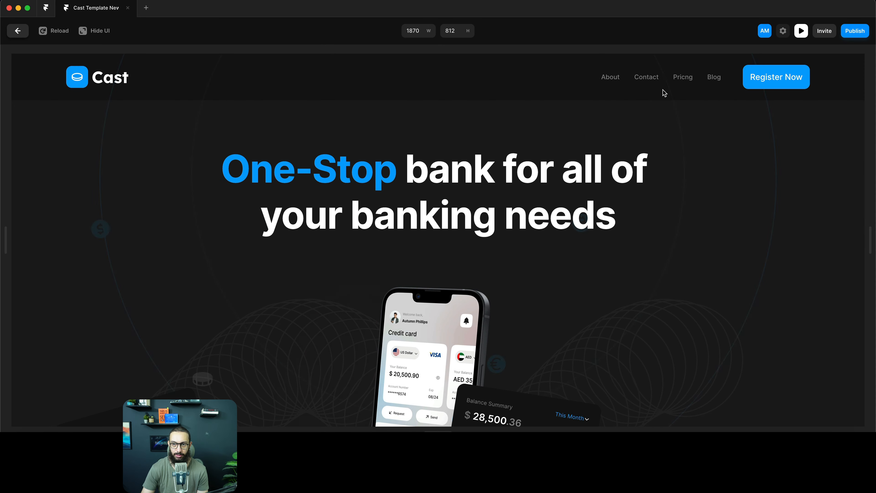
scroll(516, 188, down, 3)
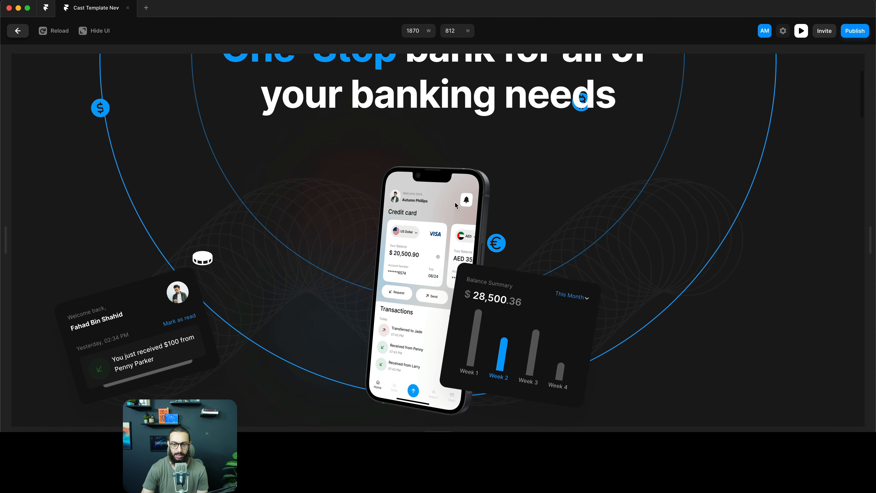
scroll(242, 184, up, 2)
scroll(112, 154, up, 2)
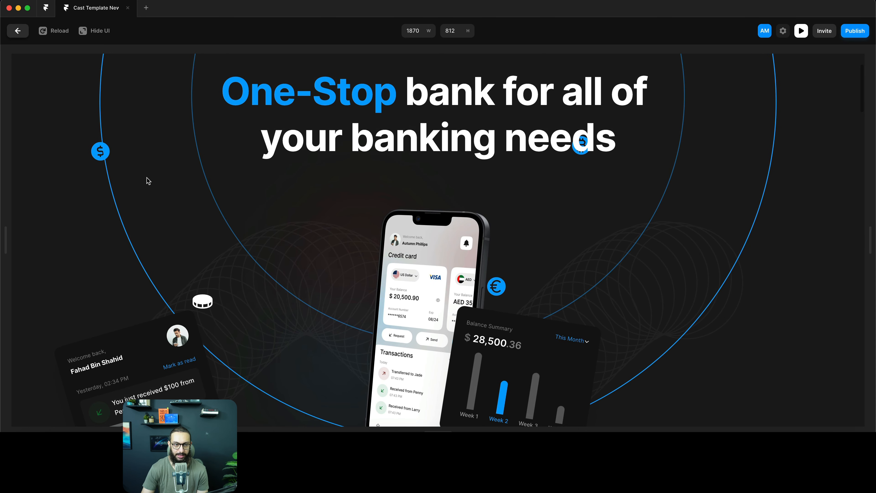
scroll(168, 231, down, 3)
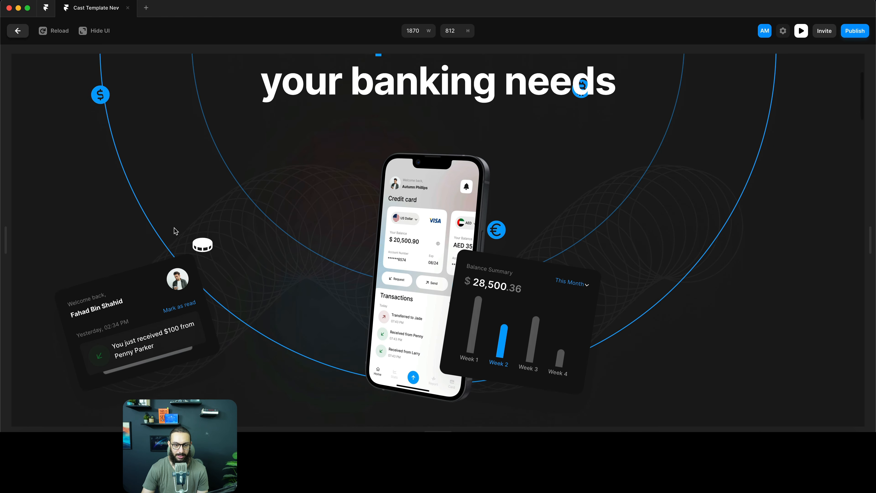
scroll(402, 273, down, 15)
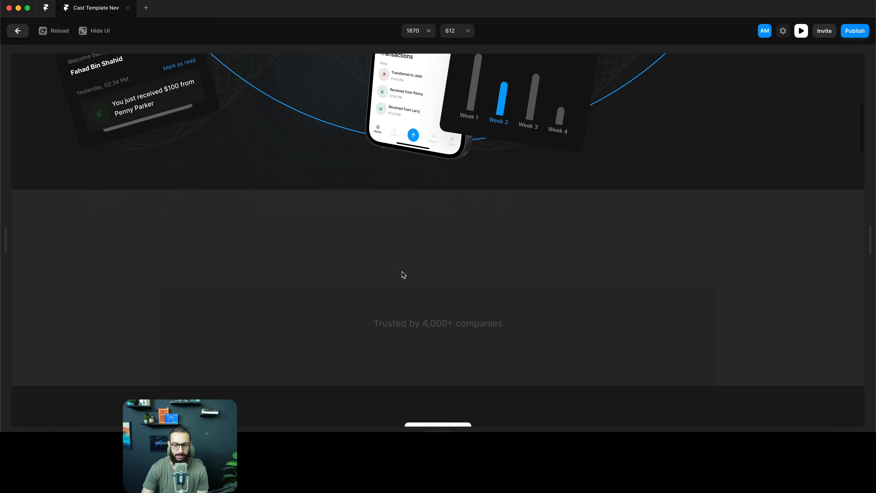
scroll(402, 271, down, 15)
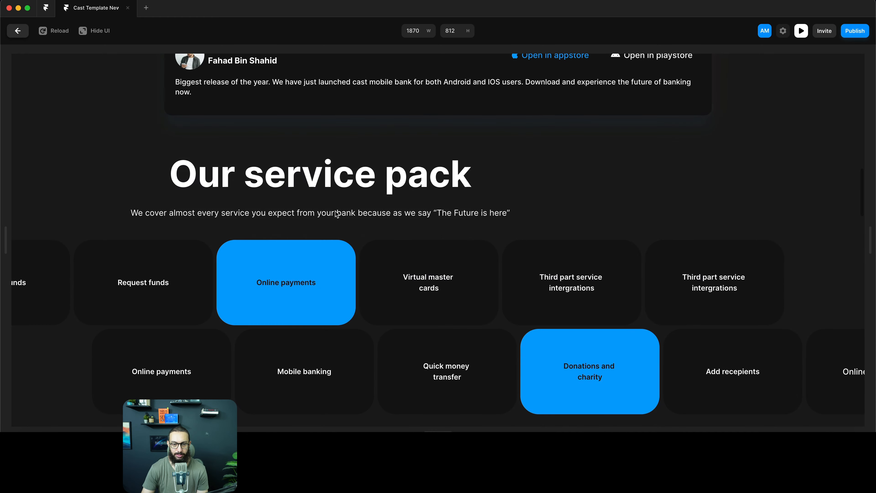
scroll(324, 188, down, 15)
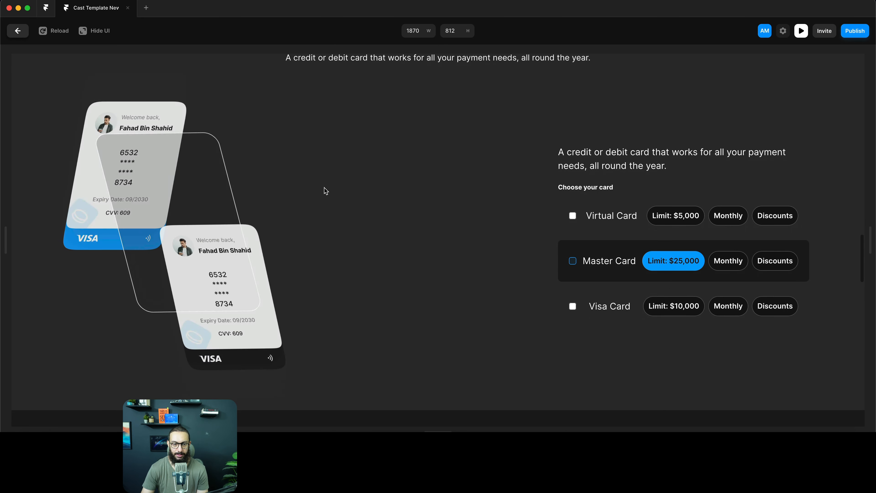
scroll(272, 186, down, 15)
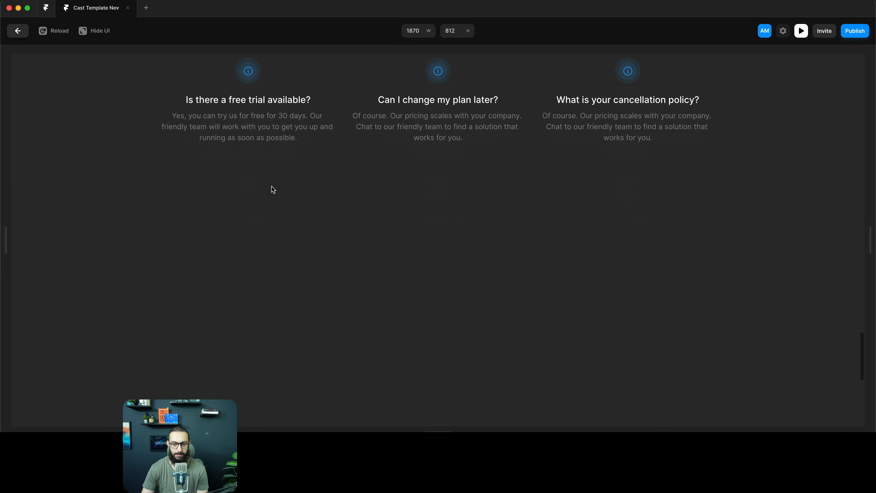
key(Escape)
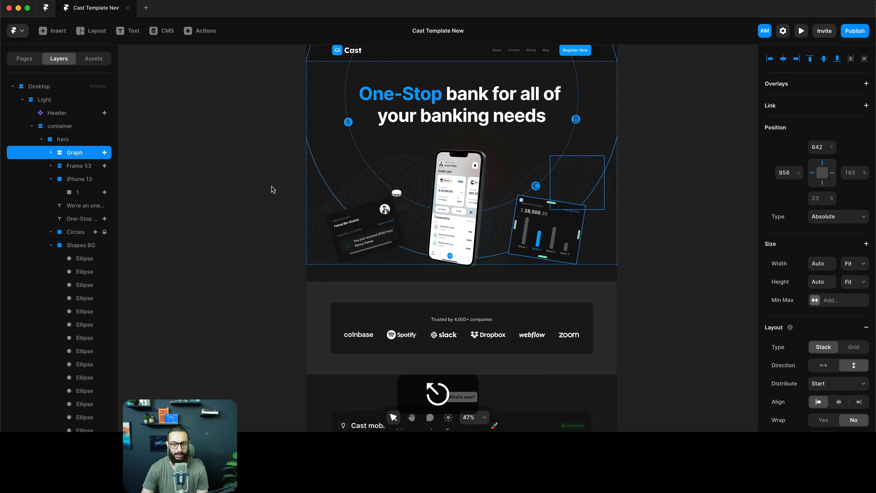
Apply the Black colour style to the subtitle text beneath the hero heading
click(408, 140)
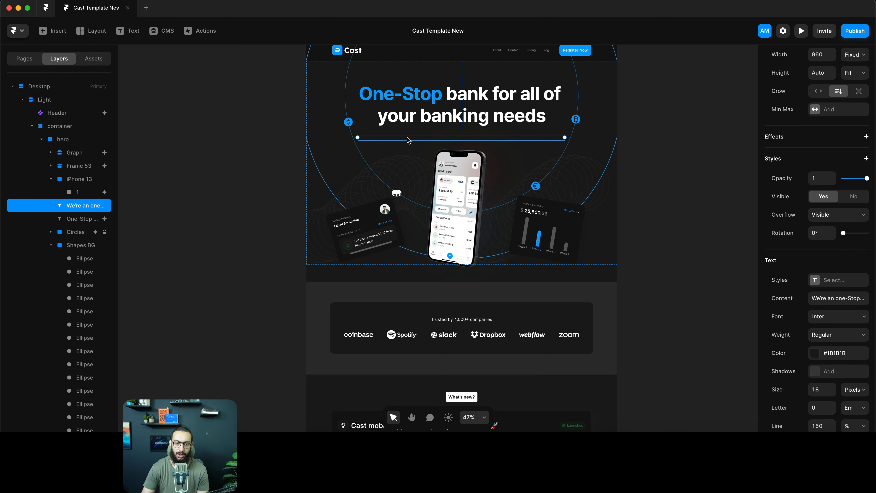
scroll(824, 311, down, 3)
click(824, 316)
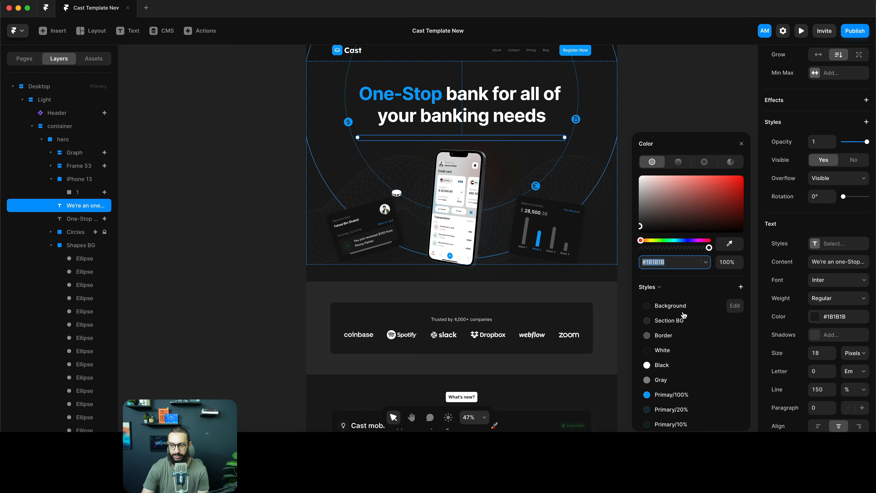
mouse_move(662, 350)
mouse_down()
mouse_move(675, 366)
mouse_move(665, 347)
mouse_up()
click(663, 355)
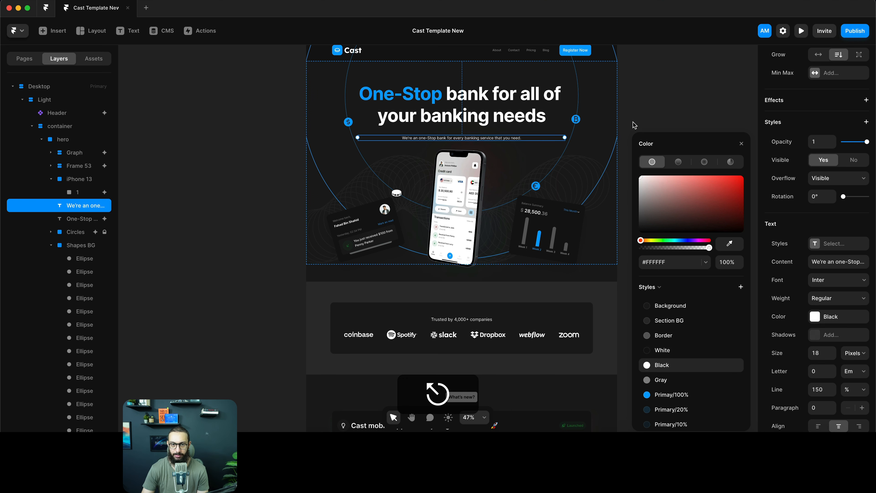
click(649, 93)
Remove the Circles layer's left and right pins and centre it horizontally within the hero
scroll(574, 156, up, 2)
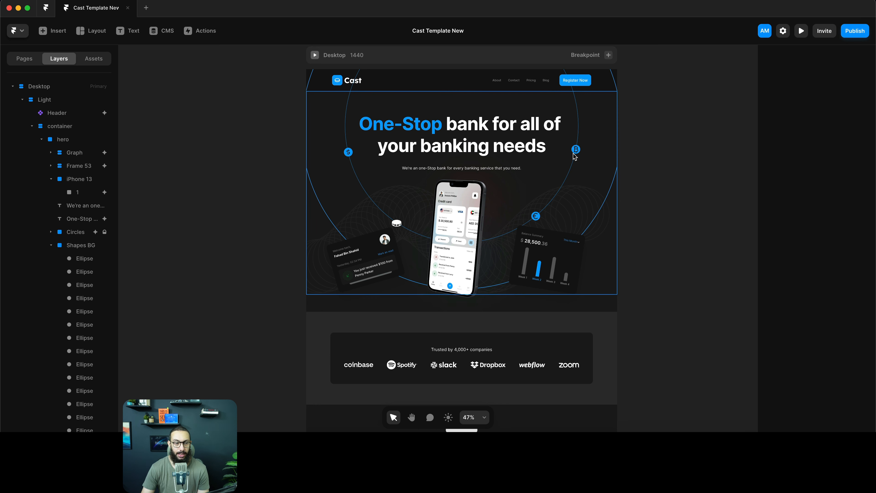
click(574, 156)
click(62, 233)
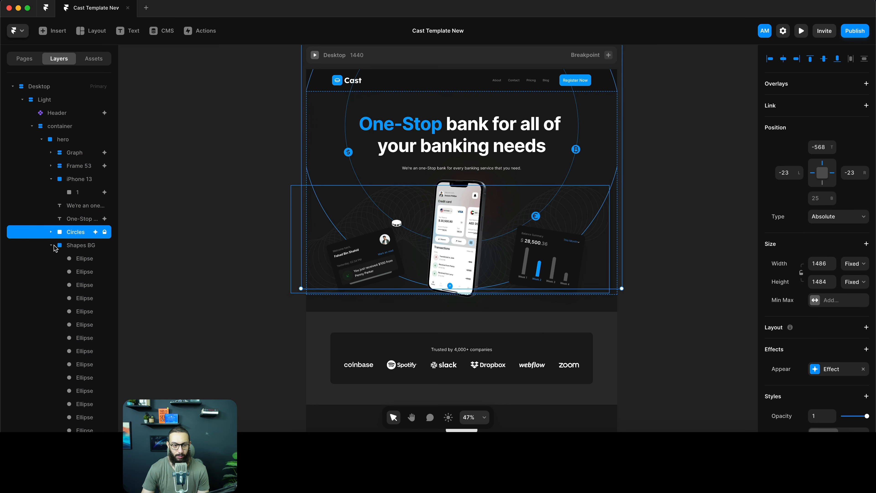
click(51, 246)
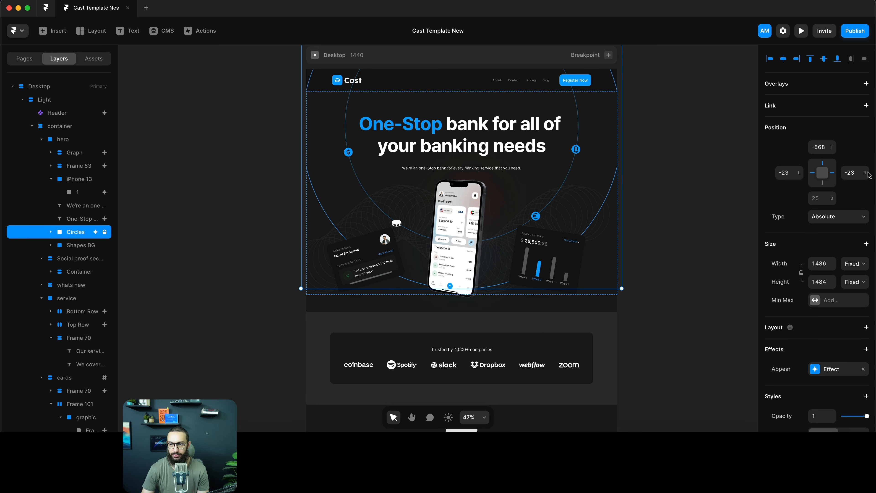
click(51, 179)
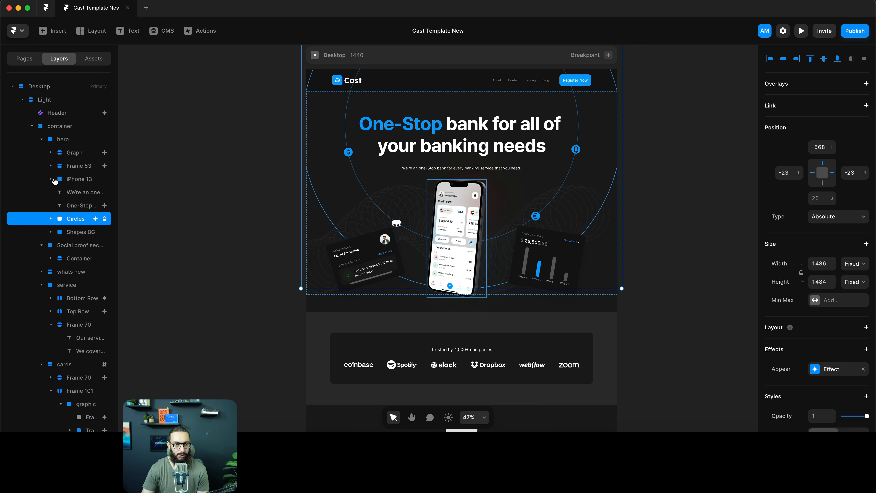
click(813, 176)
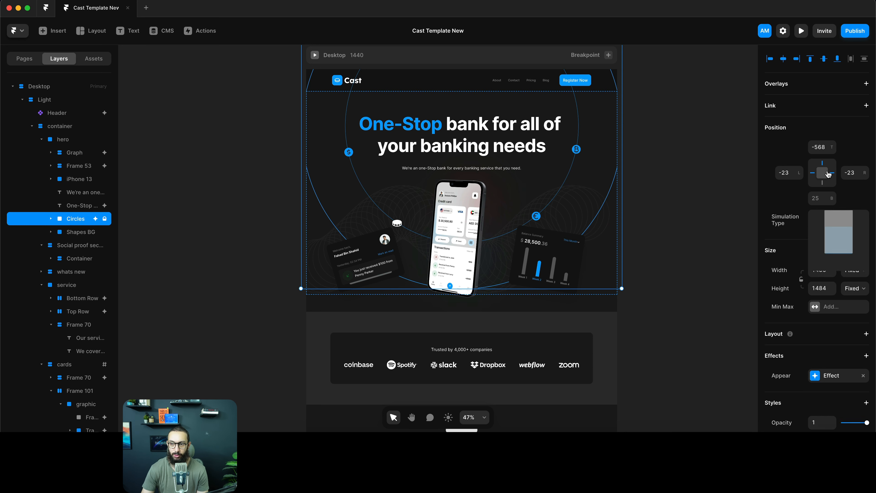
key(alt+h)
key(alt+h)
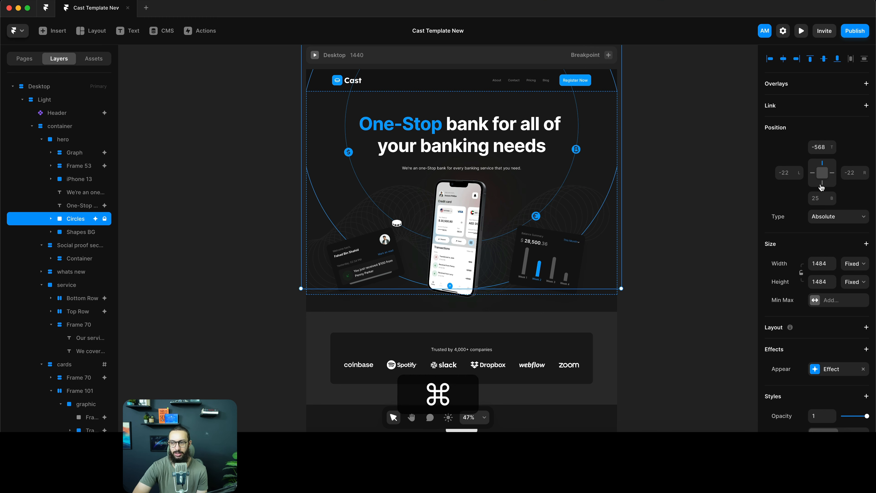
Preview the page at a width of 1870 and examine the alignment of the hero's circles, phone and cards
key(super+p)
scroll(672, 186, down, 3)
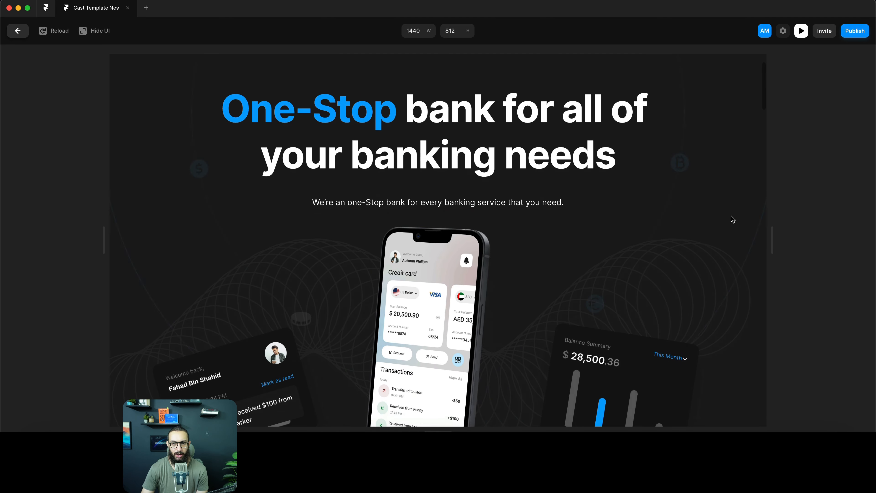
drag(772, 239, 873, 217)
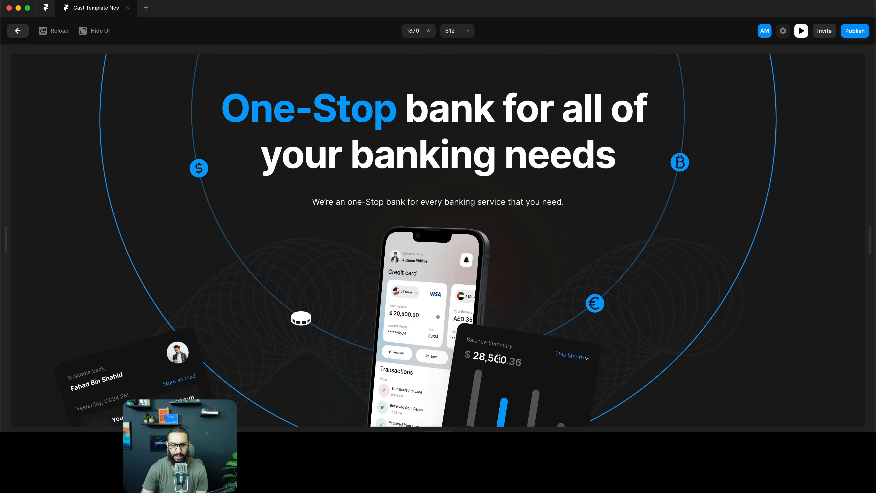
scroll(681, 220, down, 2)
key(Escape)
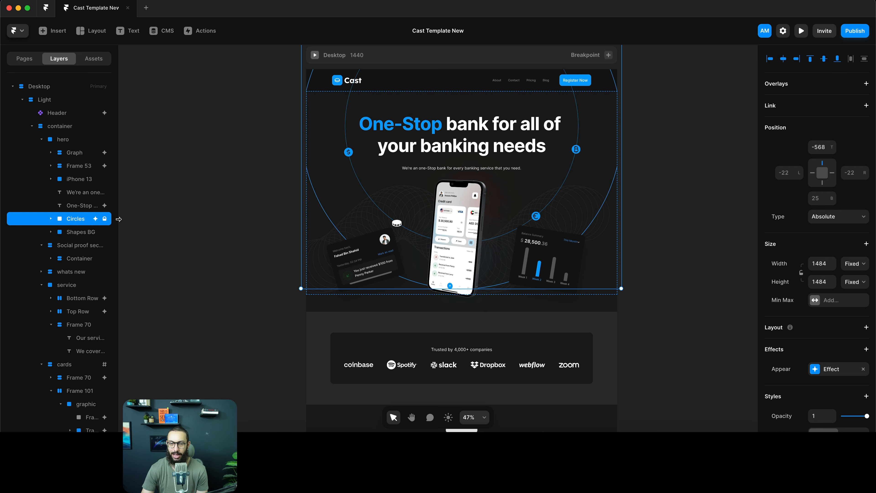
key(super+p)
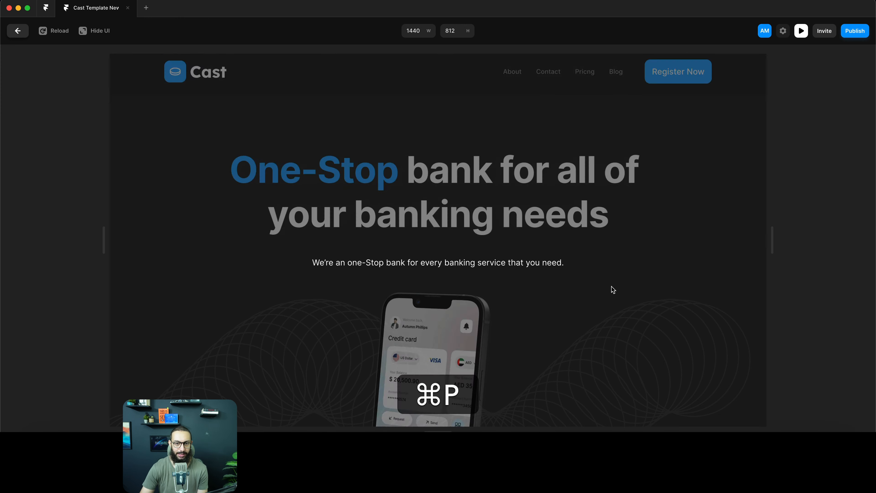
drag(829, 234, 869, 235)
scroll(638, 224, down, 4)
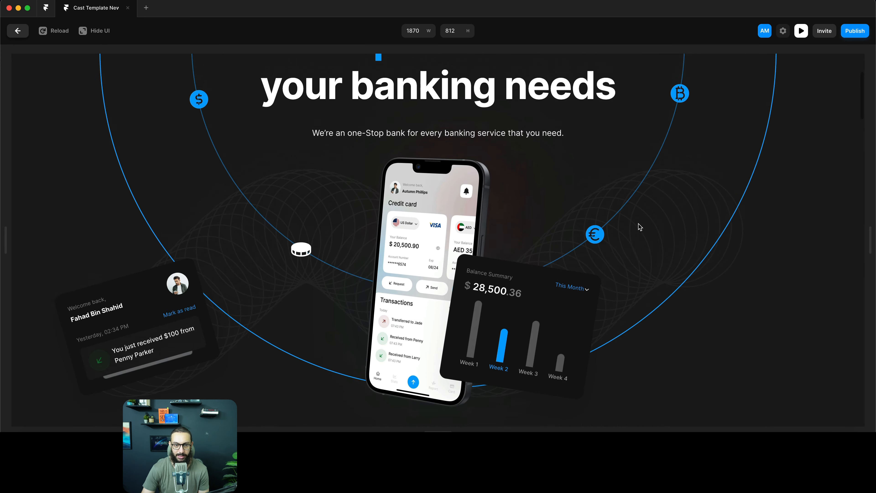
scroll(638, 224, up, 1)
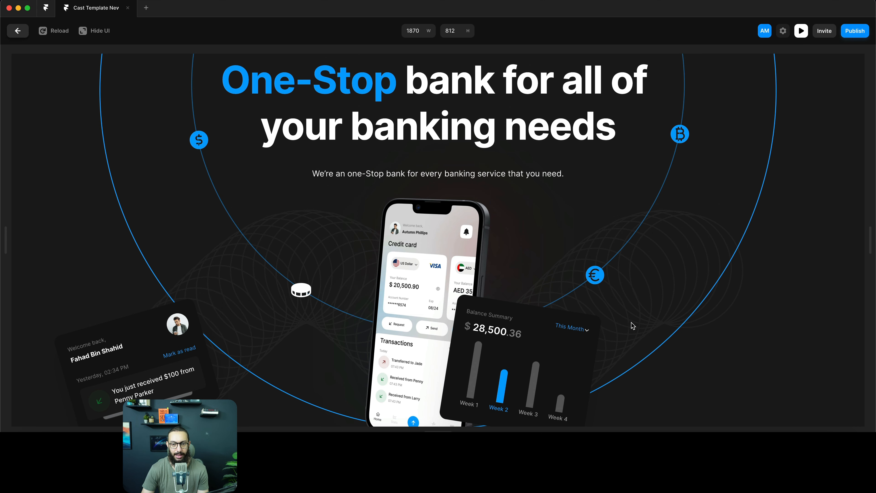
key(Escape)
Wrap the hero's Graph, Frame 53 and iPhone 13 layers in a new frame named Intro Graphics
click(76, 178)
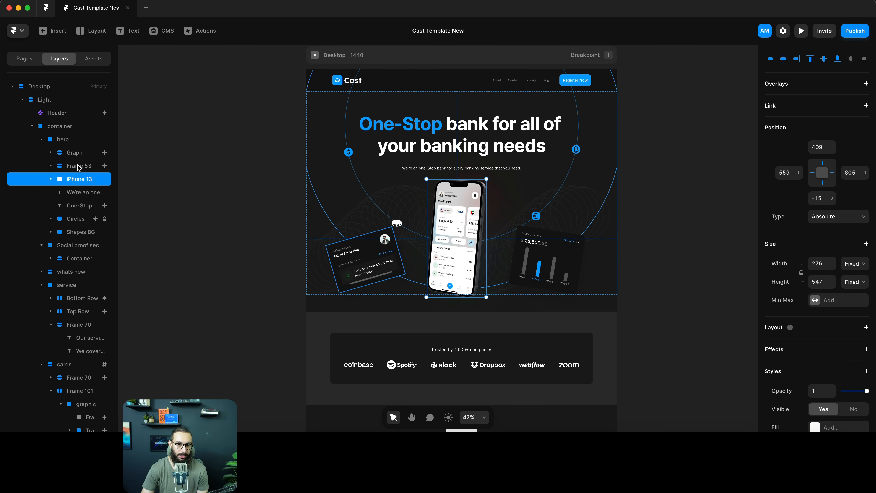
shift+click(79, 167)
shift+click(78, 154)
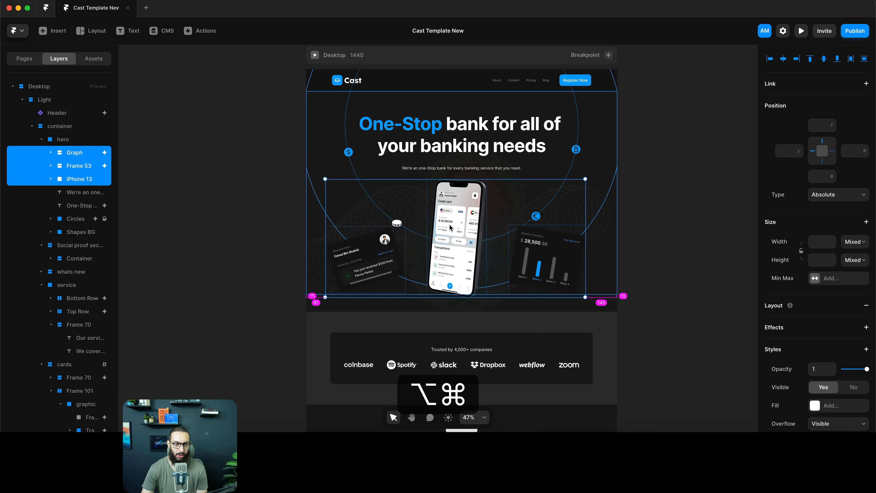
scroll(450, 227, up, 3)
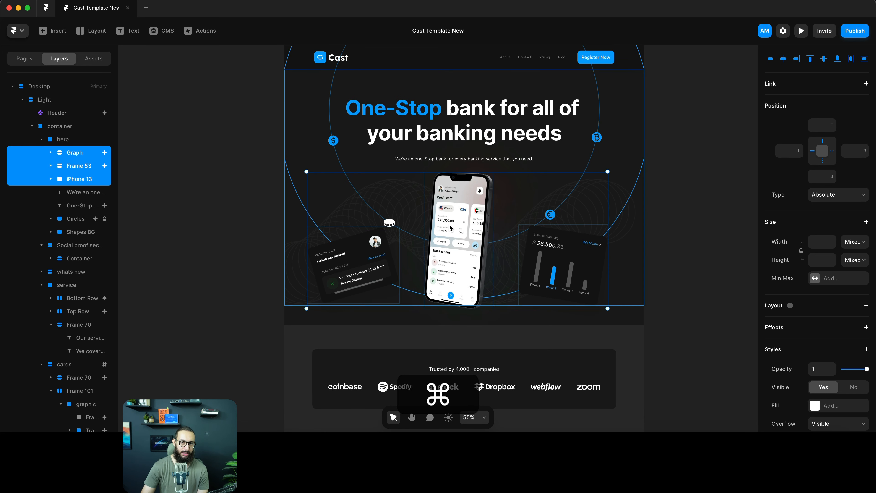
key(super+Return)
key(super+r)
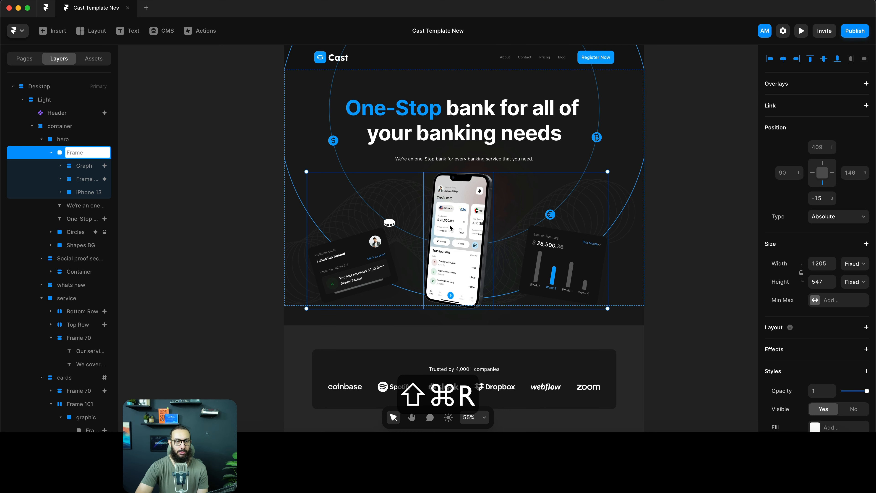
text(Intro Graphics)
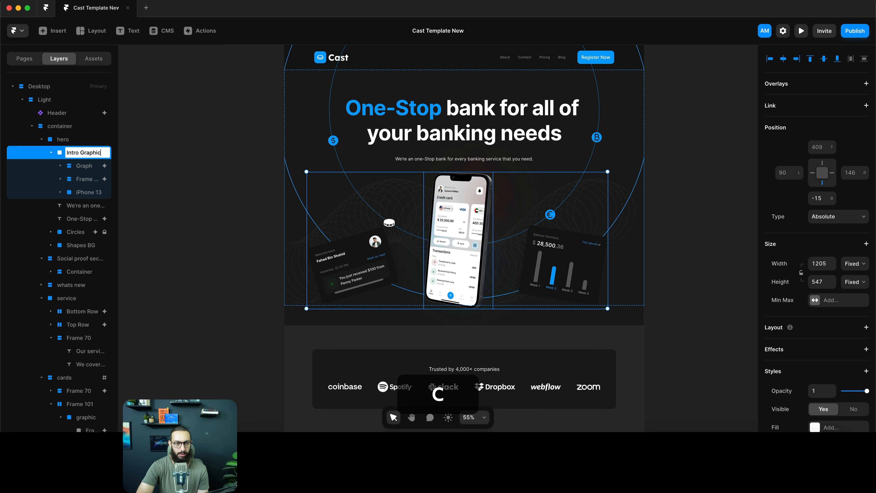
key(Return)
Try centring the Intro Graphics frame horizontally within the hero
key(alt+h)
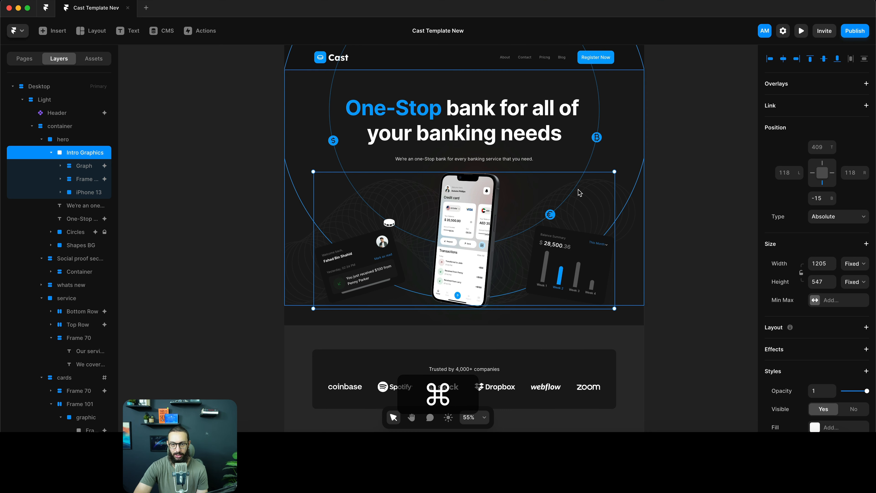
key(cmd+z)
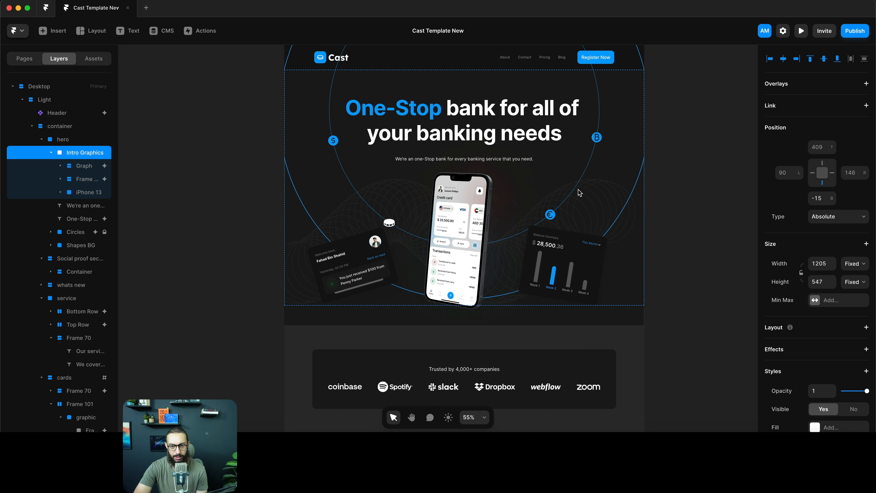
Preview the page at a wider width and examine how the hero's phone and cards are aligned
key(super+shift+p)
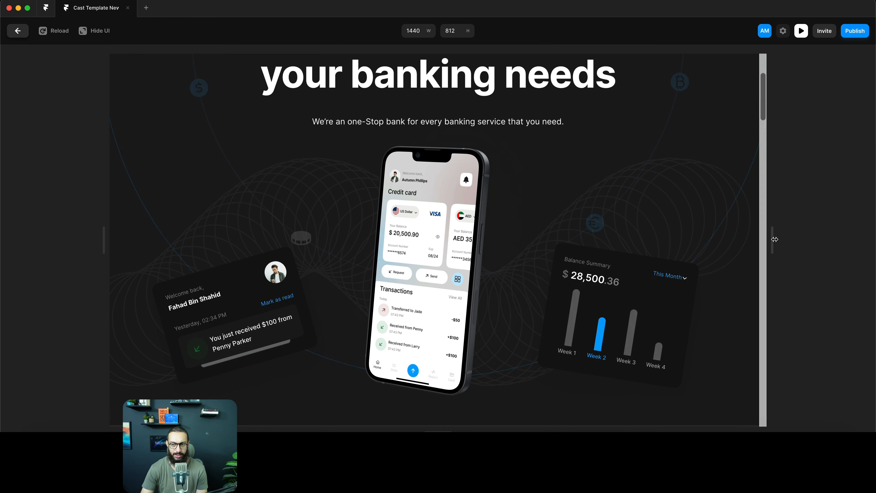
drag(771, 238, 874, 230)
key(Escape)
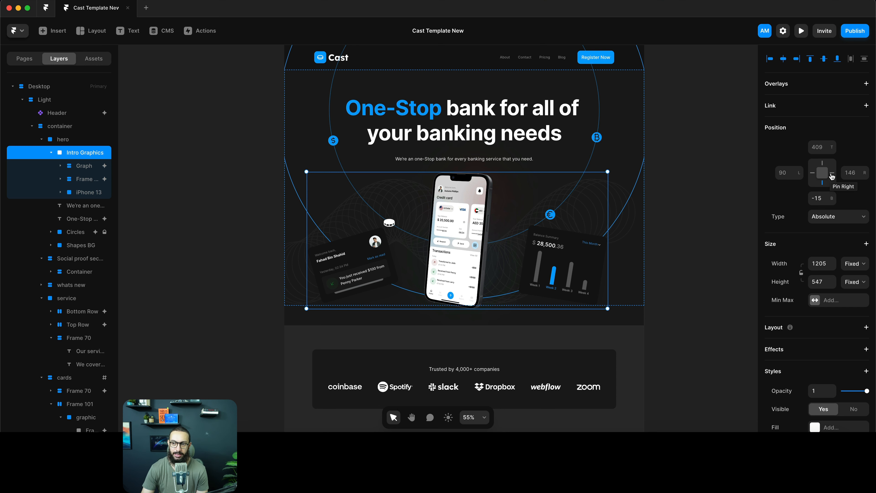
Try pinning the Intro Graphics frame to the hero's right edge and check it in a preview at a width of 1870
click(832, 175)
key(super+p)
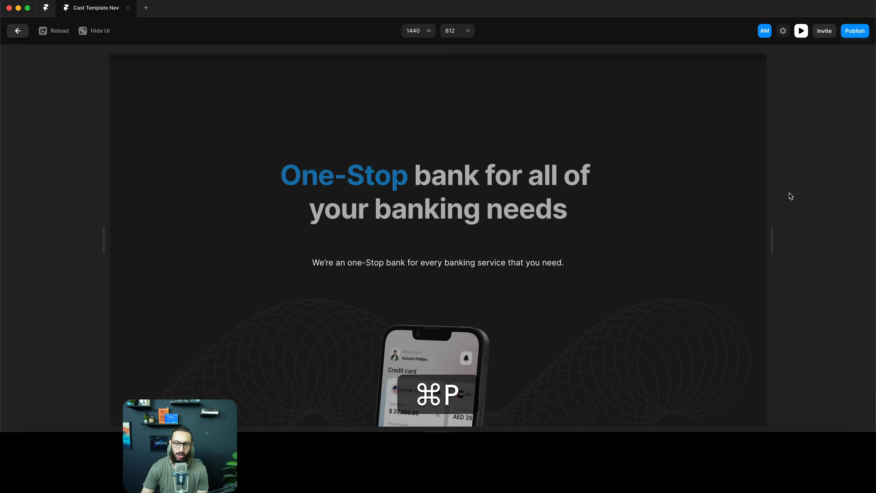
double_click(779, 245)
scroll(762, 236, down, 3)
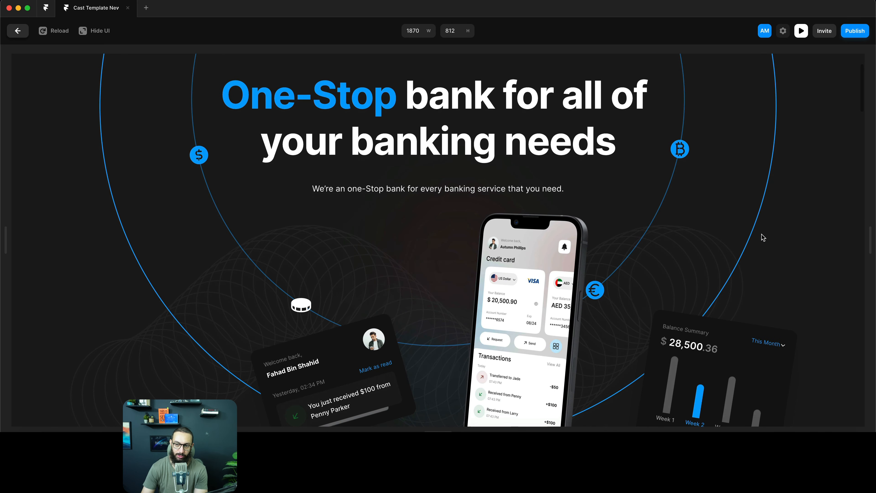
key(Escape)
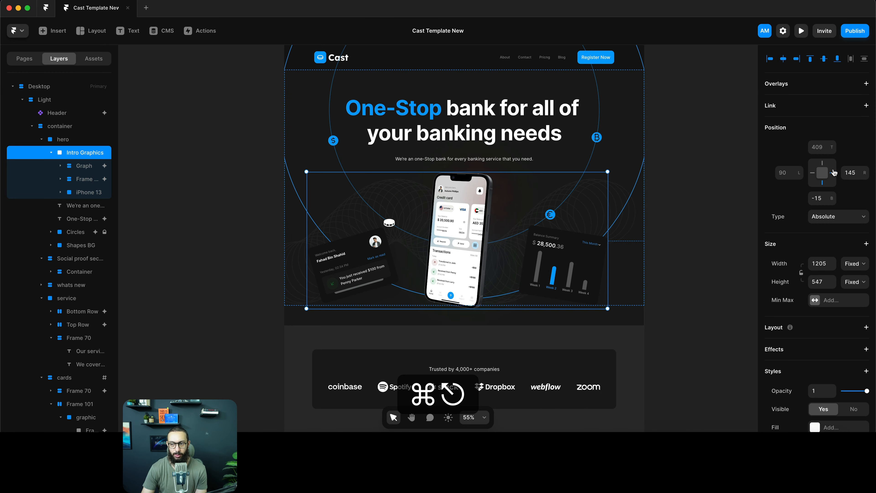
key(super+z)
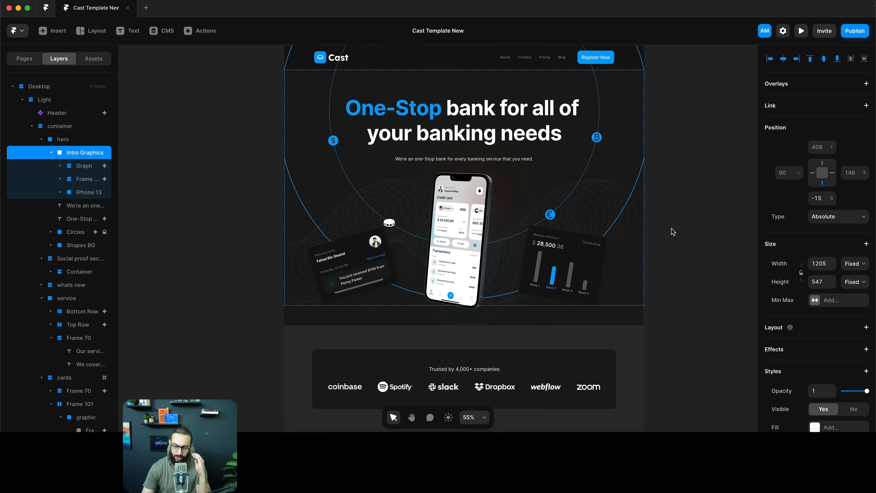
Remove the left pin from the "Our service pack" heading frame and centre it horizontally within the service section
scroll(524, 245, down, 6)
scroll(475, 197, down, 1)
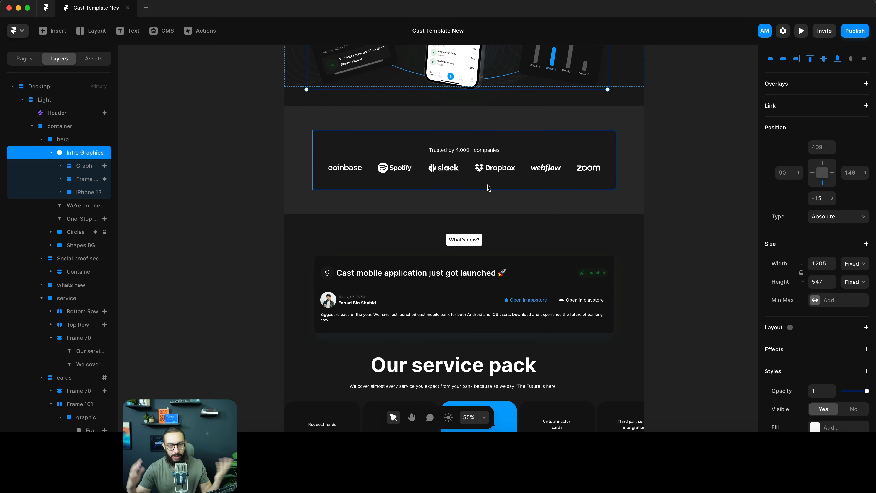
scroll(489, 188, down, 8)
click(495, 113)
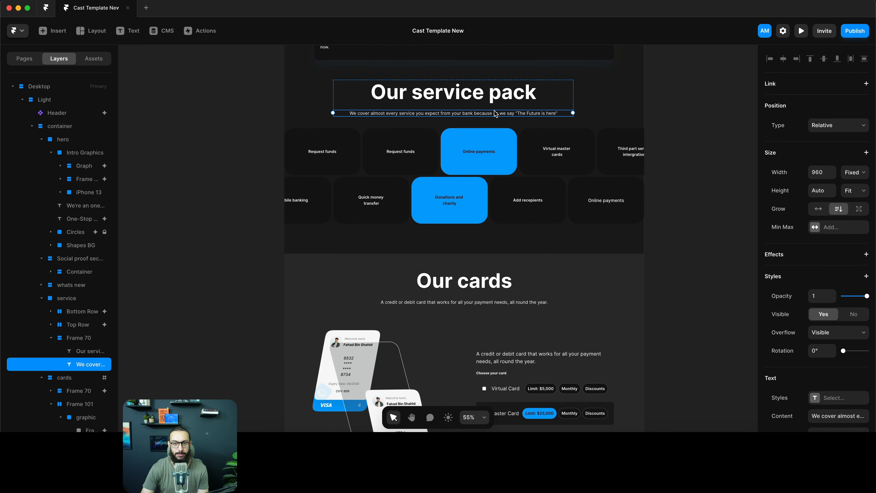
click(572, 101)
scroll(645, 161, up, 3)
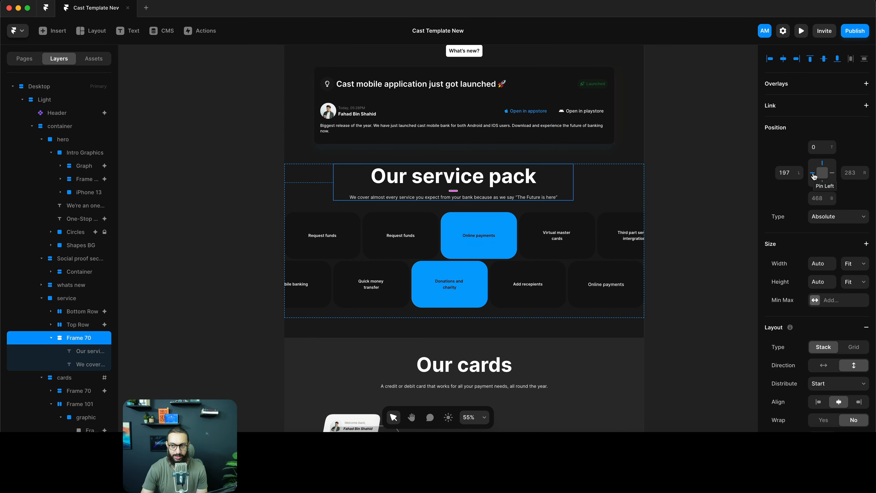
key(alt+h)
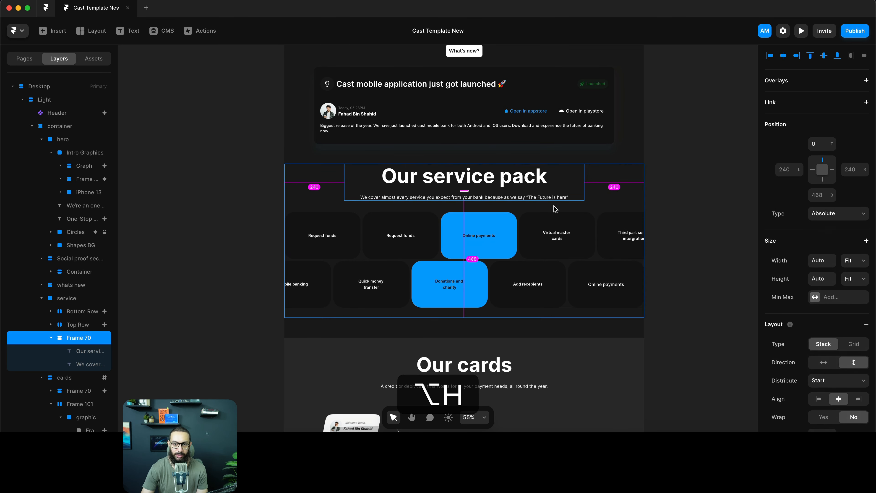
scroll(225, 258, down, 1)
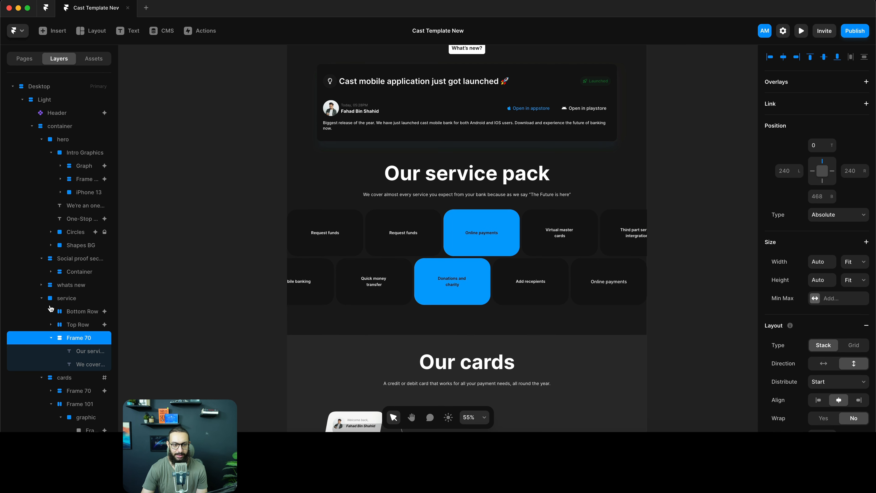
Try a vertical stack layout on the service section
click(75, 300)
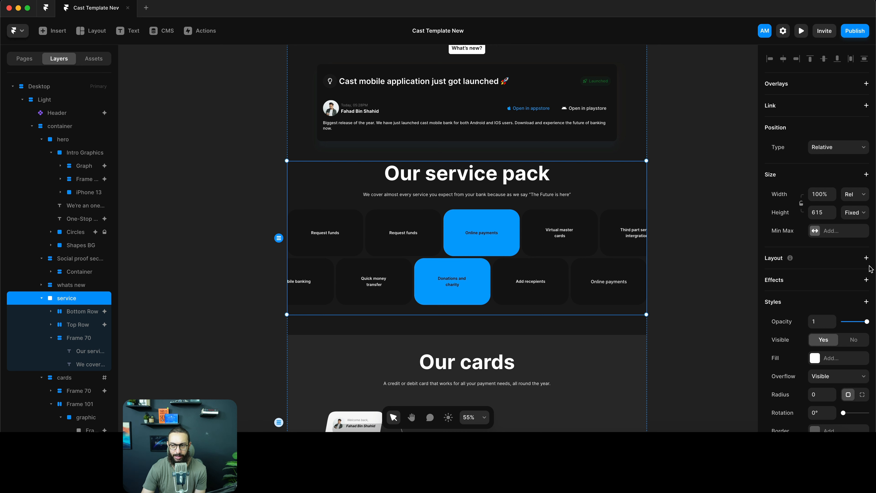
click(866, 258)
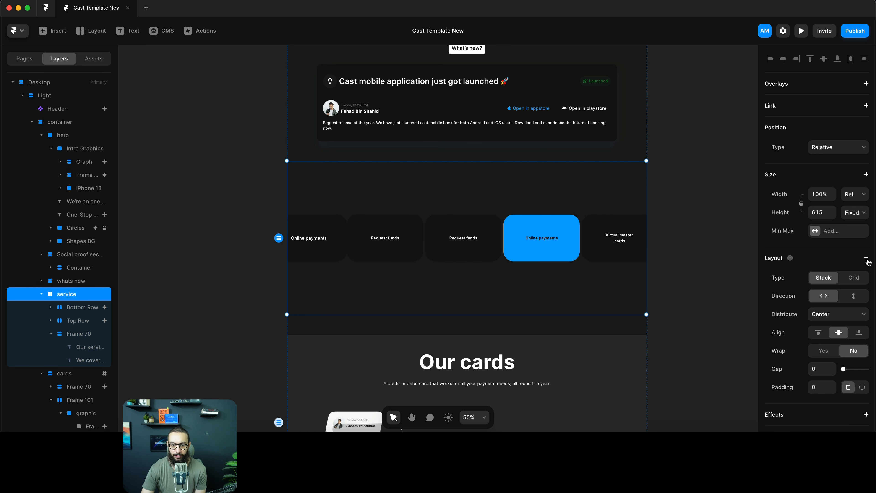
click(851, 296)
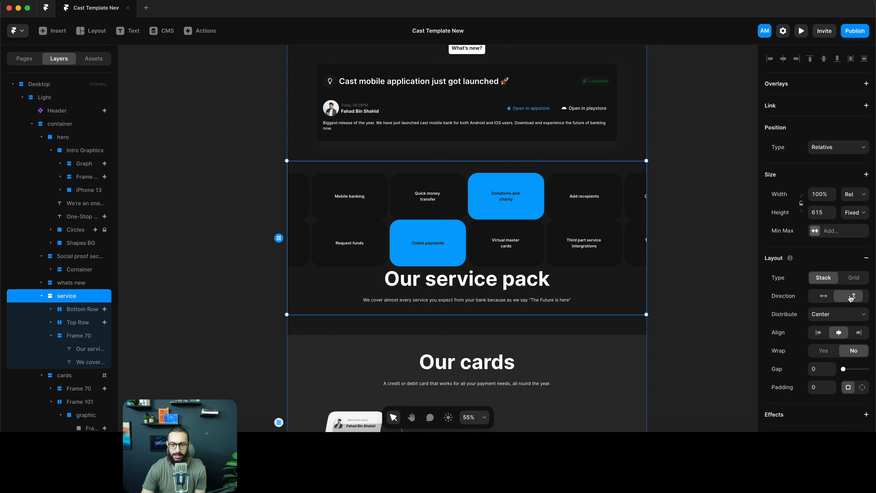
key(super+z)
key(super+z)
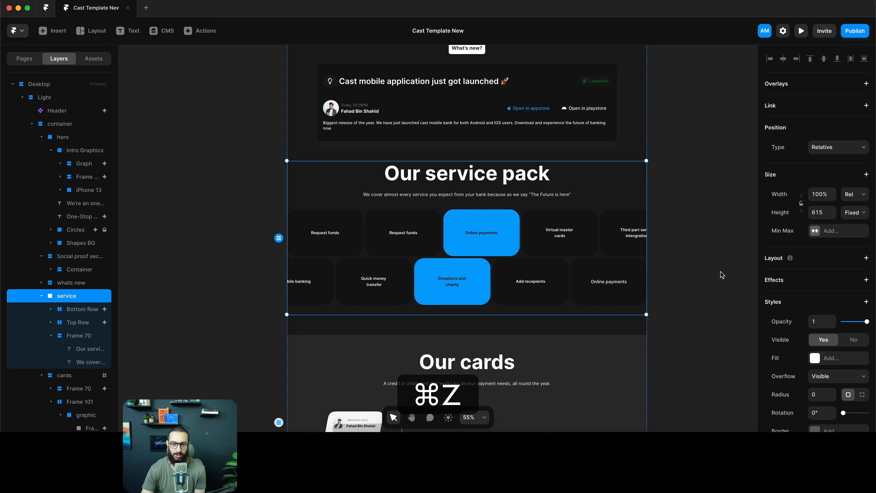
key(alt)
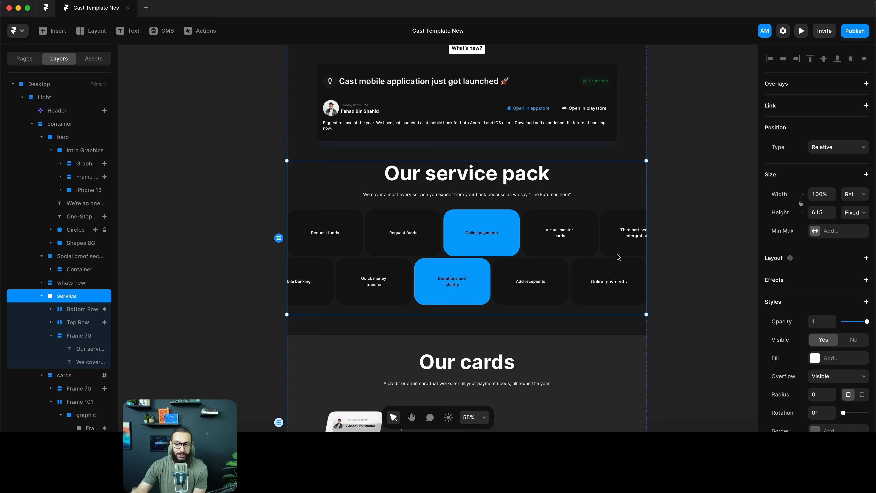
Try a grid and a vertical stack layout on the service section, with the heading frame moved above both card rows
click(865, 258)
click(854, 277)
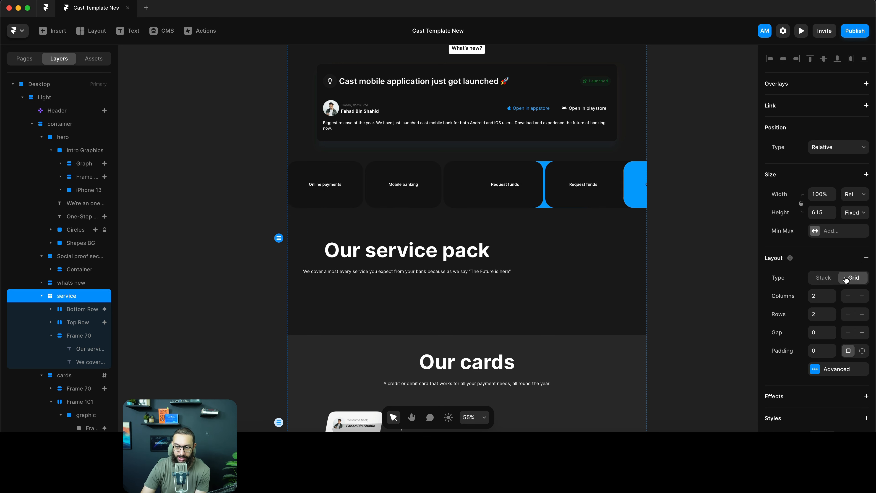
click(825, 280)
click(849, 296)
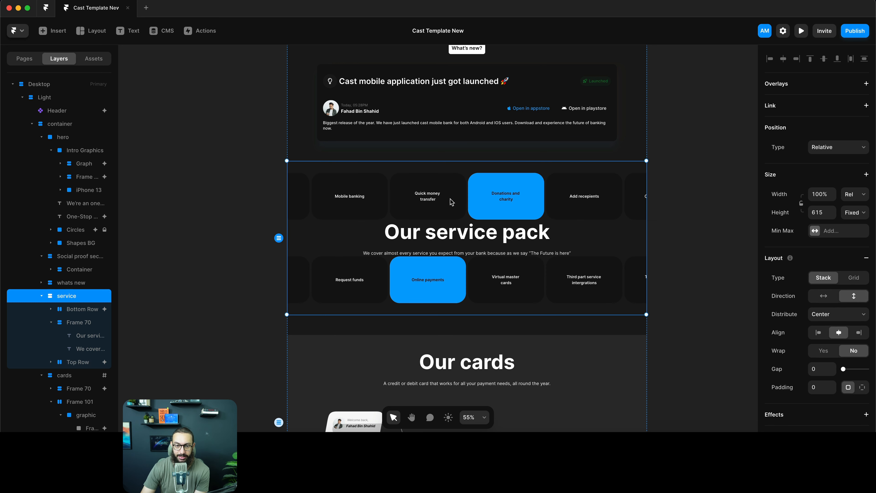
click(437, 232)
key(Up)
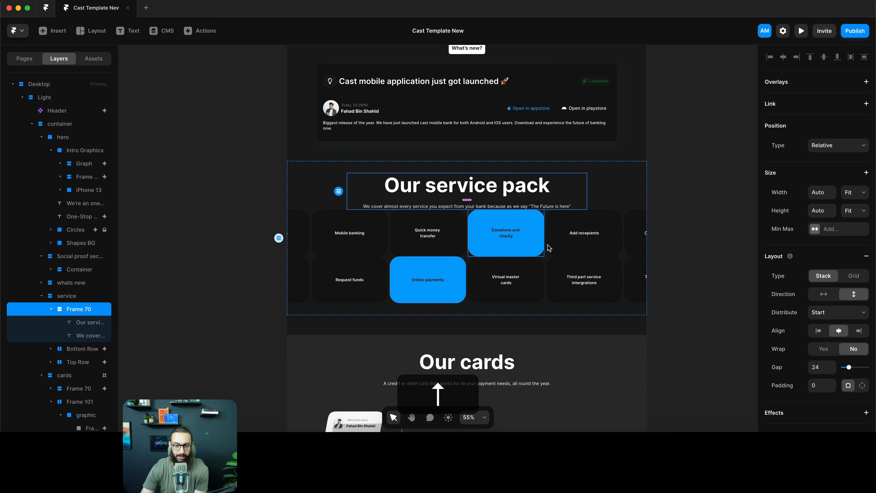
click(698, 227)
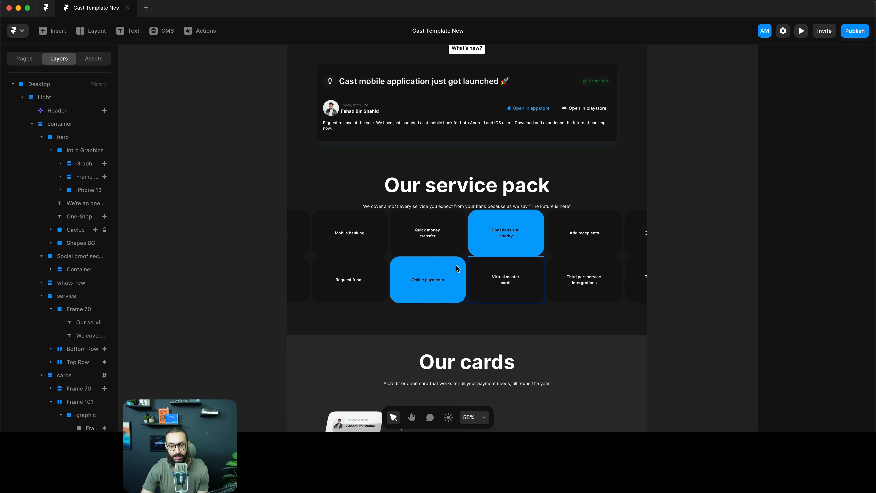
click(392, 255)
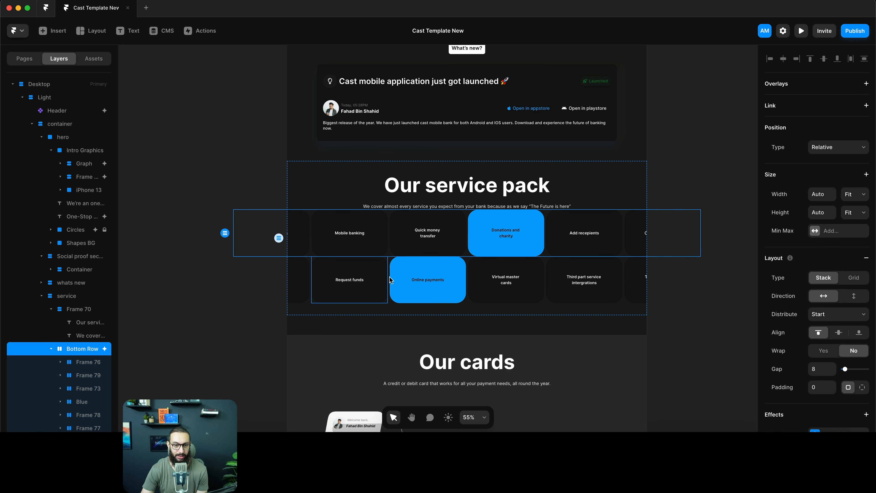
Undo the service section's layout and reordering changes back to its state without a layout
key(super+z)
key(super+z)
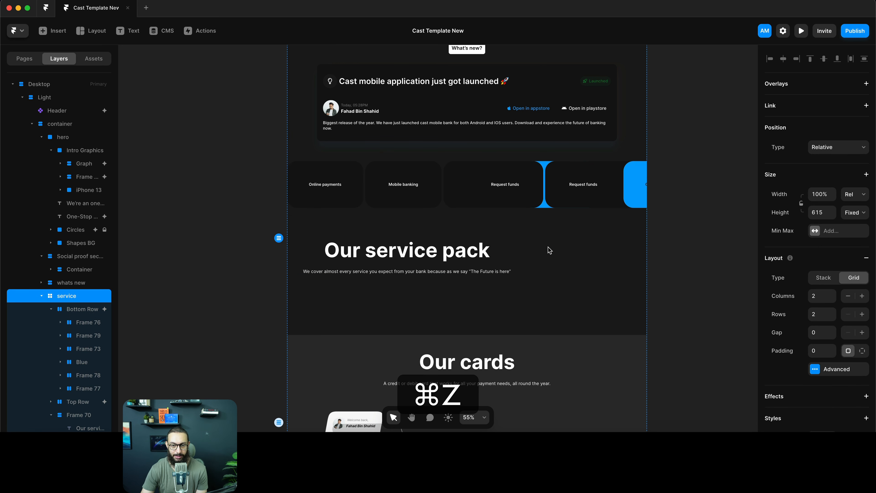
key(super+z)
key(super+z)
key(super+z)
key(super+z)
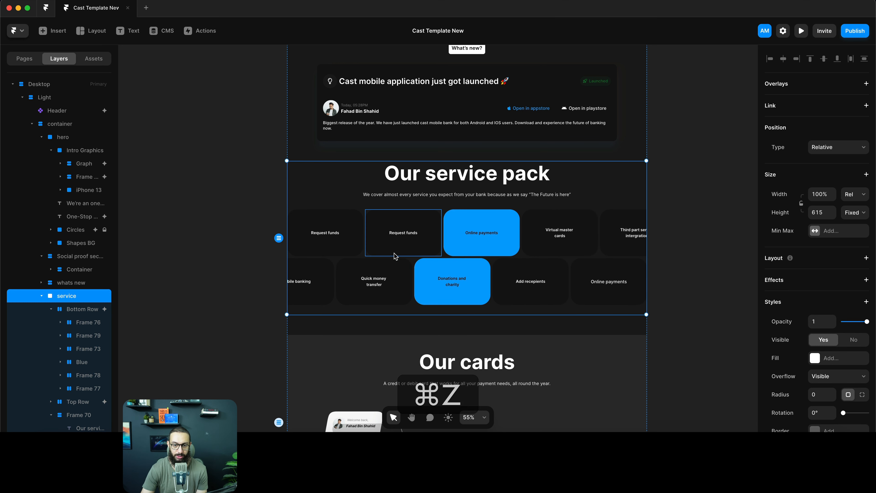
Apply a vertical stack layout to the service section and start a page preview
click(563, 188)
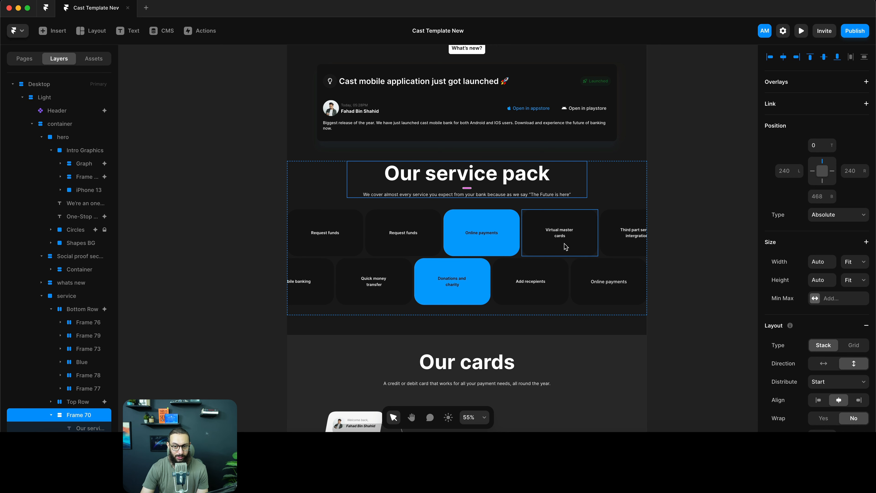
click(50, 414)
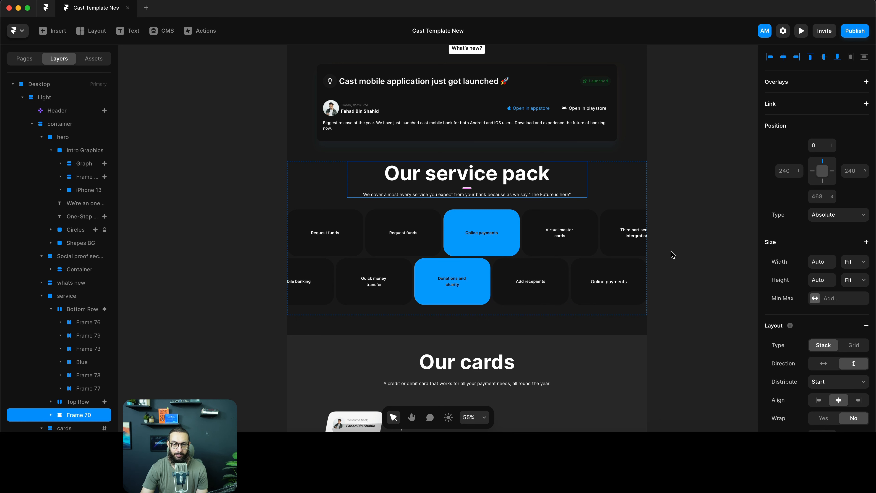
click(626, 197)
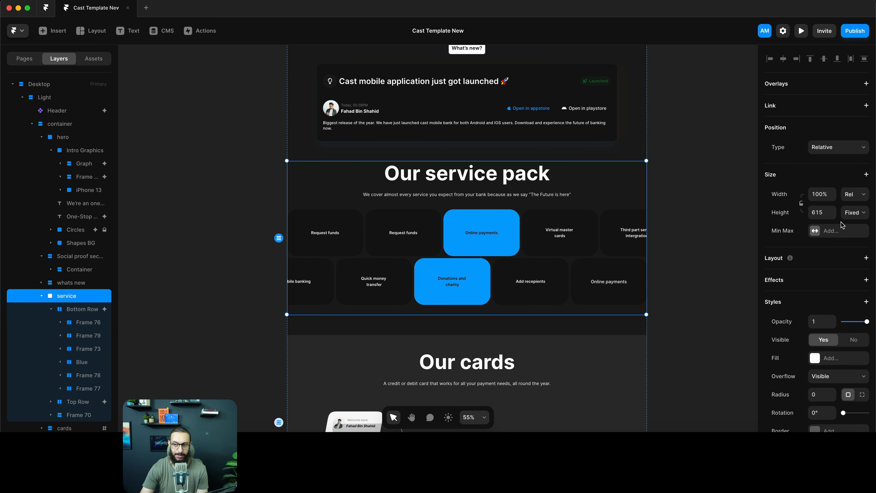
click(866, 259)
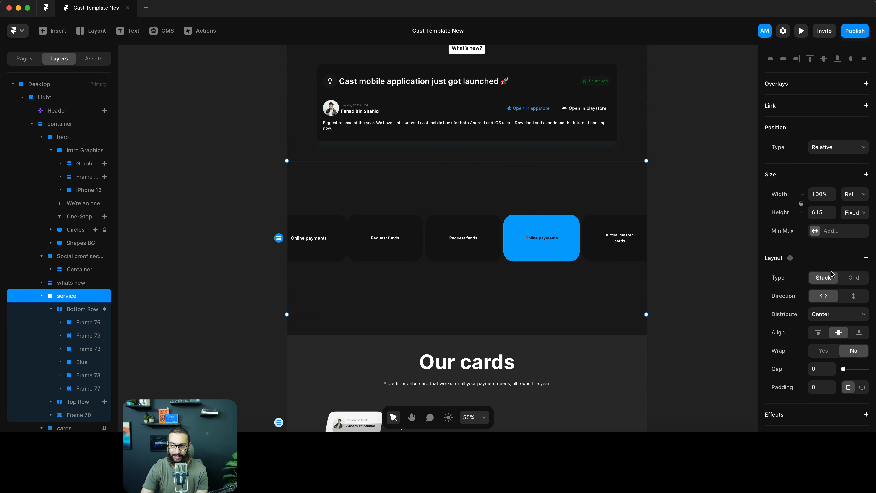
key(super+z)
key(super+p)
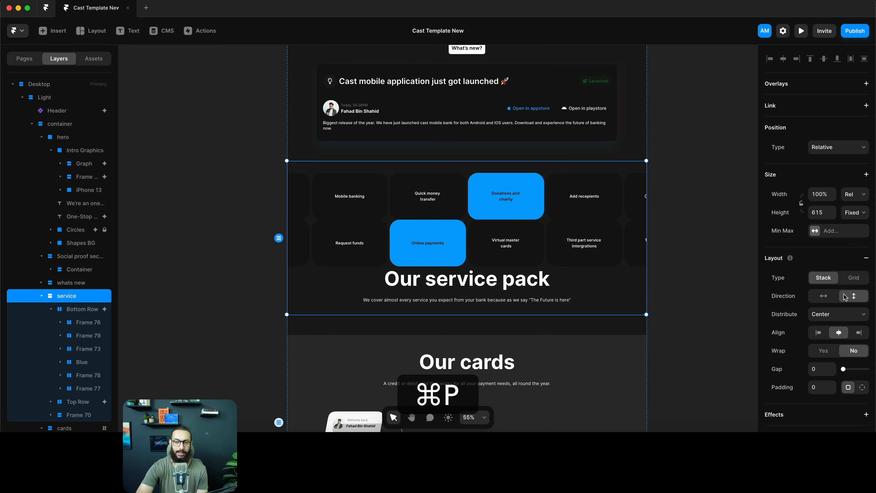
Check the service section in the page preview, then undo its vertical stack layout in the editor
scroll(493, 201, down, 15)
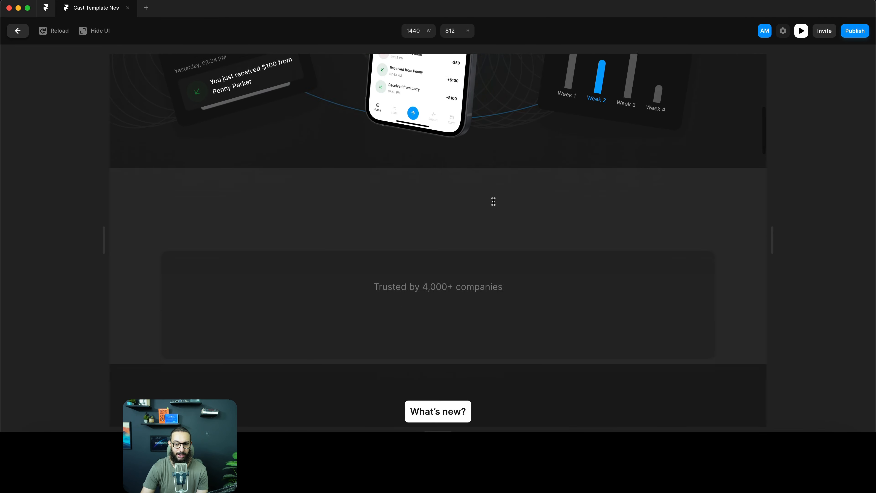
scroll(493, 201, down, 10)
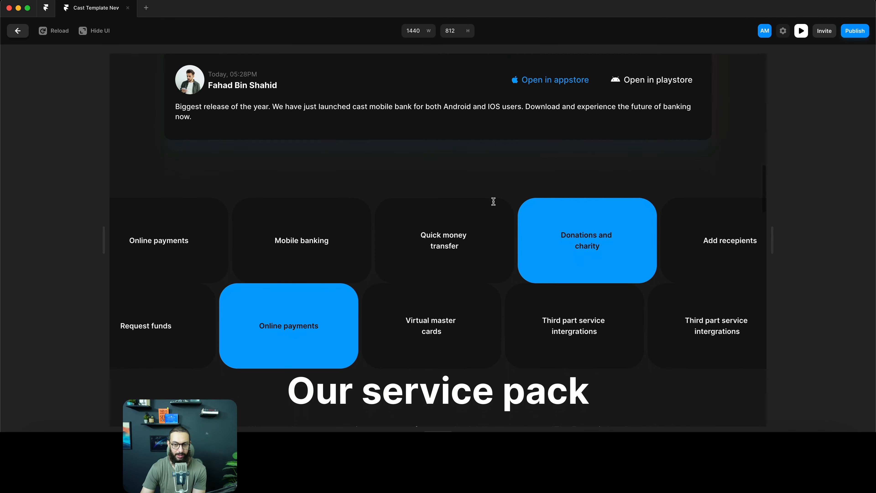
scroll(471, 213, up, 6)
scroll(471, 214, down, 5)
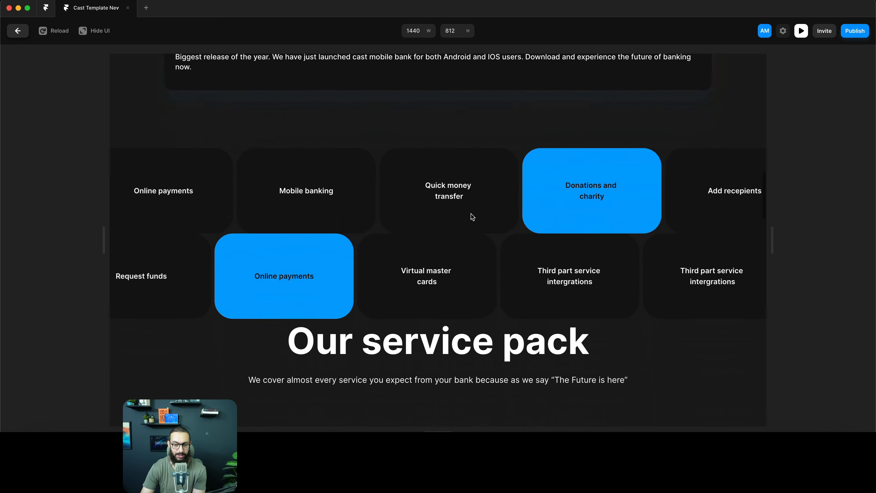
scroll(470, 213, up, 6)
key(Escape)
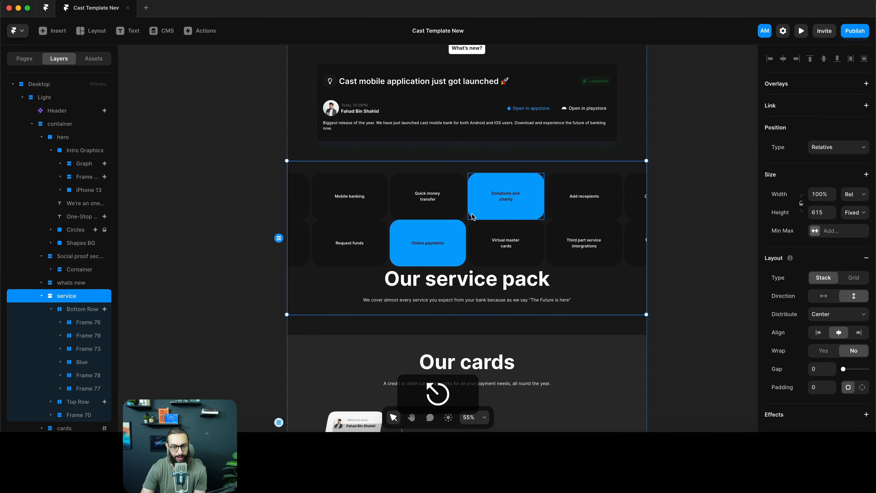
key(super+z)
key(super+z)
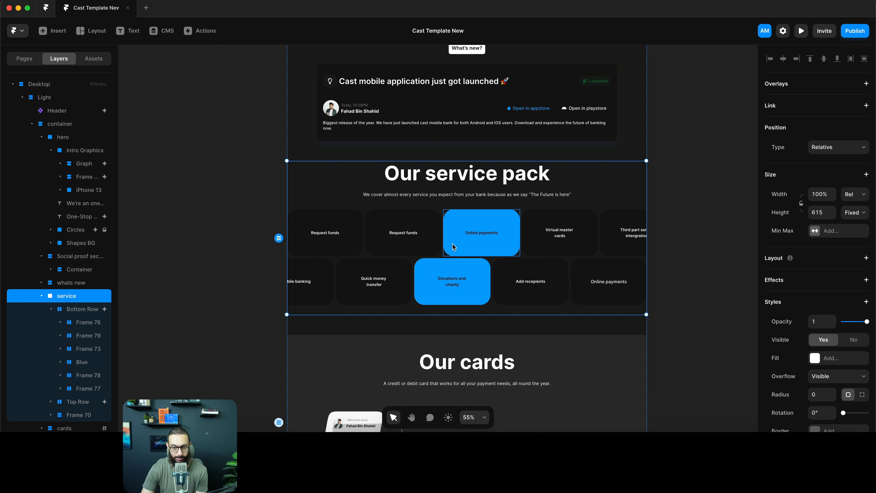
Measure the spacing between the service heading frame, the top card row and the bottom card row
click(585, 189)
key(alt)
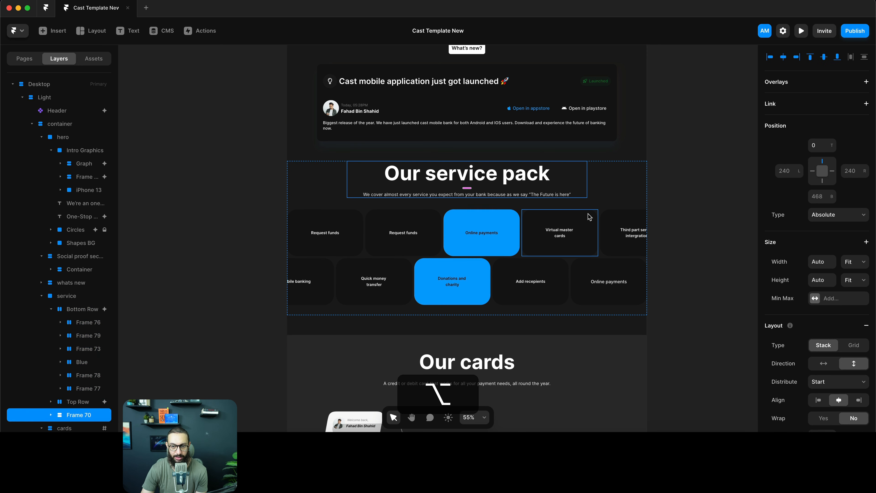
click(600, 219)
key(alt)
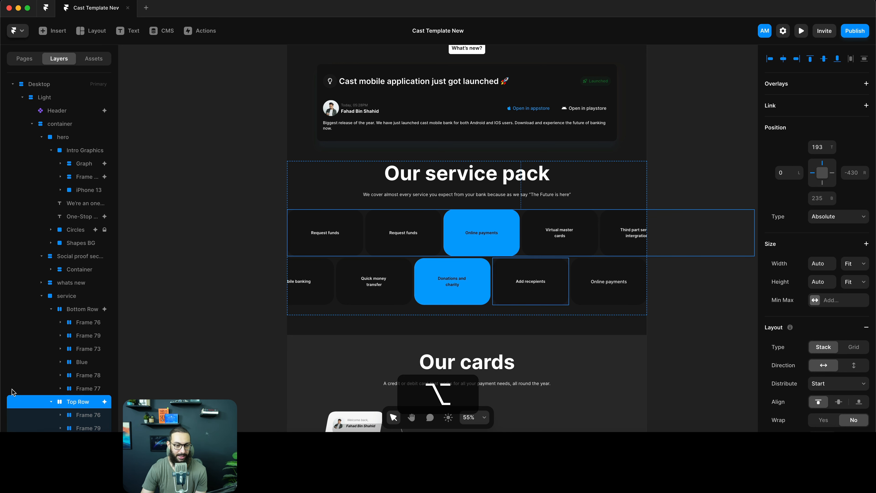
Wrap the service section's top and bottom card rows together in a vertical stack
click(51, 402)
click(51, 311)
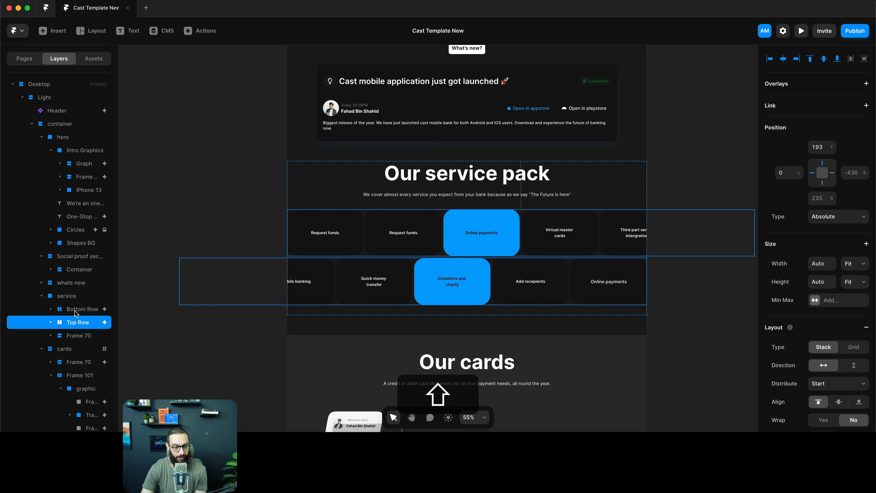
shift+click(77, 312)
key(super+alt+shift+Return)
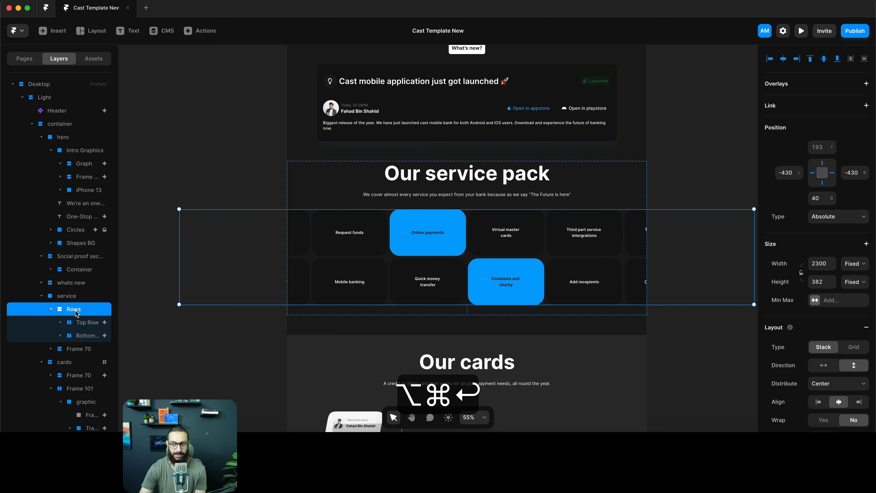
Set the card rows stack's gap to 8 and its height to fit content
scroll(822, 310, down, 3)
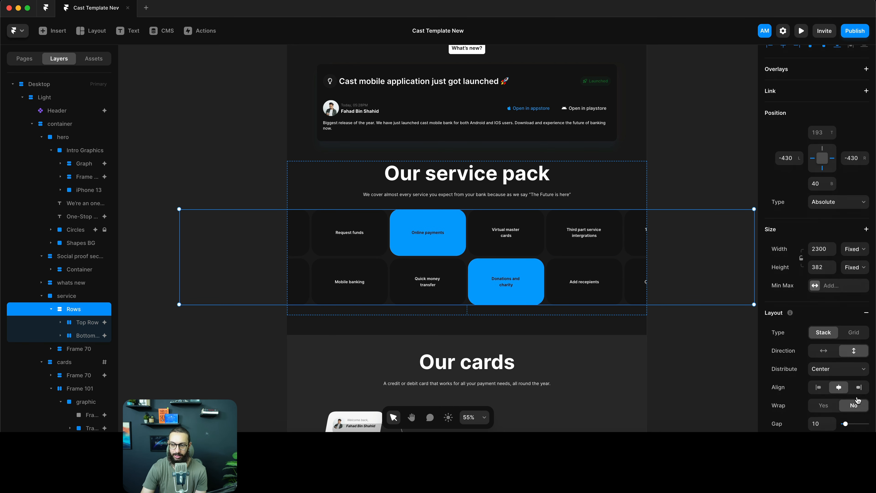
click(821, 387)
text(8)
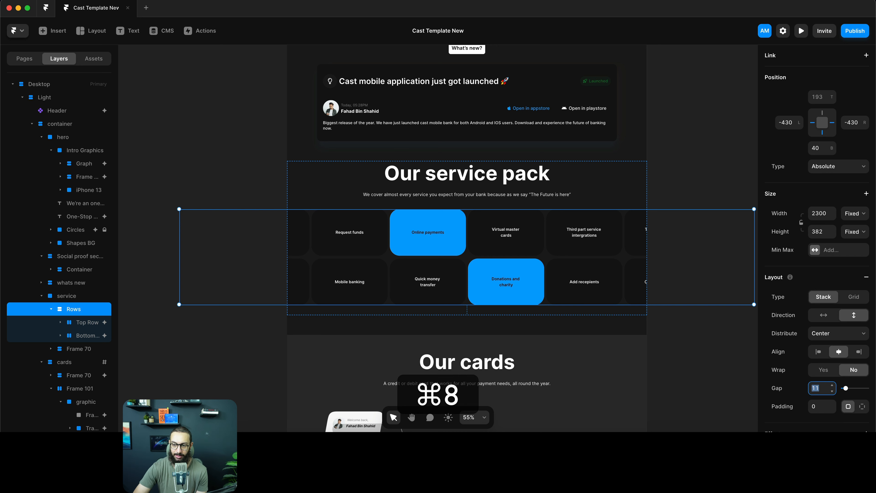
click(862, 232)
click(852, 264)
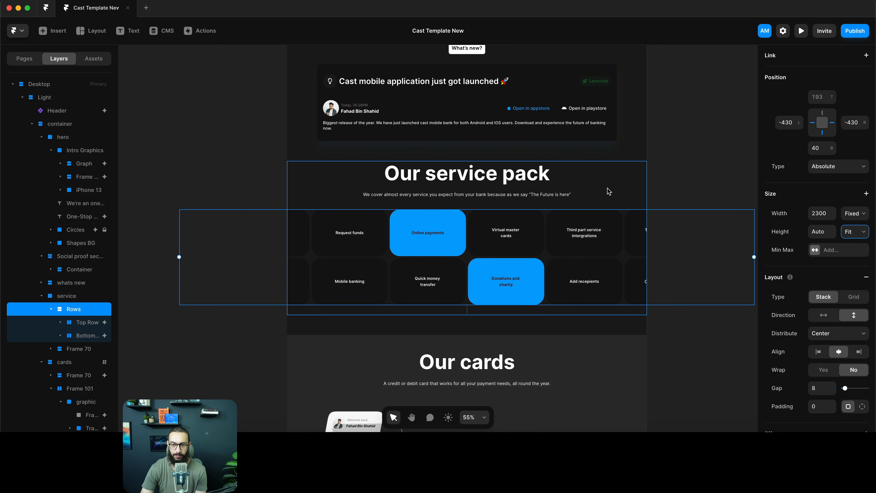
Apply a vertical stack layout to the service section with height set to fit content and a gap of 48
click(609, 191)
key(alt+super)
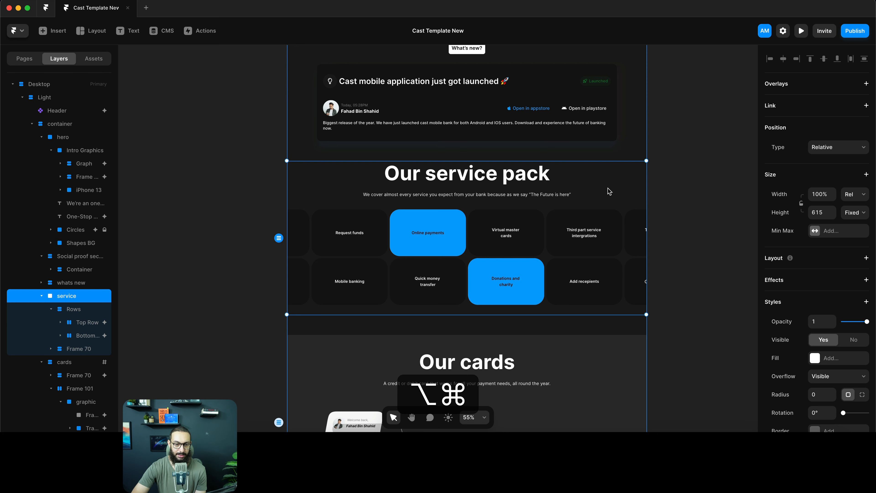
click(866, 259)
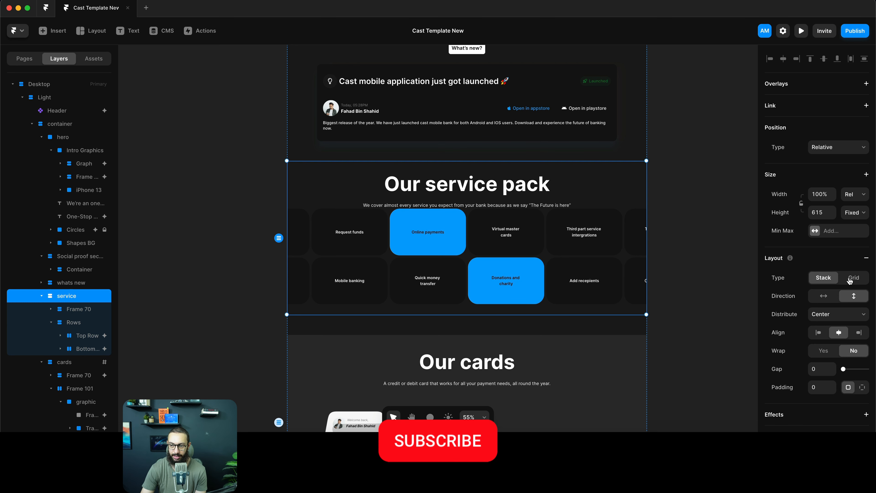
click(855, 212)
click(846, 241)
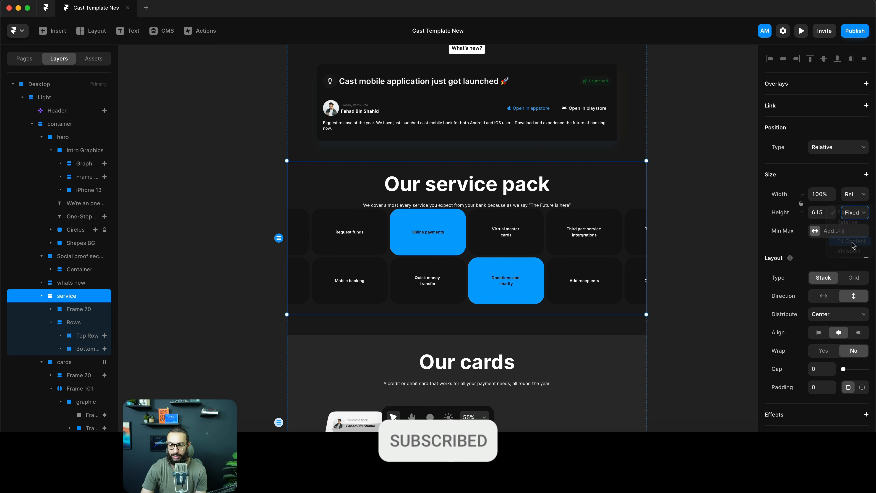
click(822, 368)
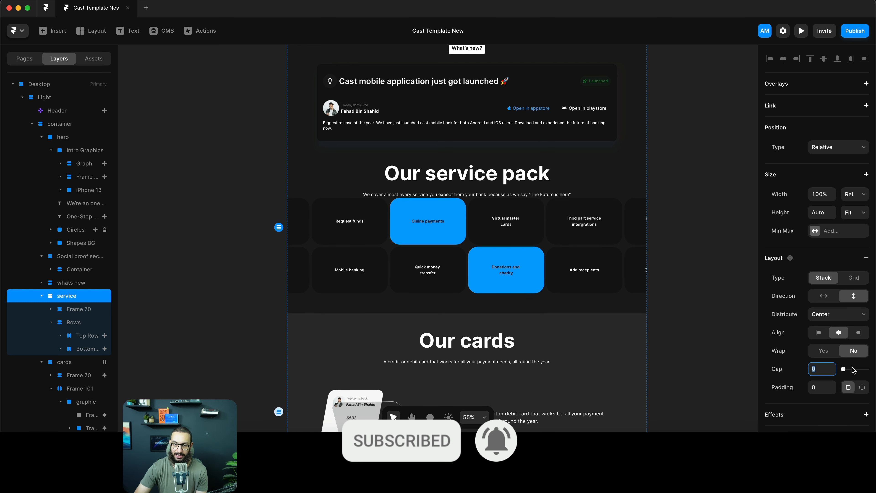
text(48)
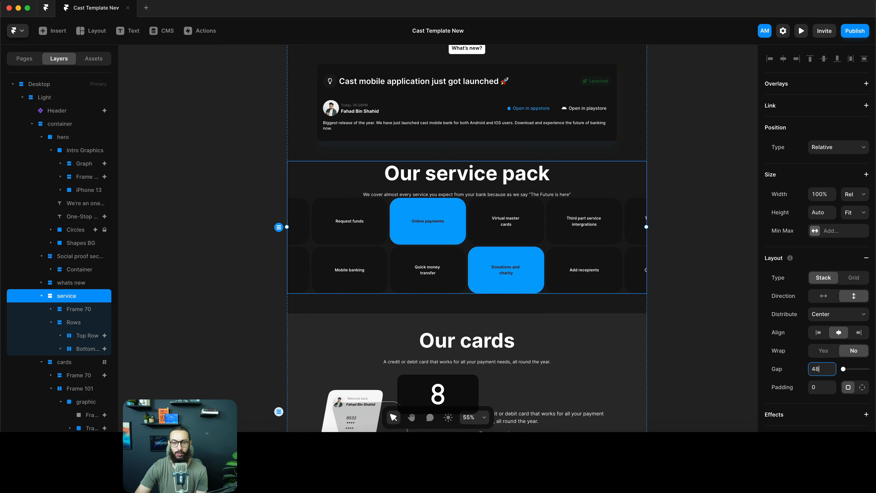
key(Return)
Preview the page and check the service section's heading placement and the spacing of its card rows
key(super+p)
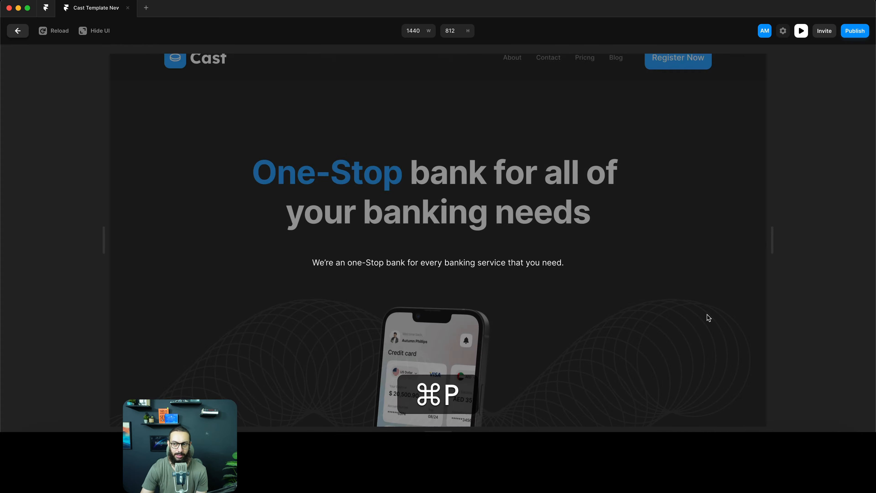
scroll(633, 227, down, 20)
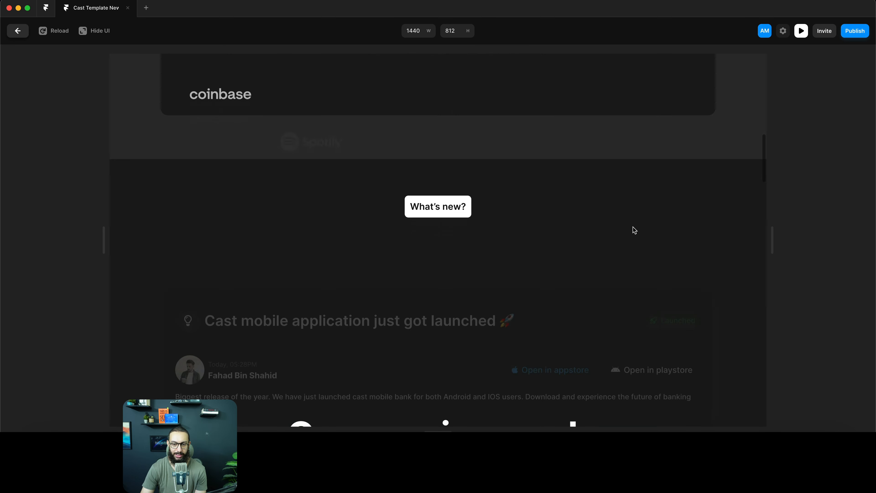
scroll(633, 227, up, 5)
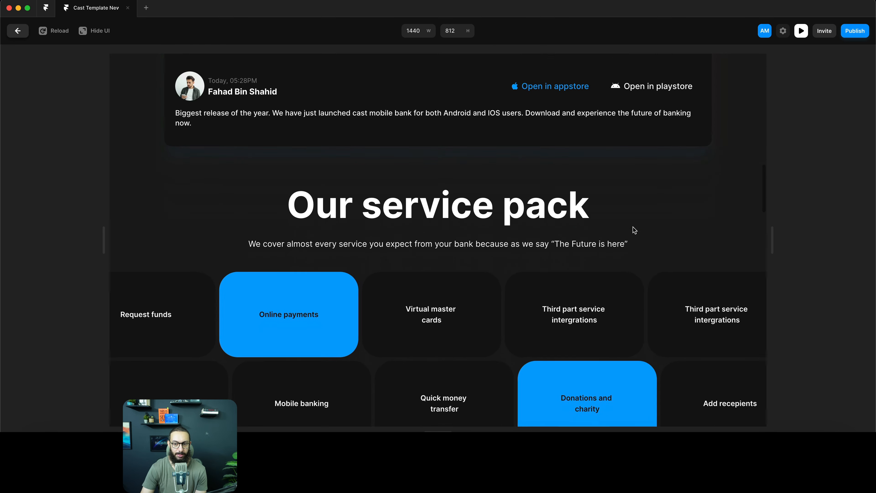
key(Escape)
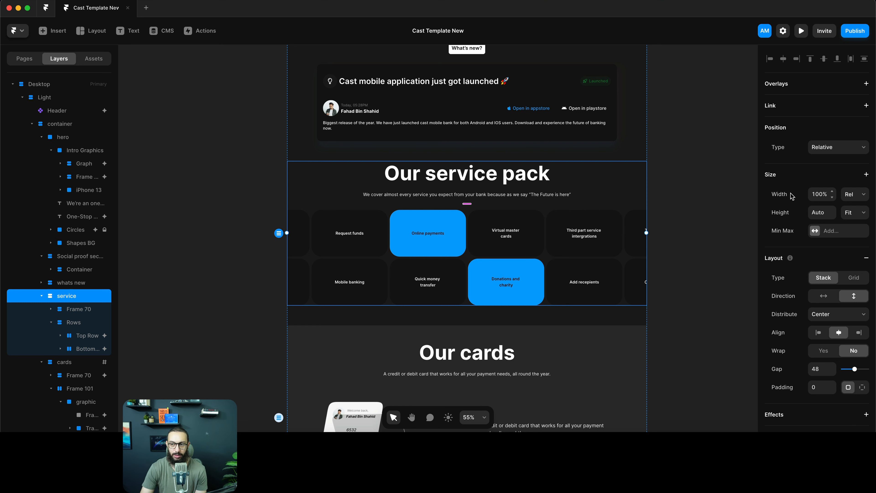
Set the service section's width to fill at 1fr
click(824, 193)
text(1fr)
key(Return)
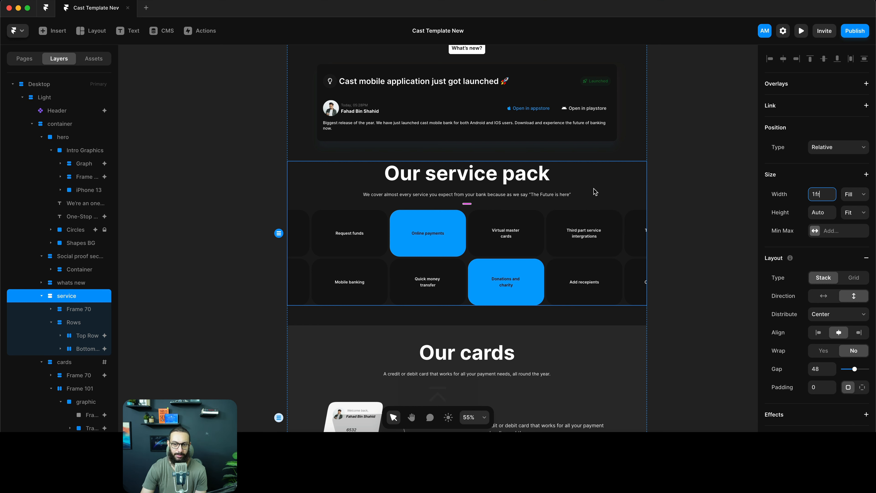
Inspect the size and layout settings of the cards section, its heading frame and its content frame
scroll(586, 183, down, 6)
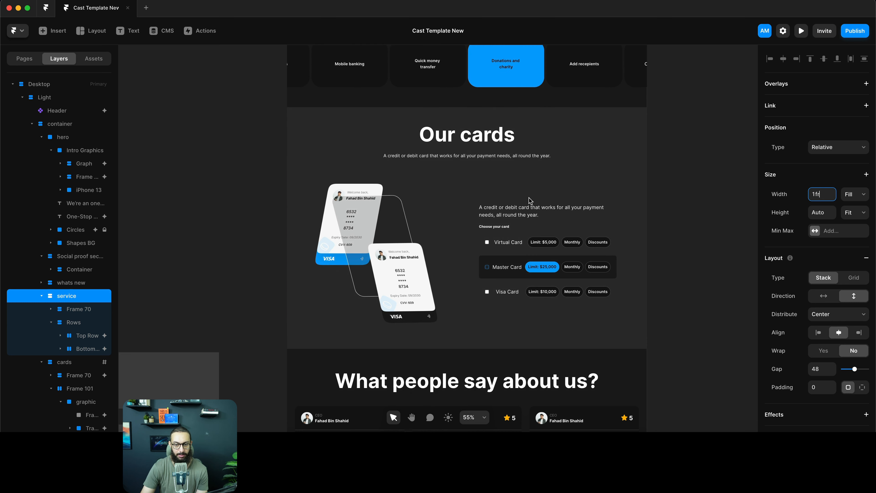
click(545, 151)
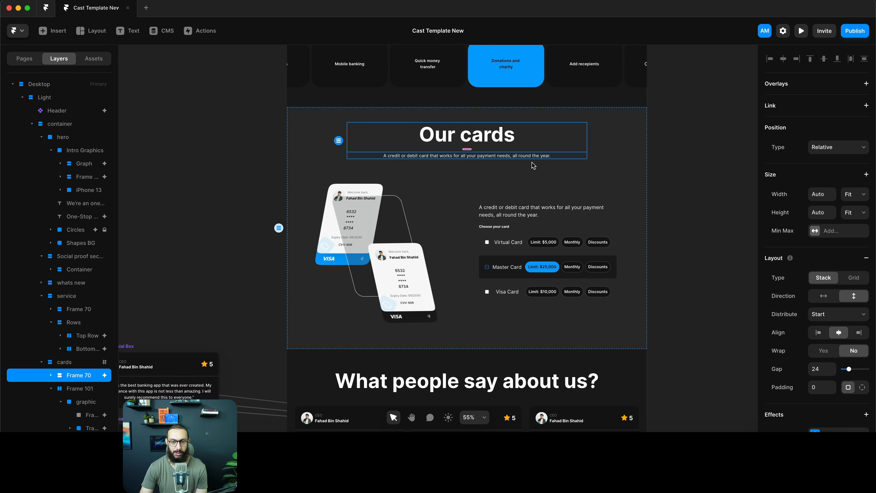
click(490, 201)
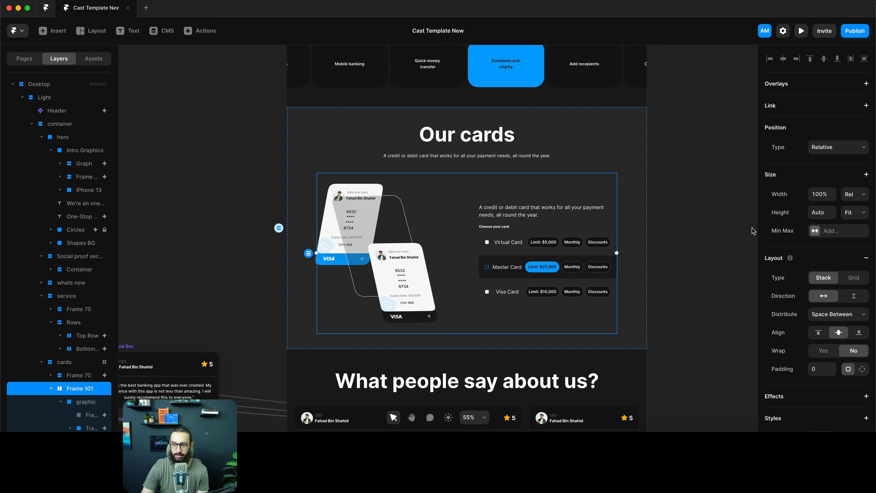
click(50, 389)
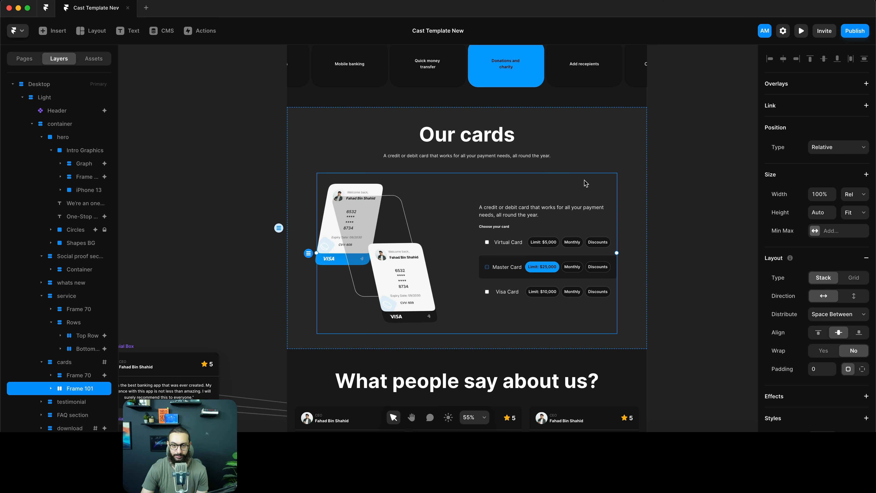
click(589, 131)
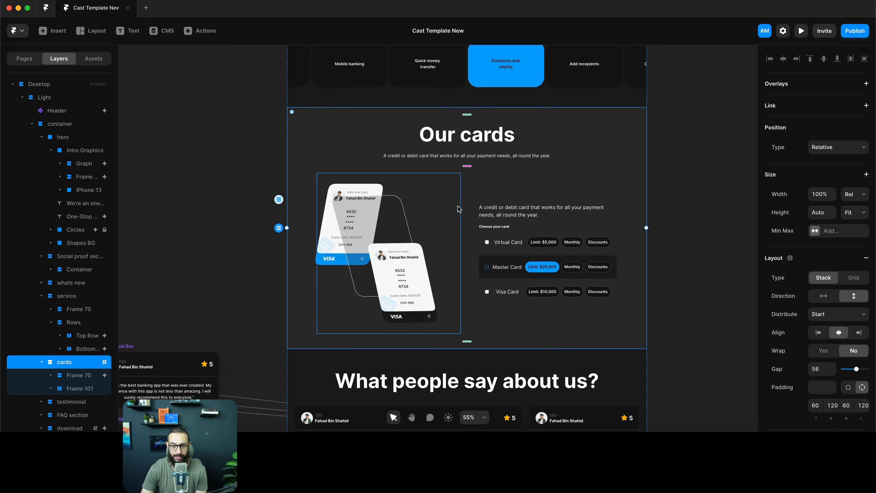
Add a fixed maximum width of 1200 to the cards section's content frame, Frame 101
click(469, 202)
click(836, 233)
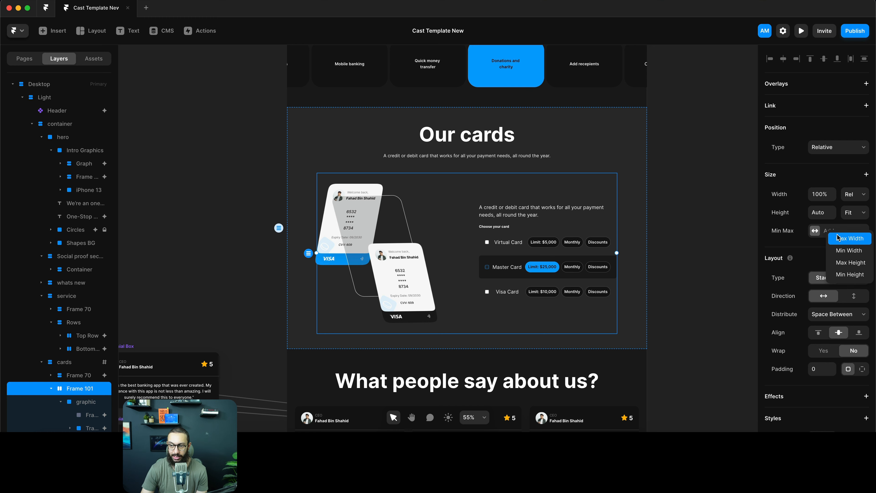
click(848, 239)
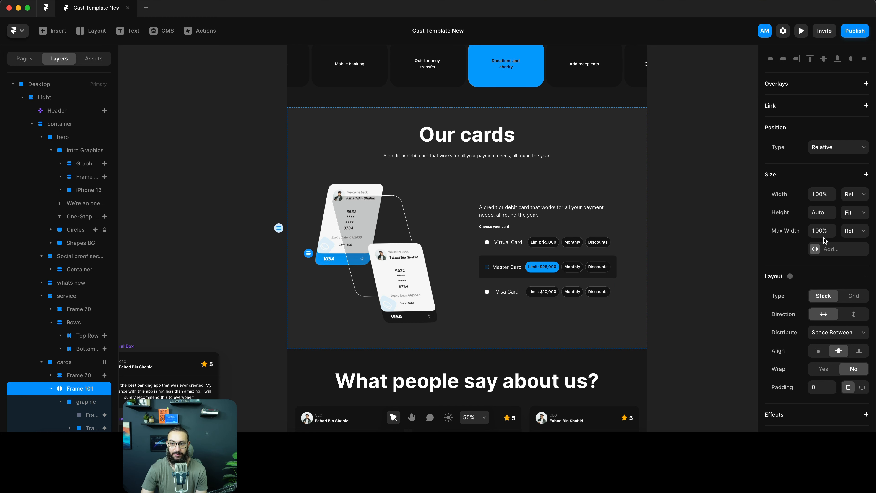
text(1200)
key(super+p)
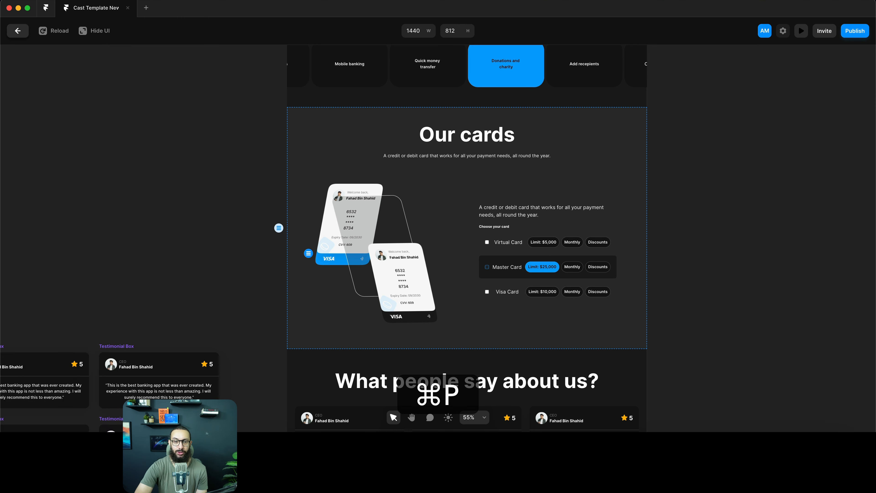
key(Escape)
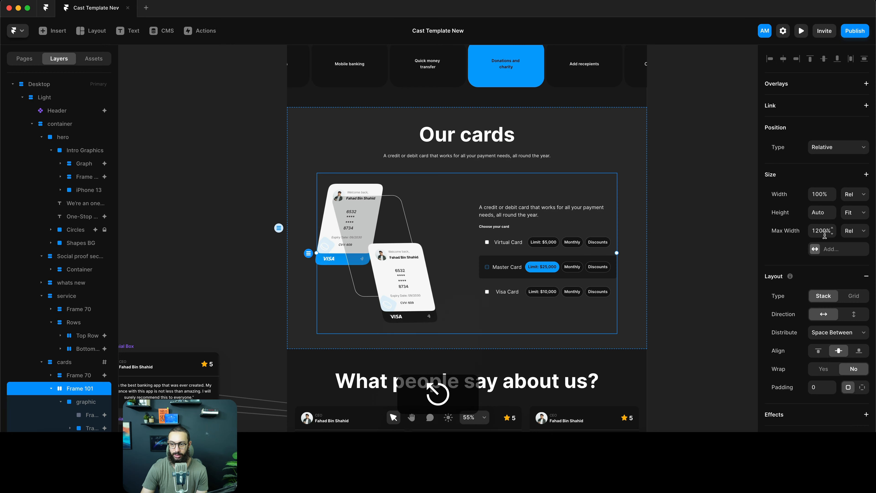
click(824, 232)
key(Right)
key(BackSpace)
Preview the page widened to 1870 and examine the cards, testimonial and FAQ sections
key(super+p)
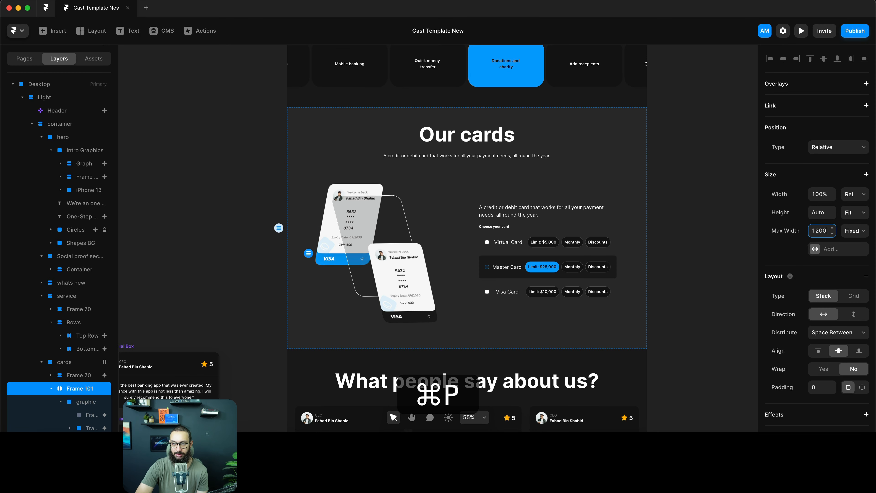
scroll(671, 214, down, 20)
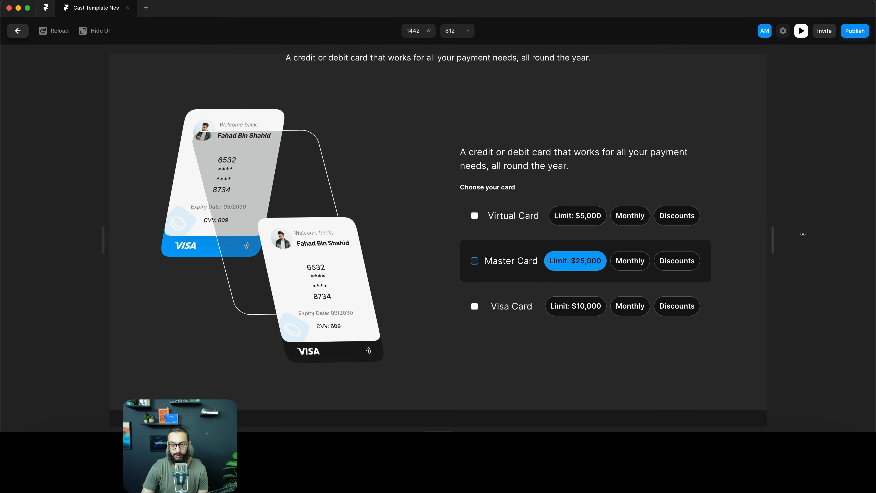
drag(772, 232, 873, 221)
scroll(409, 195, down, 8)
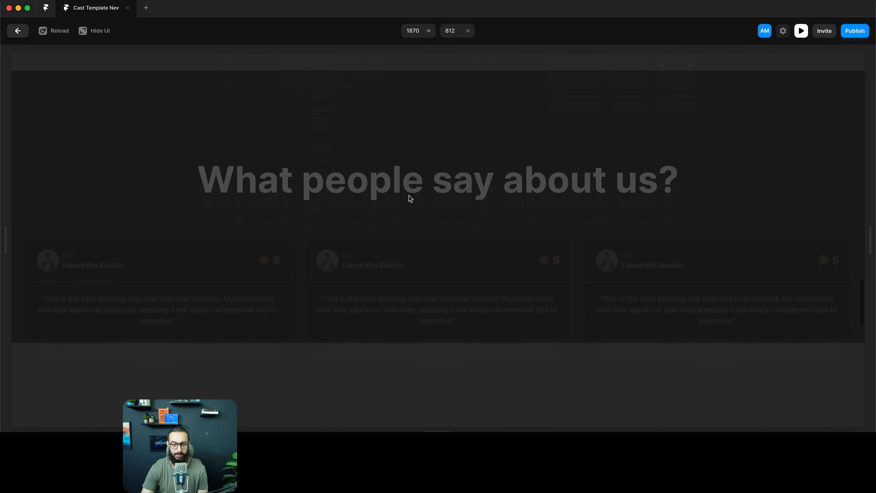
scroll(409, 195, down, 15)
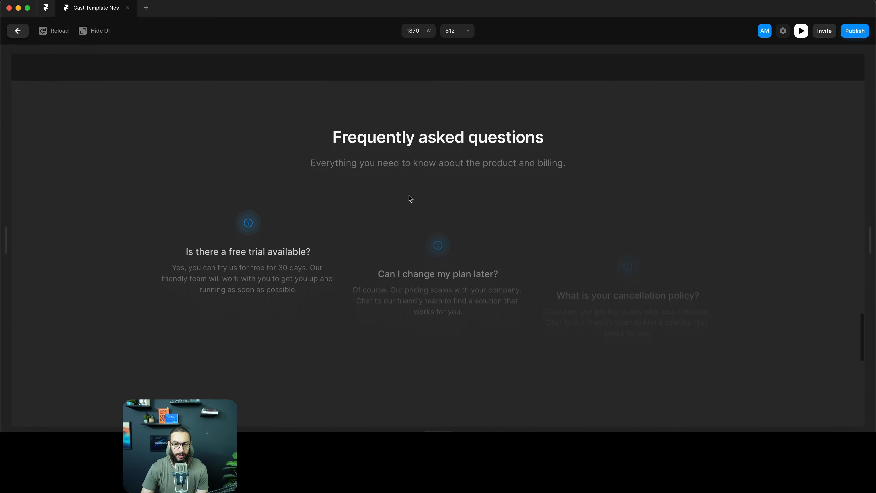
Close the preview and add a Tablet breakpoint at 810 to the desktop layout
key(Escape)
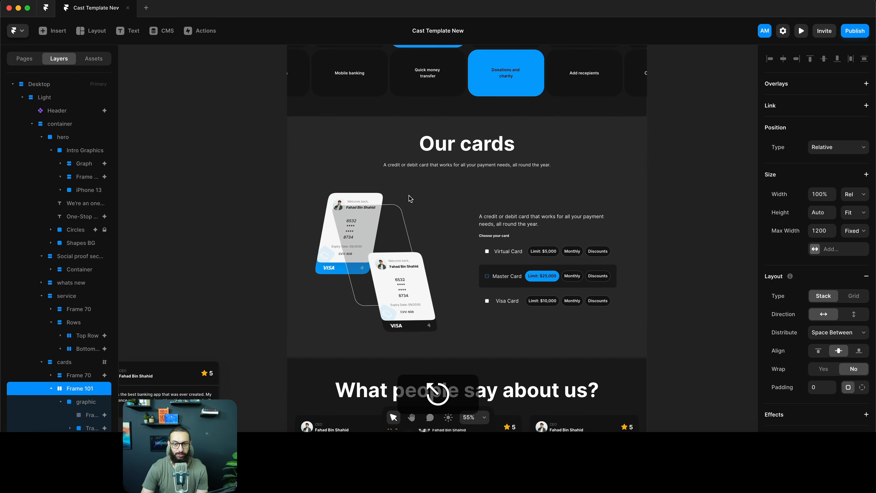
click(311, 259)
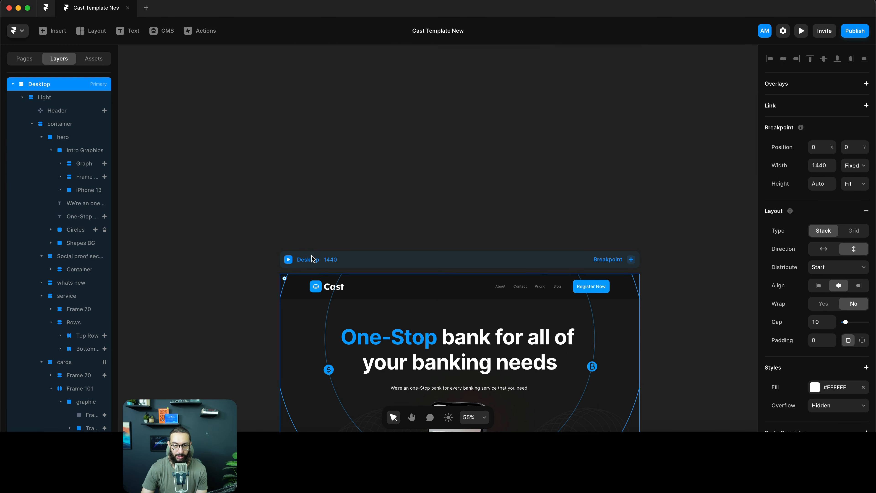
scroll(545, 244, down, 5)
scroll(545, 244, right, 5)
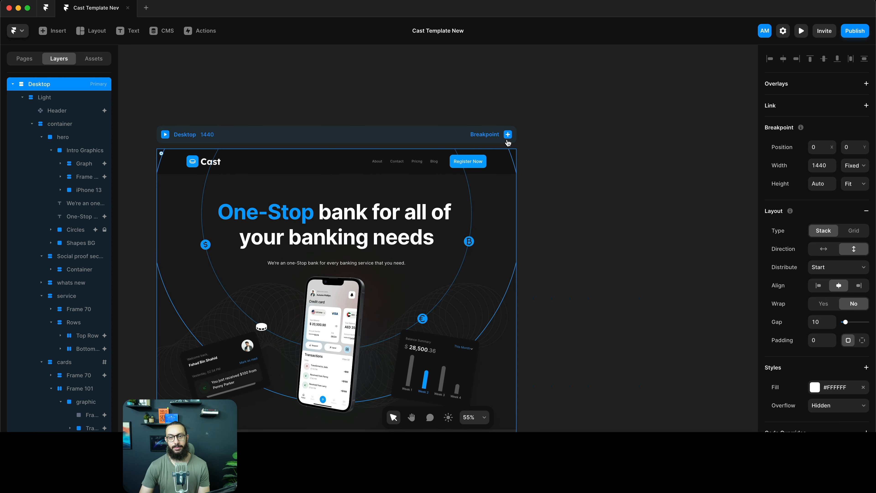
click(507, 134)
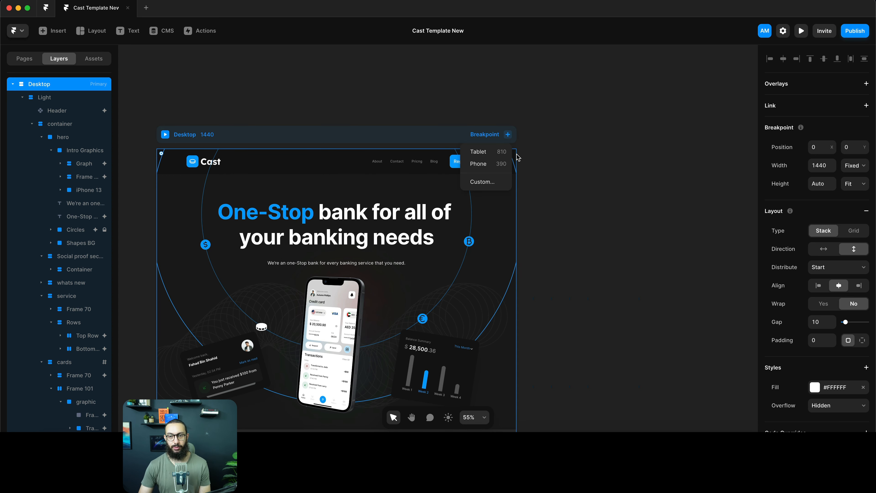
click(486, 154)
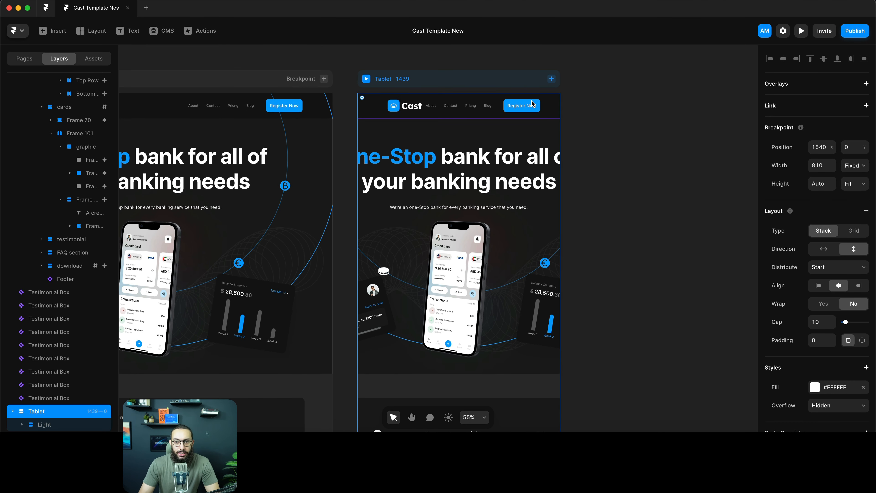
Examine the tablet header's settings and the layout, padding and style settings inside its Header component
click(537, 105)
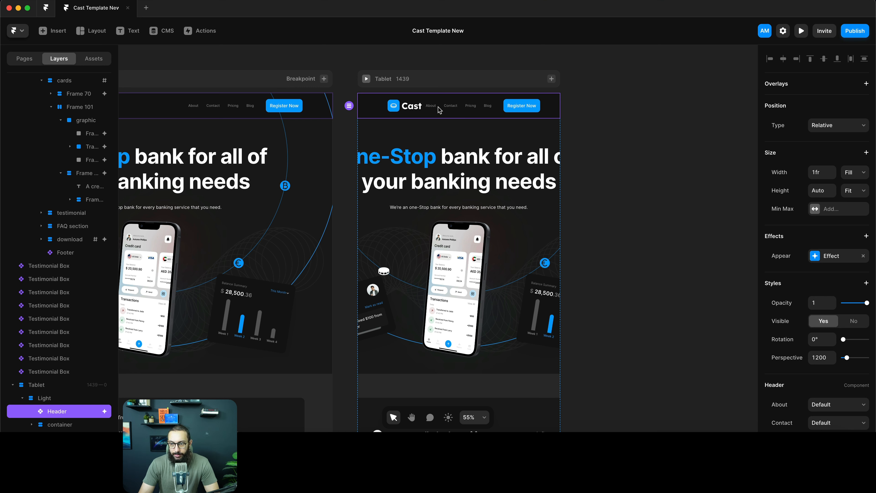
scroll(859, 183, down, 5)
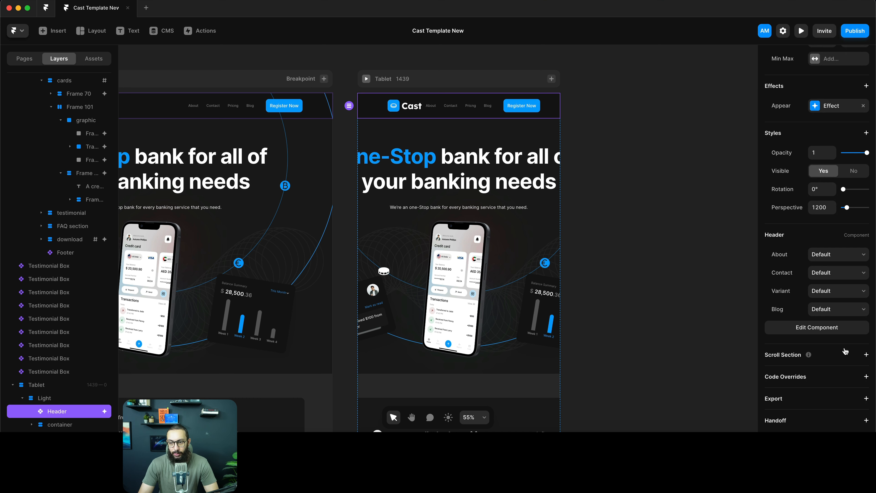
click(824, 332)
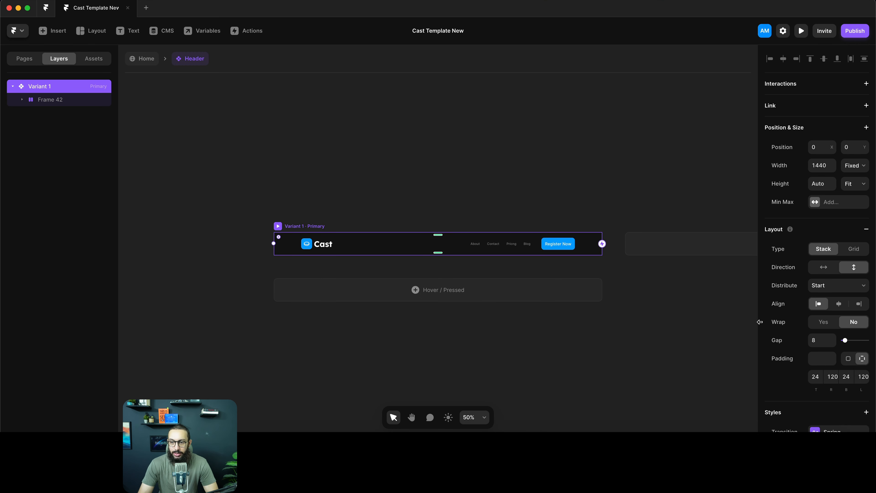
scroll(828, 272, down, 3)
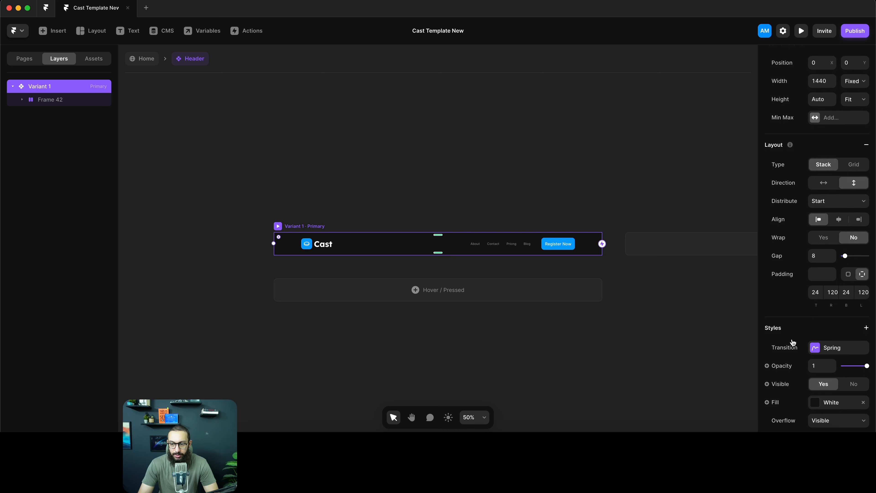
scroll(789, 369, down, 4)
scroll(847, 371, down, 3)
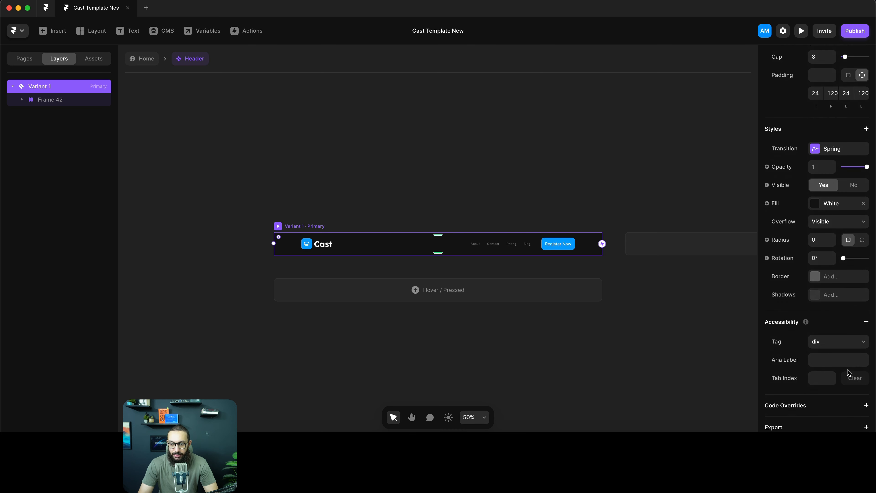
scroll(848, 372, up, 4)
scroll(848, 372, up, 1)
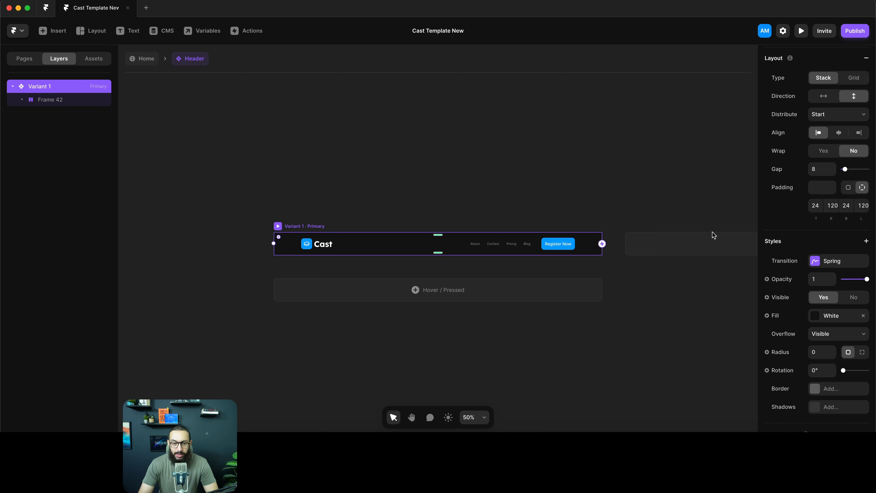
click(148, 60)
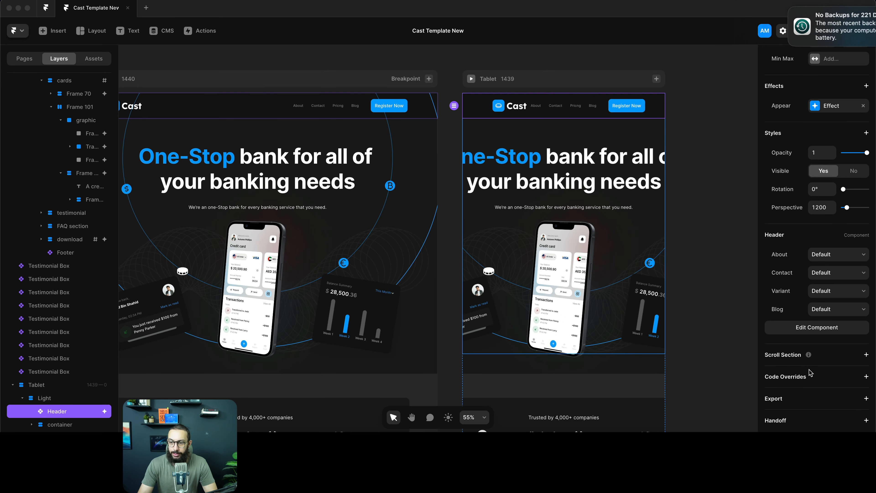
Edit the Header component and add a second variant named Tablet
click(807, 330)
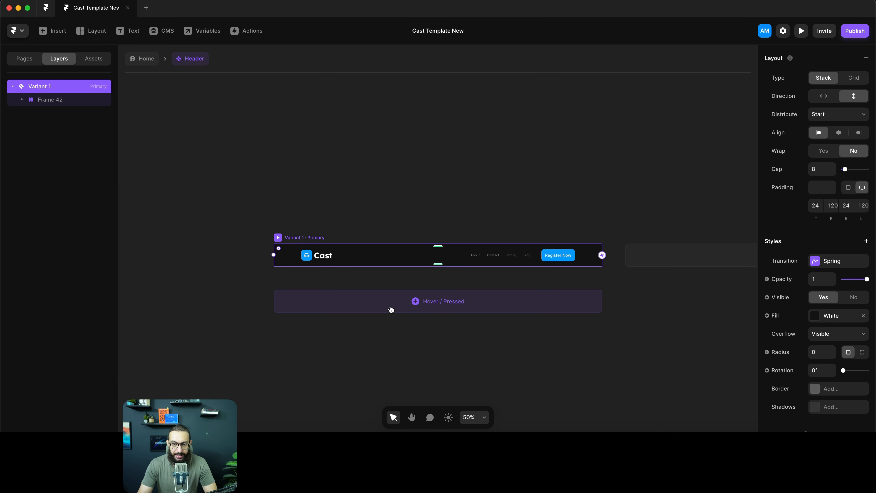
scroll(470, 277, right, 4)
click(560, 252)
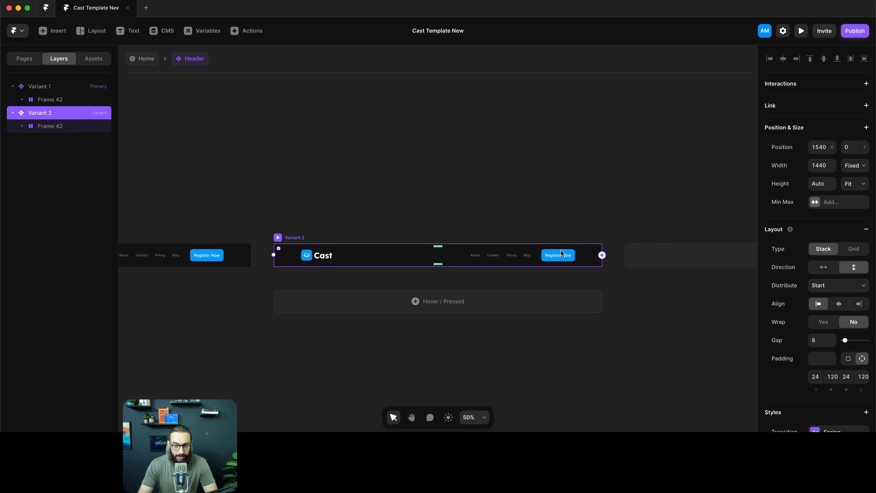
key(shift+super+r)
text(Tablet)
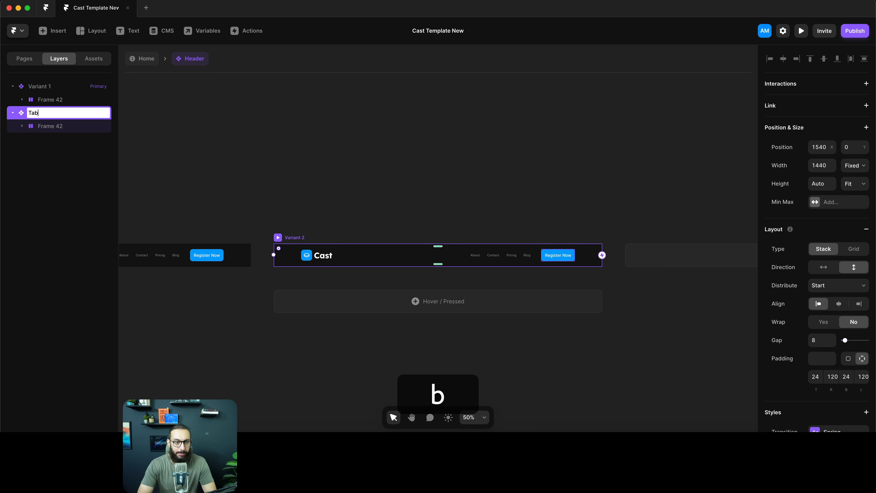
key(Return)
Rename the Header component's primary variant as Desktop
key(shift+Tab)
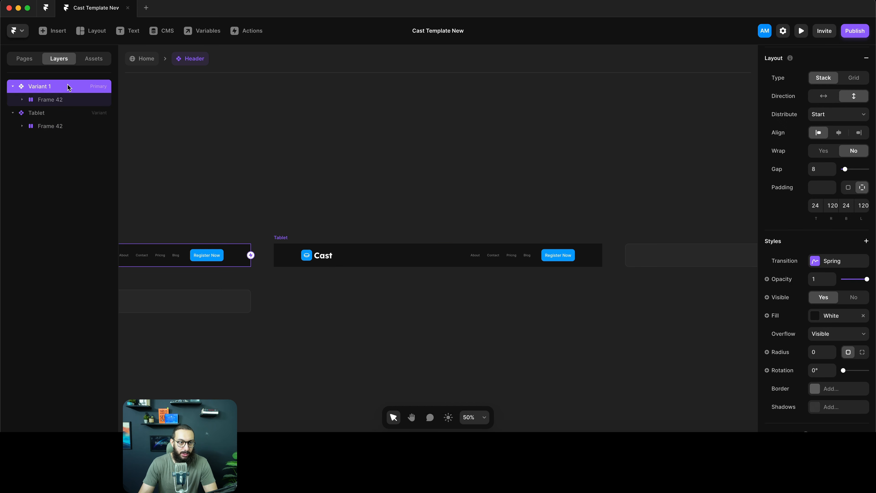
key(shift+super+r)
text(Desktop)
key(Return)
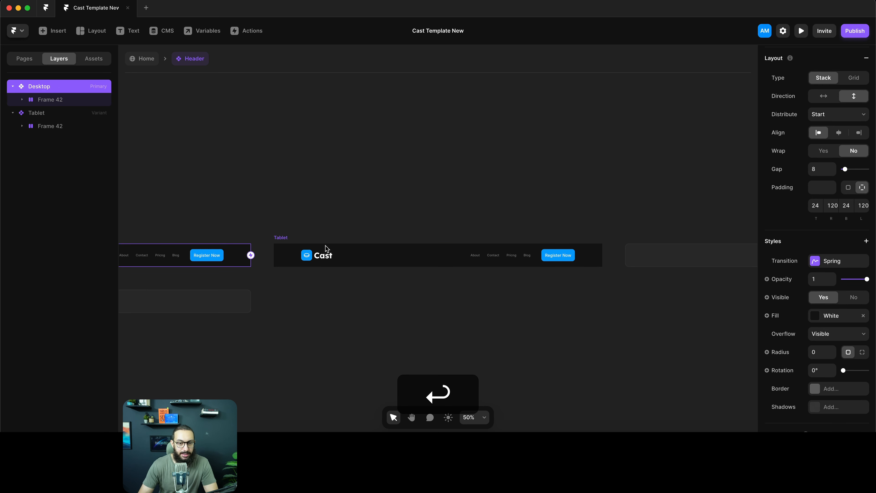
Set the right and left padding of the header's Tablet variant to 24 each
click(343, 257)
key(Escape)
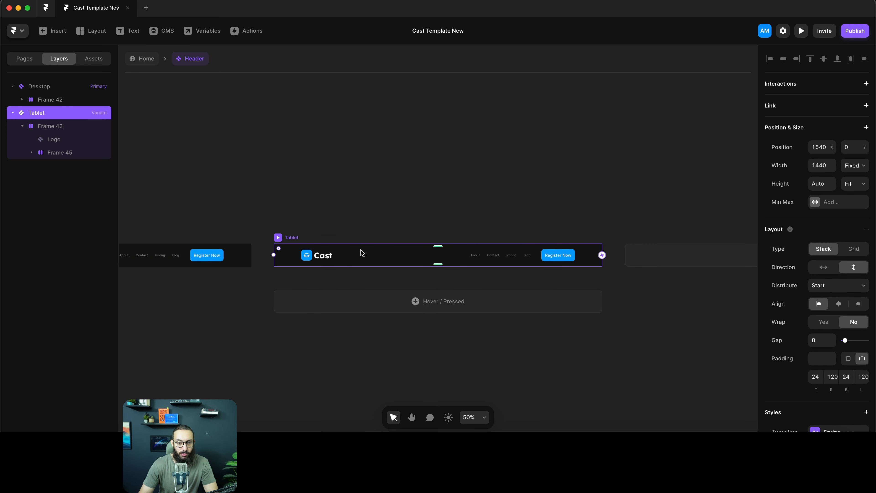
click(835, 376)
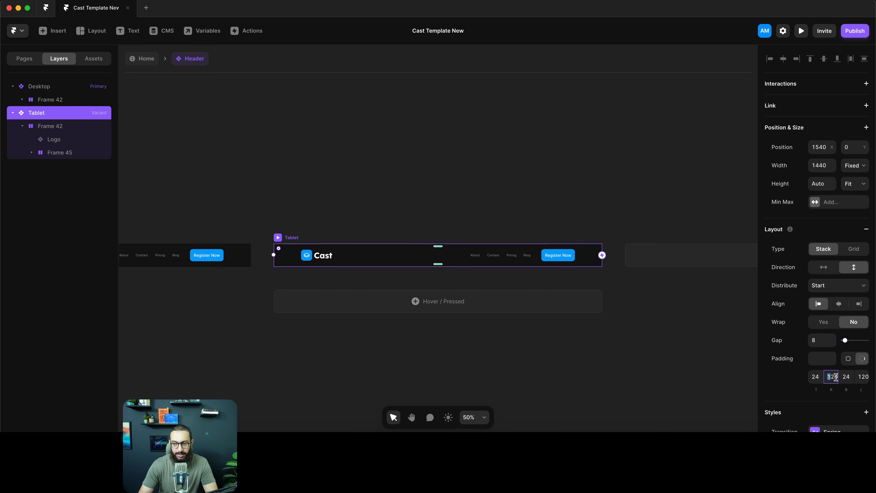
key(super+a)
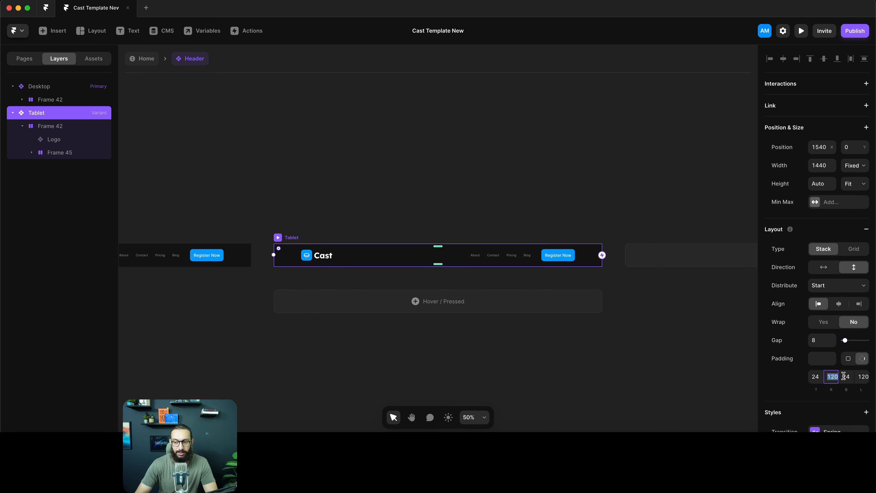
text(24)
key(Tab)
key(Tab)
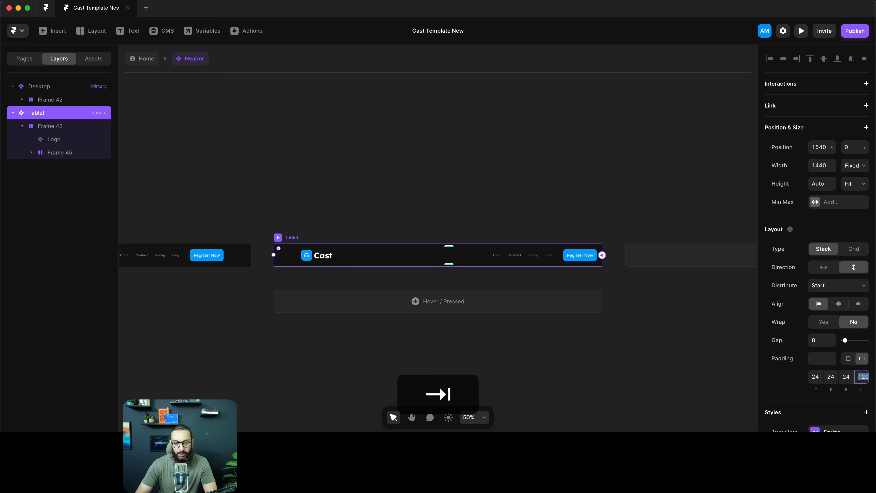
text(24)
key(Return)
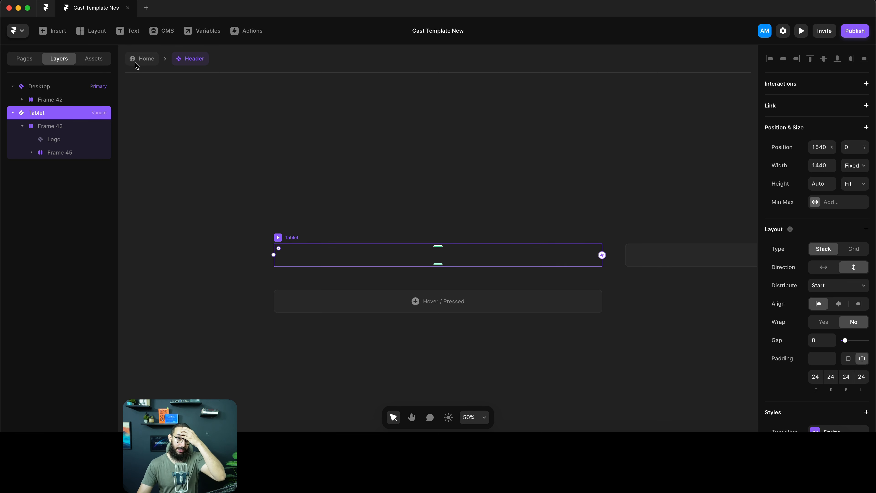
Return to the Home page and switch the tablet breakpoint's header to the Tablet variant
click(145, 58)
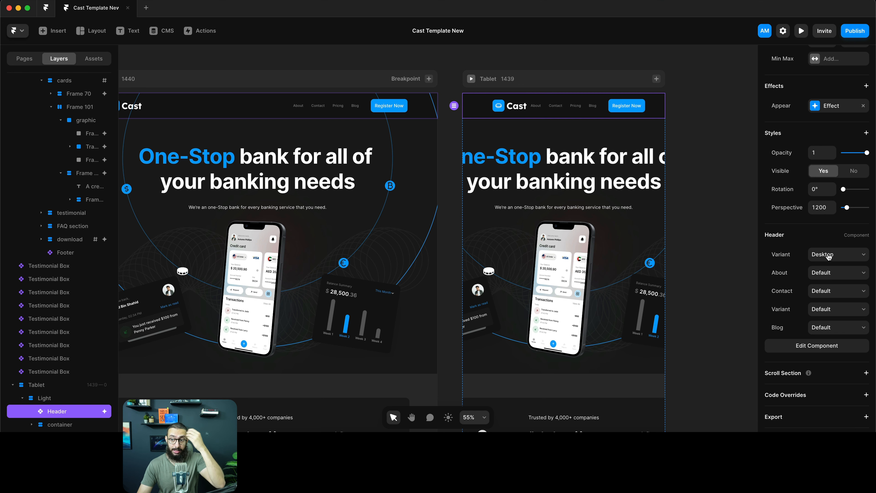
click(827, 256)
click(826, 263)
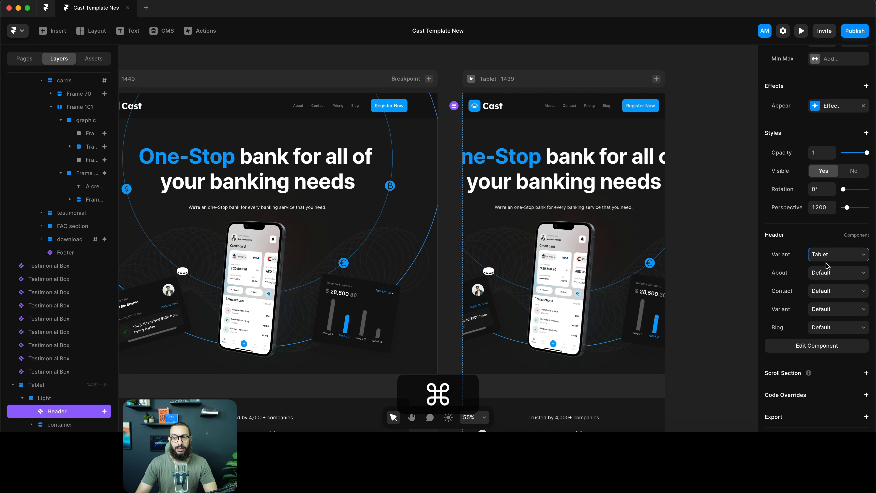
Preview the tablet layout narrowed to 748 and check how its header adapts
key(super+p)
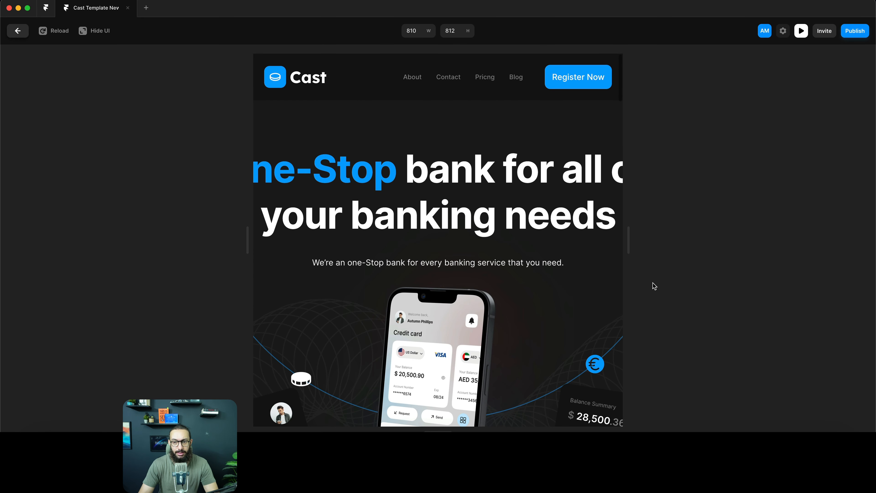
drag(629, 249, 613, 261)
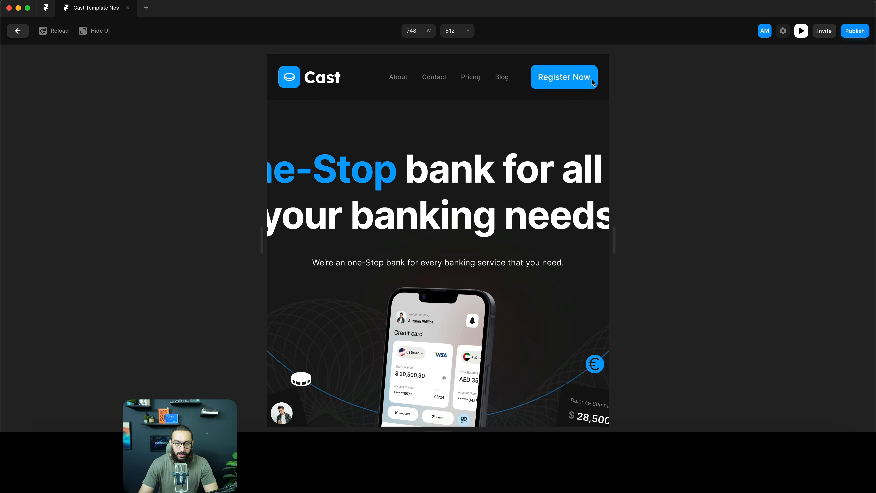
key(Escape)
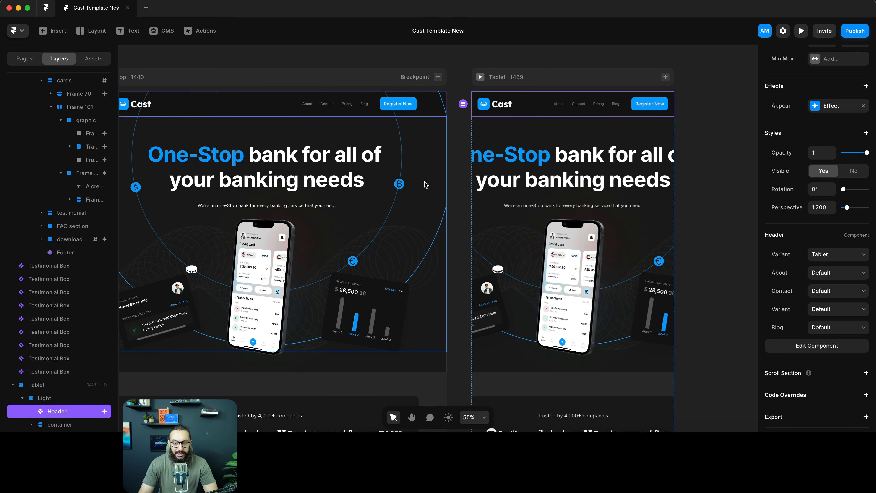
click(313, 171)
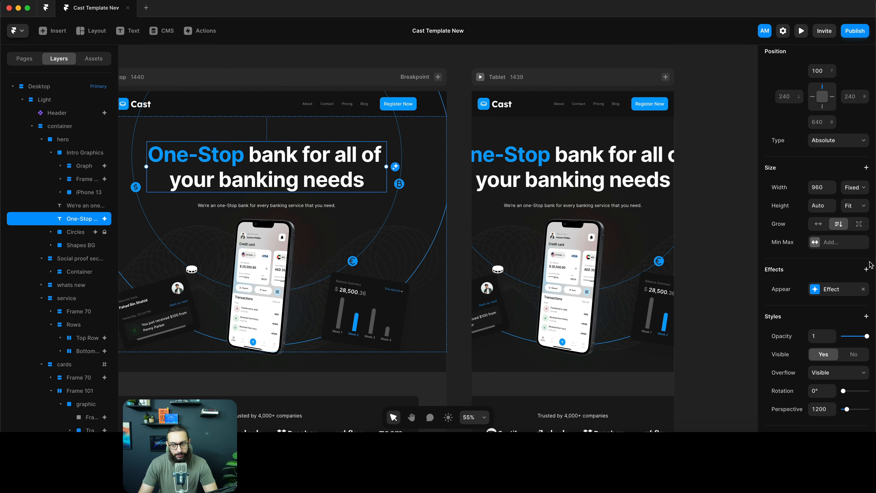
scroll(846, 262, down, 10)
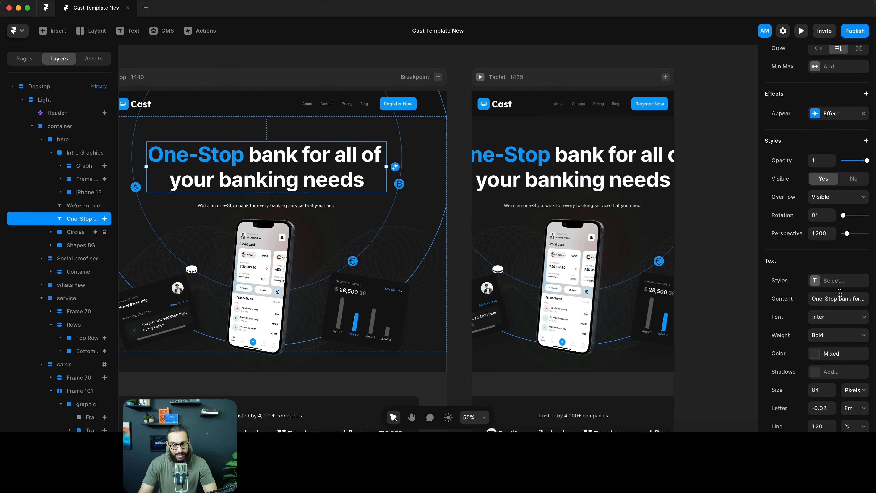
click(841, 284)
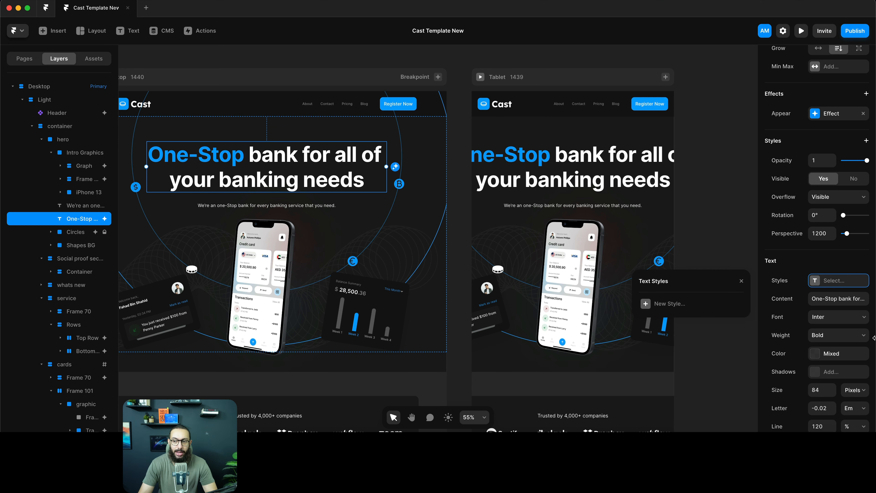
Set the font size of the tablet layout's hero heading to 64 pixels
click(532, 172)
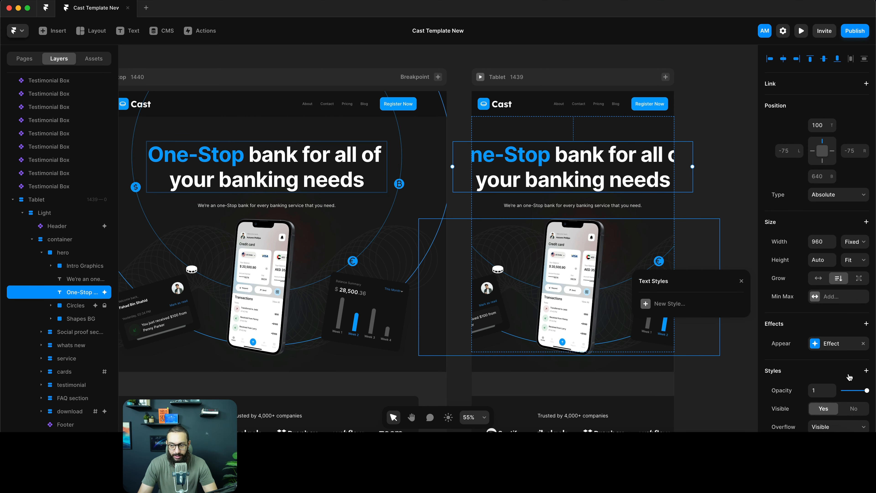
scroll(849, 374, down, 4)
scroll(840, 349, down, 8)
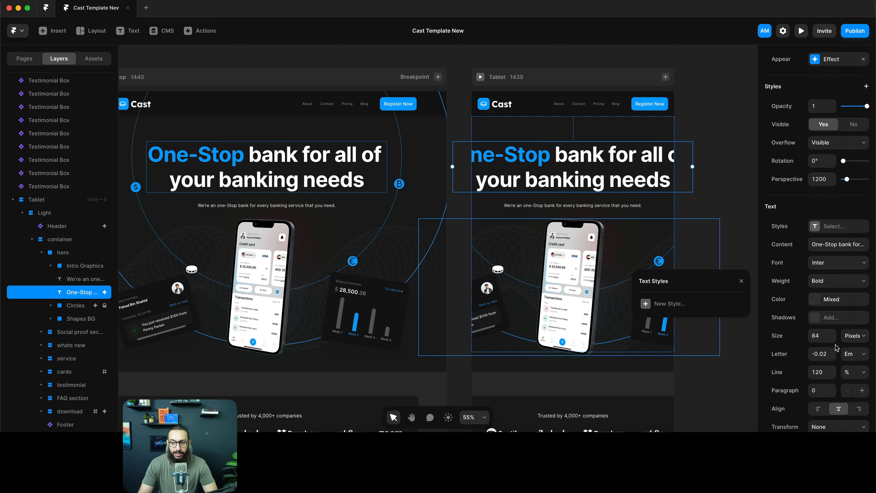
click(820, 336)
text(64)
key(Return)
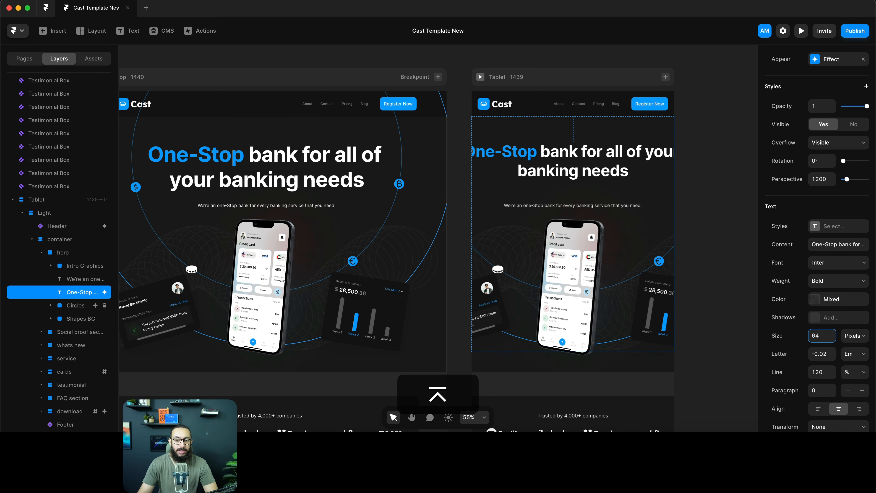
Narrow the tablet layout's hero heading box so the text wraps inside the tablet frame
click(199, 162)
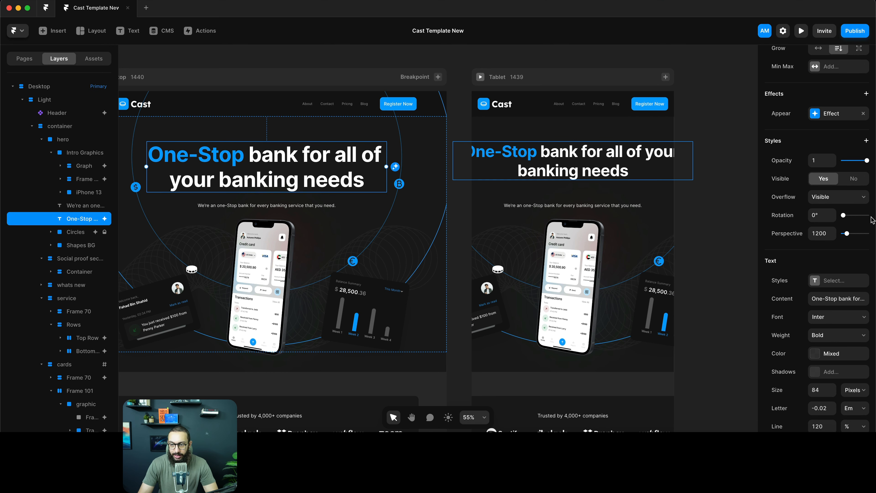
scroll(827, 202, up, 6)
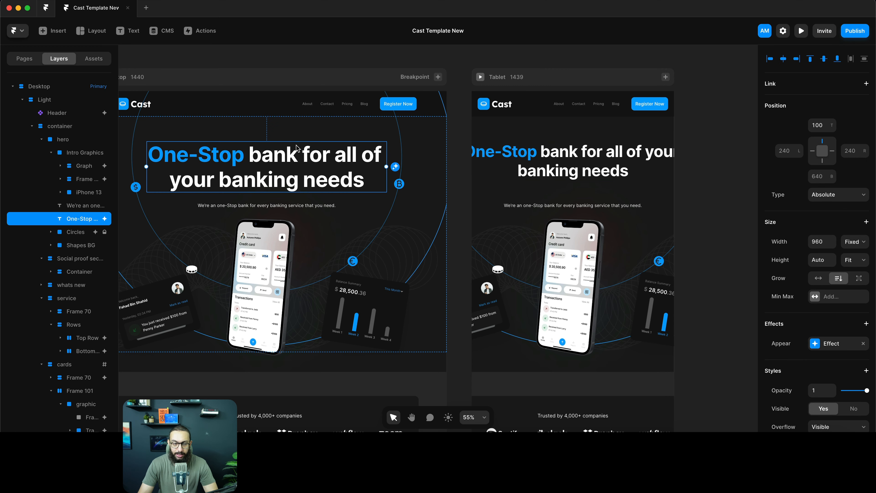
scroll(623, 157, left, 3)
click(623, 158)
scroll(614, 161, right, 5)
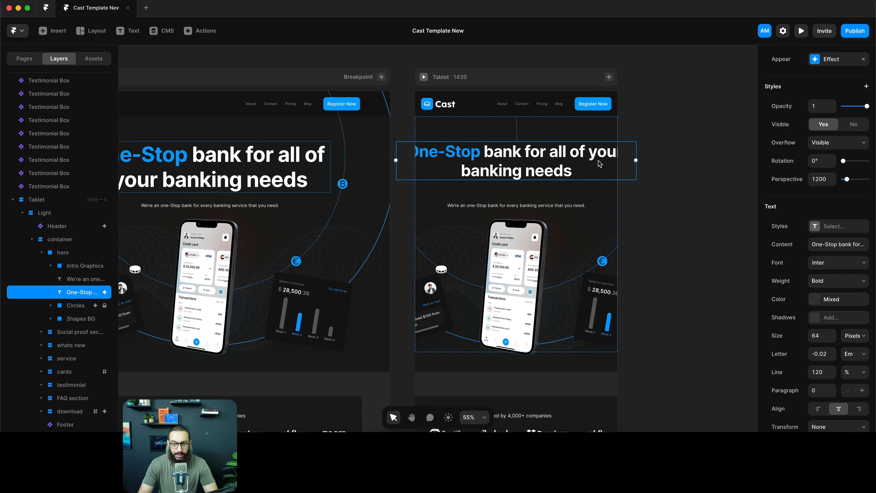
drag(633, 159, 599, 160)
click(660, 153)
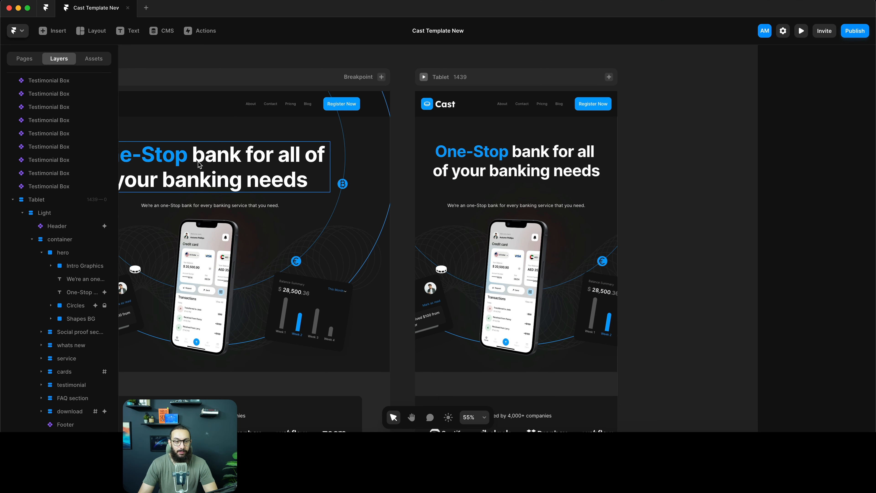
Group the desktop hero heading and the subtitle below it into one vertical stack
scroll(199, 165, left, 3)
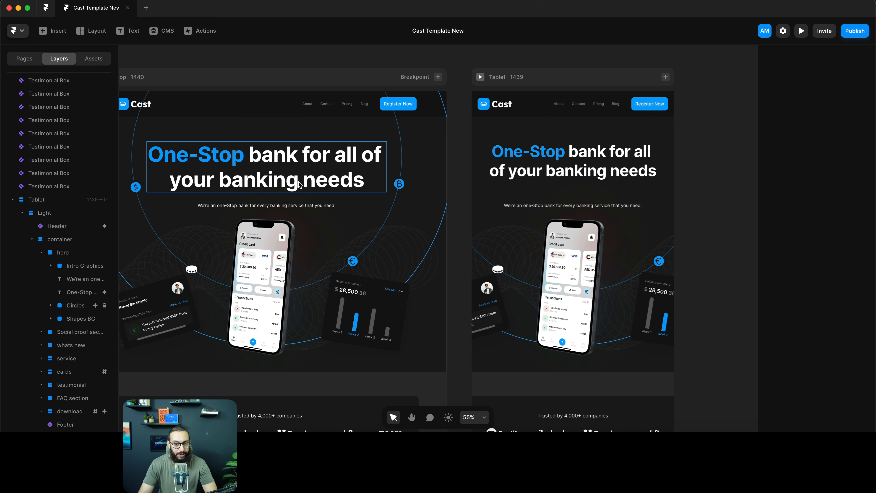
scroll(302, 183, left, 2)
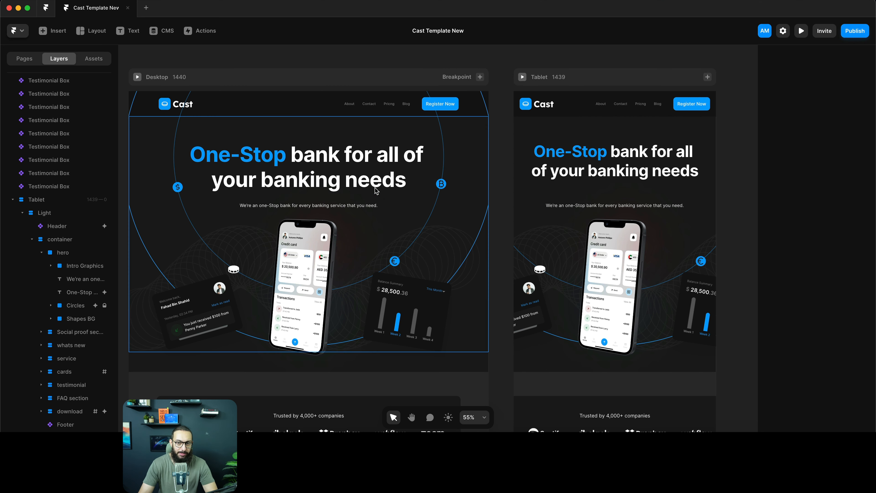
click(621, 206)
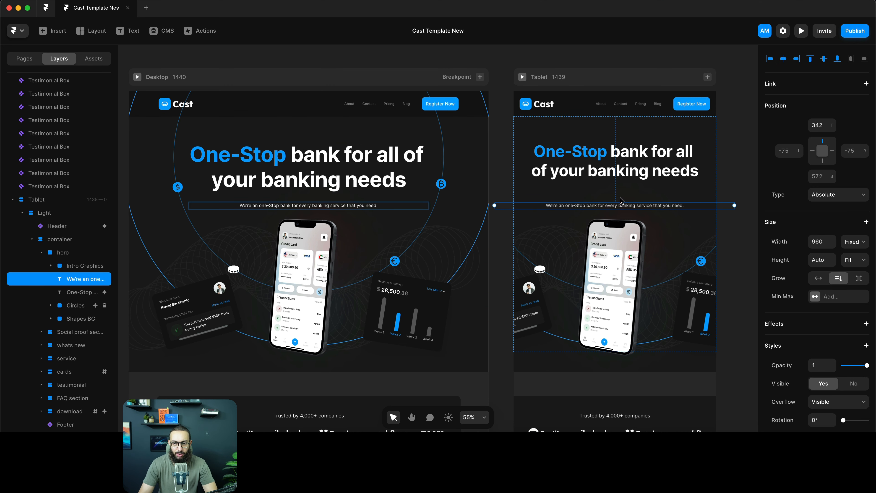
click(341, 182)
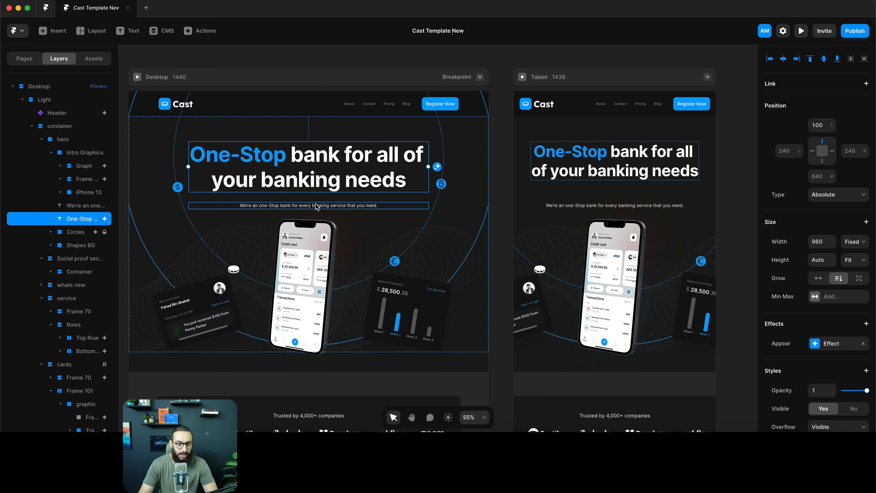
shift+click(317, 207)
key(super+alt+Return)
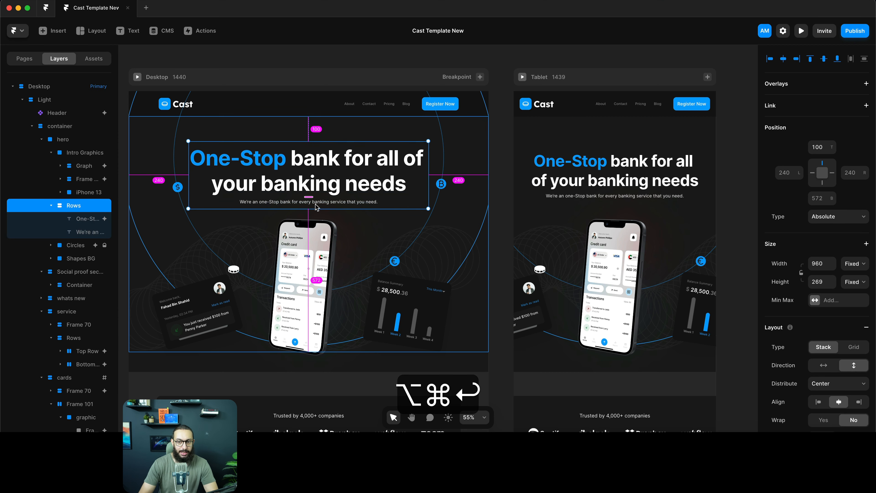
Set the hero text stack's height to Fit Content and its gap to 32
click(851, 280)
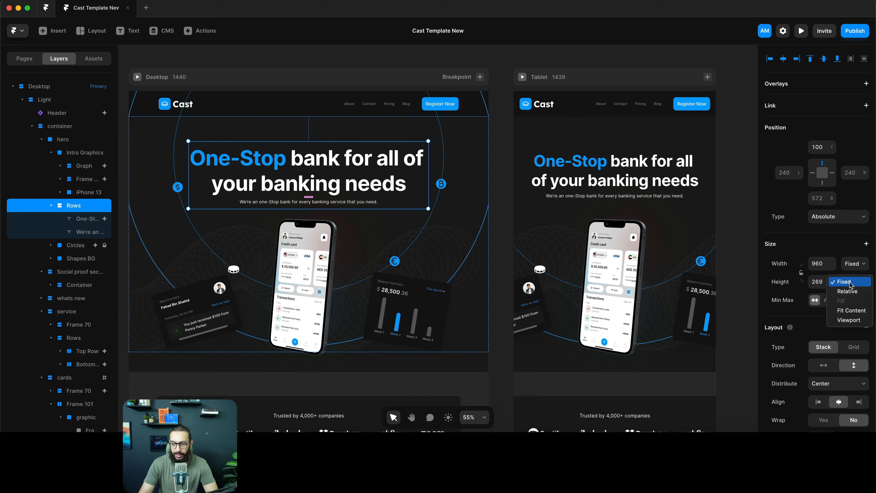
click(850, 311)
scroll(837, 375, down, 3)
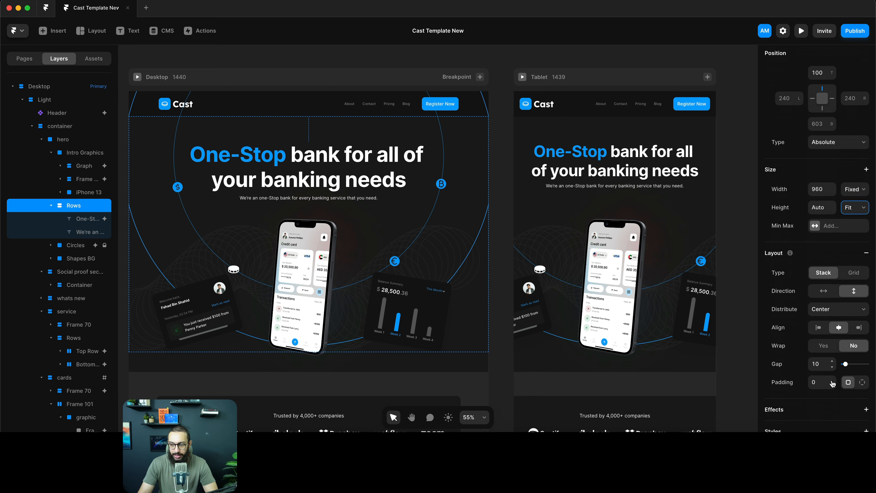
click(825, 365)
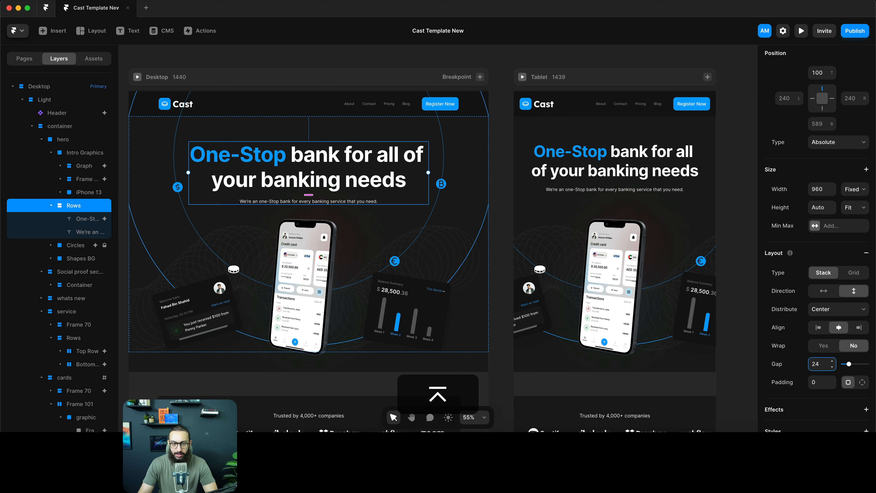
text(32)
key(Return)
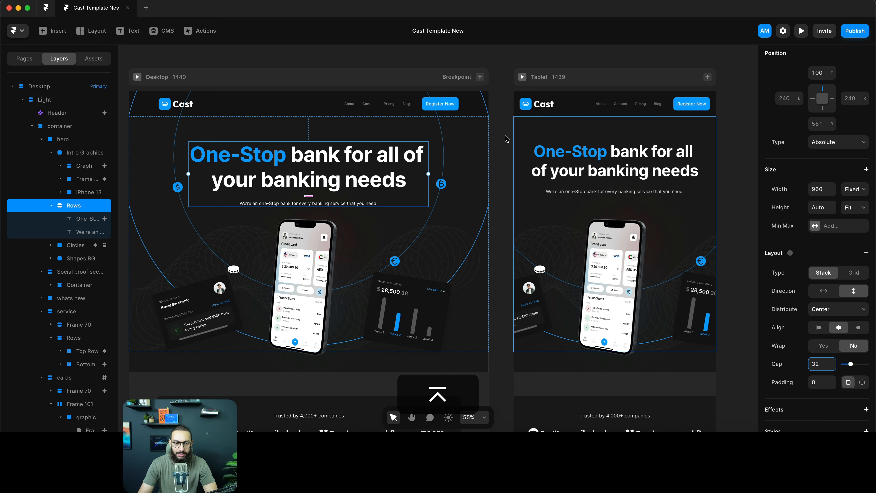
Create a Heading 1 text style from the desktop hero heading
click(480, 76)
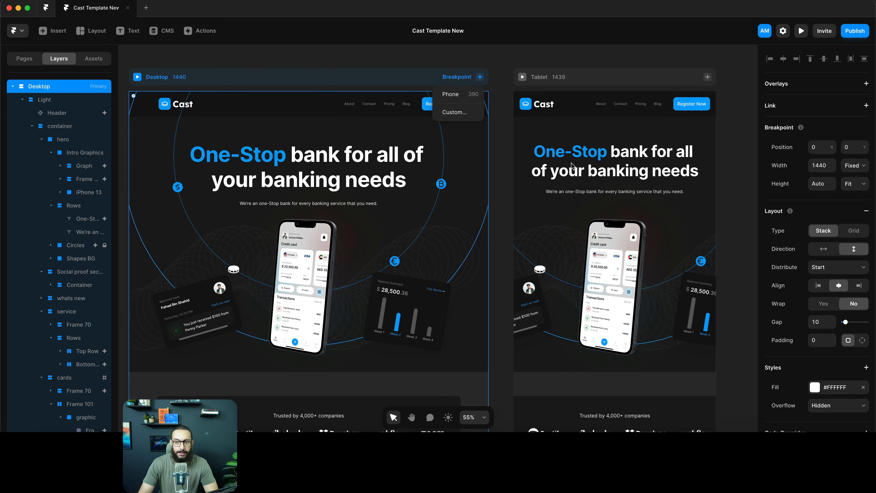
click(299, 163)
double_click(299, 163)
key(Escape)
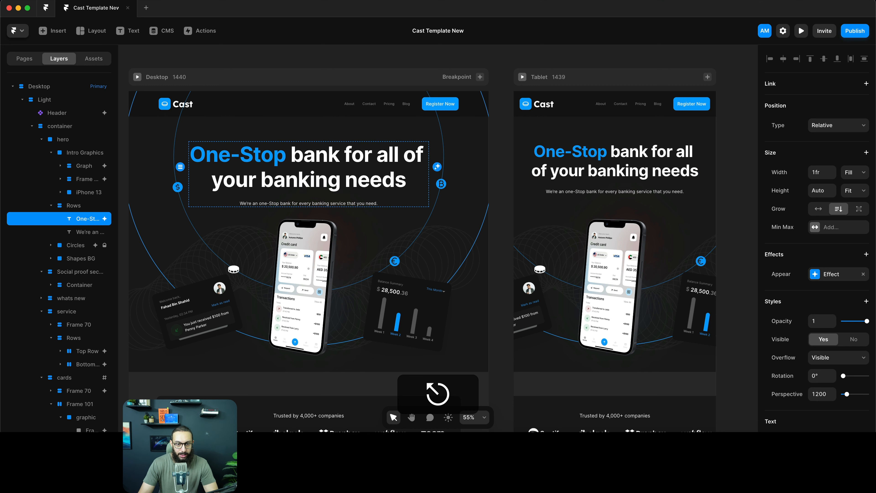
scroll(860, 302, down, 5)
scroll(860, 302, up, 1)
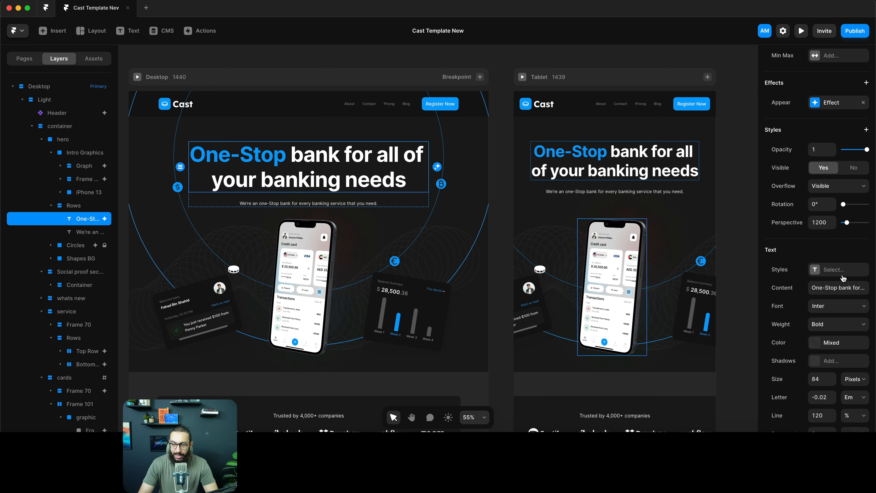
click(841, 272)
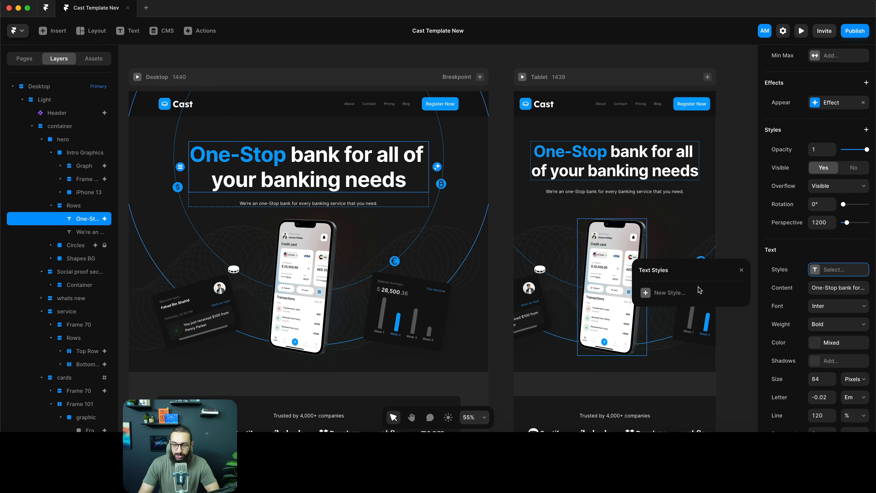
click(660, 294)
click(684, 320)
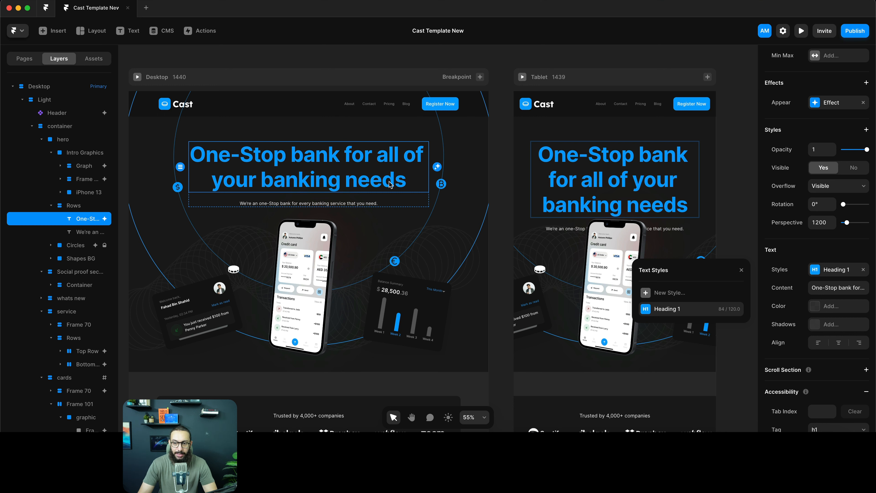
Apply the Black color style to the heading words "bank for all of your banking needs"
double_click(337, 167)
drag(290, 154, 861, 288)
click(840, 289)
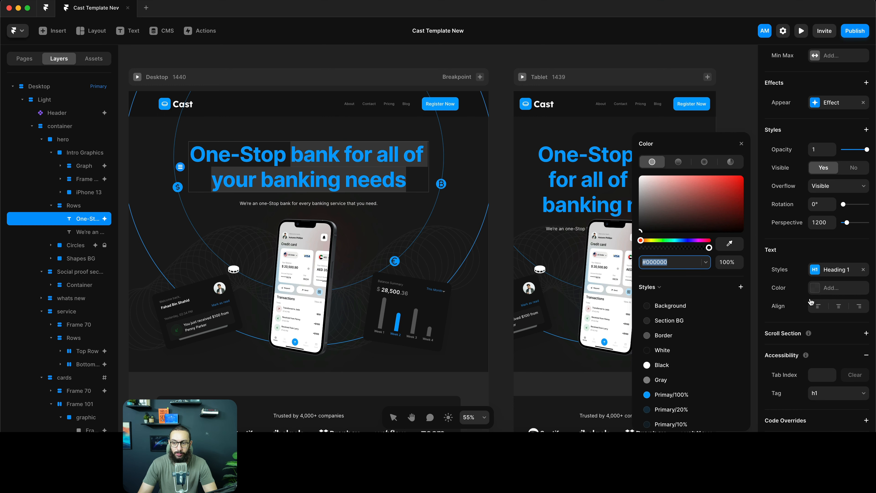
click(665, 366)
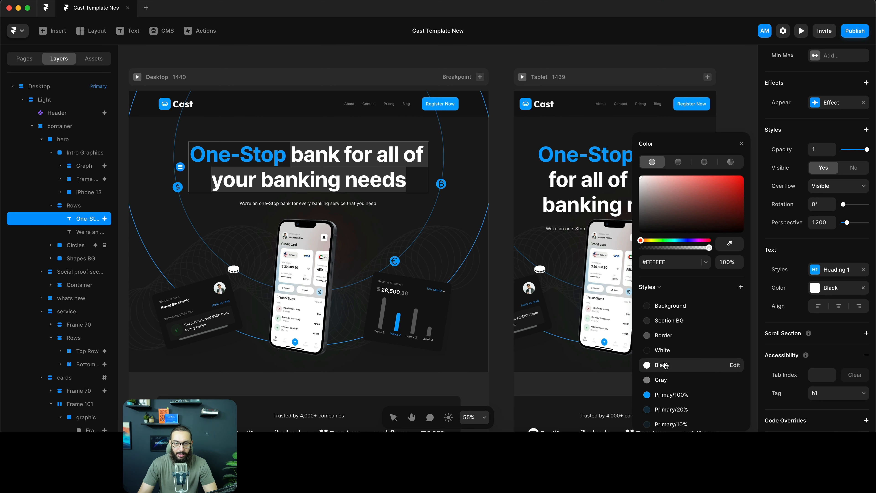
key(Escape)
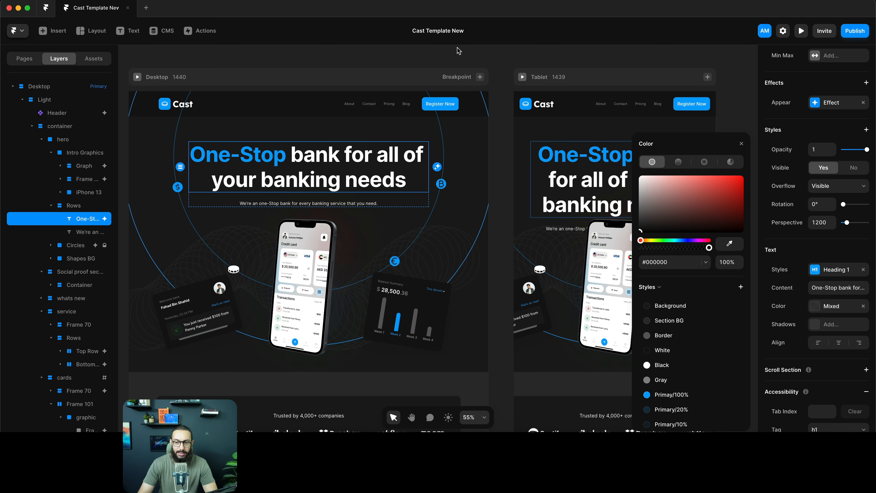
click(741, 144)
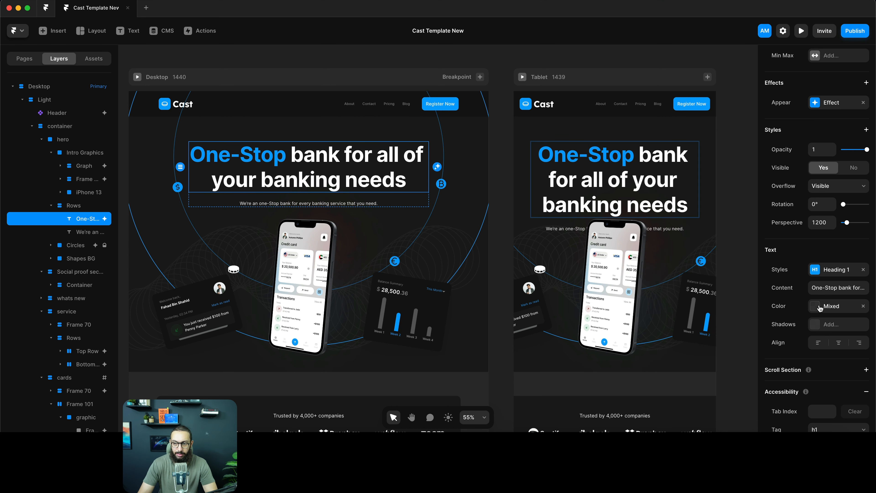
Open the Heading 1 text style for editing and add an M breakpoint to it
click(833, 271)
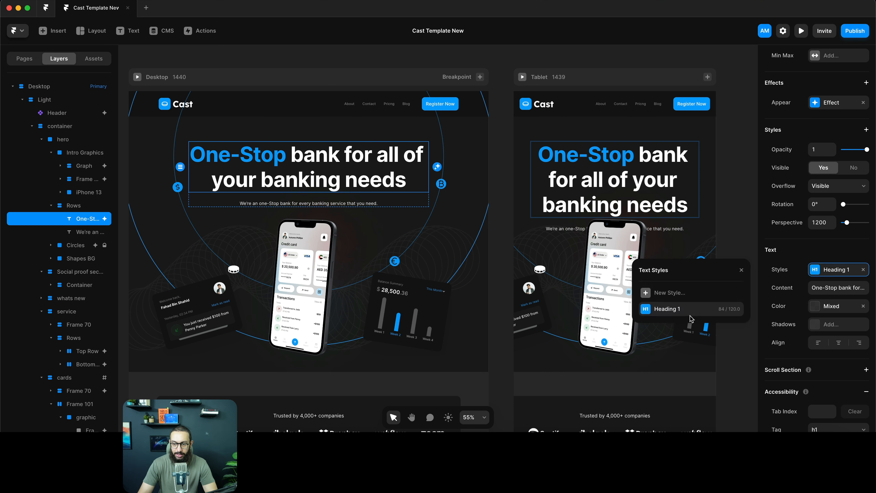
click(735, 309)
click(713, 325)
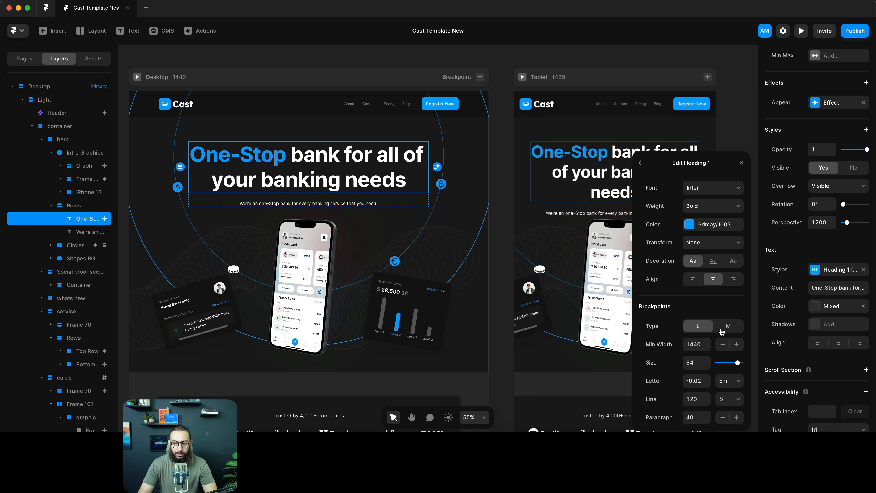
scroll(528, 137, right, 3)
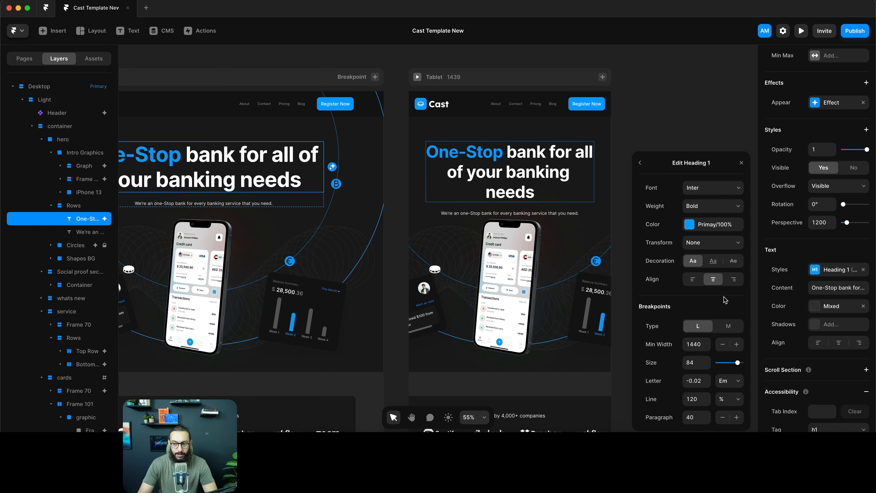
Set the font size of the Heading 1 style's M breakpoint to 64
click(725, 326)
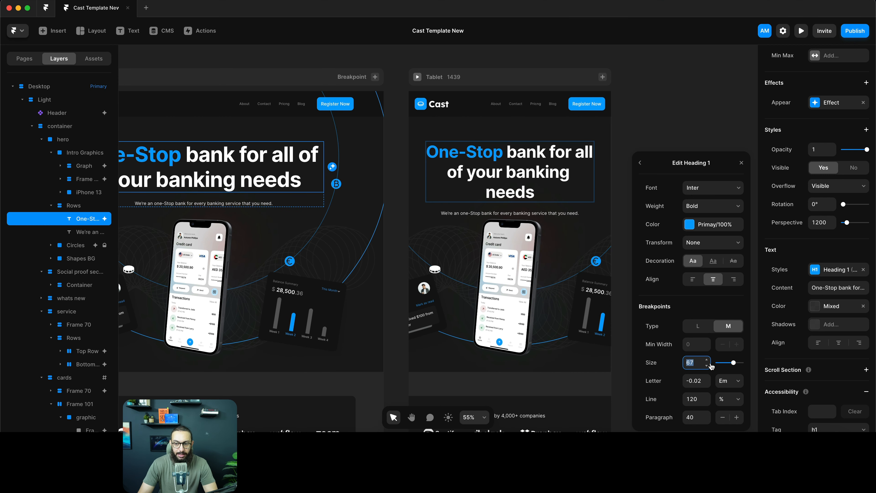
key(super+a)
text(64)
key(Return)
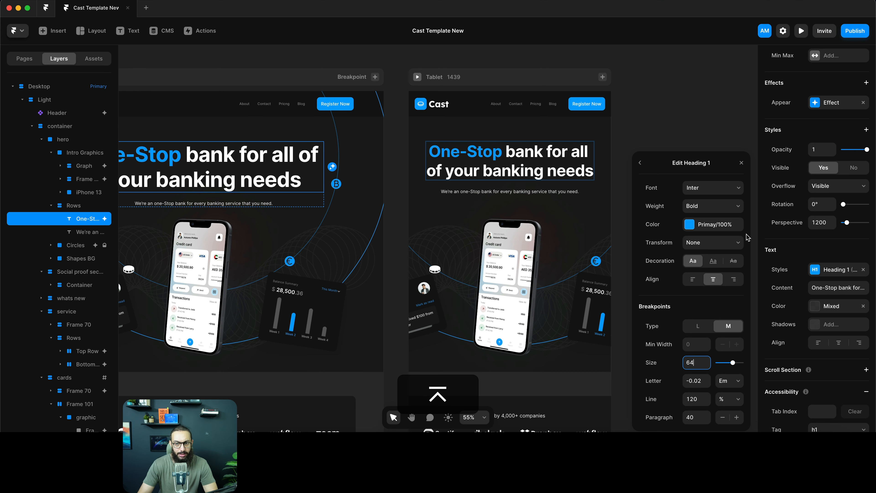
key(Escape)
key(Escape)
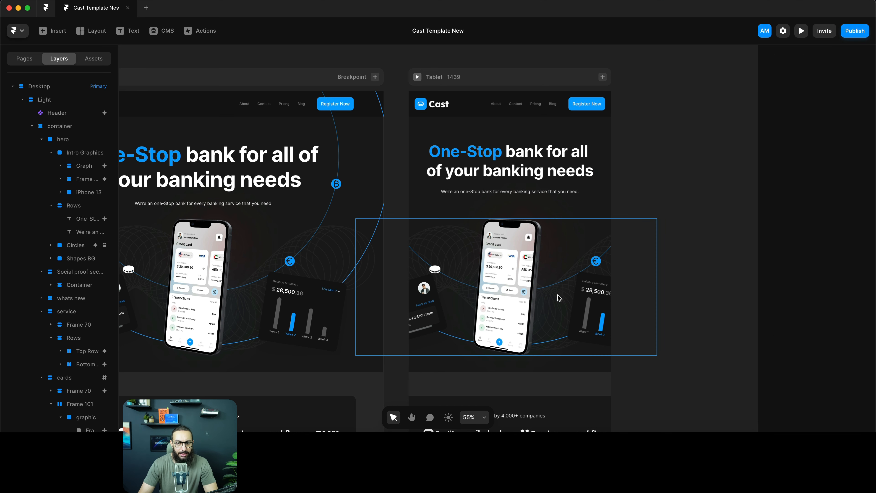
Shift the Balance Summary graph card in the tablet hero leftwards to a left offset of 802
super+click(584, 299)
click(577, 286)
click(568, 270)
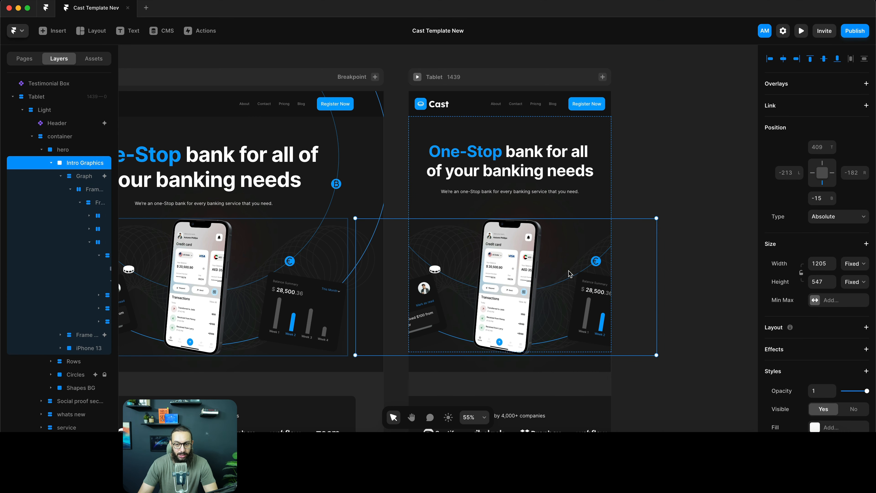
click(568, 274)
key(shift+Left)
key(shift+Left)
key(shift+Left)
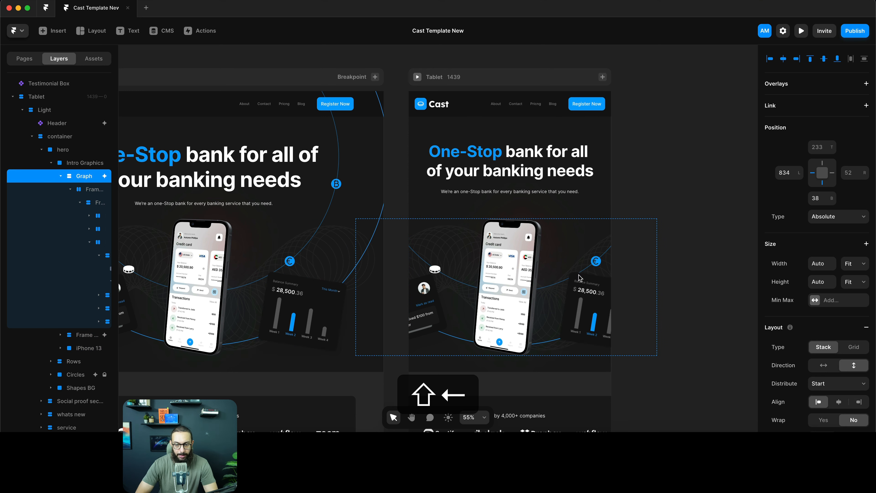
key(shift+Left)
key(shift+Left)
key(shift+Left)
key(shift+Left)
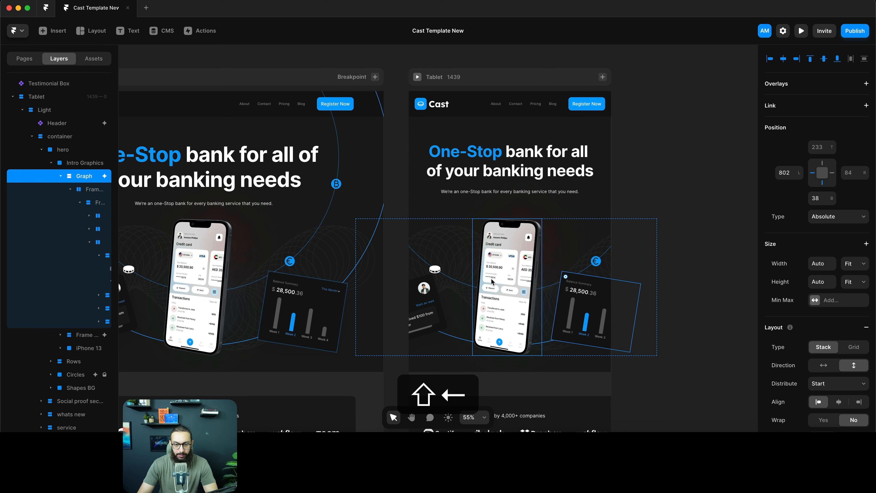
Shift the tilted payment notification card in the tablet hero rightwards to a left offset of 66
click(431, 288)
key(shift+Right)
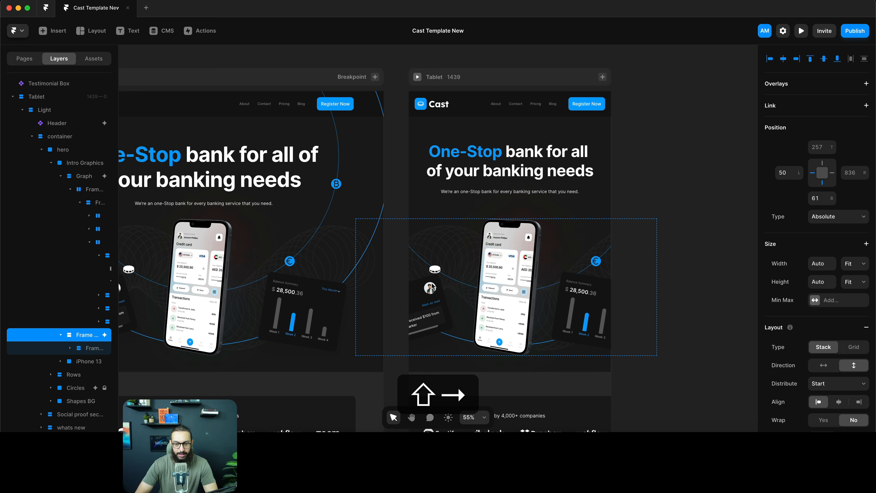
key(shift+Right)
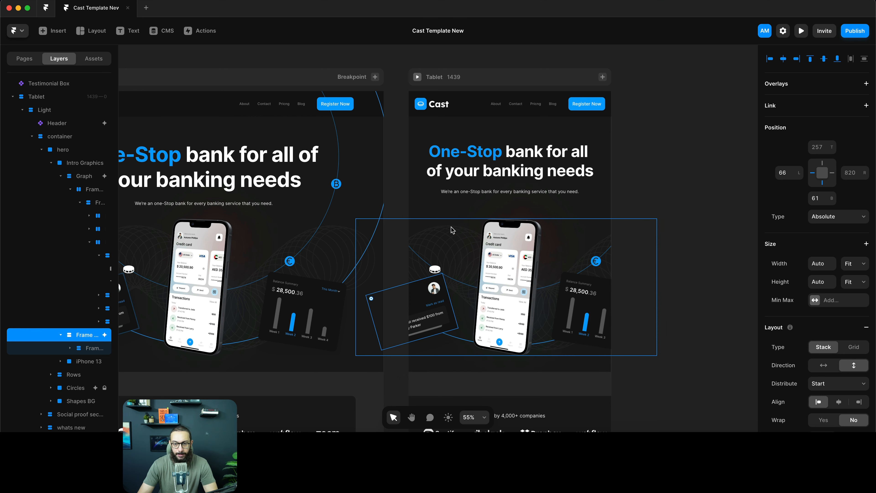
Narrow the tablet hero's Intro Graphics frame from both sides to the tablet's edges and set its width to 100%
click(655, 255)
drag(656, 255, 612, 255)
key(alt+super+z)
drag(356, 262, 409, 260)
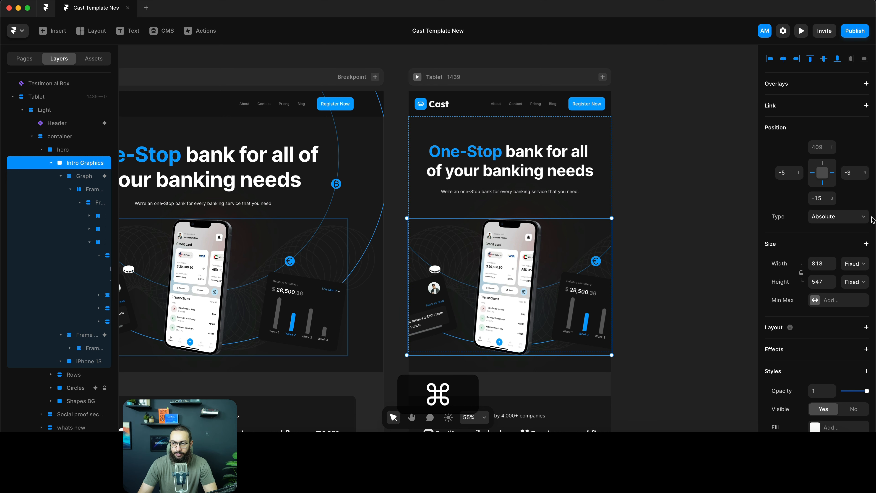
click(816, 261)
text(100%)
key(Return)
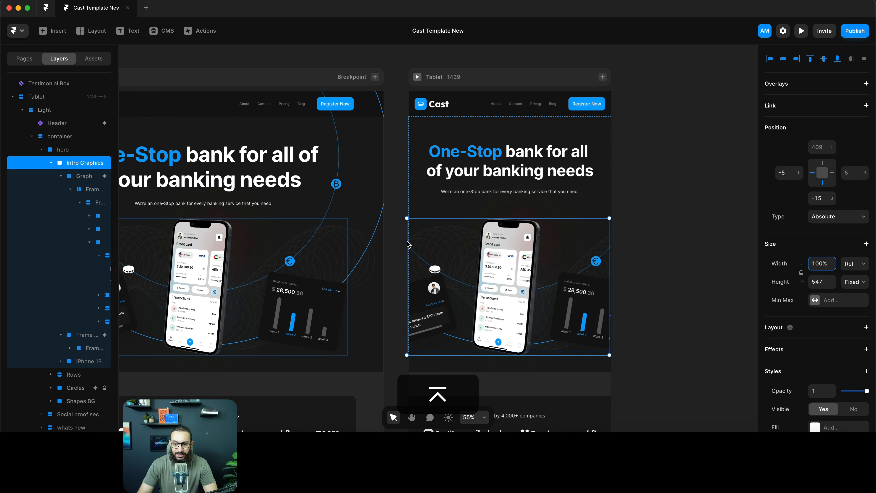
Center the tablet hero's Intro Graphics frame horizontally within the hero
key(alt+Escape)
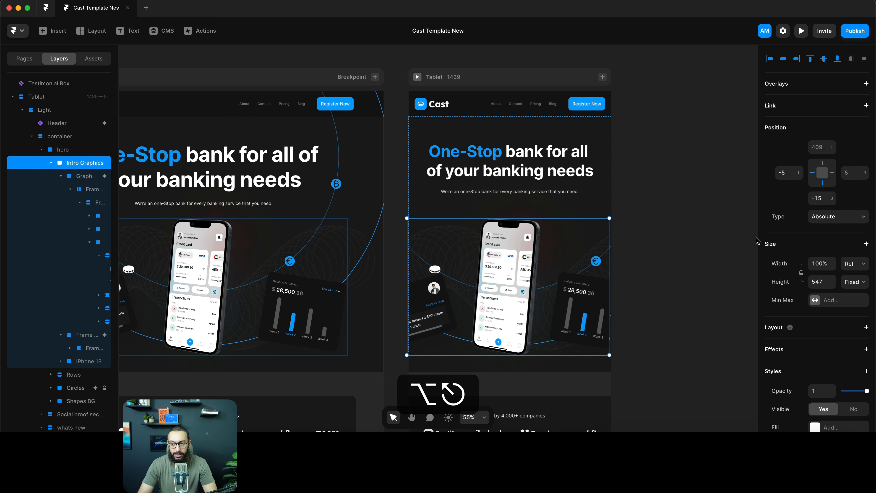
key(alt+h)
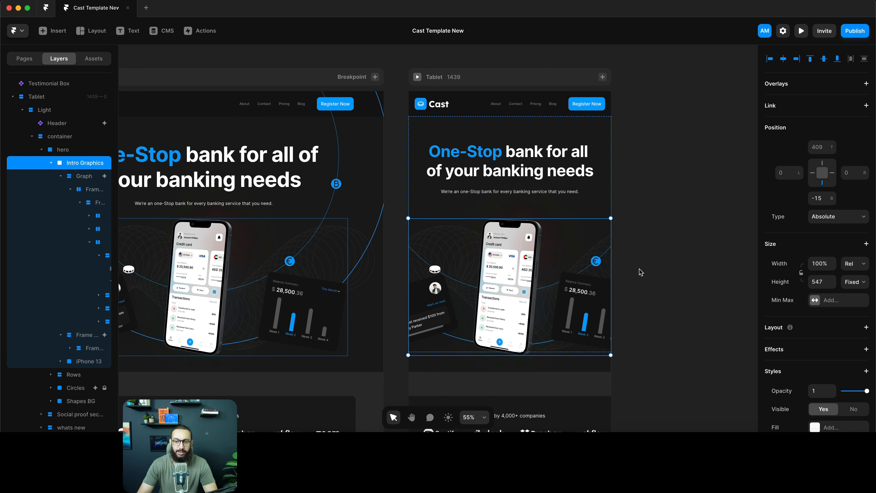
Preview the tablet page and widen the preview to about 1526 to check how the hero graphics adapt
key(super+p)
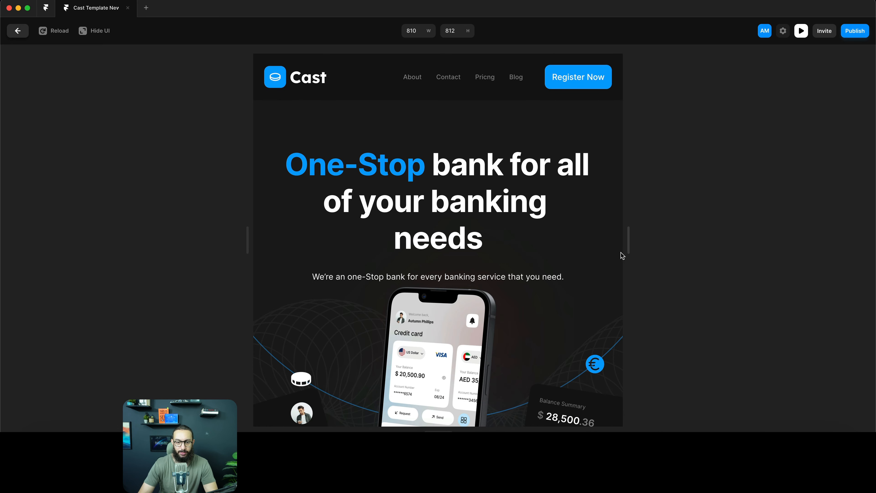
scroll(620, 253, down, 3)
drag(675, 231, 790, 252)
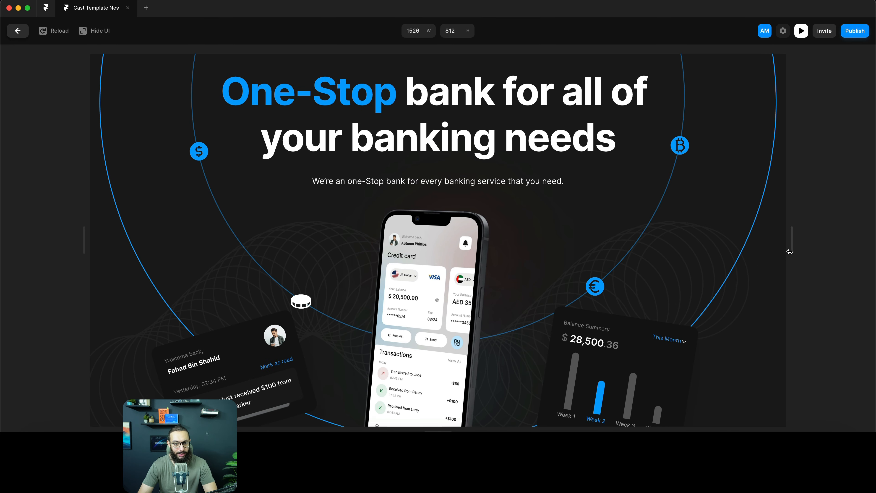
key(Escape)
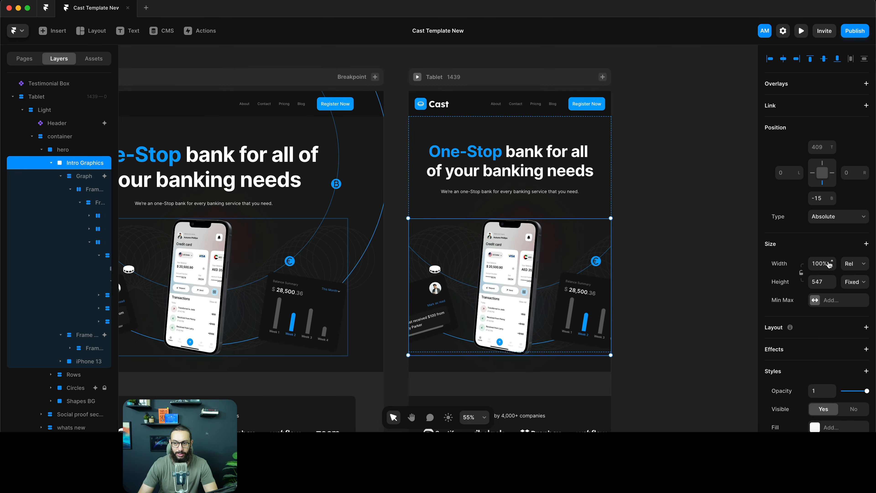
Set the desktop hero's Intro Graphics frame to a relative width of 100%
scroll(363, 281, left, 5)
click(375, 234)
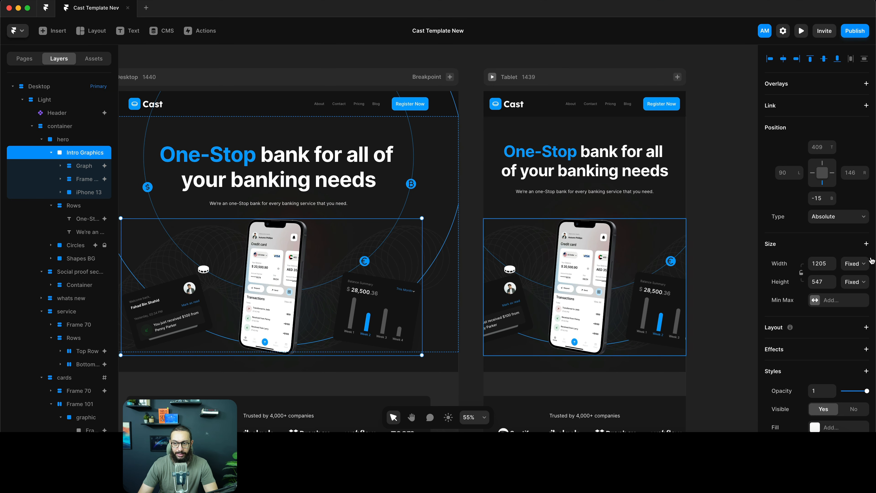
text(1)
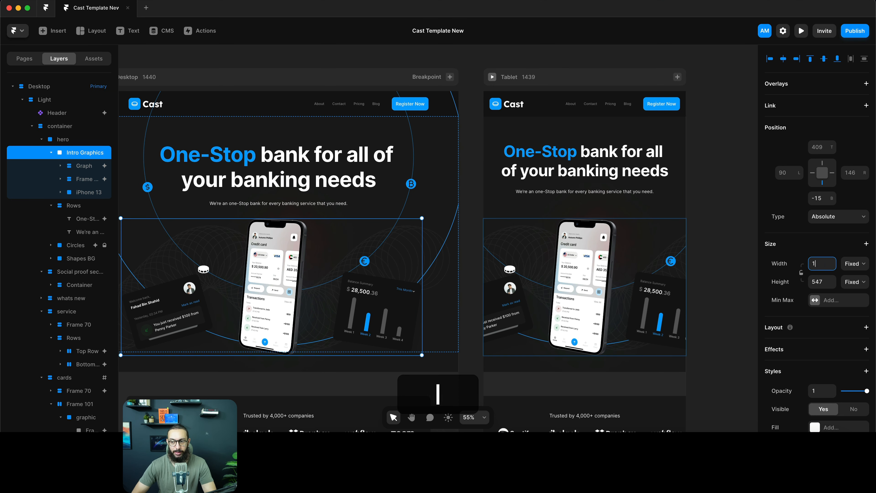
key(shift+Return)
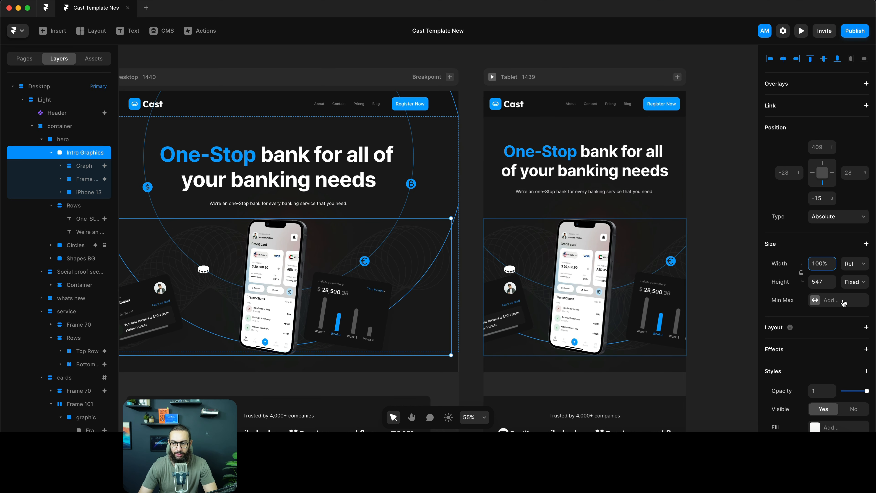
Add a maximum width of 1200 to the desktop hero's Intro Graphics frame
click(843, 301)
click(848, 309)
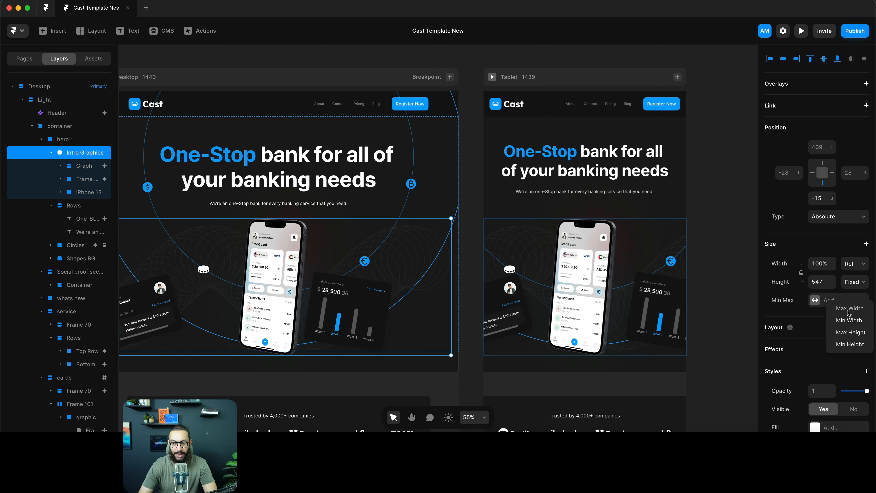
click(834, 305)
key(super+a)
text(1200)
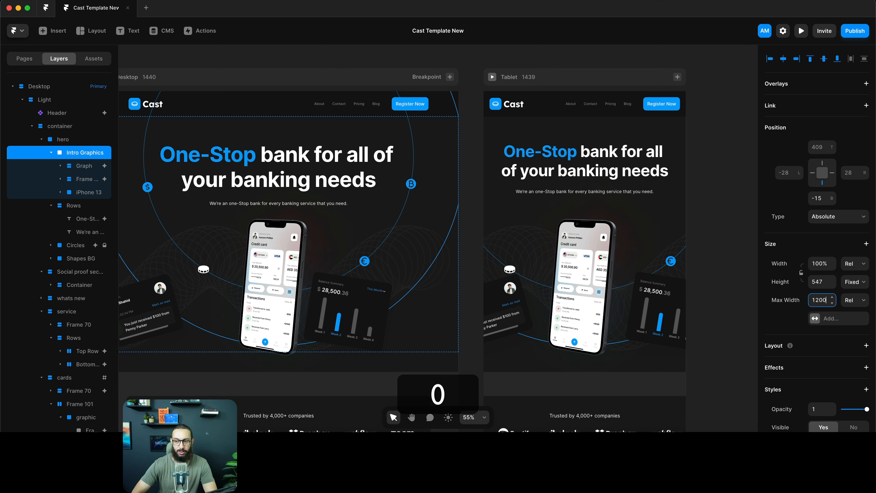
key(BackSpace)
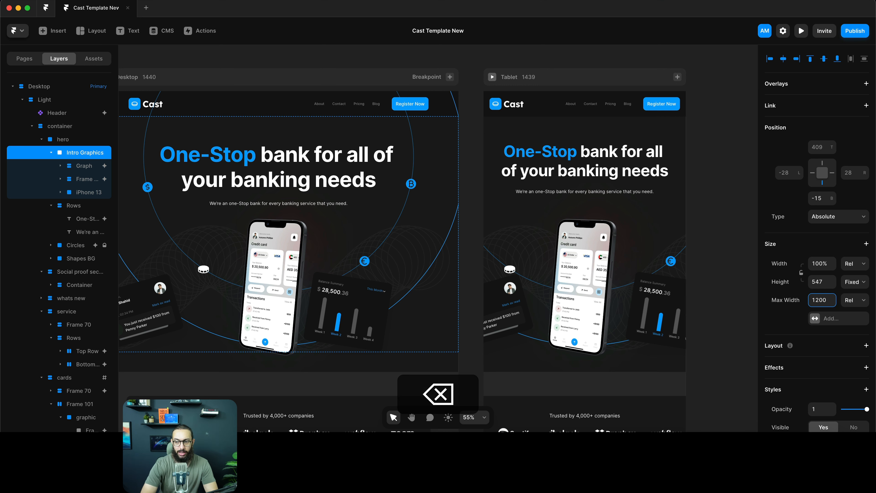
key(Return)
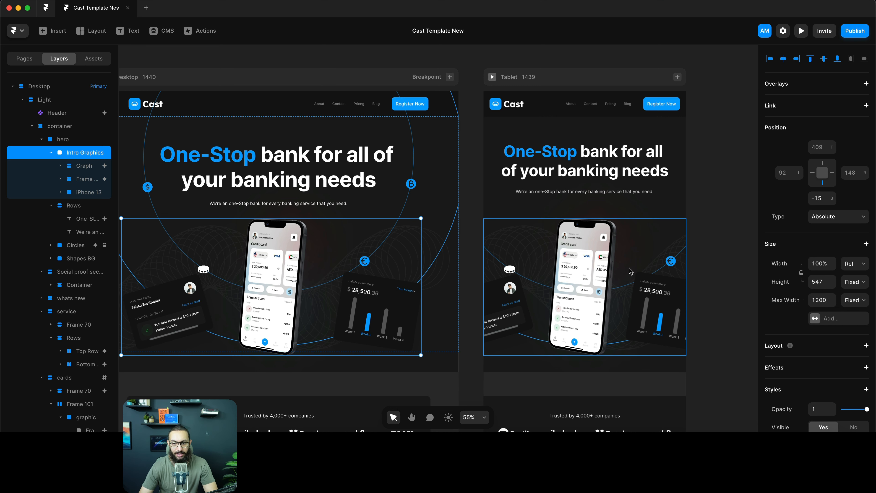
Reset the overrides on the tablet hero's Intro Graphics frame
click(629, 271)
right_click(630, 271)
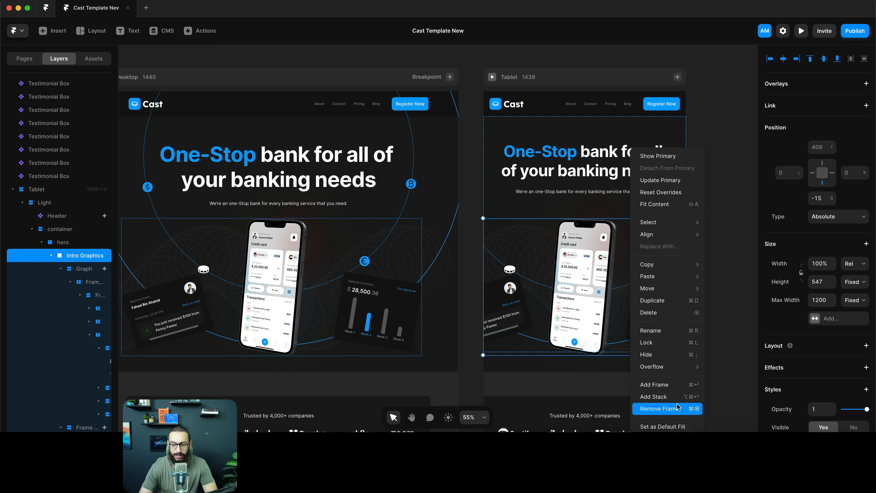
click(654, 192)
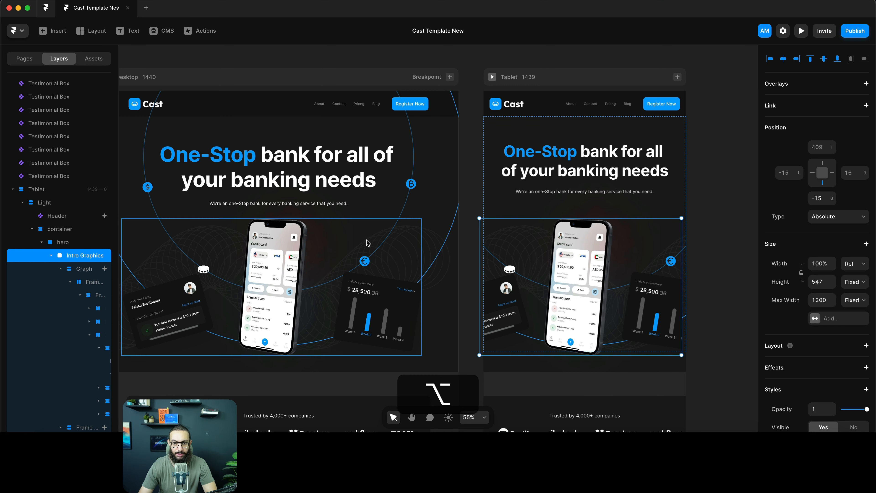
Center the desktop hero's Intro Graphics frame horizontally and set its width to 100%
key(alt+h)
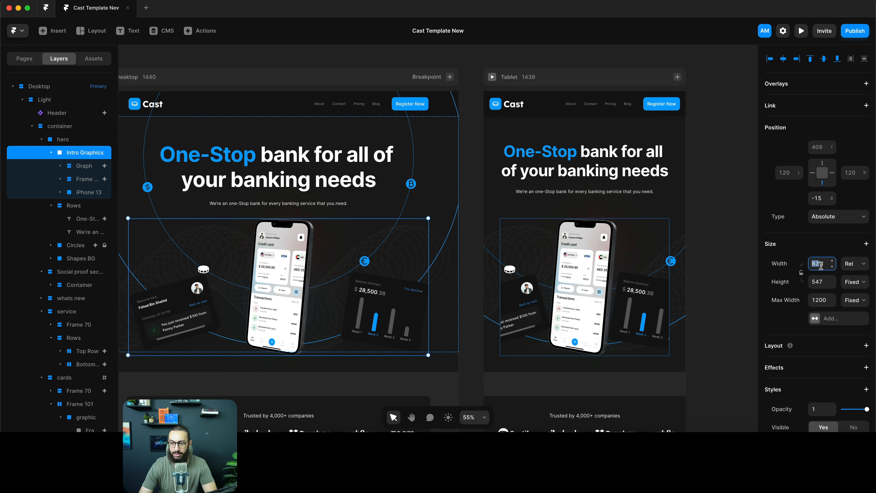
text(100)
key(Return)
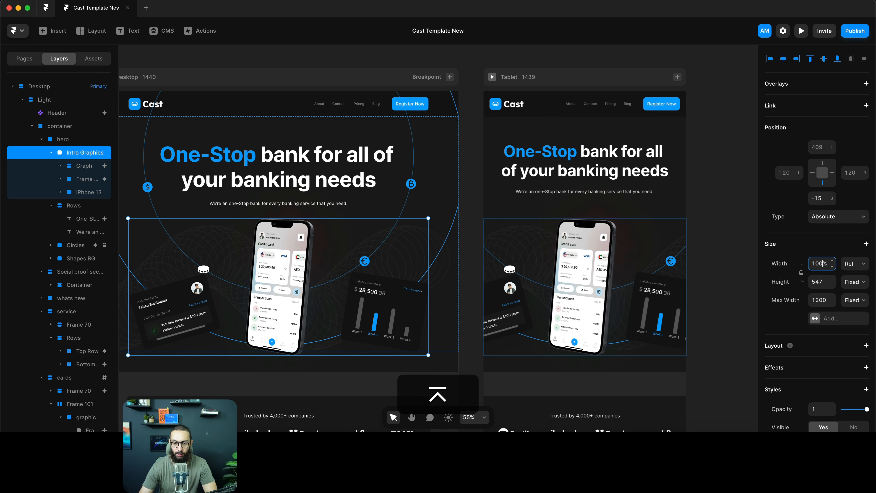
Preview the desktop page and widen the preview to about 1870 to check the hero graphics
key(super+p)
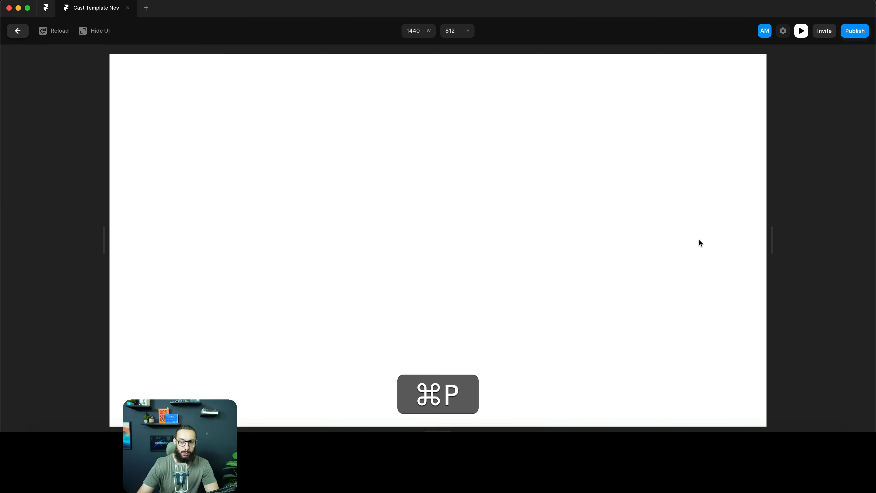
scroll(710, 243, down, 5)
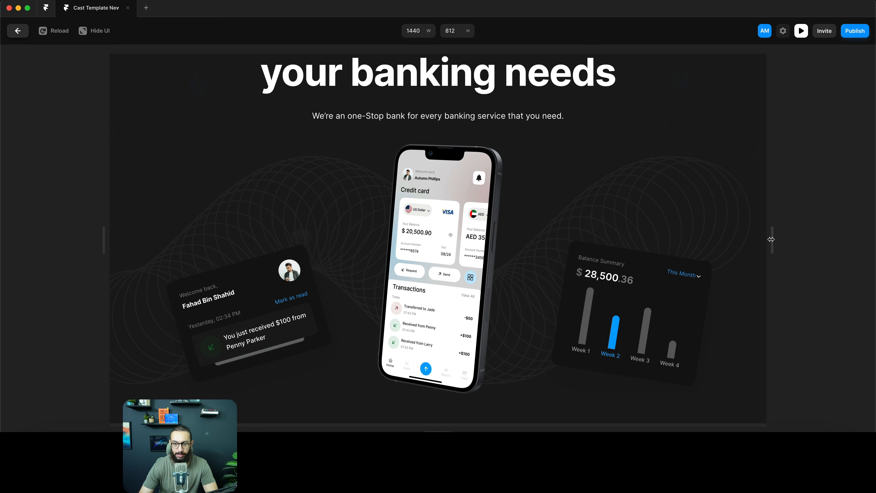
drag(771, 239, 873, 233)
scroll(672, 214, up, 3)
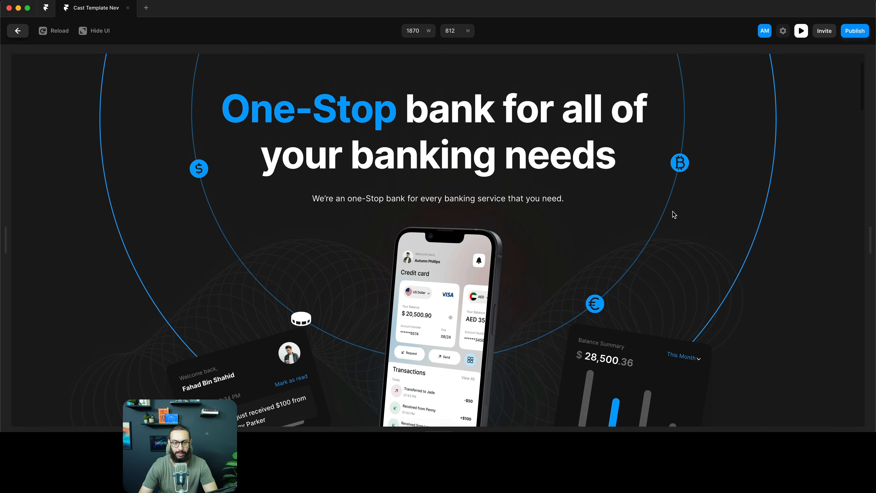
scroll(673, 211, down, 3)
key(super+r)
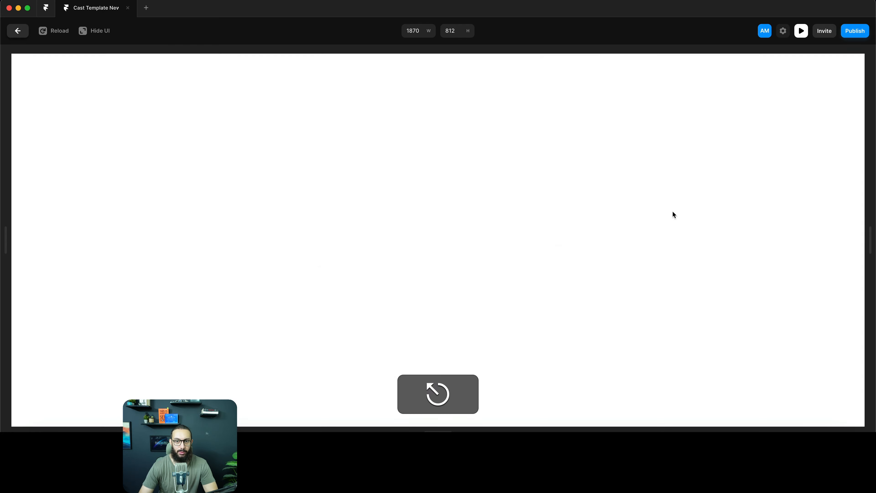
Preview the tablet page and check the layout from the hero down to the What's new section
click(495, 80)
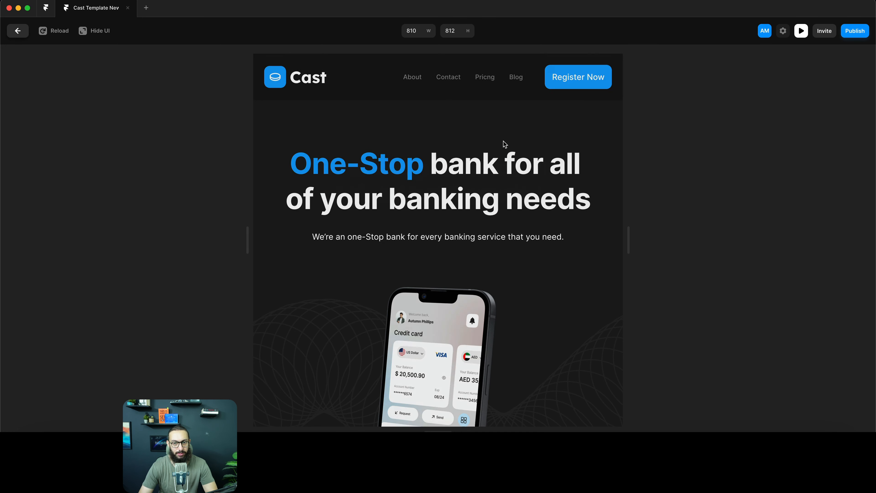
scroll(505, 144, down, 15)
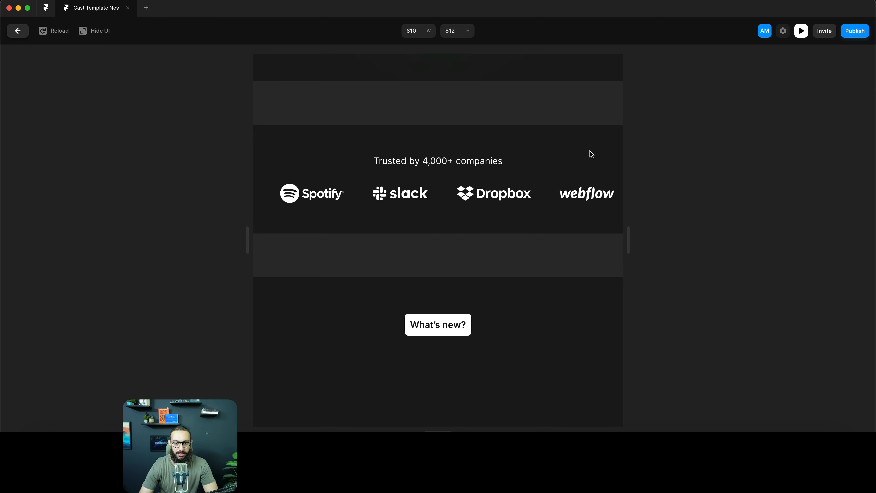
key(Escape)
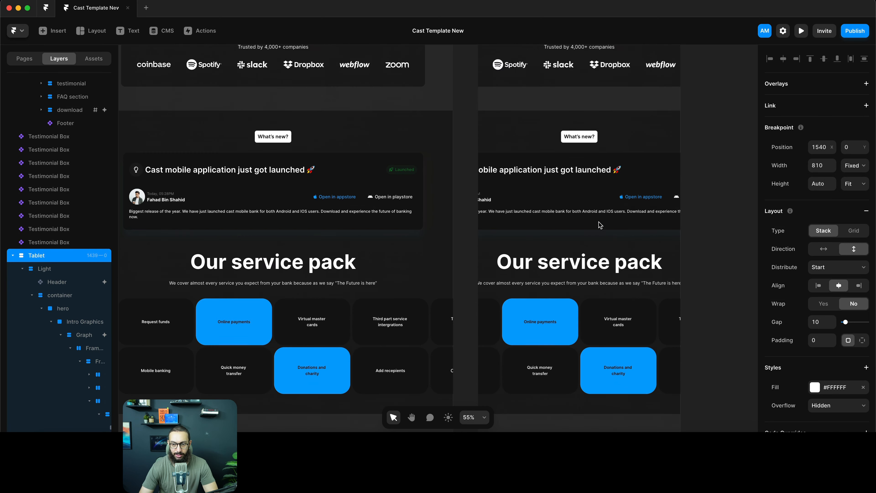
Add a maximum width of 1200 to the Container of the desktop's social proof section
click(567, 73)
scroll(579, 103, up, 3)
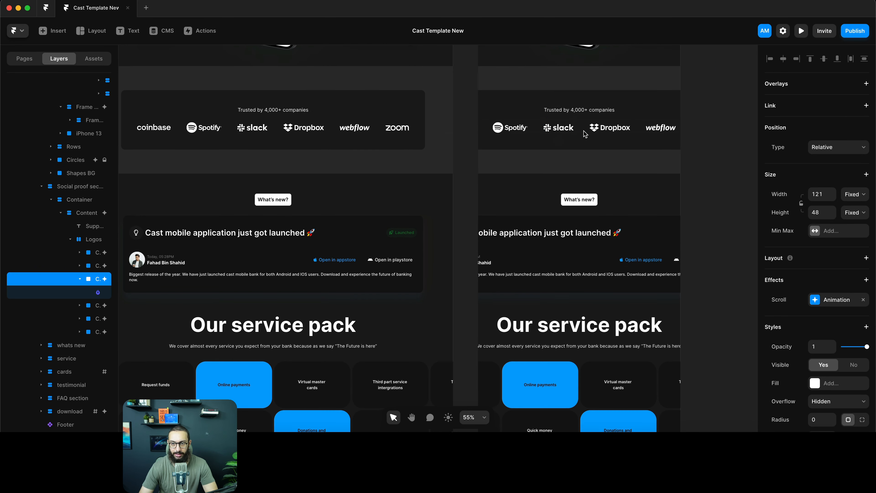
click(331, 133)
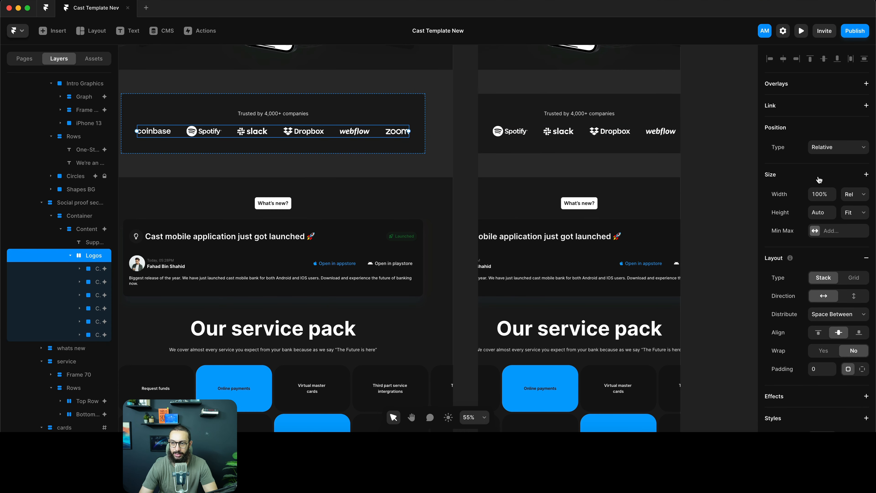
click(592, 135)
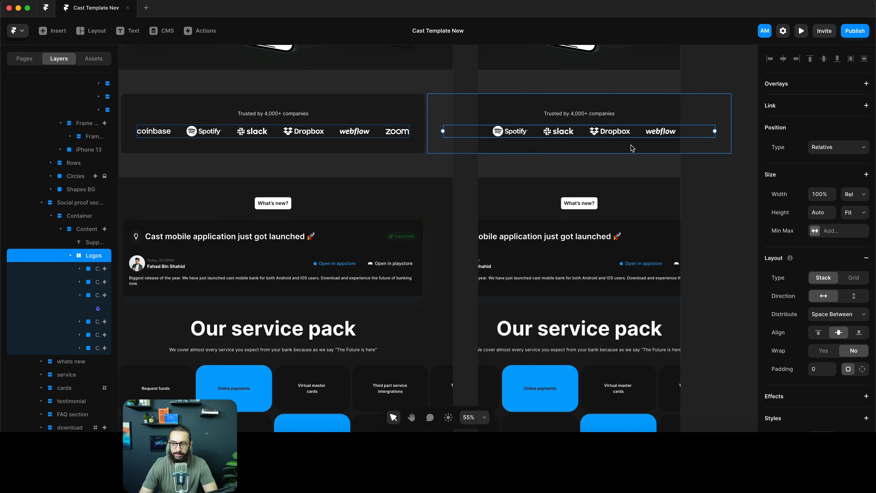
click(341, 103)
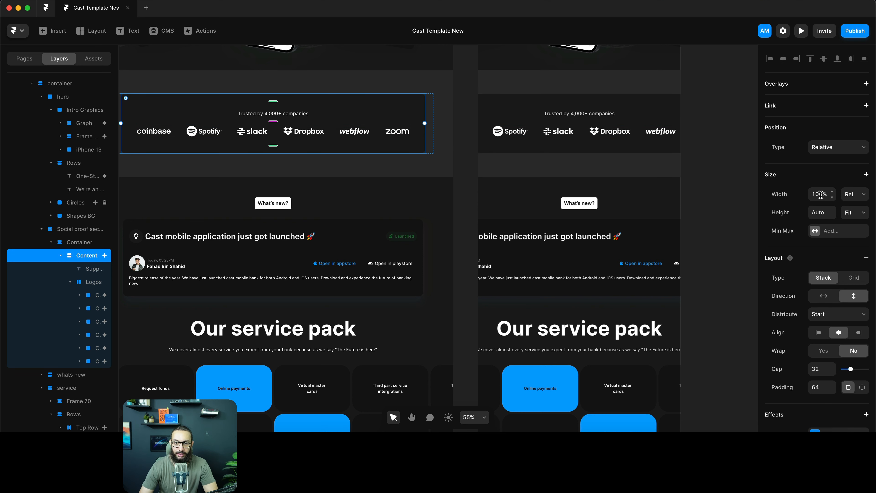
key(shift+Return)
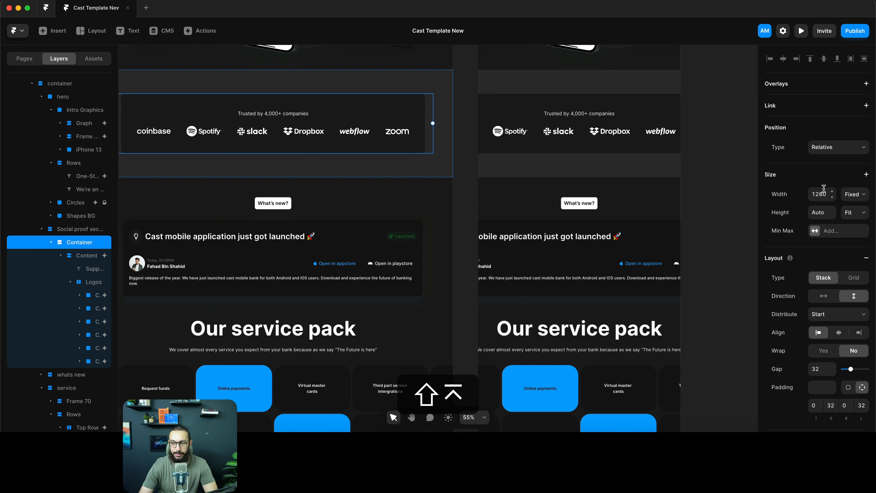
click(828, 230)
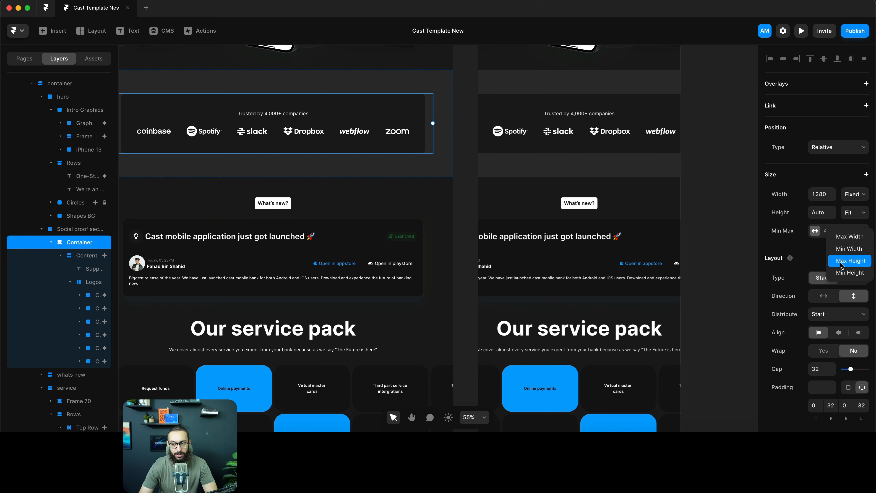
click(850, 238)
click(821, 231)
text(12)
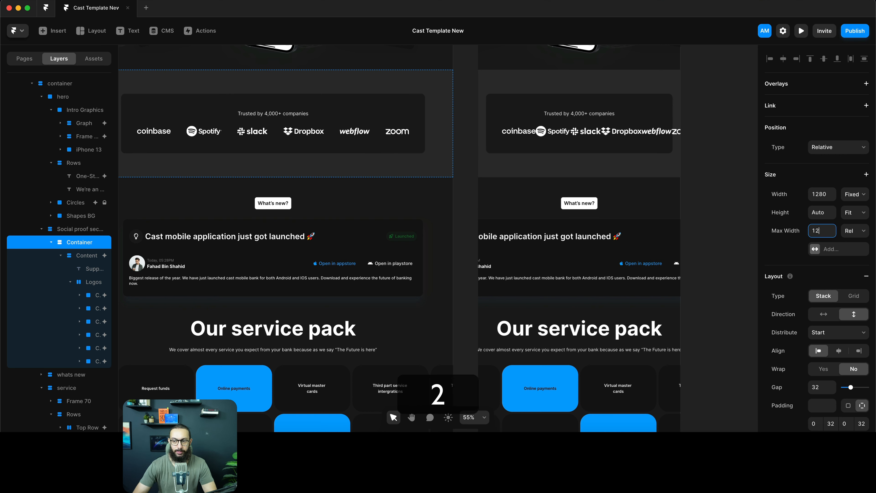
text(00)
key(Return)
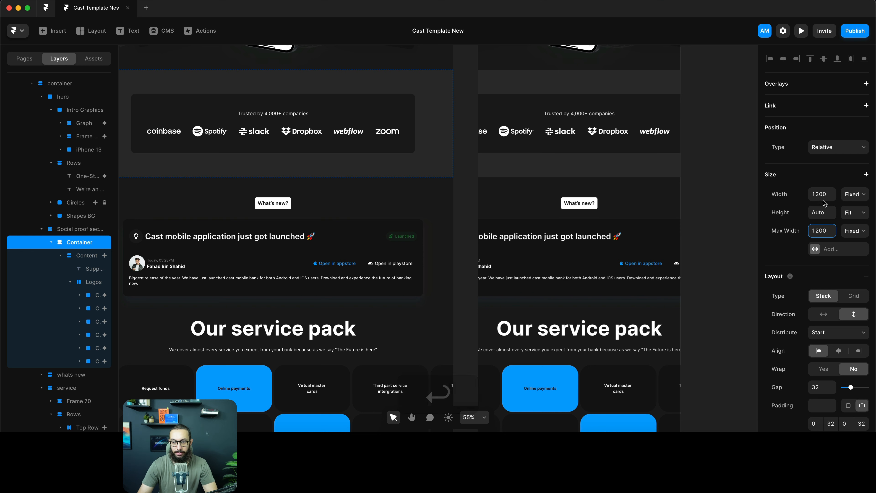
Set the width of the desktop social proof section's Container to 100%
click(829, 197)
text(100%)
key(Return)
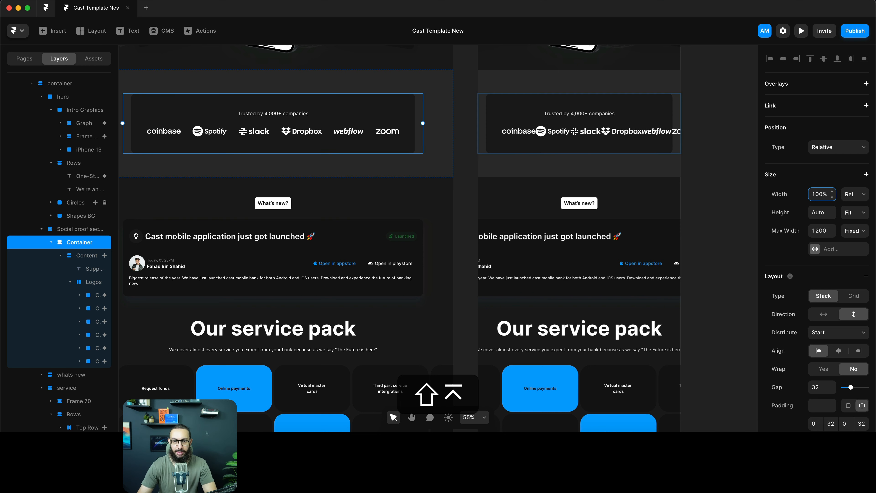
Turn on wrapping for the Logos stack in the tablet's social proof section and set its distribution to Center
click(528, 133)
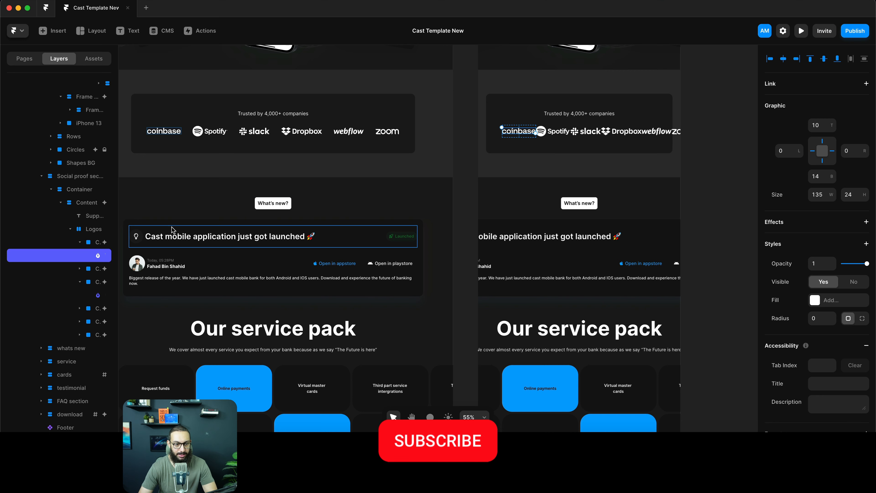
click(90, 229)
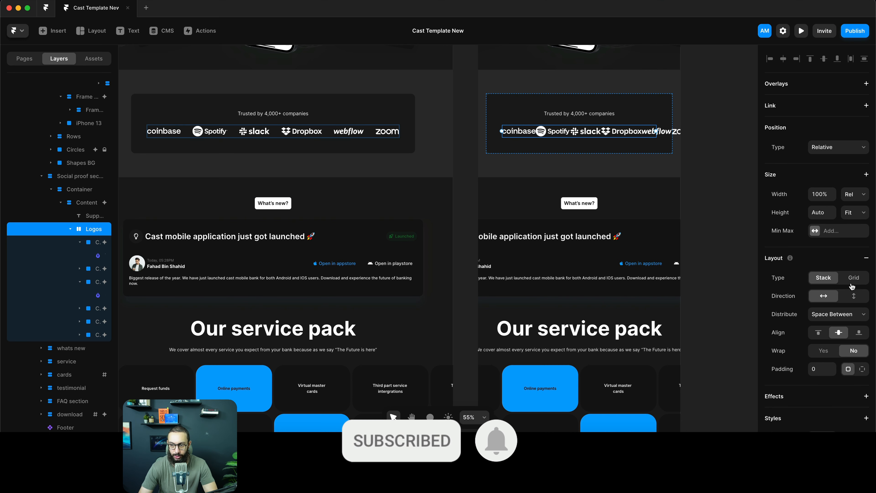
scroll(851, 286, down, 2)
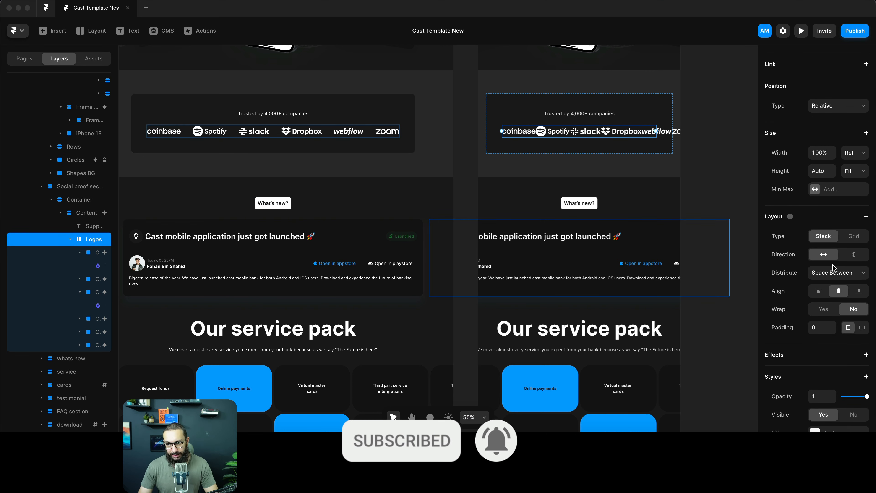
click(824, 308)
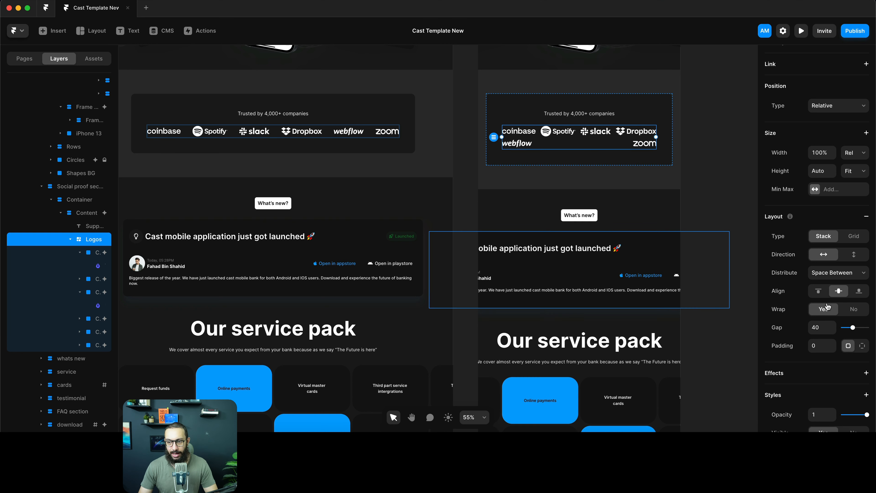
click(836, 274)
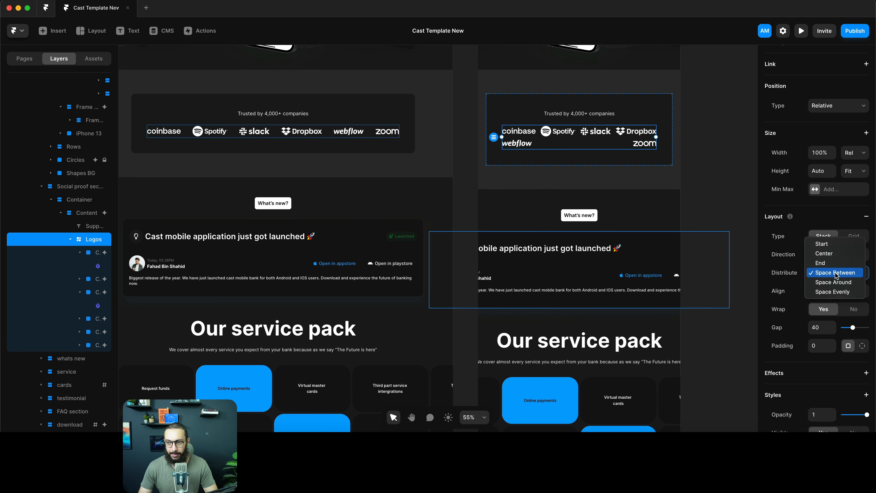
click(835, 251)
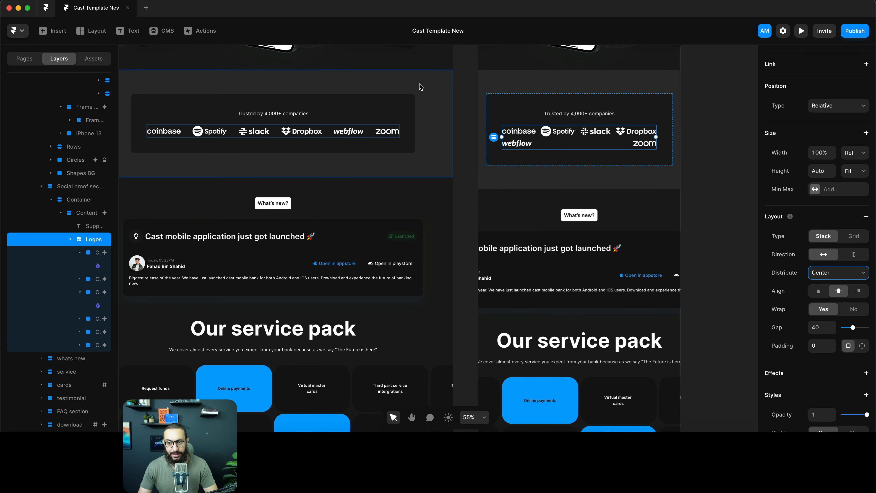
click(690, 125)
scroll(693, 120, up, 5)
scroll(693, 121, right, 5)
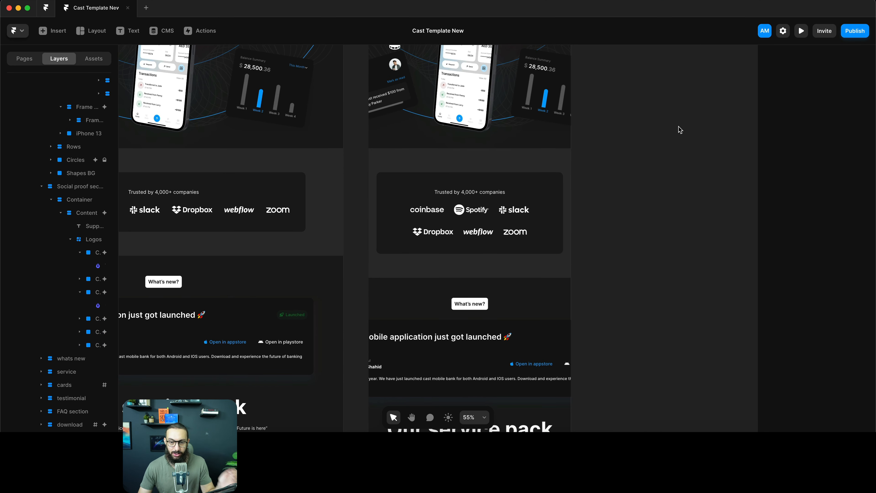
scroll(679, 130, down, 2)
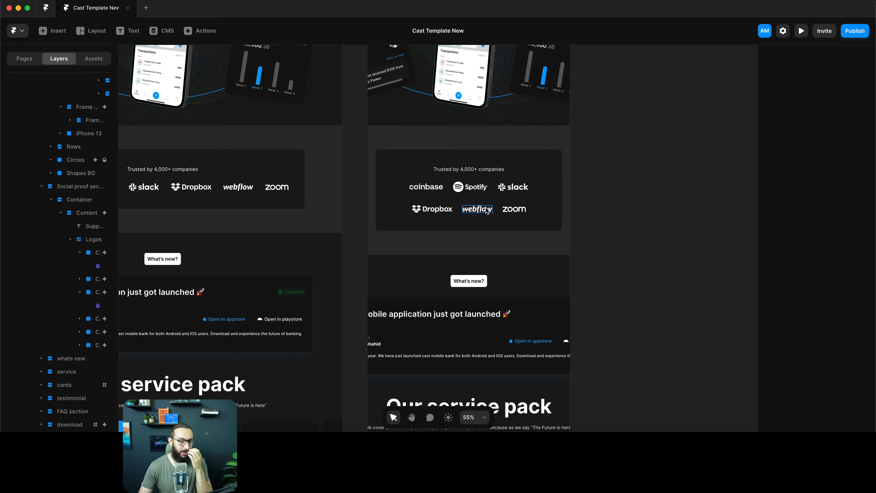
Add a maximum width of 1200 to the desktop's What's new announcement card, Frame 62
scroll(487, 211, down, 5)
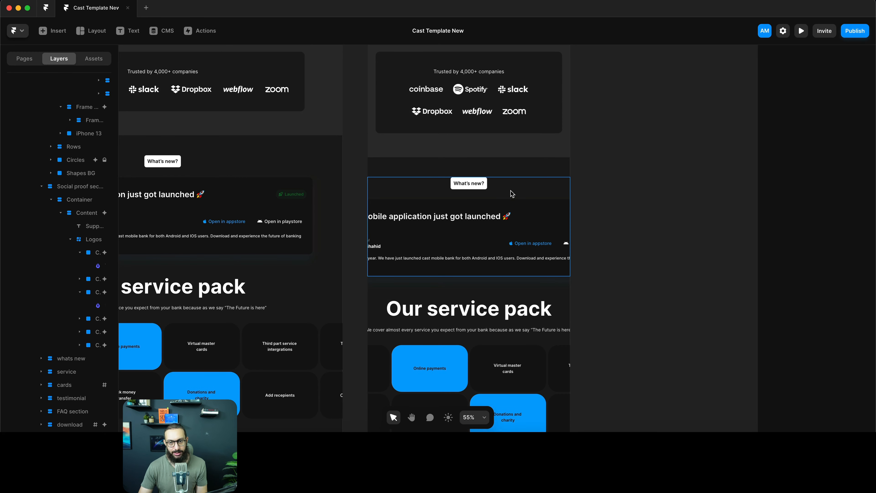
scroll(374, 184, left, 5)
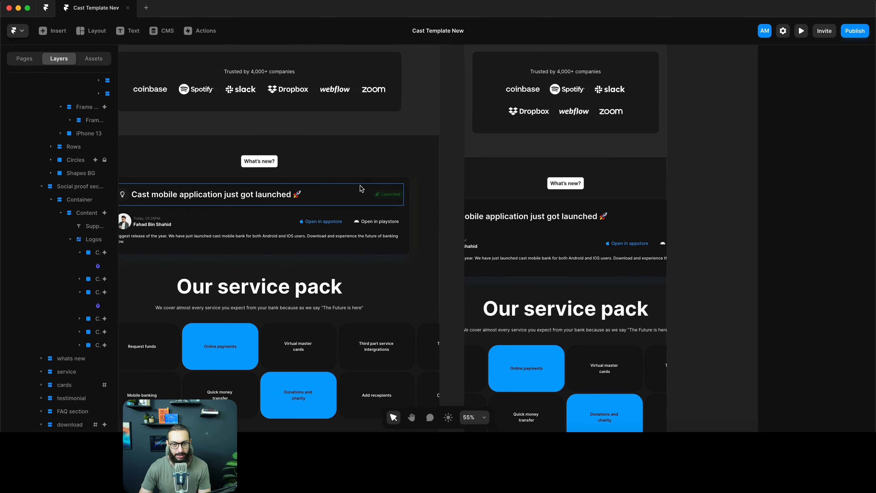
click(374, 184)
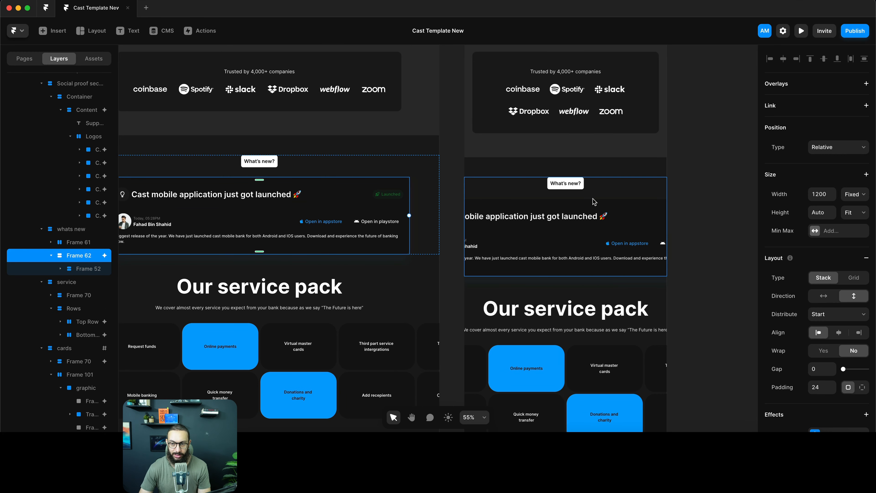
scroll(724, 220, left, 2)
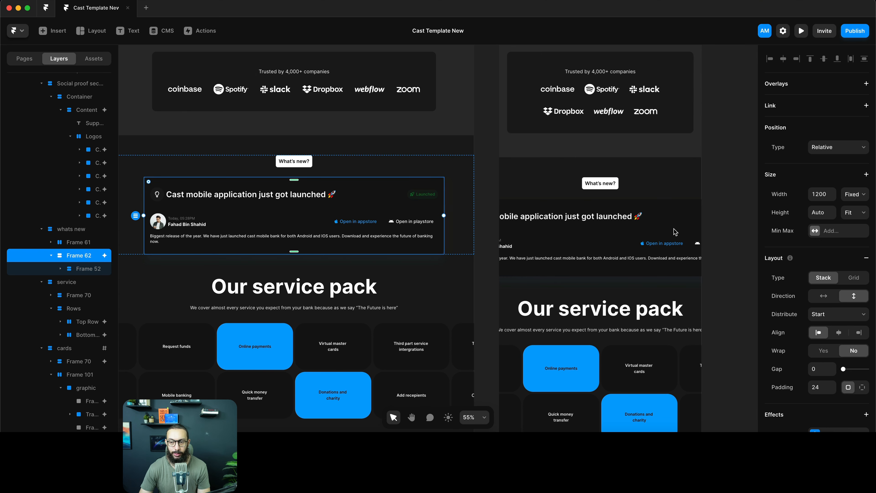
key(super+c)
click(833, 230)
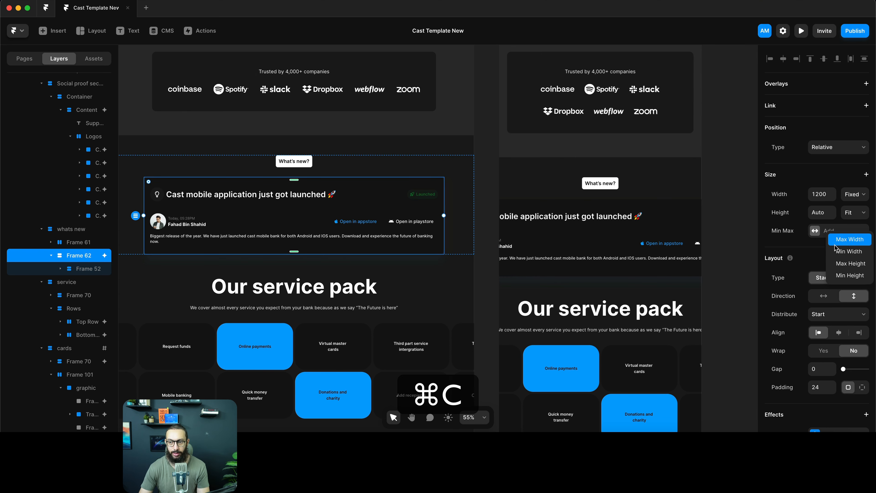
click(849, 240)
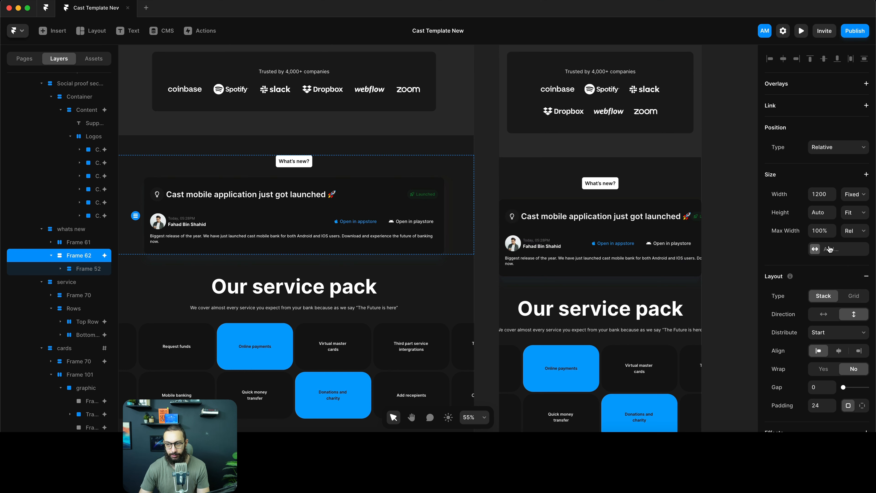
key(super+v)
key(super+p)
key(Return)
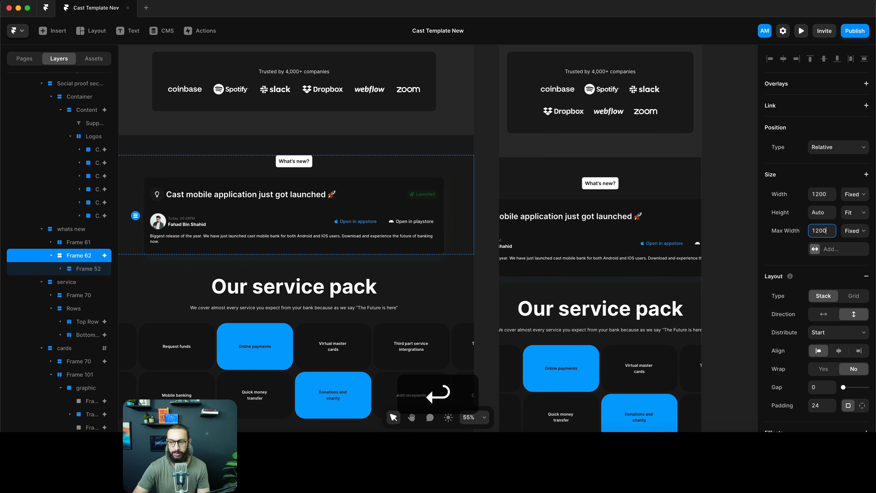
Set the width of the desktop's What's new announcement card to 100%
click(824, 199)
key(super+a)
text(100%)
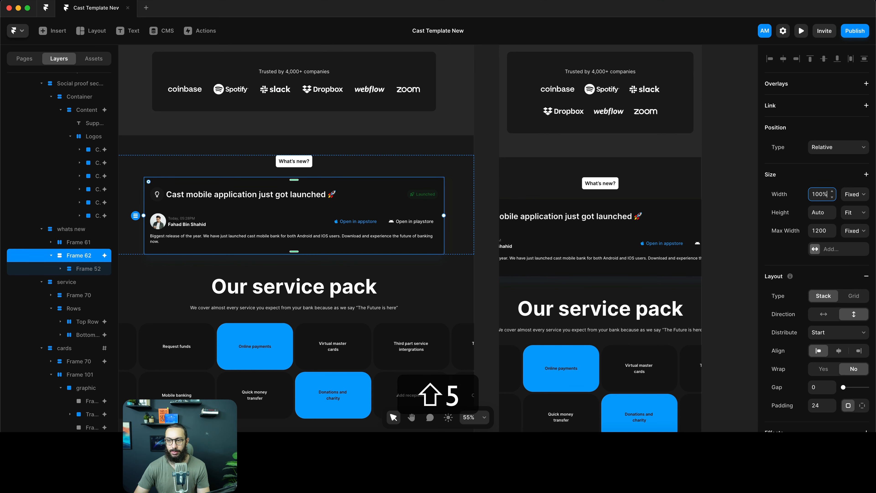
key(shift+Return)
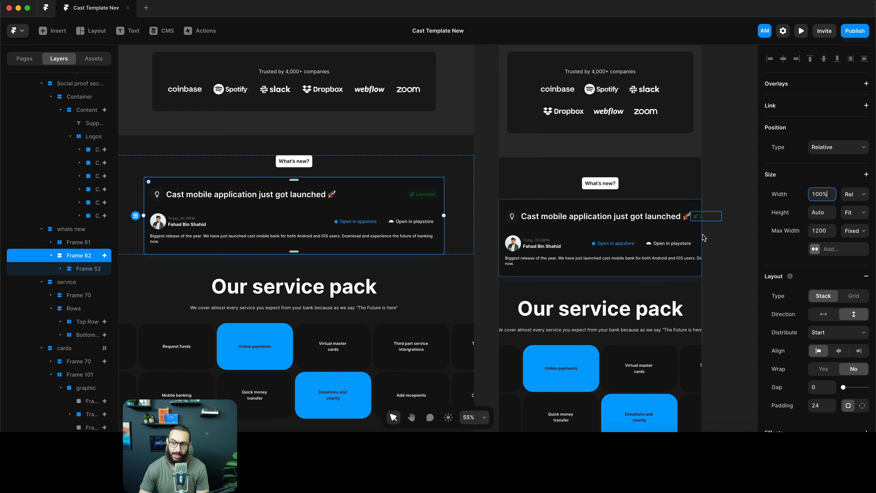
Set the font size of the tablet's "Cast mobile application just got launched" heading to 24 pixels
click(685, 206)
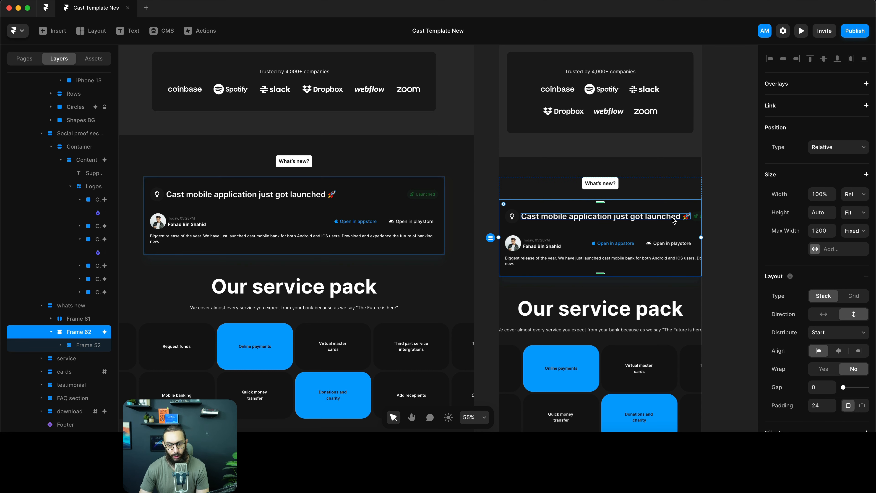
click(655, 218)
scroll(846, 317, down, 5)
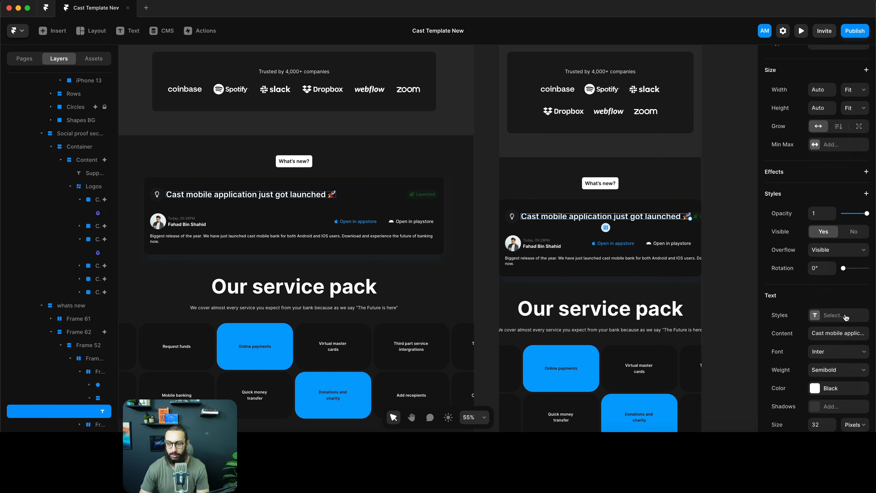
click(822, 368)
text(24)
key(Return)
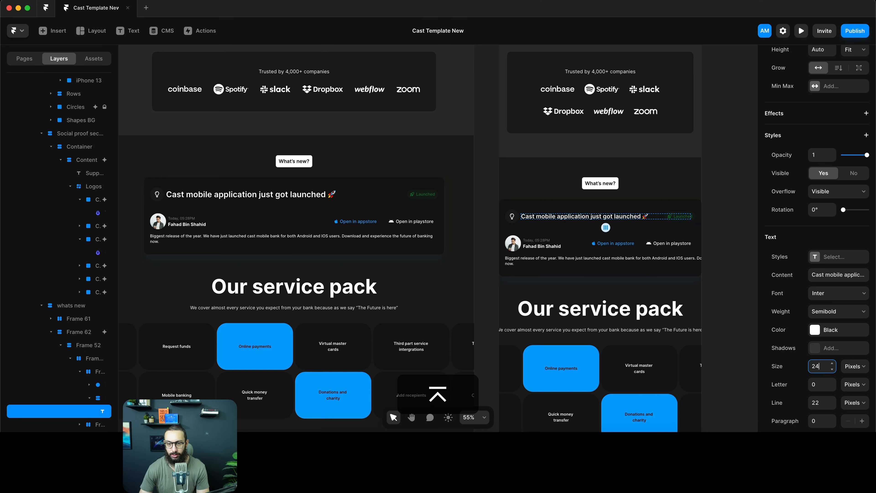
Set the distribution of the heading row in the tablet's What's new card to Start
click(659, 222)
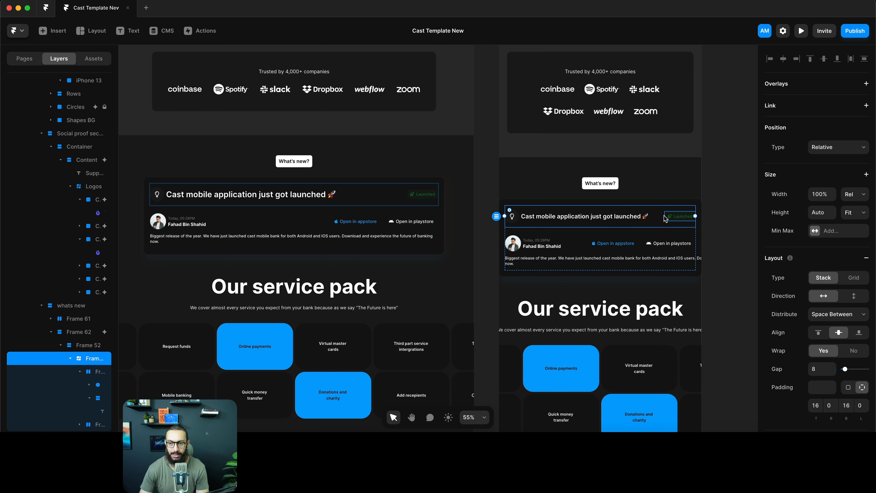
key(super)
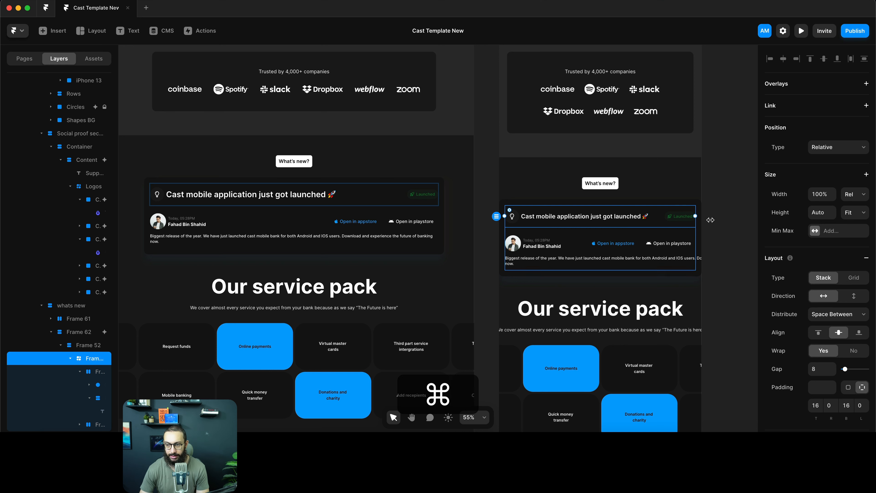
click(856, 313)
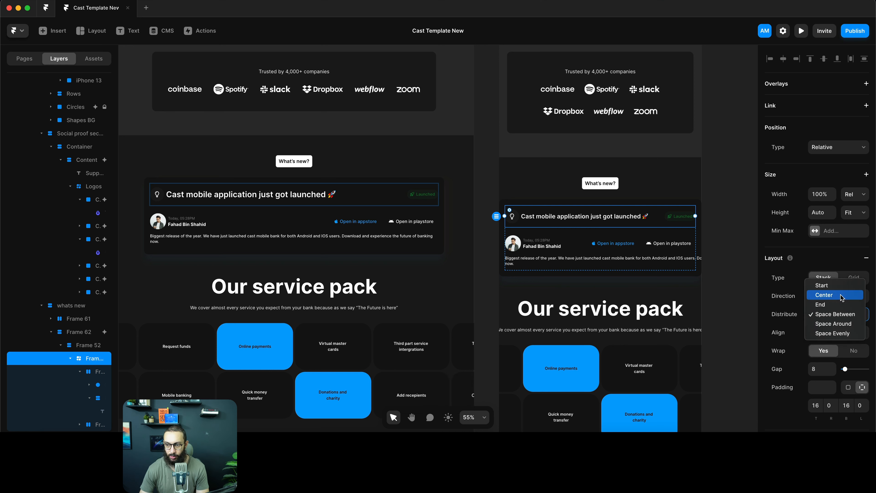
click(822, 285)
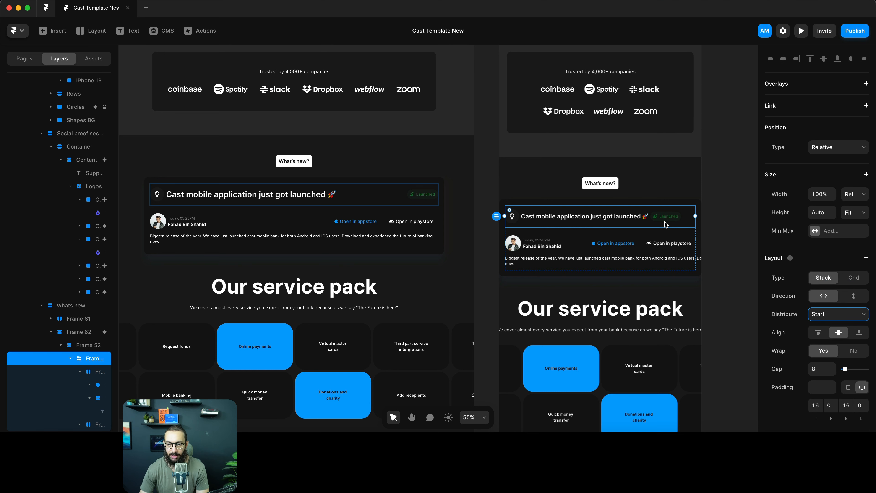
click(726, 211)
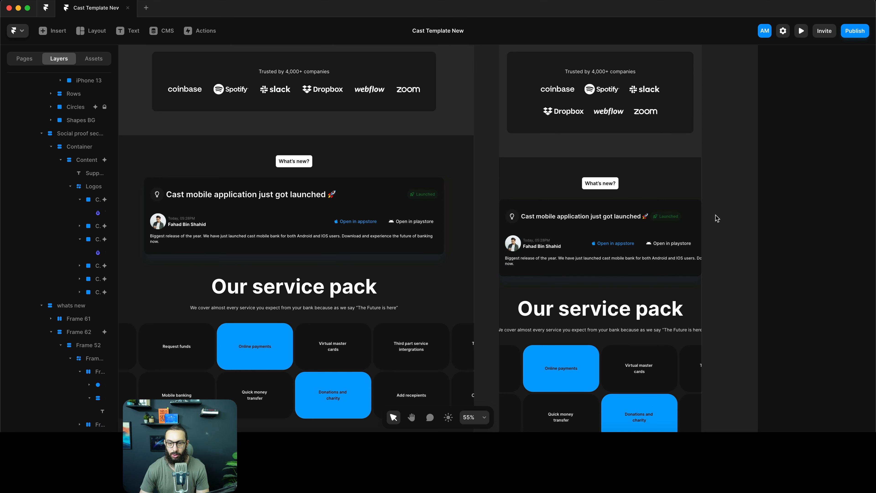
click(698, 205)
click(819, 196)
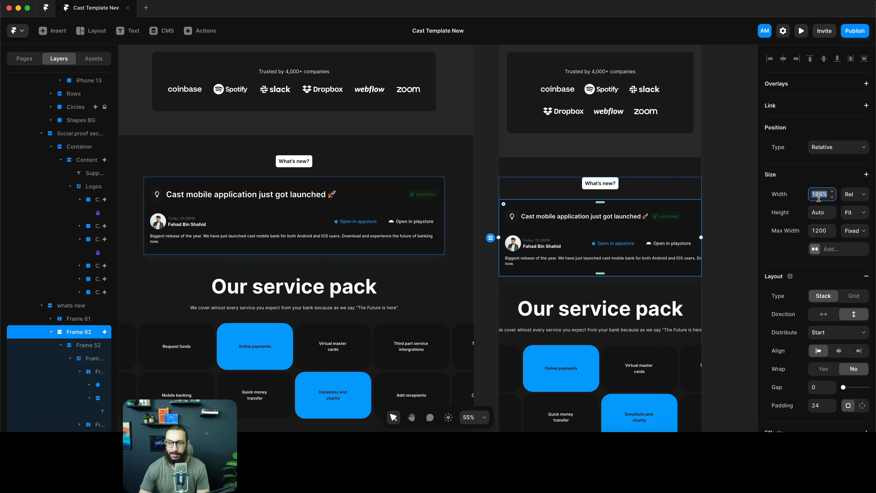
key(super+a)
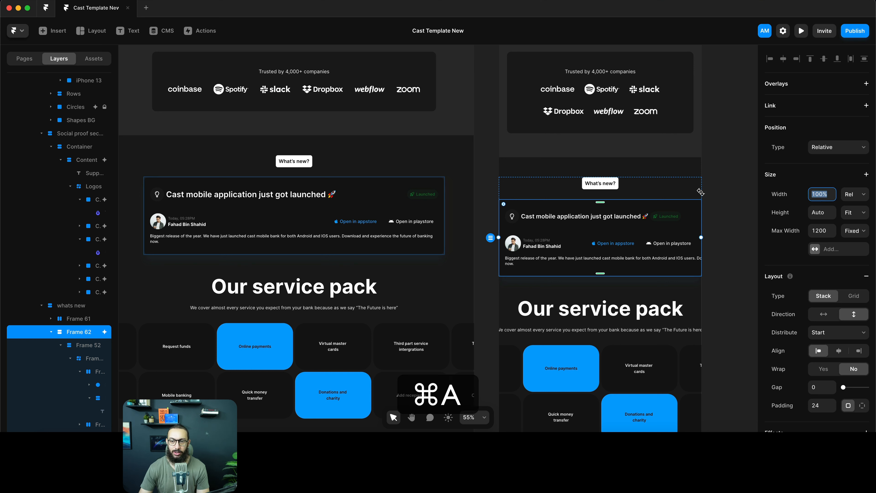
Give the tablet's whats new section a padding of 32 on its left and right sides and 0 at the top and bottom
click(671, 196)
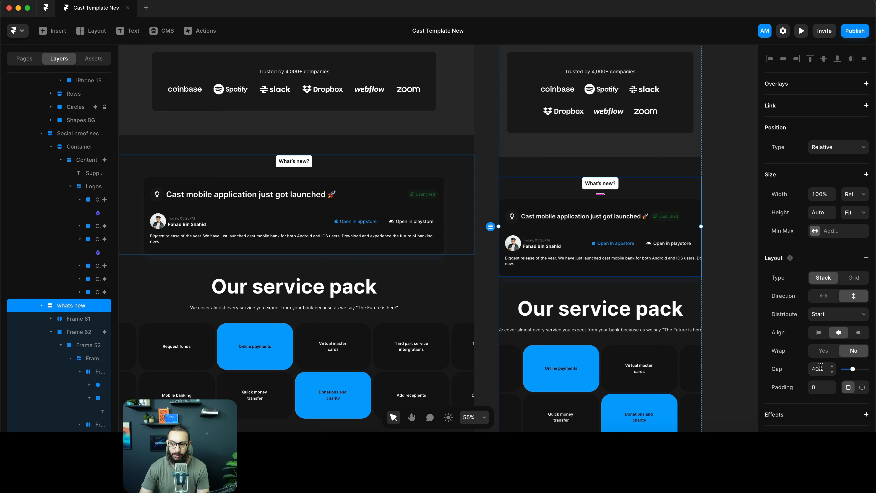
click(822, 390)
text(32)
key(Return)
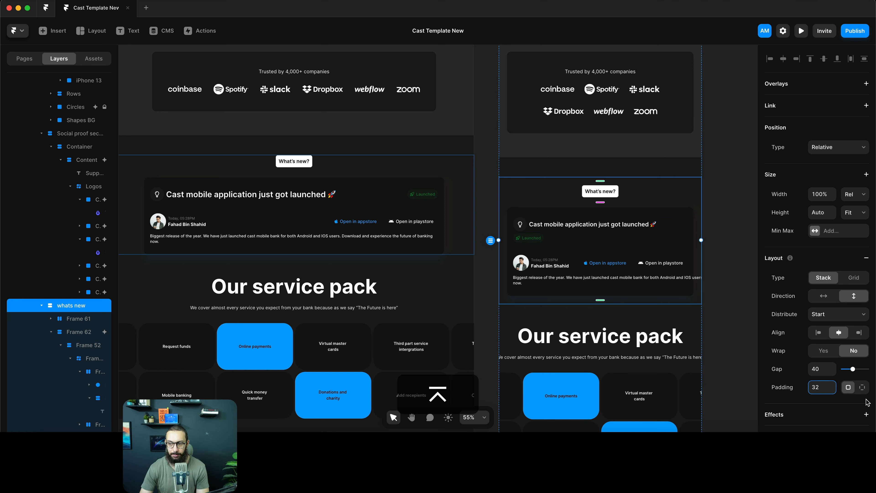
click(862, 387)
text(0)
key(Tab)
key(Tab)
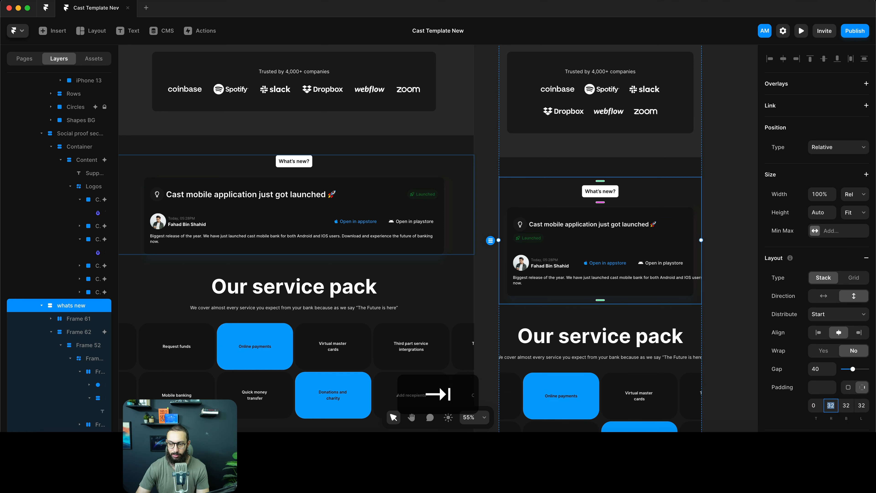
text(0)
key(Return)
click(734, 213)
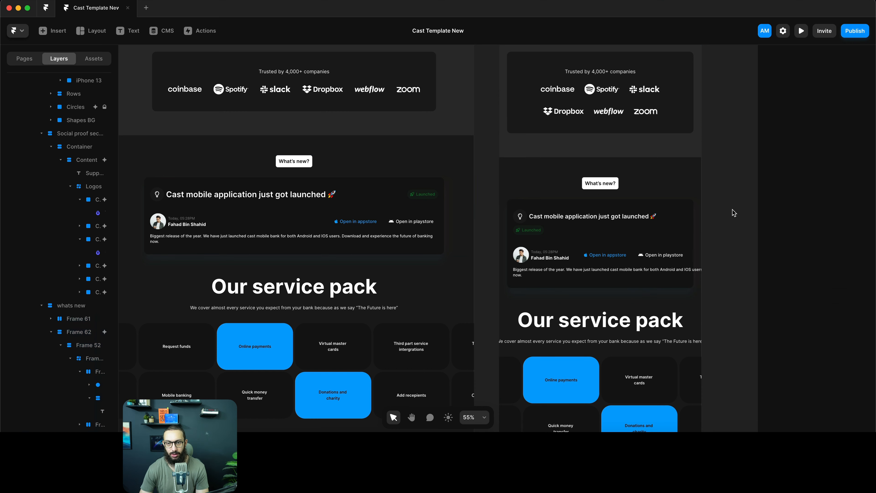
Set the width of the "Biggest release of the year" paragraph in the desktop's What's new card to 1fr
scroll(636, 199, up, 10)
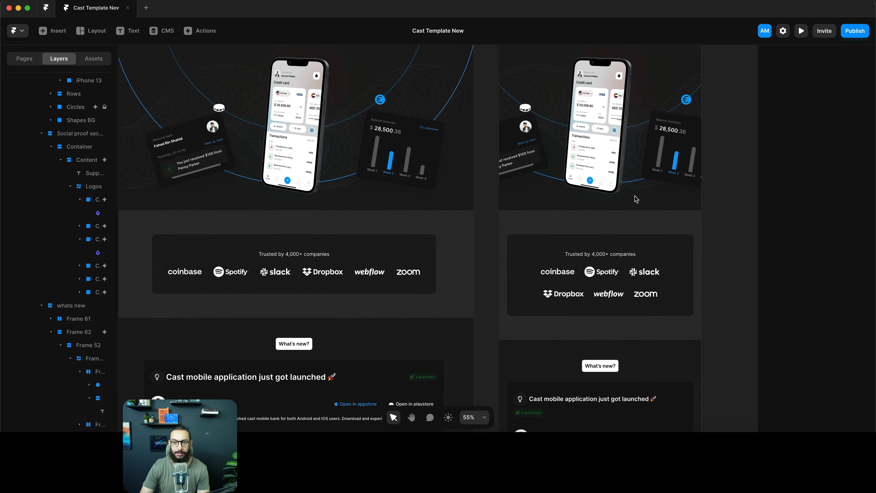
scroll(636, 199, down, 10)
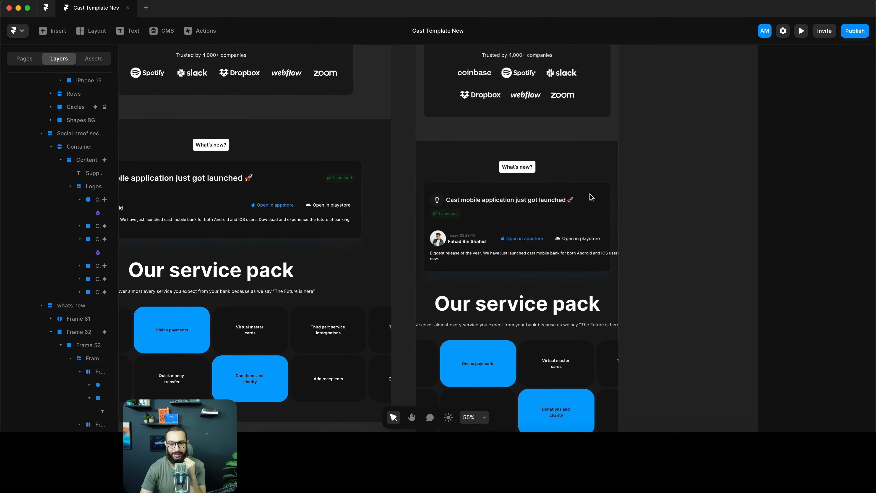
click(532, 251)
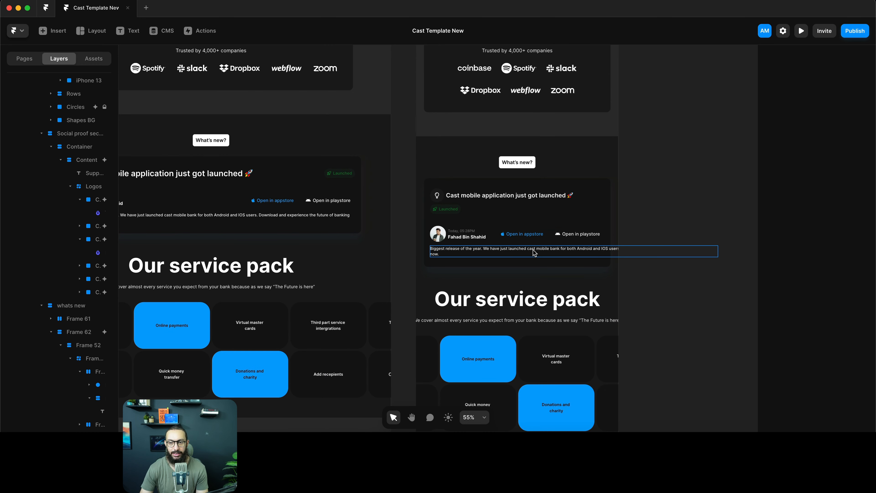
click(288, 218)
click(814, 171)
text(1fr)
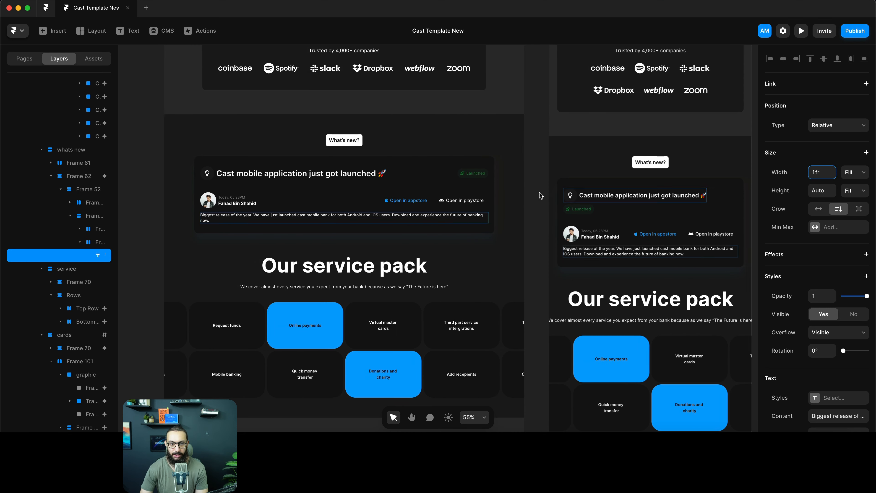
Set the gap of the content stack inside the tablet's What's new card to 24
scroll(621, 195, down, 3)
key(Escape)
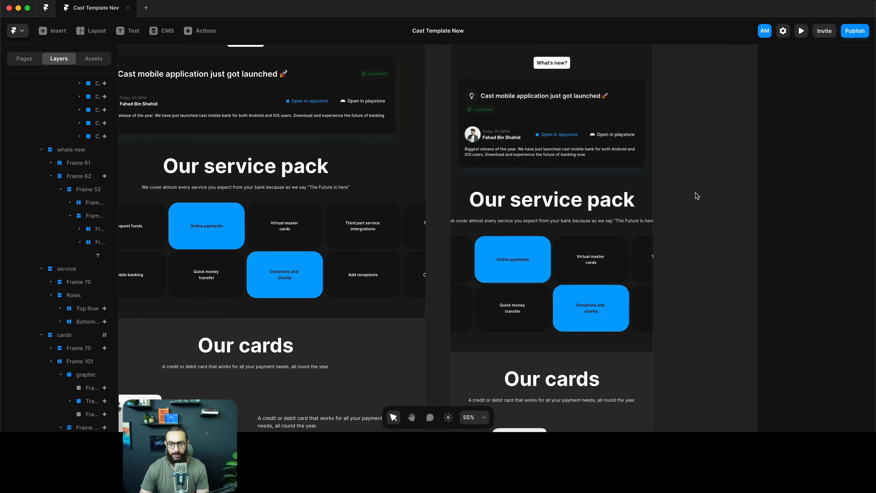
scroll(569, 126, up, 5)
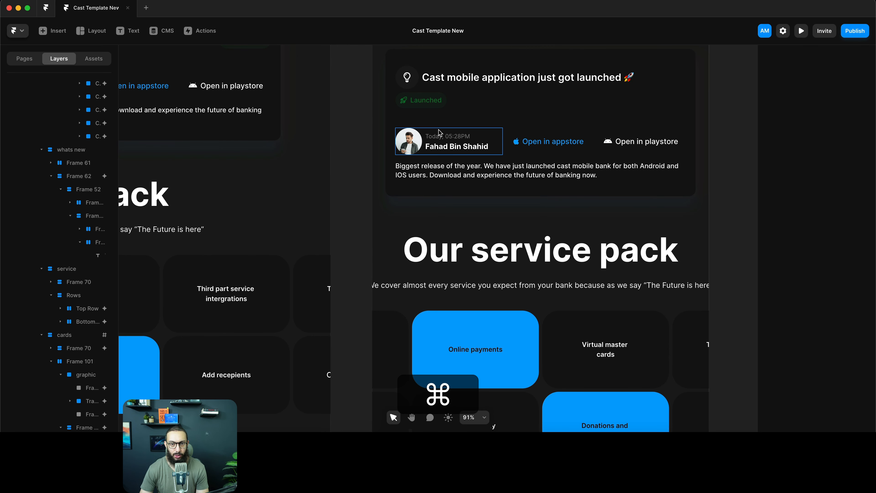
super+click(451, 124)
click(820, 368)
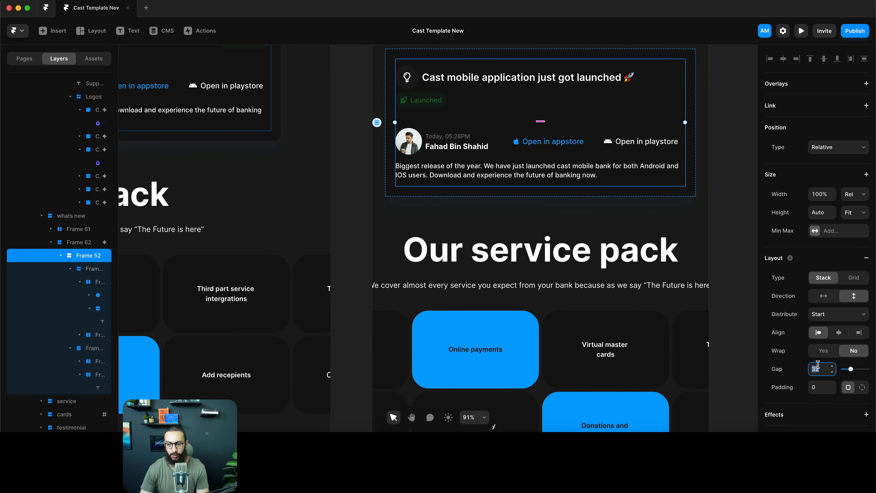
text(24)
key(Return)
scroll(580, 196, down, 5)
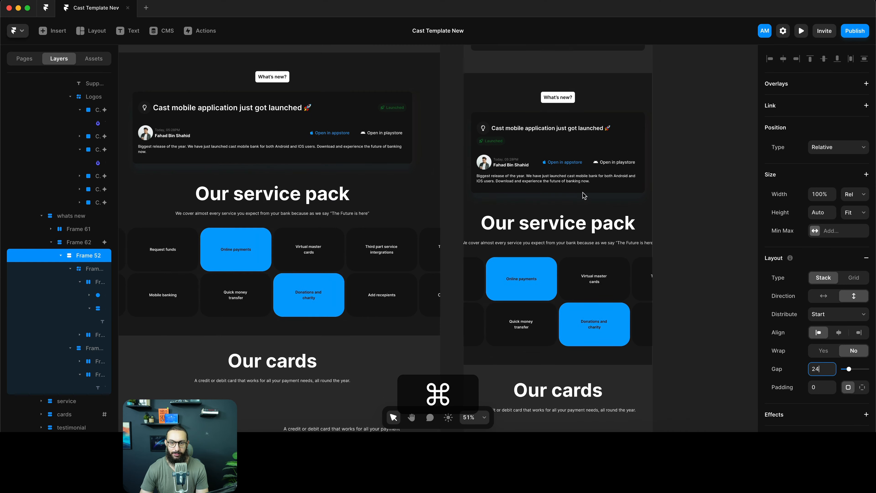
click(696, 183)
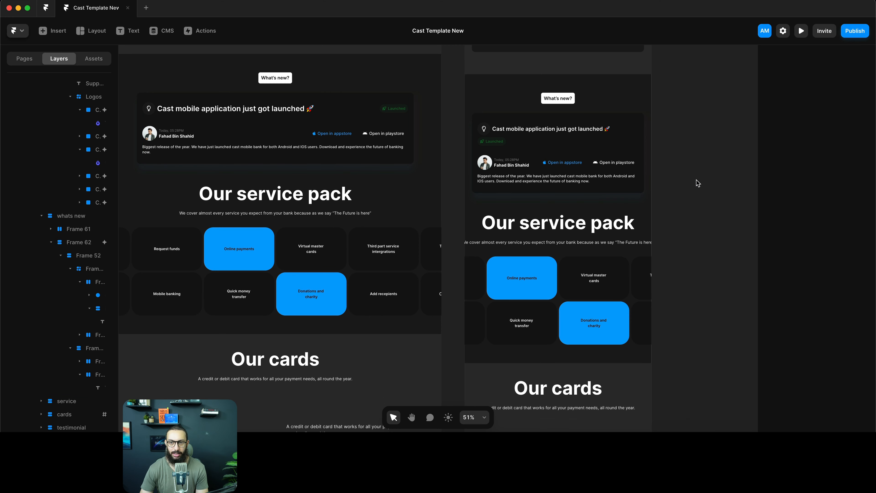
Create a Heading 2 text style from the desktop's "Our service pack" heading and add breakpoints to the style
scroll(693, 182, down, 3)
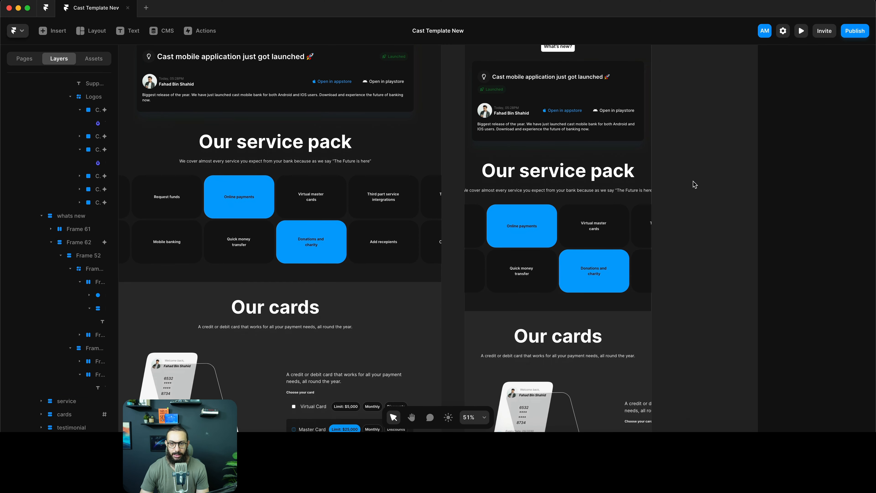
click(543, 176)
click(272, 148)
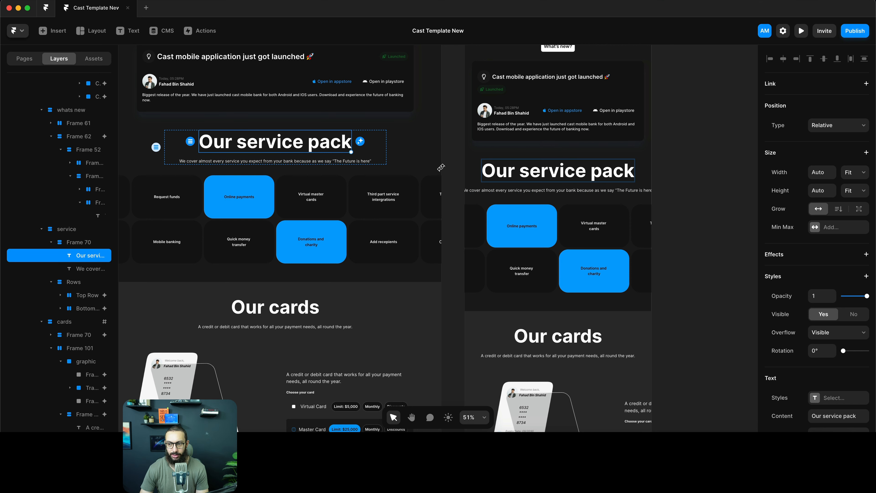
scroll(849, 276, down, 1)
click(826, 369)
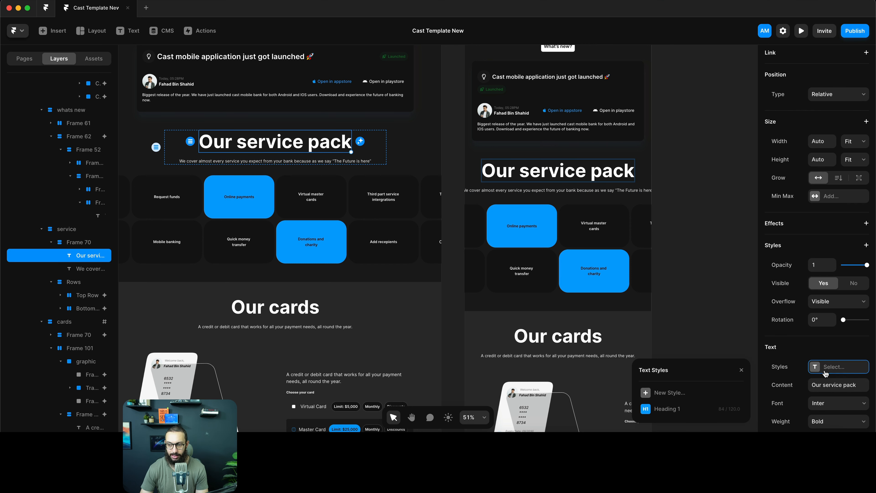
click(676, 408)
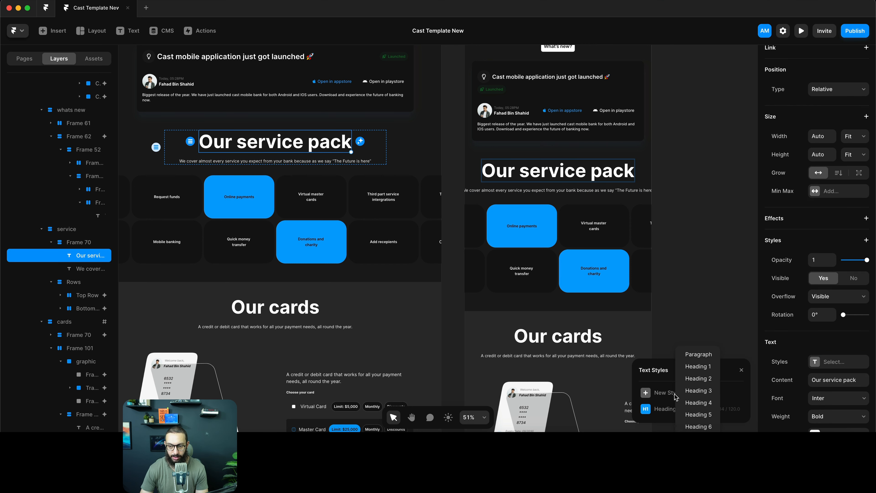
click(705, 379)
scroll(826, 338, down, 1)
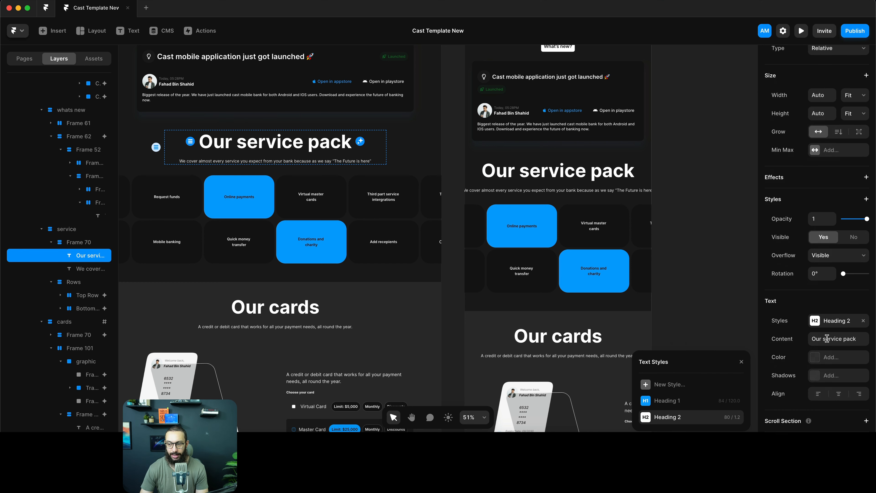
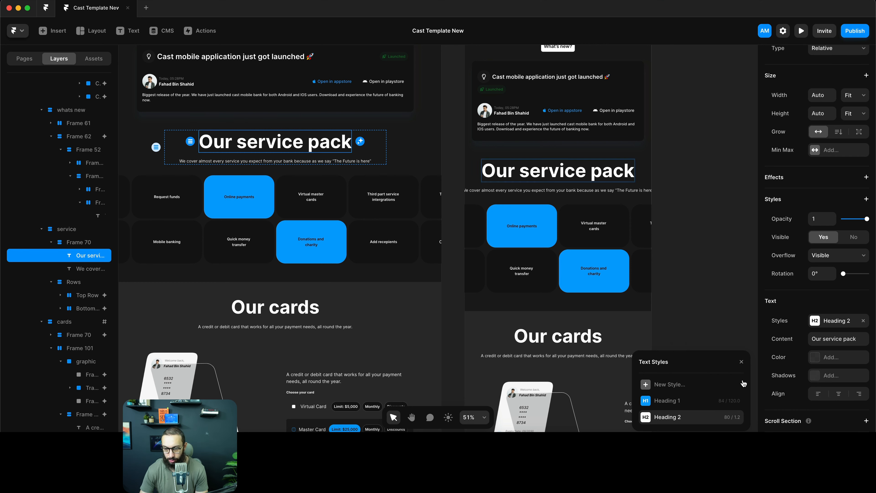
click(735, 417)
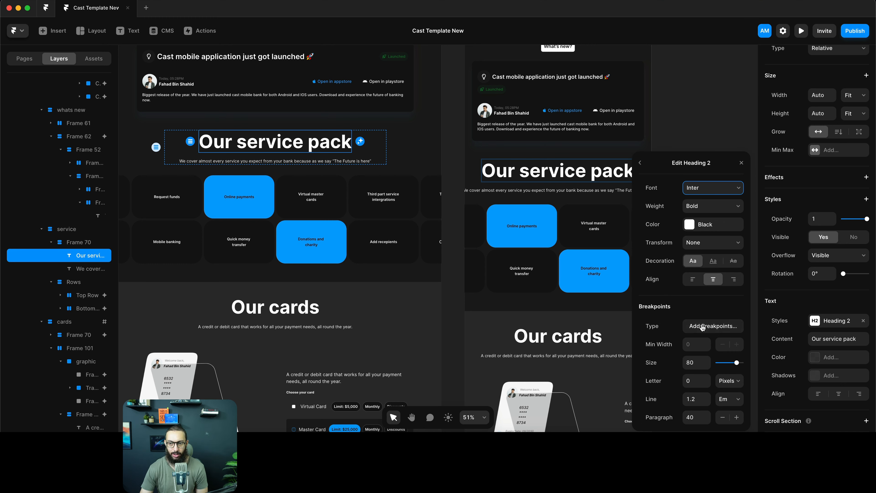
click(719, 332)
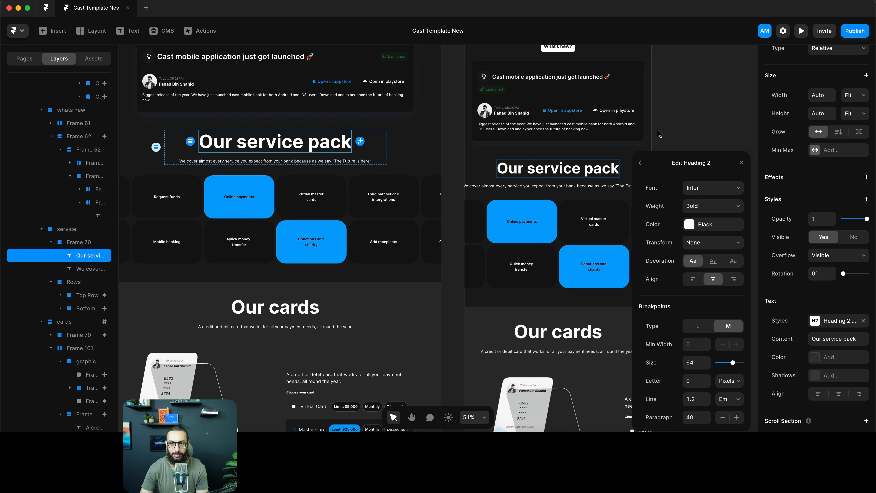
Check the Heading 1 style's medium breakpoint size from the tablet's "One-Stop bank" hero heading
scroll(559, 192, up, 15)
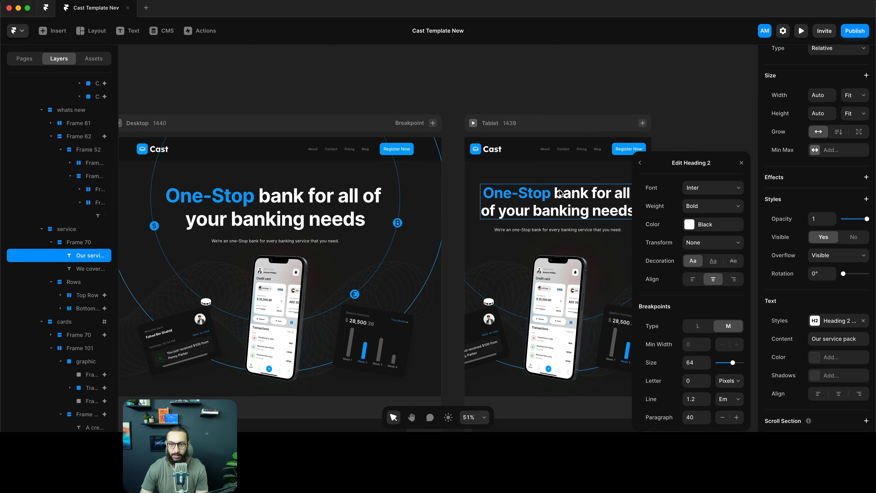
click(561, 193)
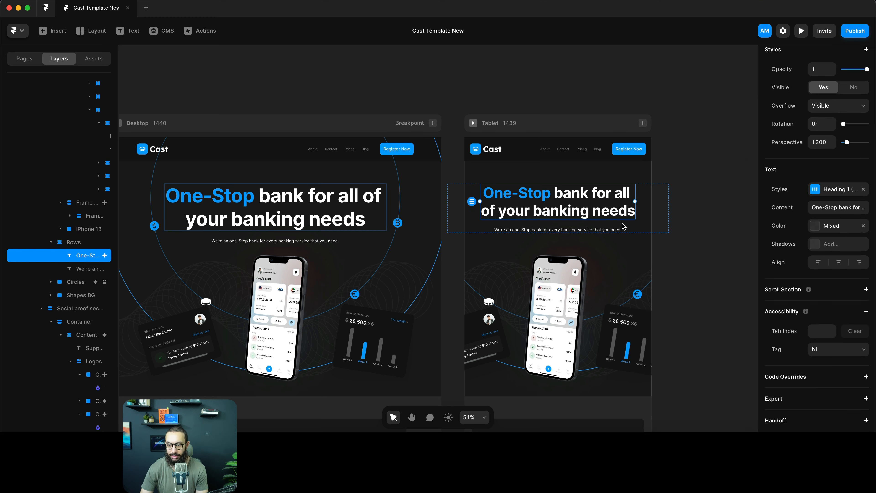
click(832, 189)
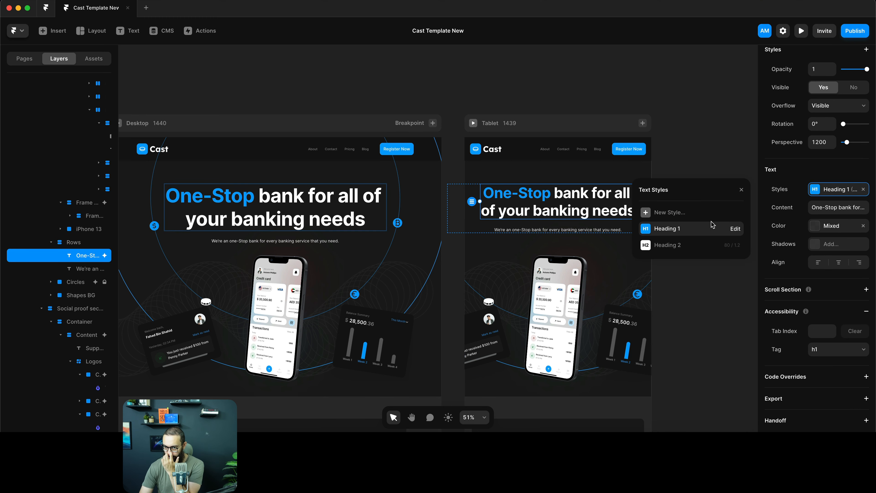
click(735, 228)
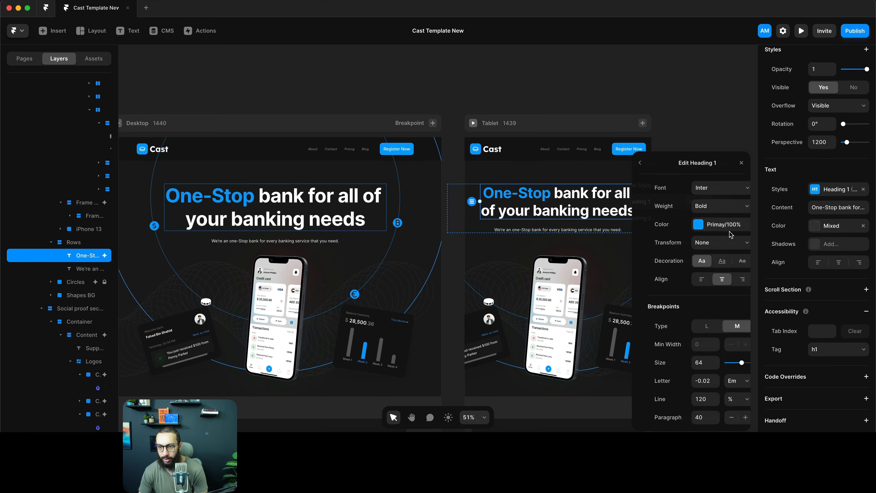
click(667, 110)
Set the Heading 2 style's medium breakpoint size to 56, starting from the tablet's "Our service pack" heading
scroll(667, 110, down, 15)
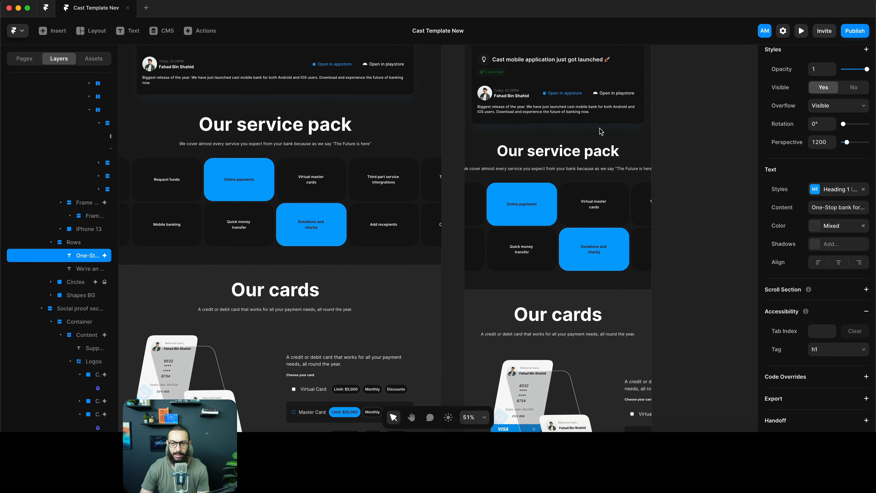
click(573, 150)
scroll(834, 366, down, 1)
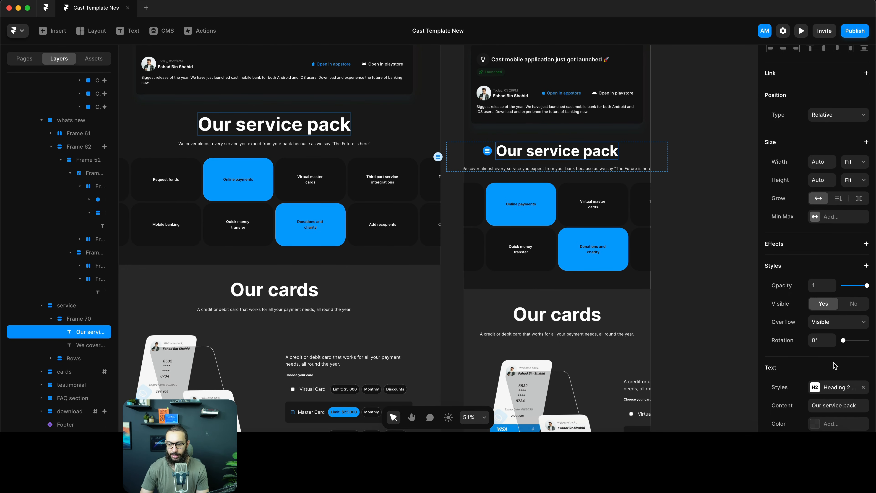
click(831, 387)
click(737, 420)
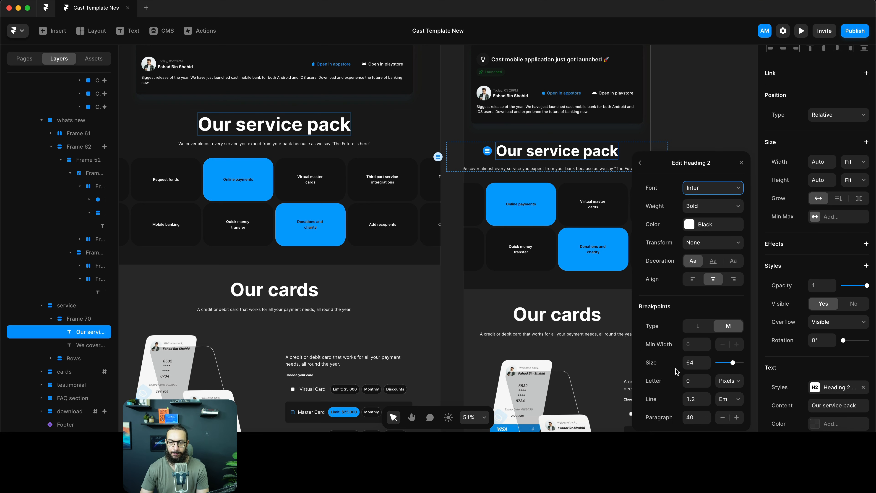
click(689, 361)
key(super+a)
text(56)
key(Return)
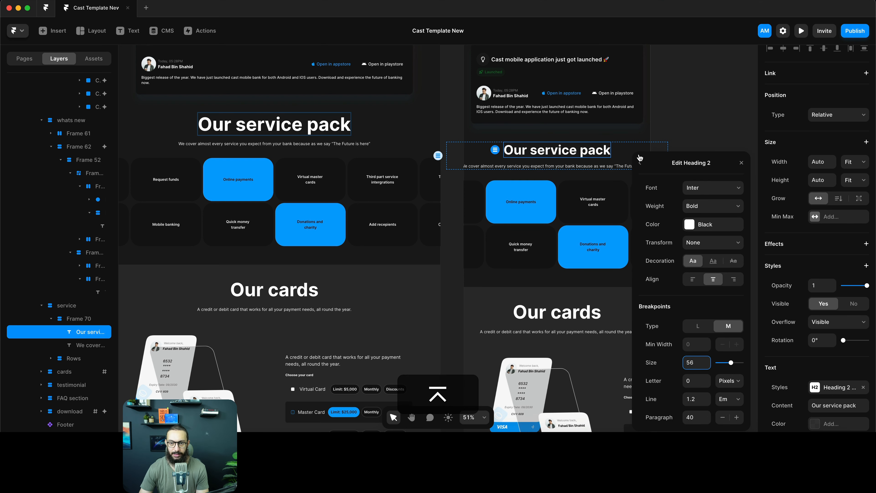
Set the width of the desktop service section's heading frame to 1fr
click(377, 136)
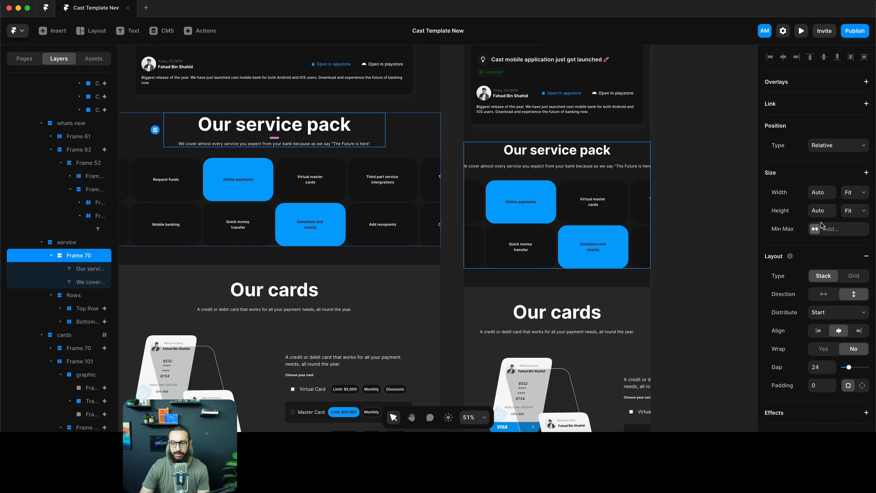
click(823, 193)
text(1fr)
key(Return)
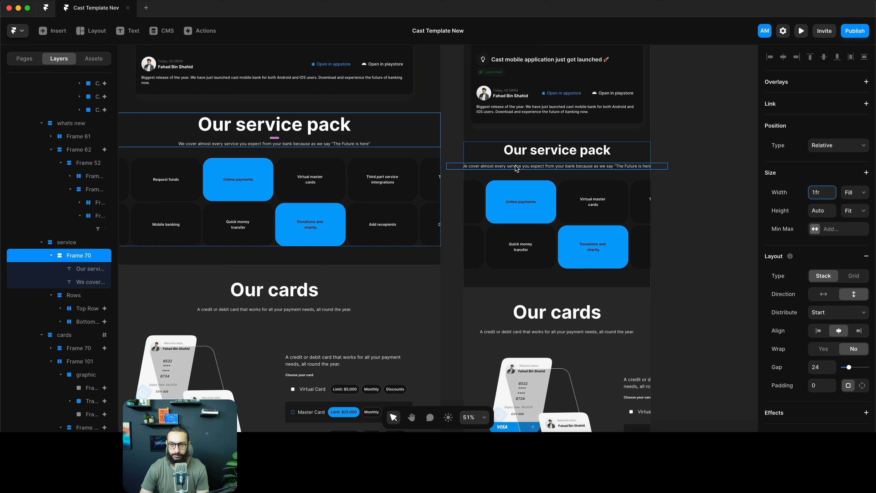
Set the width of the "We cover almost every service" paragraph in the desktop's service section to 1fr
click(360, 144)
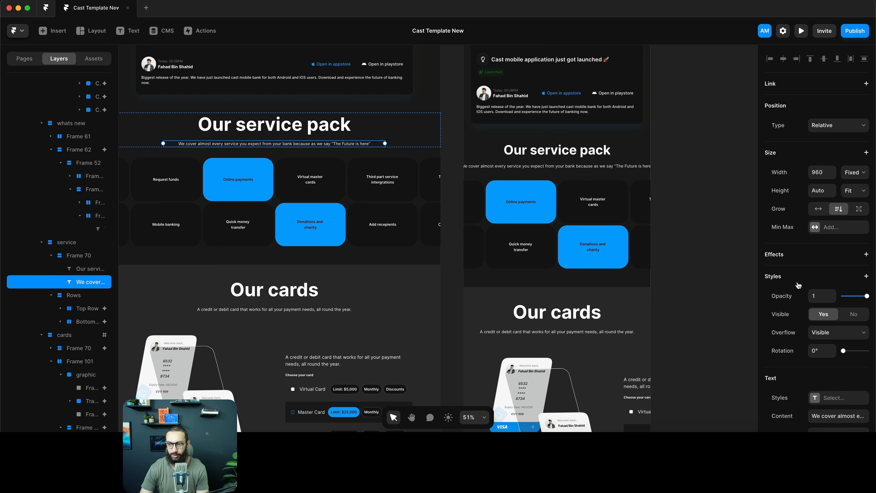
click(821, 174)
text(1fr)
key(Return)
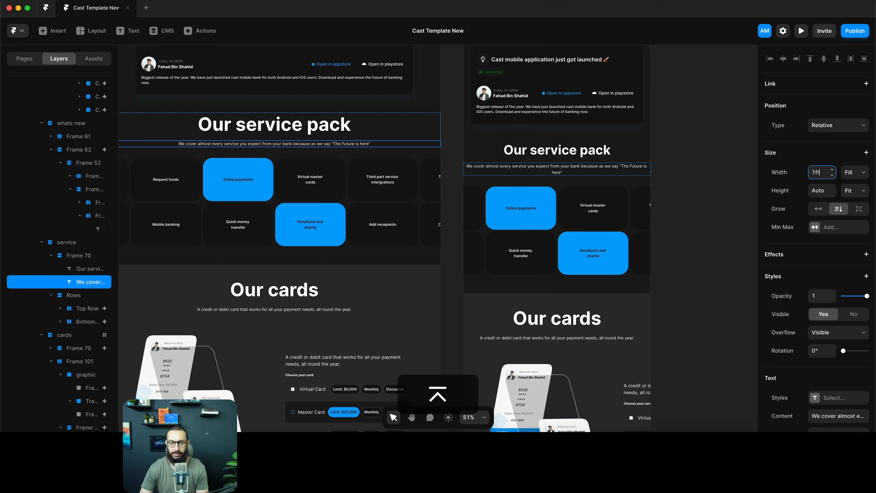
Give the desktop service section's heading frame a padding of 32 on its left and right sides
scroll(490, 153, left, 5)
scroll(344, 145, right, 3)
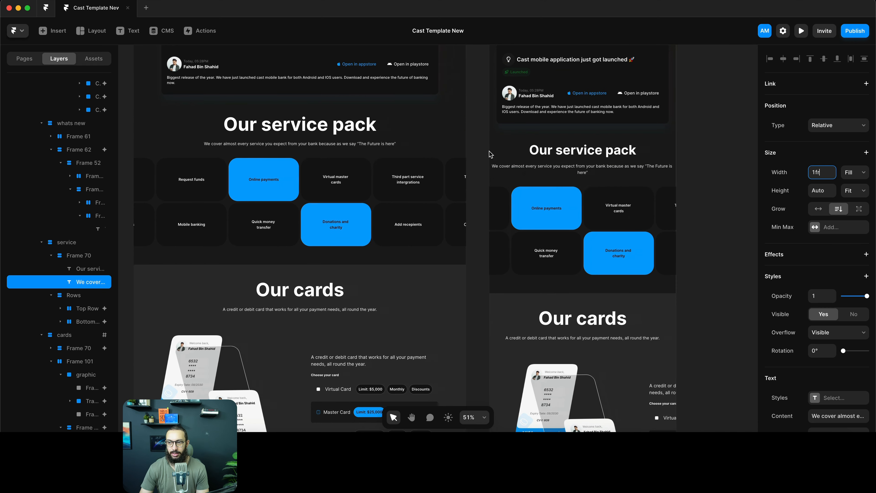
click(512, 126)
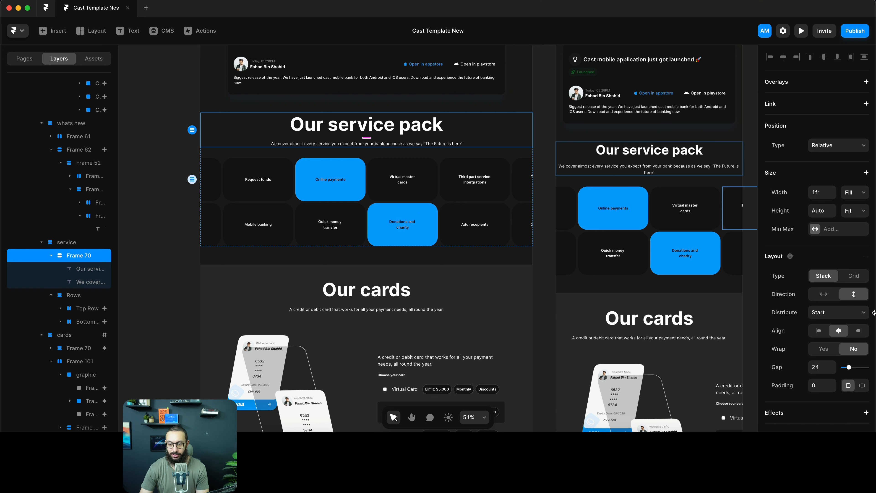
scroll(841, 318, down, 4)
click(850, 320)
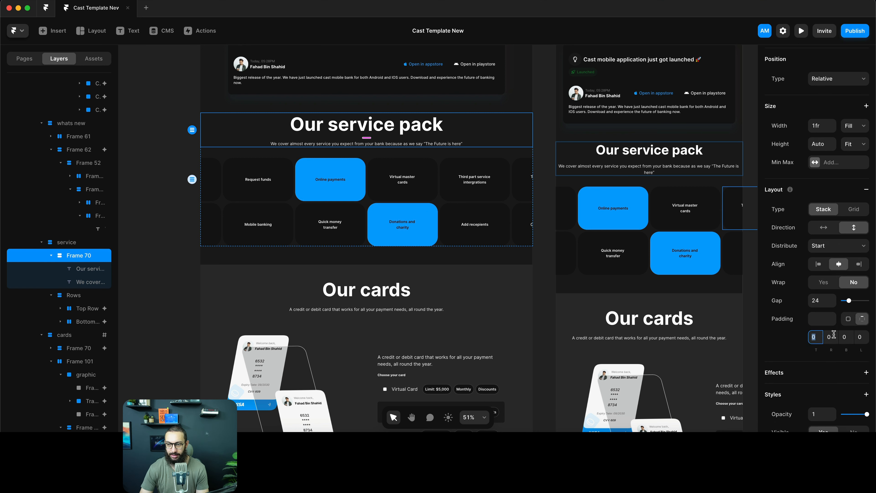
key(Tab)
text(32)
key(Tab)
key(Tab)
text(32)
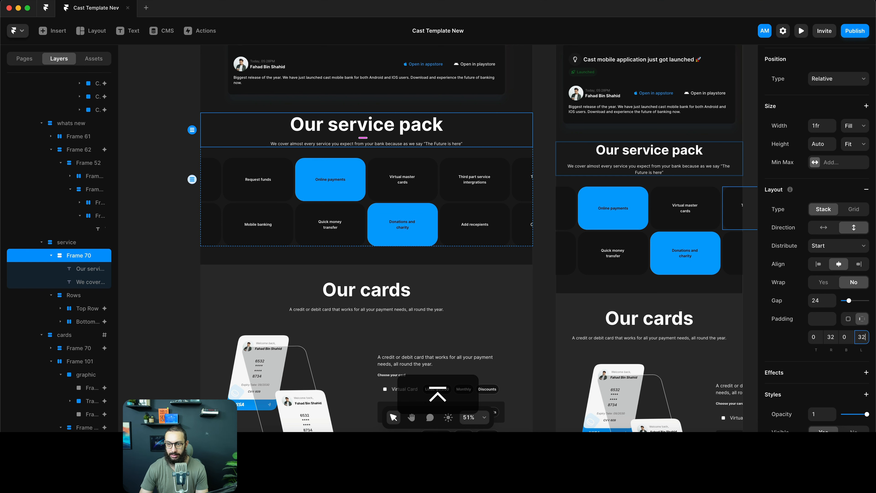
scroll(604, 169, right, 1)
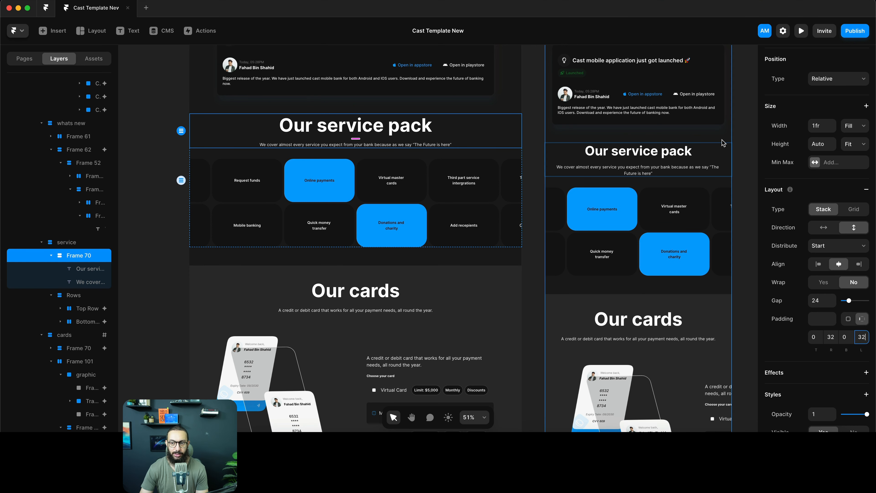
scroll(710, 157, right, 3)
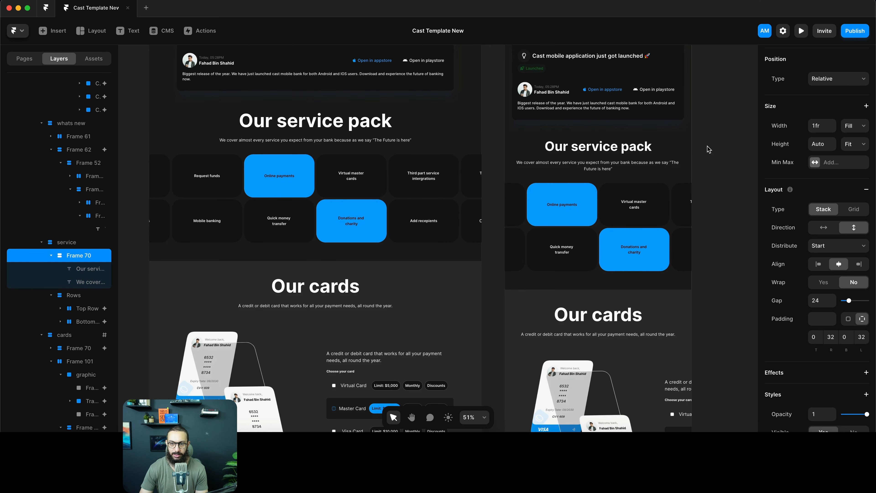
click(712, 155)
Preview the page, narrow it to a width of 940, and examine the hero, social proof and What's new sections
key(super+p)
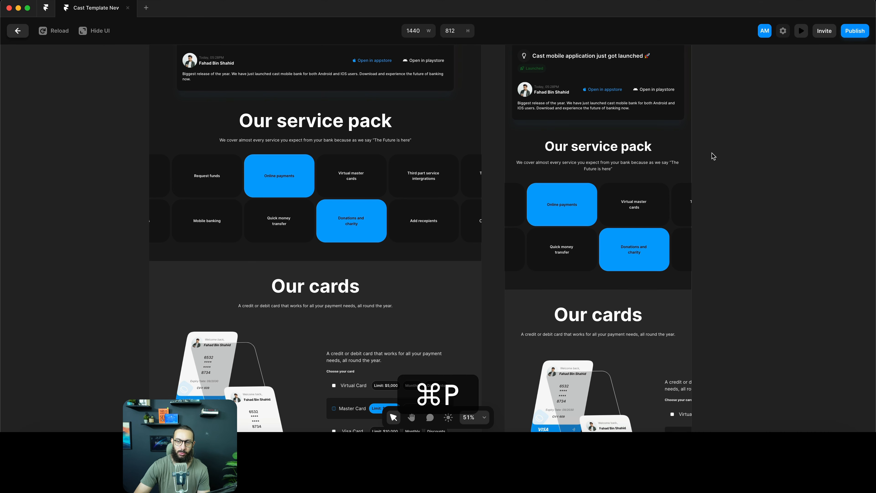
scroll(647, 145, down, 2)
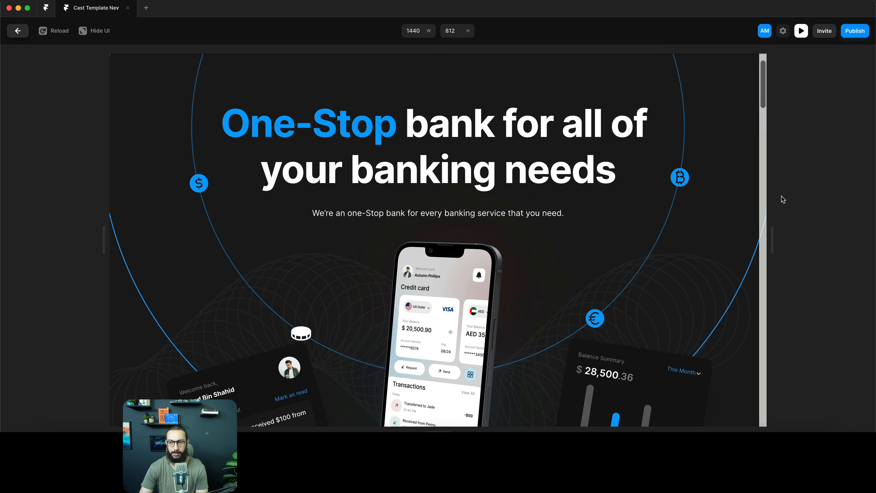
drag(773, 235, 658, 210)
scroll(541, 173, up, 2)
scroll(537, 170, down, 15)
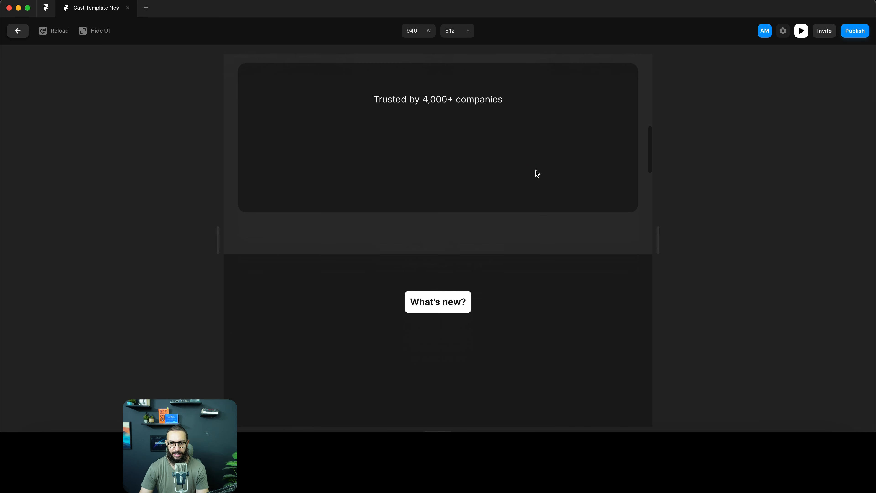
scroll(539, 169, up, 3)
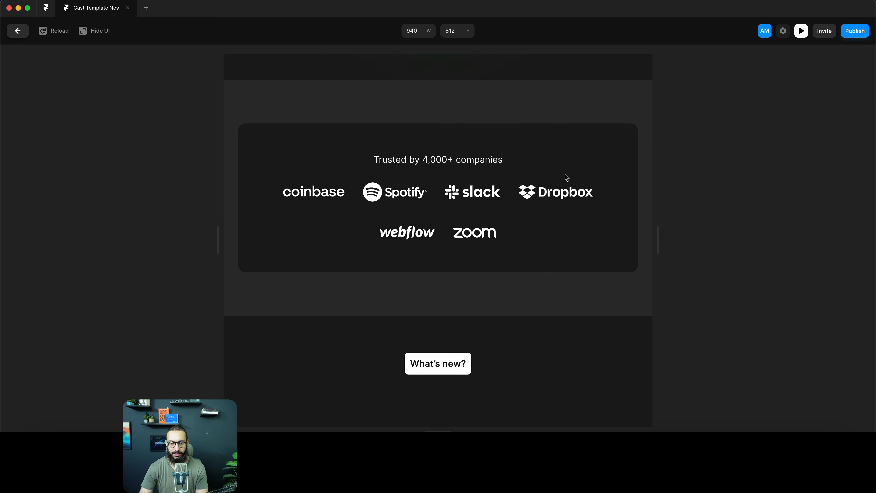
Narrow the preview to a width of 804 and examine the social proof, service and cards sections before returning to the canvas
drag(654, 226, 623, 228)
scroll(572, 175, down, 6)
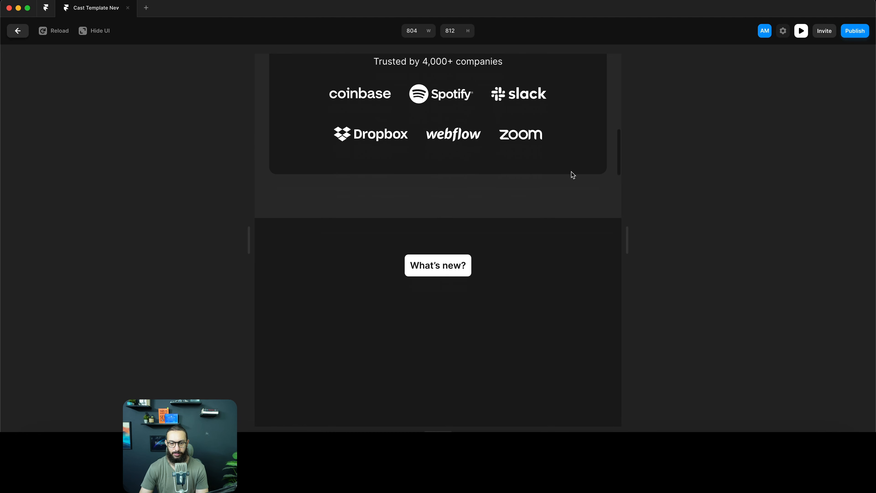
scroll(573, 175, down, 15)
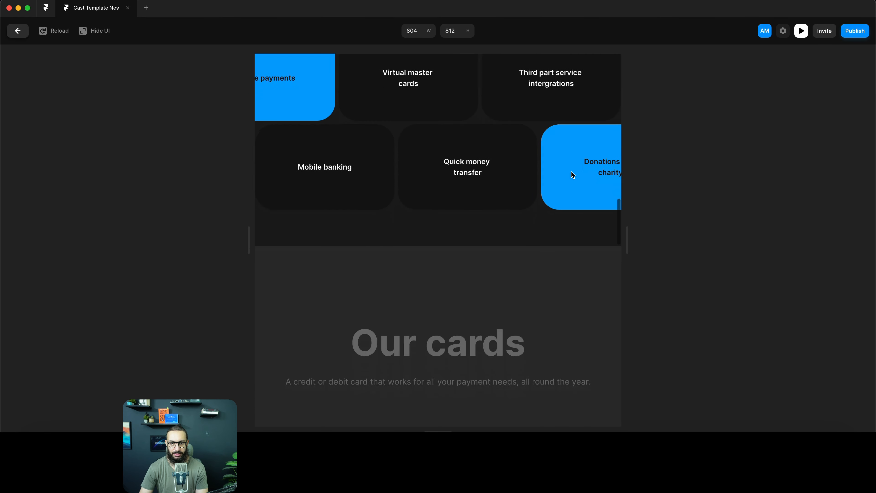
scroll(573, 175, down, 6)
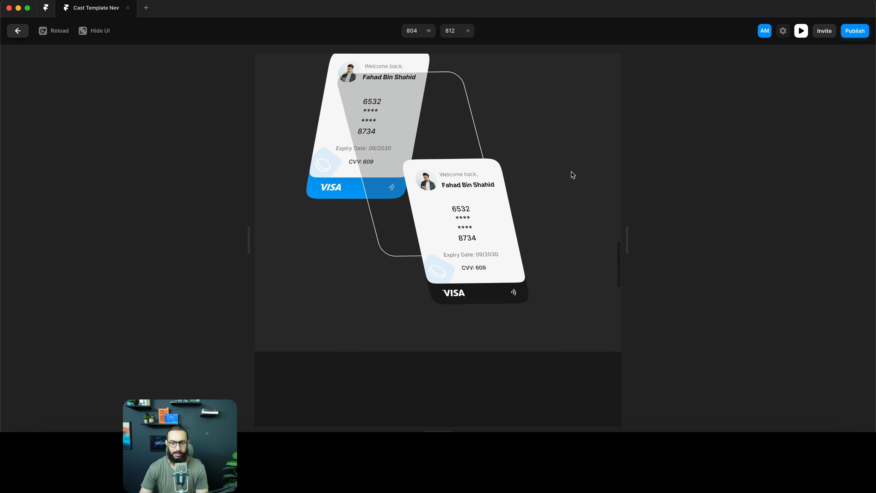
key(Escape)
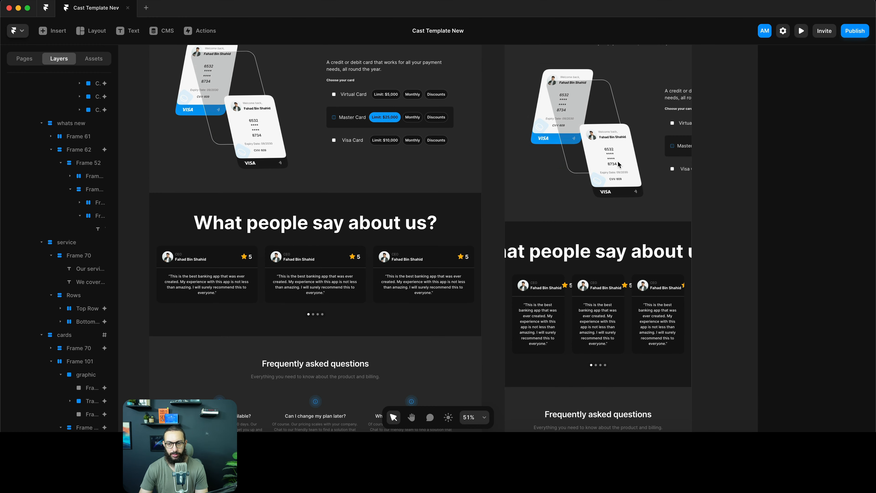
Apply the Heading 2 text style to the "Our cards" heading in the desktop layout
scroll(617, 164, up, 8)
click(613, 313)
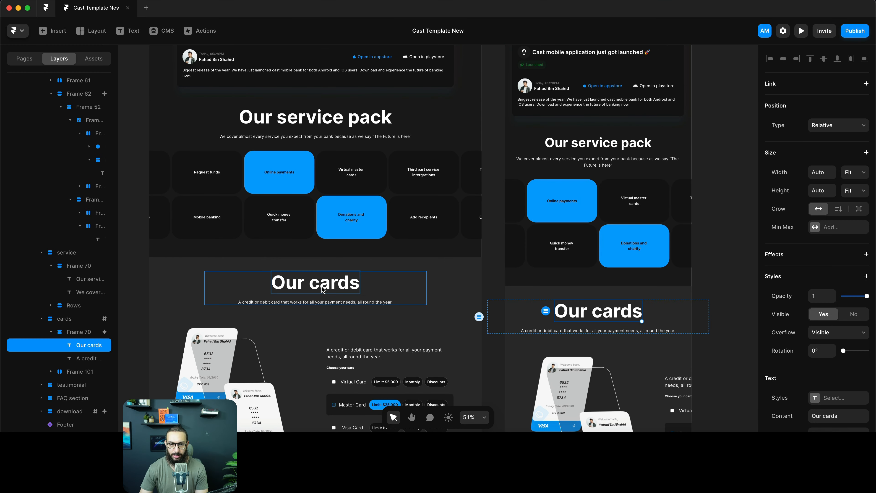
scroll(832, 285, down, 5)
click(831, 276)
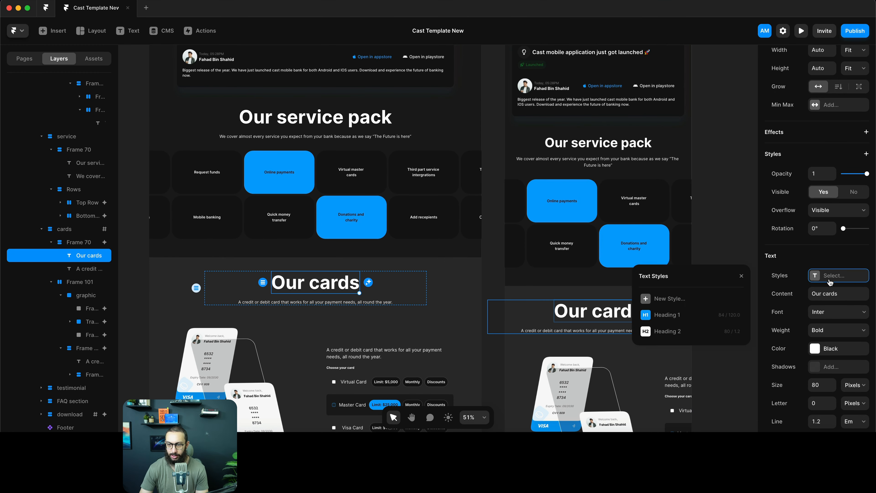
click(666, 331)
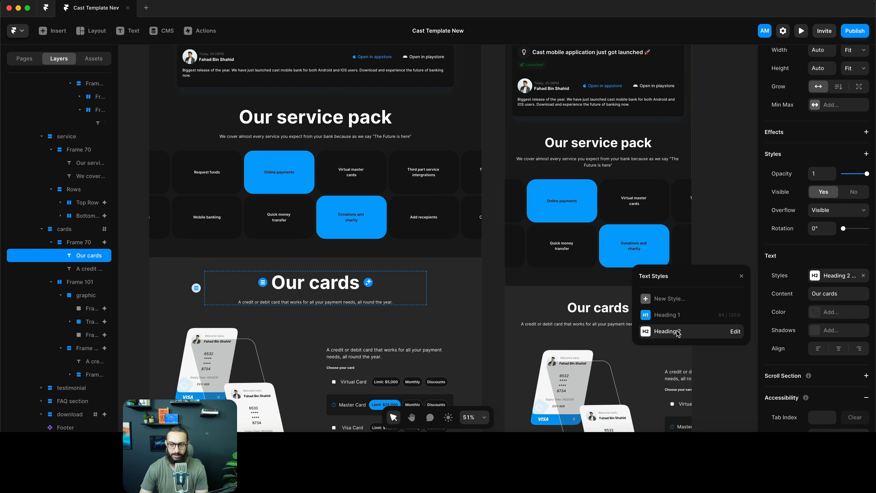
click(726, 229)
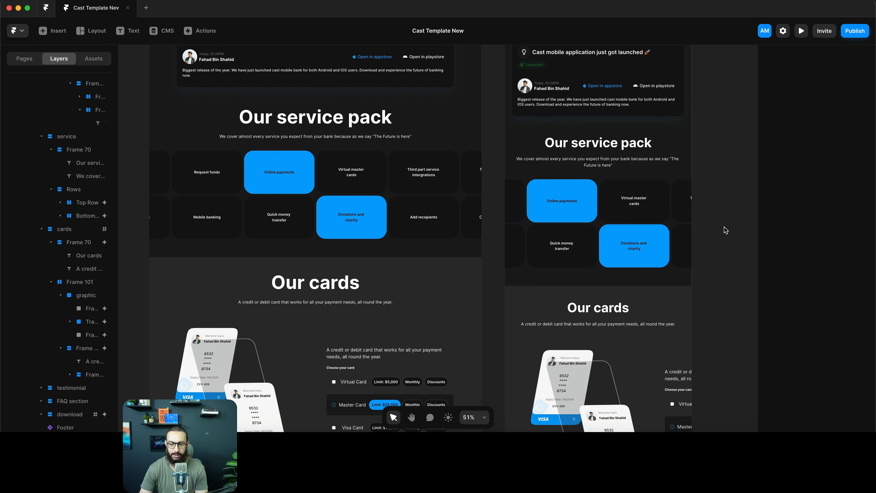
Set the width of the desktop cards section's heading frame to 100%
scroll(651, 196, down, 3)
scroll(647, 198, up, 2)
click(399, 260)
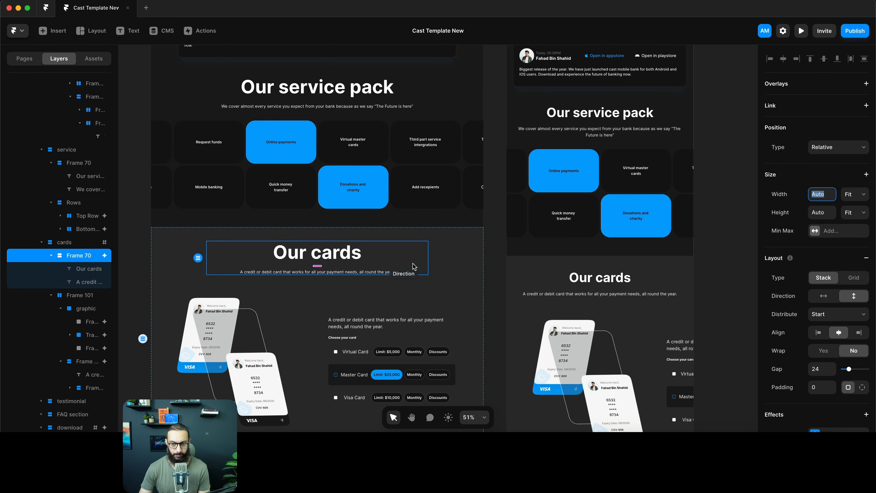
text(100%)
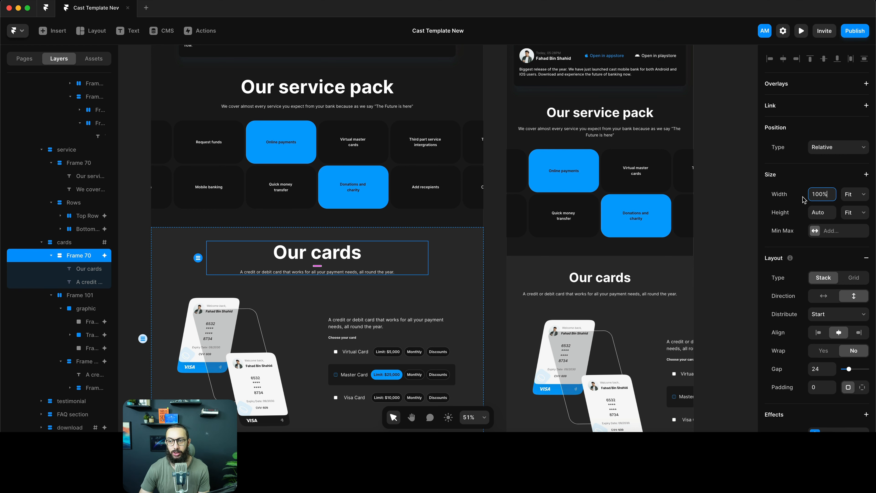
key(Return)
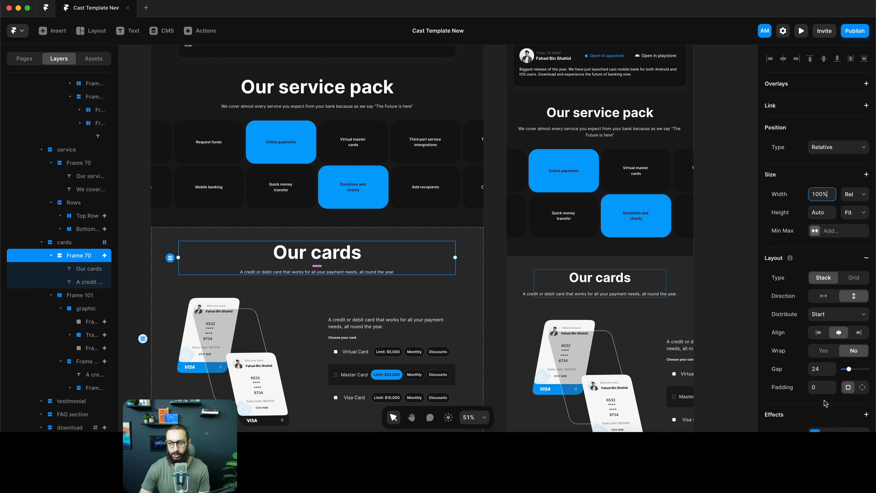
Copy the style of the desktop service section's heading frame and paste it onto the cards section's heading frame
scroll(431, 207, up, 3)
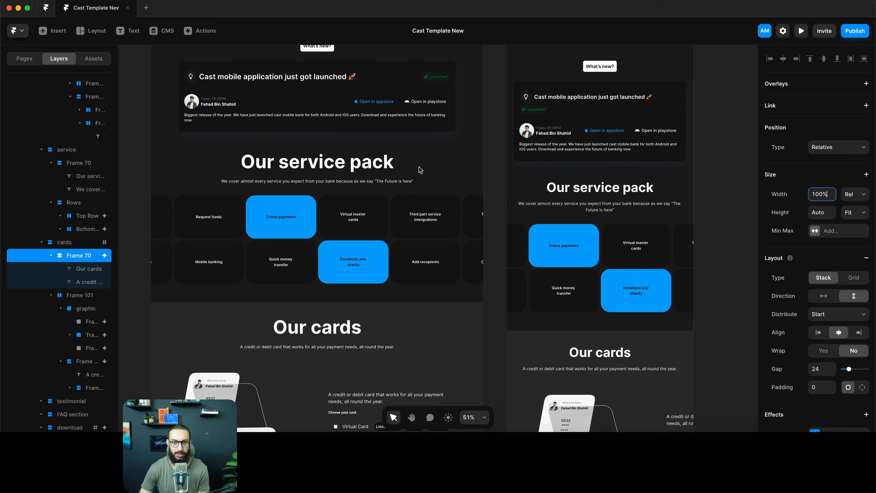
click(418, 164)
key(alt+super+c)
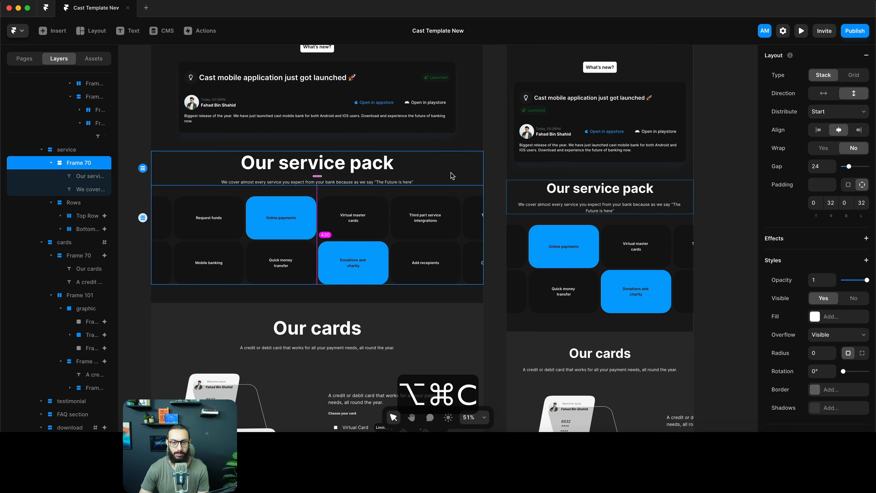
click(418, 341)
key(alt+super+v)
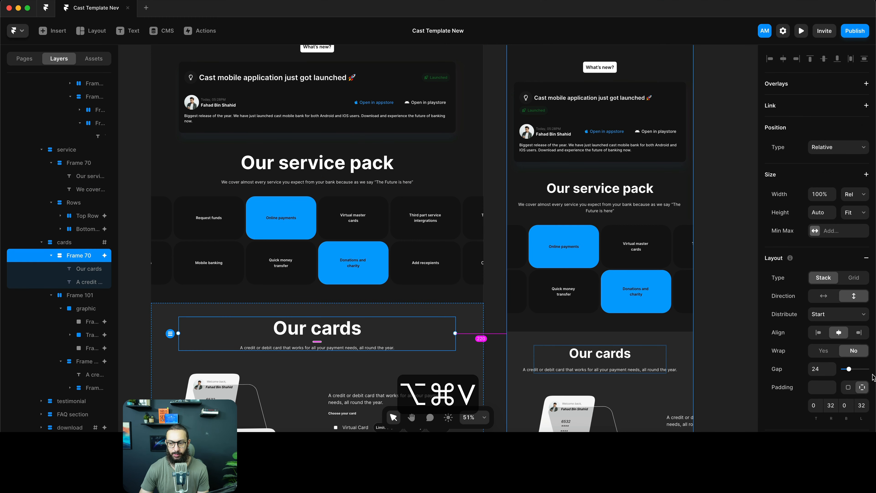
scroll(828, 267, down, 2)
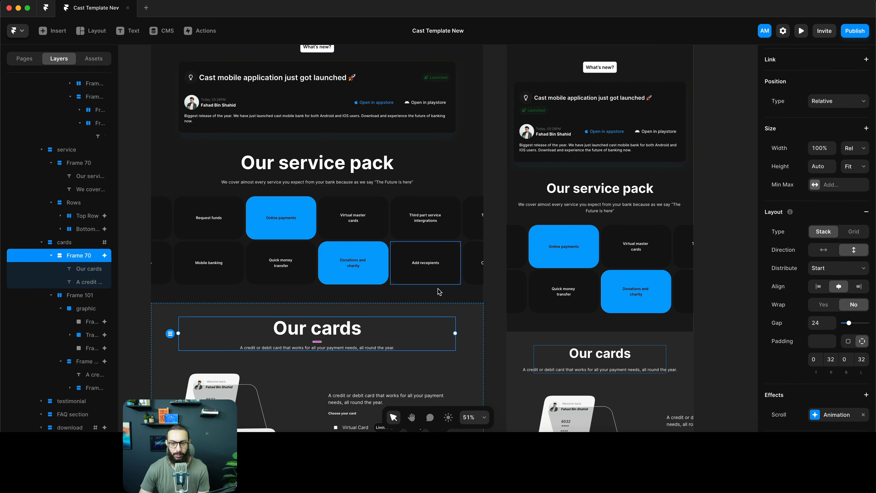
Set the width of the "A credit or debit card" paragraph under the desktop's "Our cards" heading to 1fr
scroll(458, 266, down, 3)
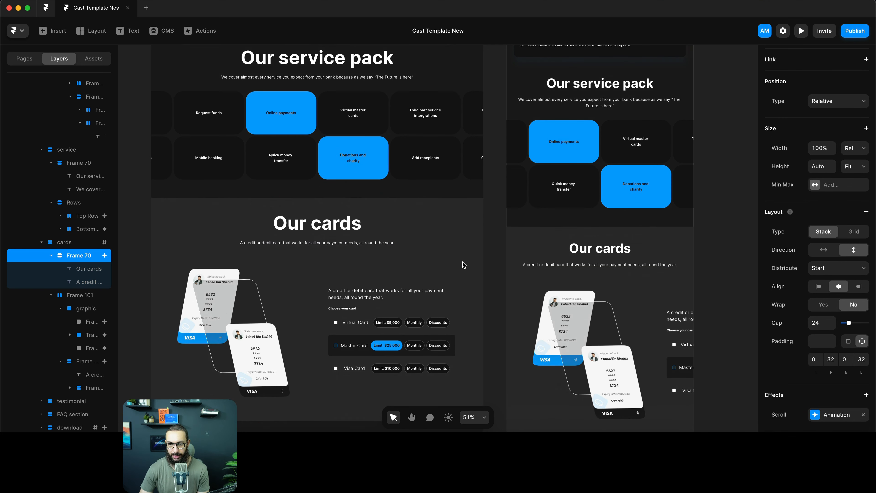
click(358, 242)
click(822, 171)
text(1fr)
key(Return)
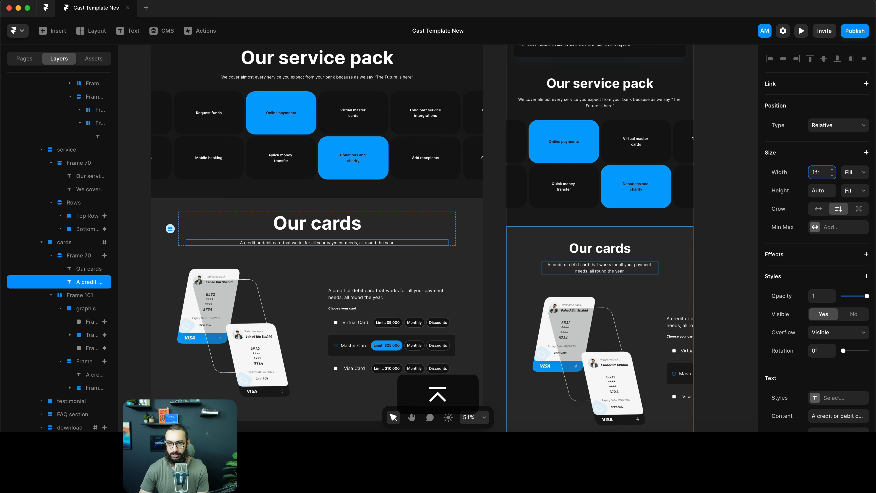
Try a uniform padding of 32 on all sides of the desktop's cards section
click(435, 226)
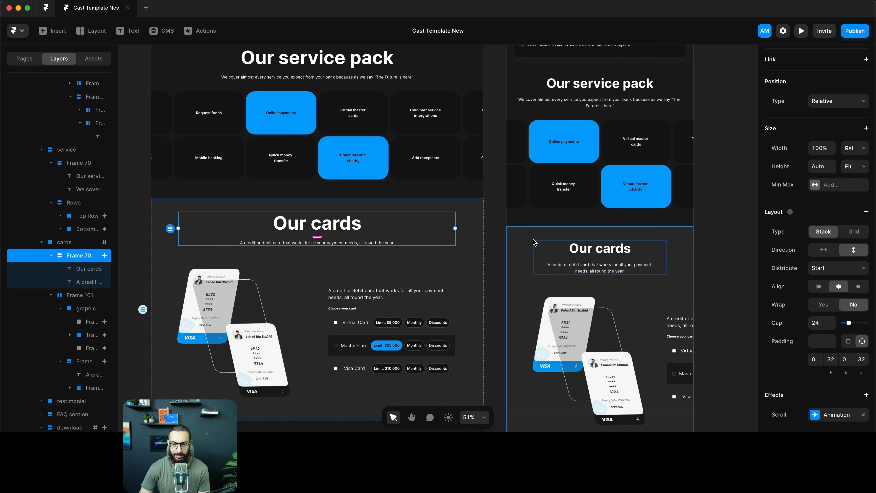
click(532, 257)
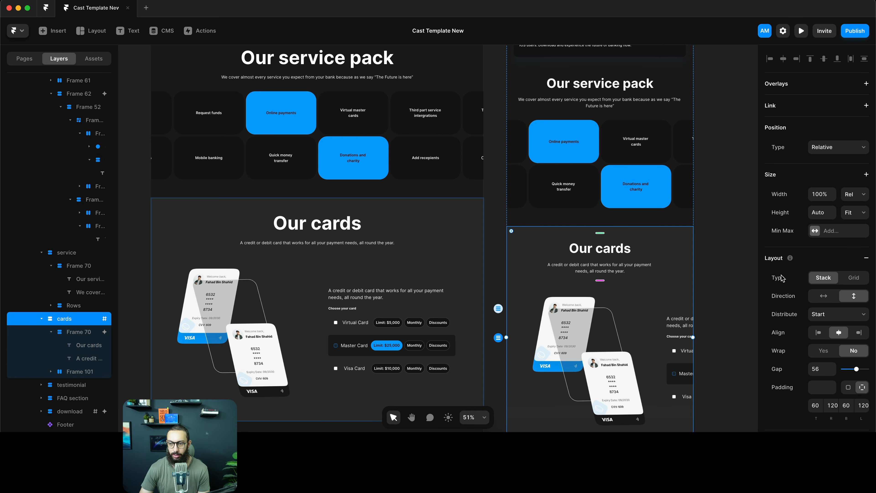
click(464, 244)
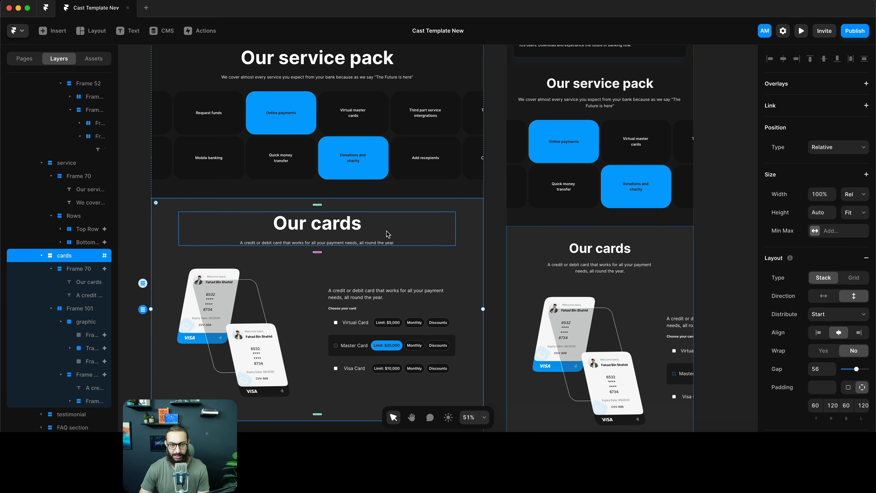
scroll(838, 355, down, 3)
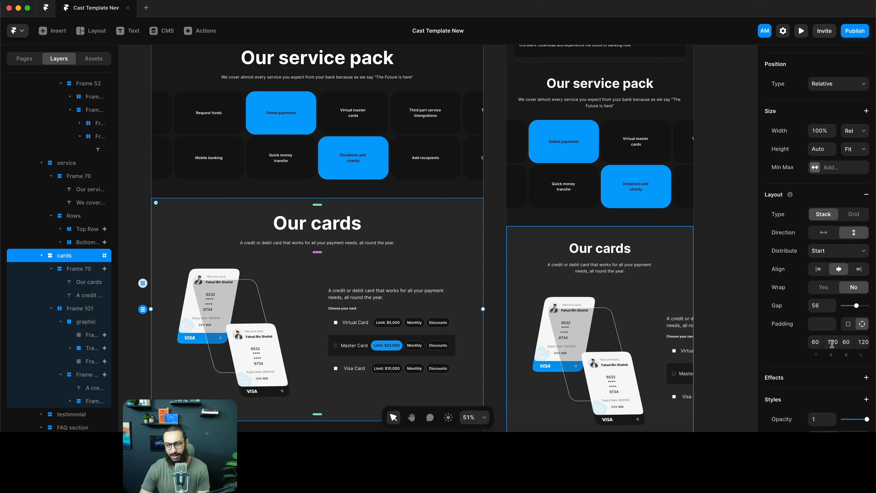
text(6)
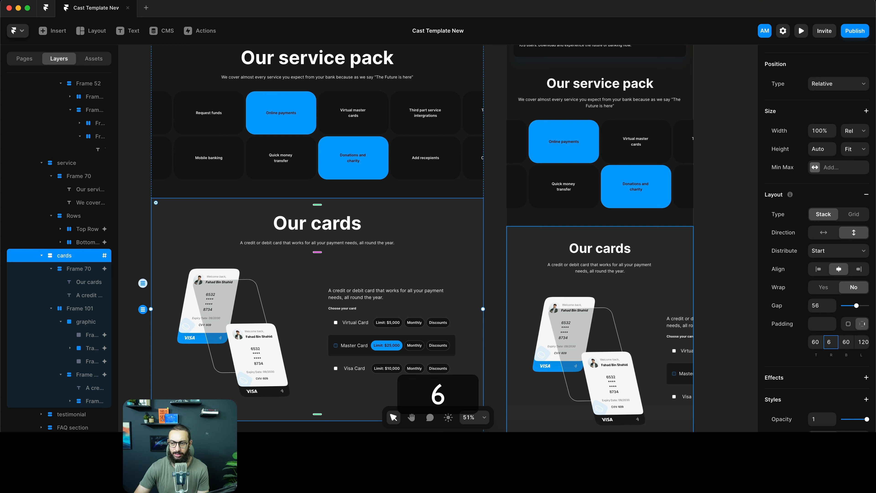
click(848, 328)
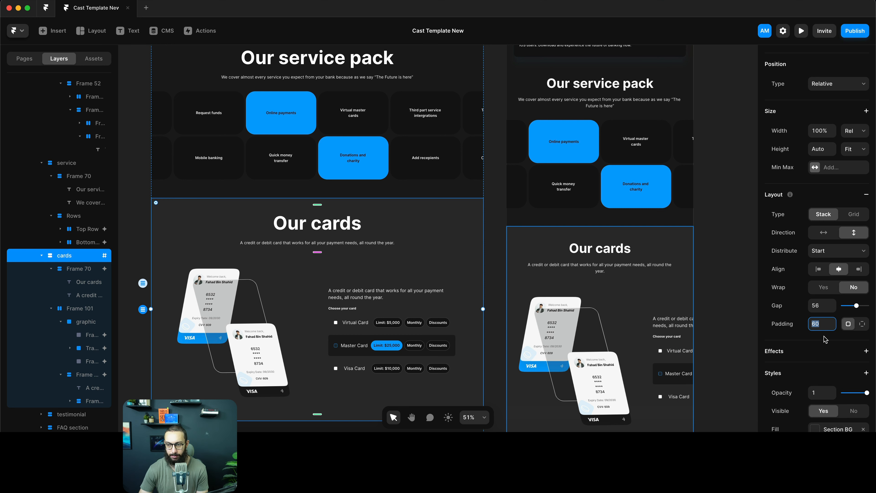
text(32)
key(Return)
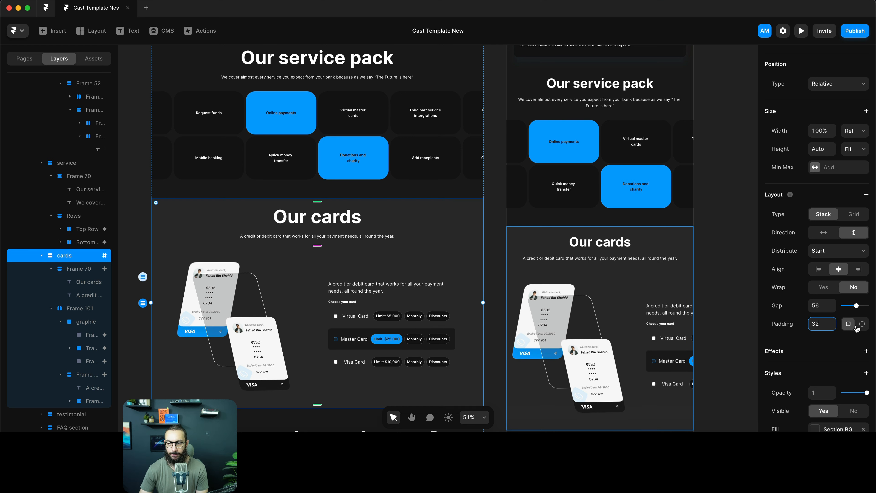
Switch the desktop cards section to per-side padding, with 32 on its left and right sides
click(862, 324)
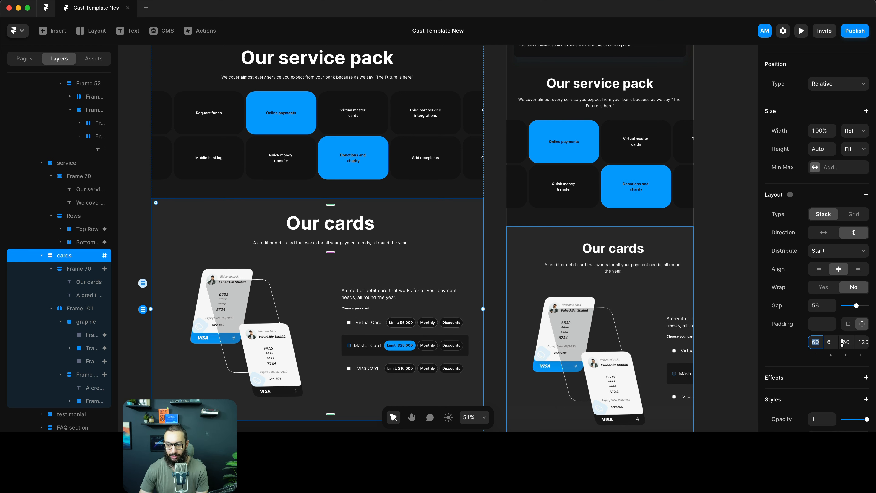
key(Tab)
text(32)
key(Tab)
key(Tab)
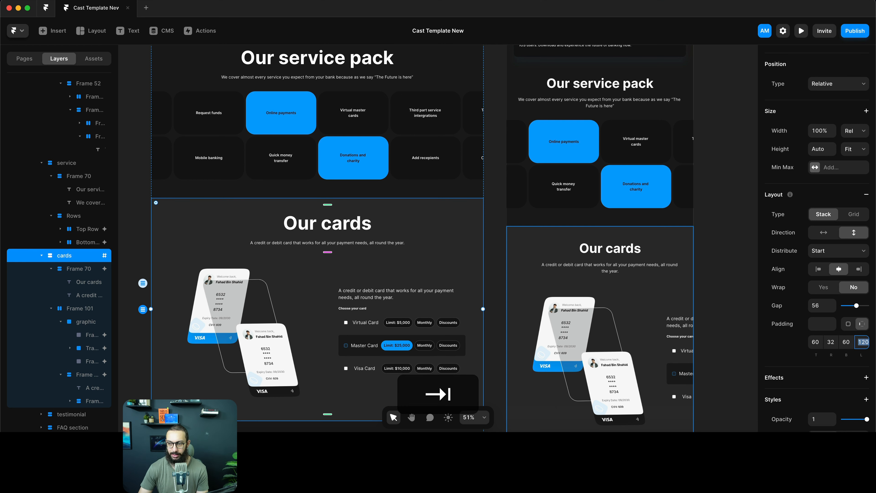
text(32)
key(Tab)
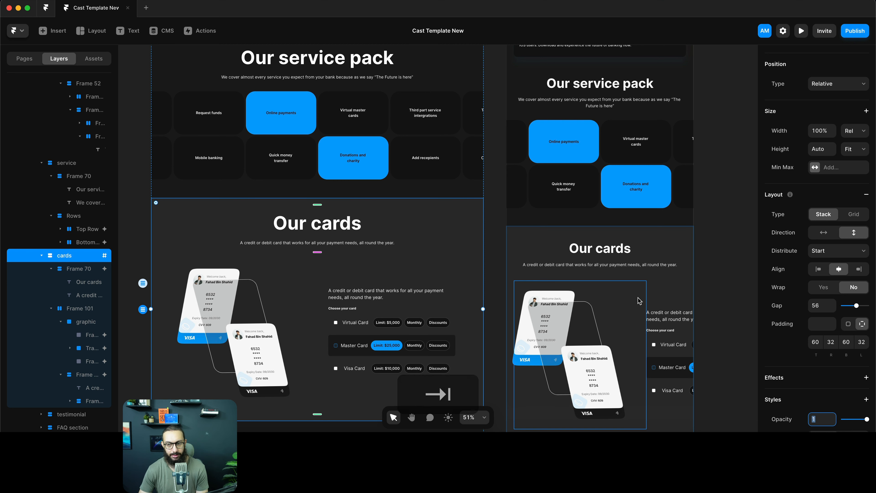
Stack the tablet cards section's graphic and card options vertically, with wrapping set to No
scroll(638, 300, down, 5)
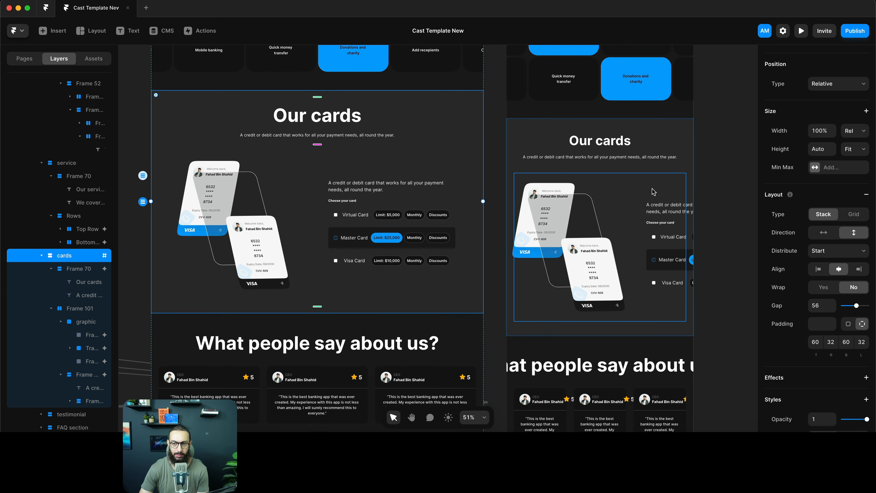
click(654, 191)
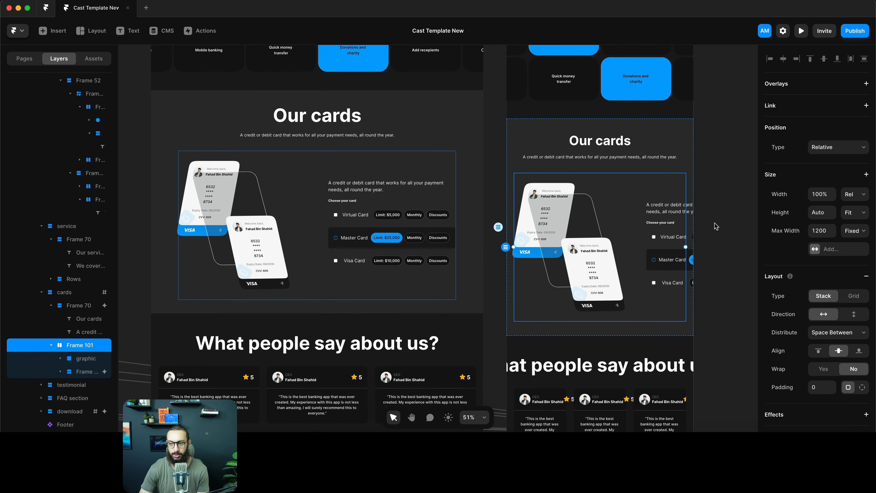
click(853, 314)
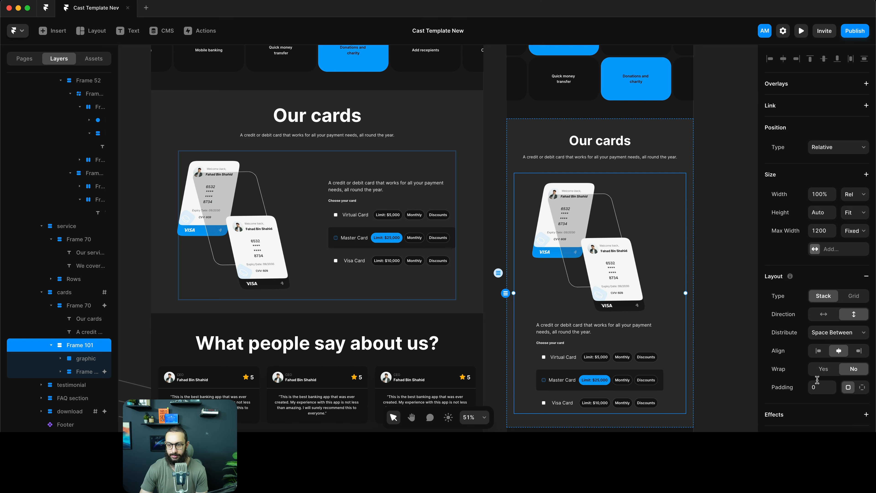
scroll(814, 338, down, 2)
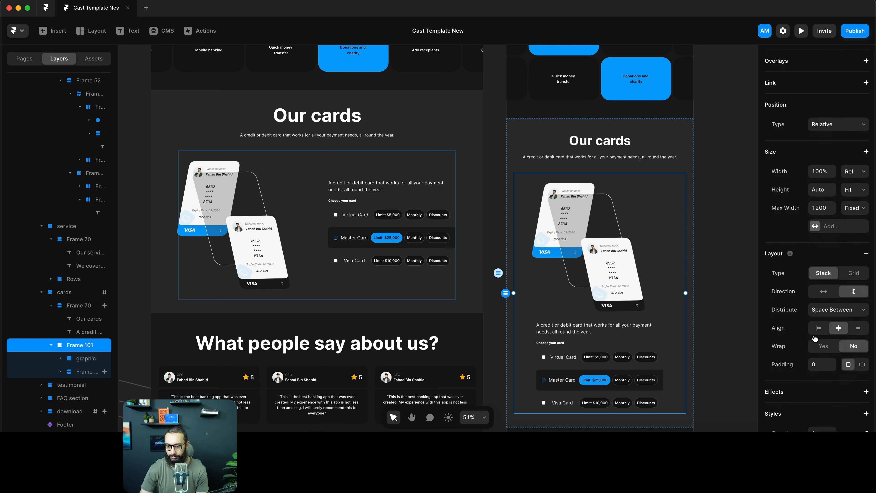
scroll(713, 319, down, 4)
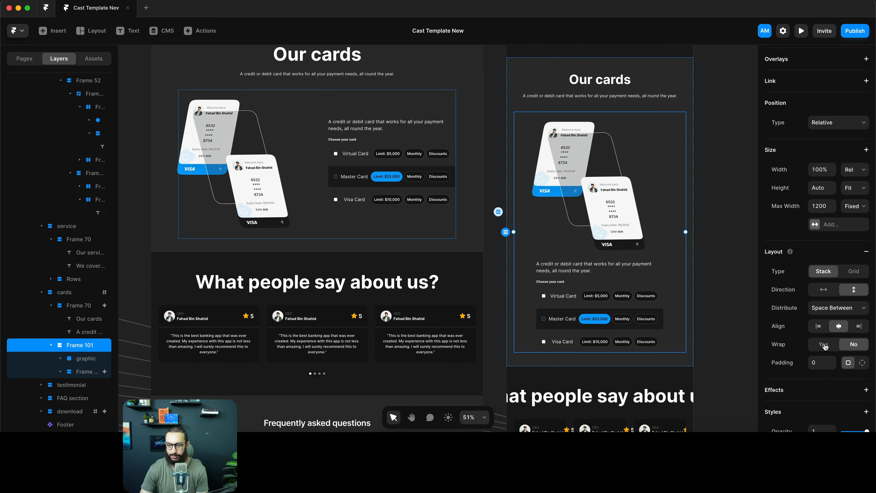
click(824, 345)
click(850, 344)
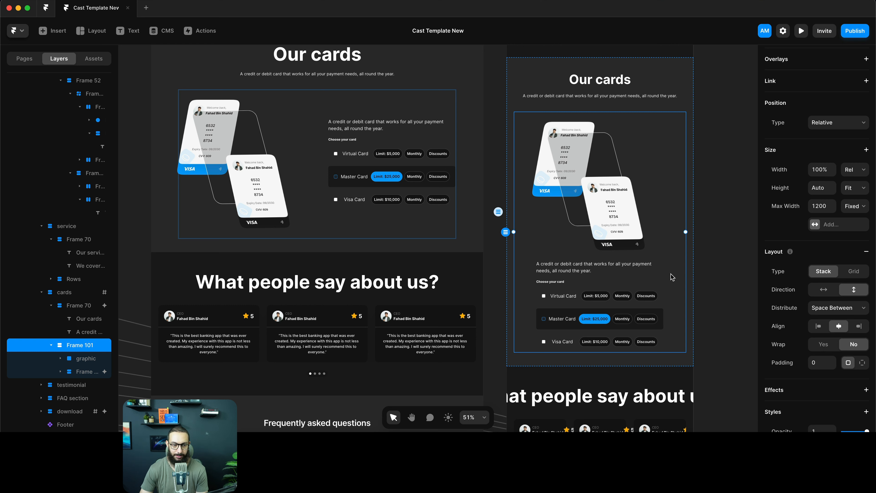
double_click(619, 280)
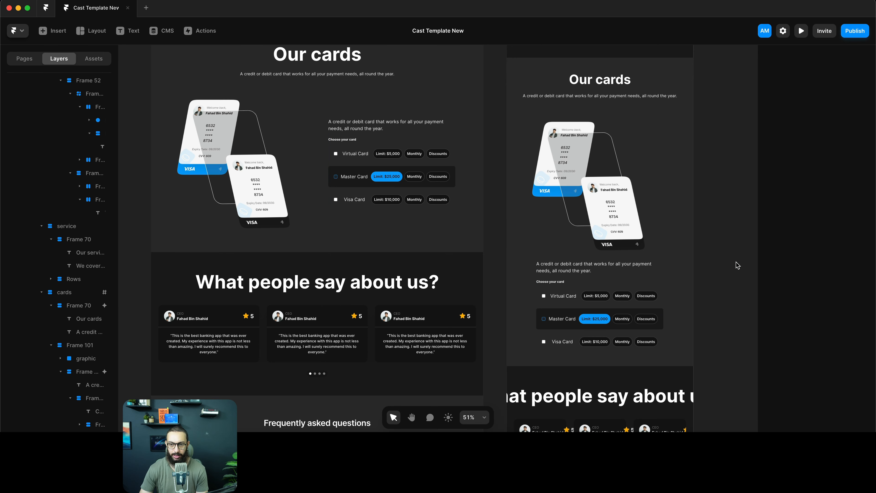
Preview the desktop page briefly, and examine the tablet preview from the hero down to the testimonials section
key(super+p)
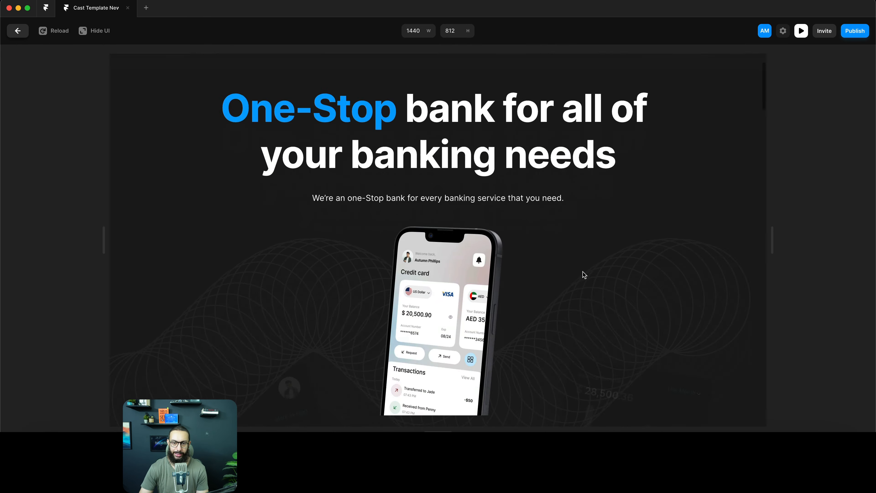
scroll(583, 272, down, 5)
key(Escape)
scroll(536, 129, up, 15)
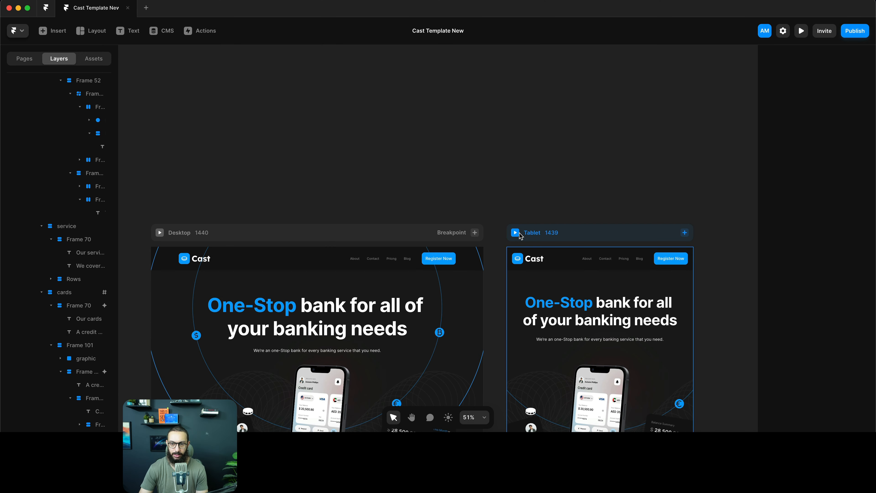
click(515, 232)
scroll(568, 241, down, 10)
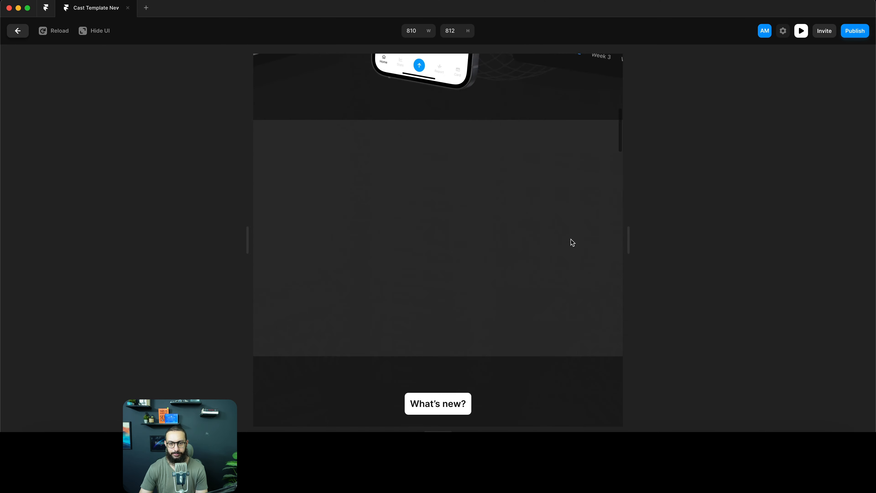
scroll(572, 242, down, 10)
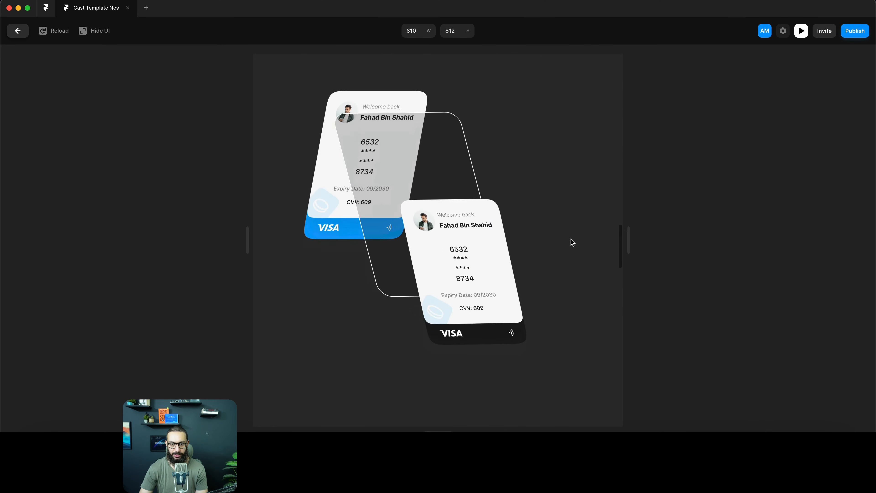
scroll(571, 240, down, 10)
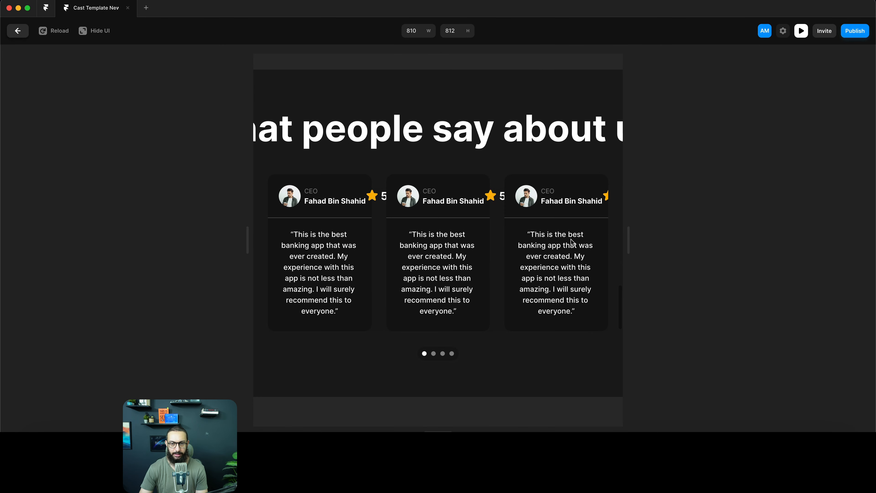
key(Escape)
Apply the Heading 2 text style to the tablet's "What people say about us?" heading
scroll(586, 234, down, 15)
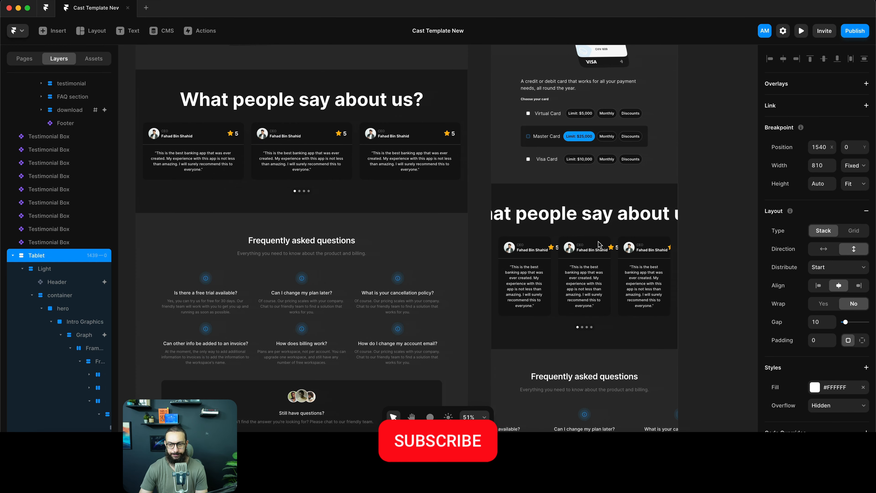
click(582, 219)
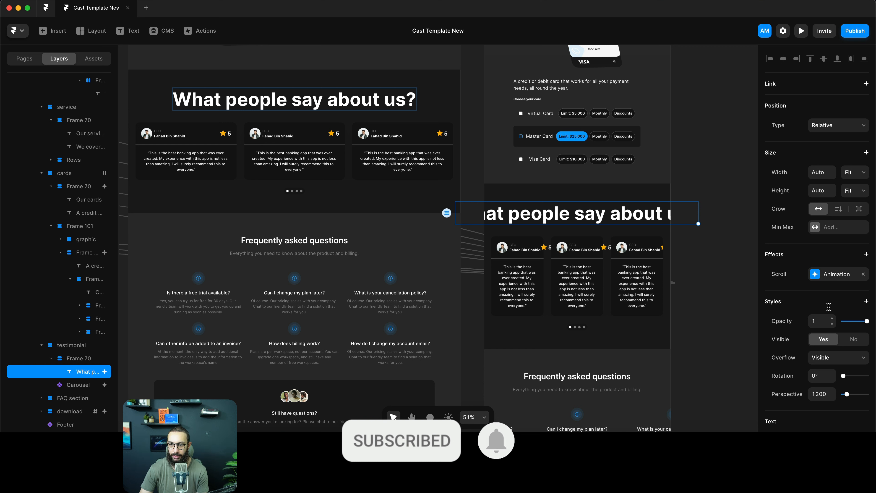
scroll(836, 279, down, 5)
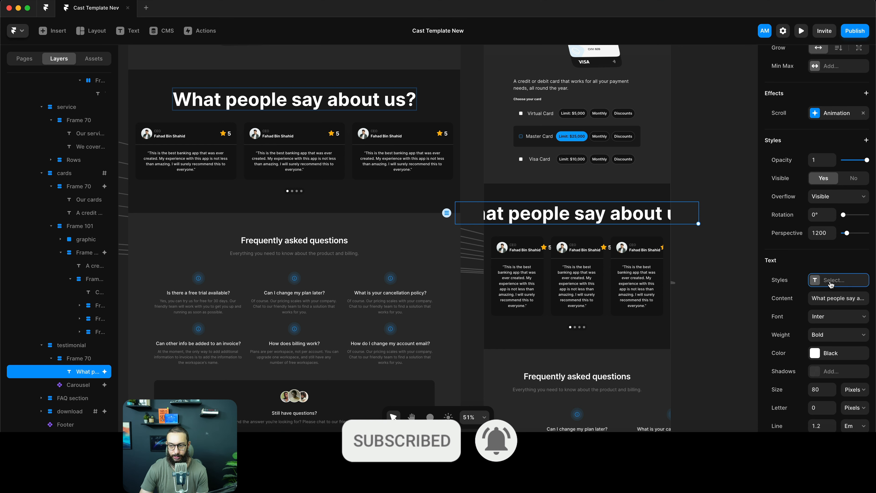
click(830, 284)
click(687, 335)
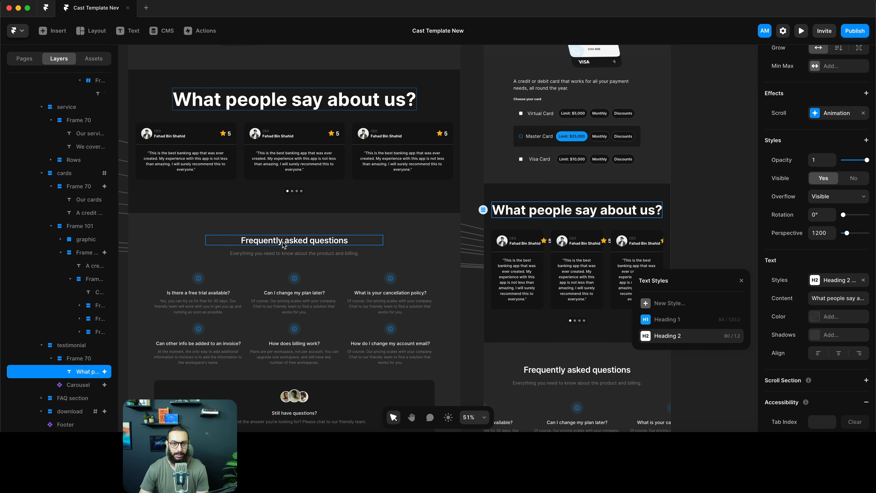
Try the Heading 2 text style on the desktop's "Frequently asked questions" heading and undo it
click(570, 352)
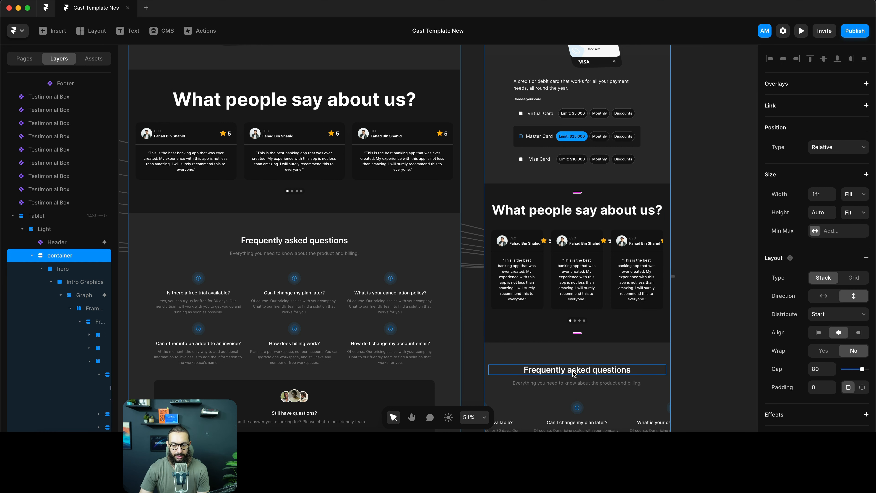
click(574, 372)
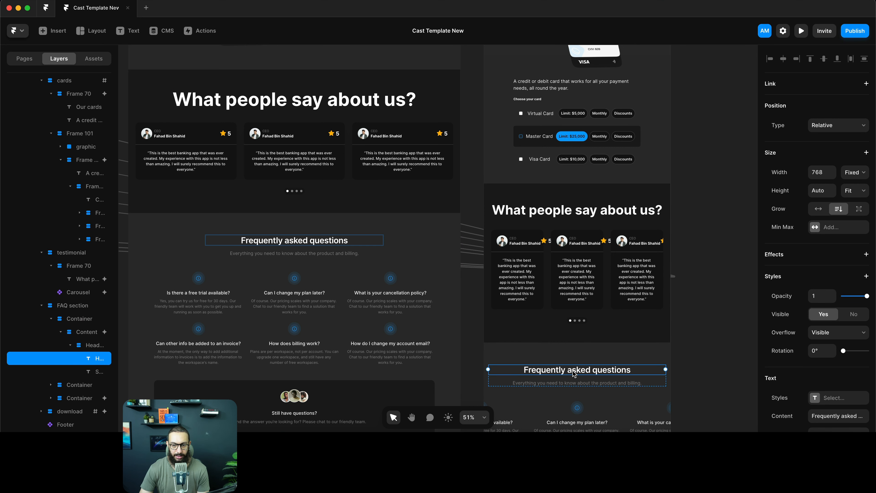
click(308, 243)
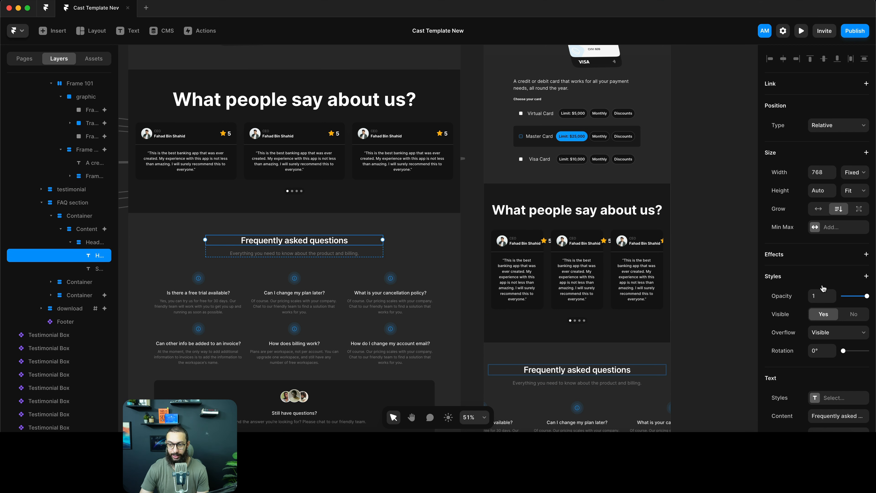
scroll(823, 287, down, 3)
scroll(865, 331, down, 3)
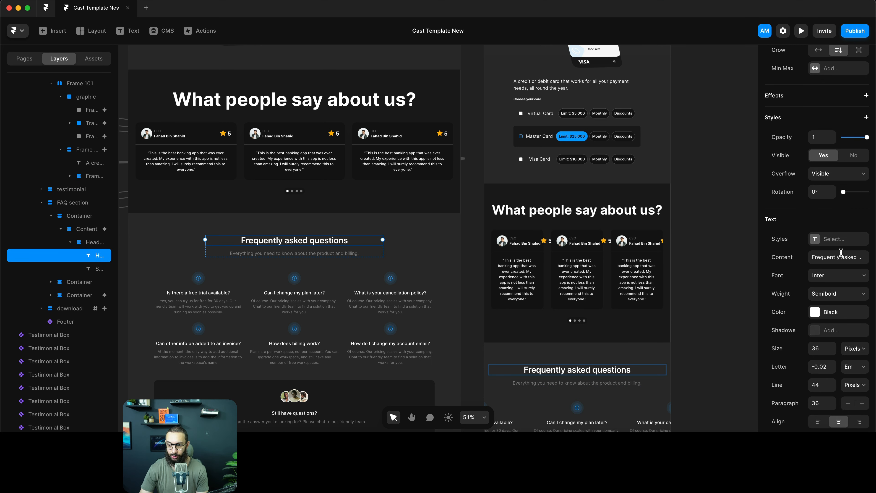
click(836, 246)
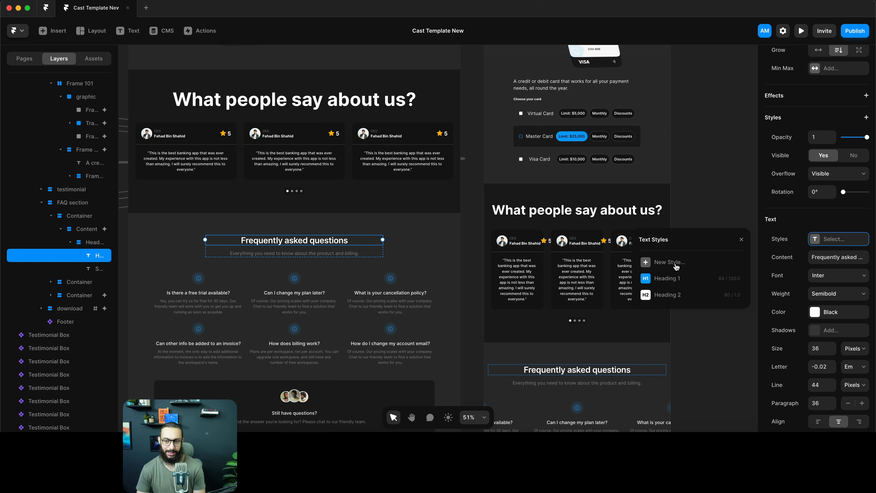
click(667, 296)
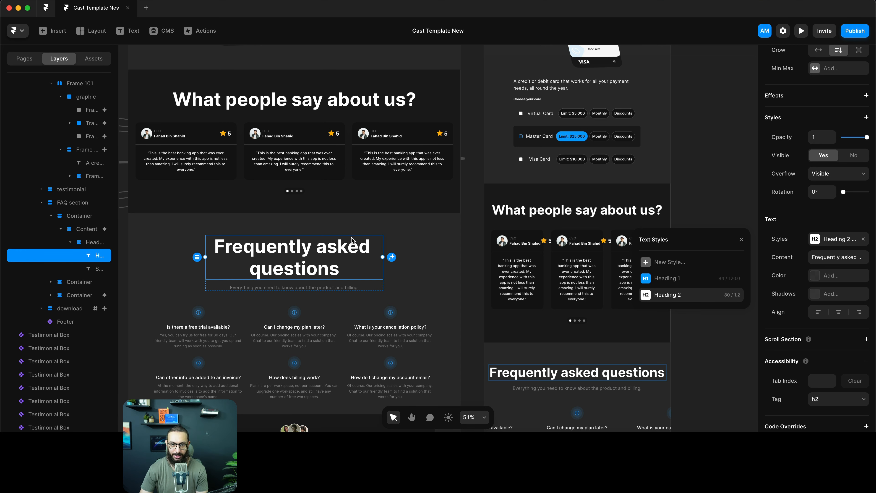
scroll(352, 241, down, 5)
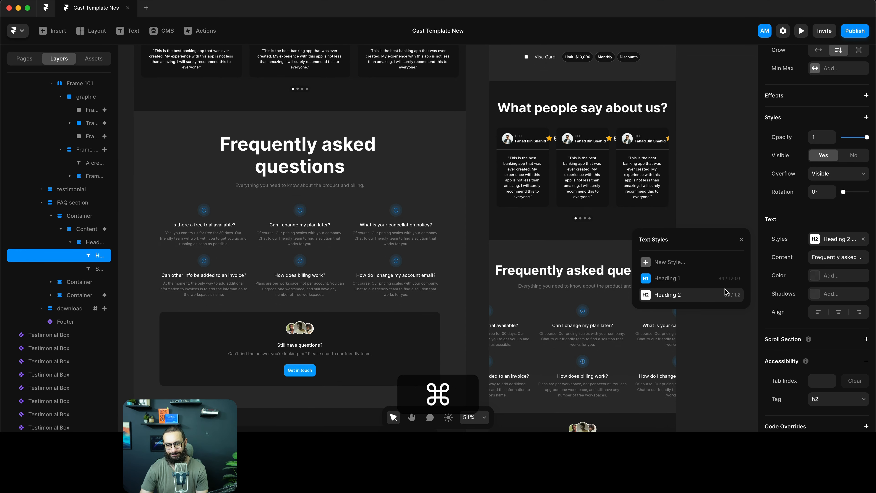
key(super+z)
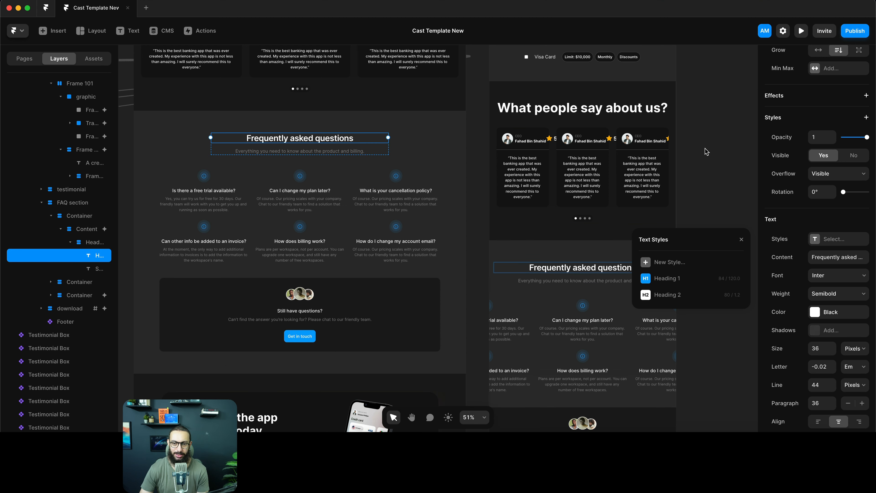
click(699, 186)
Try pasting the copied style onto the desktop's "What people say about us?" heading text
scroll(688, 191, up, 3)
scroll(688, 192, right, 2)
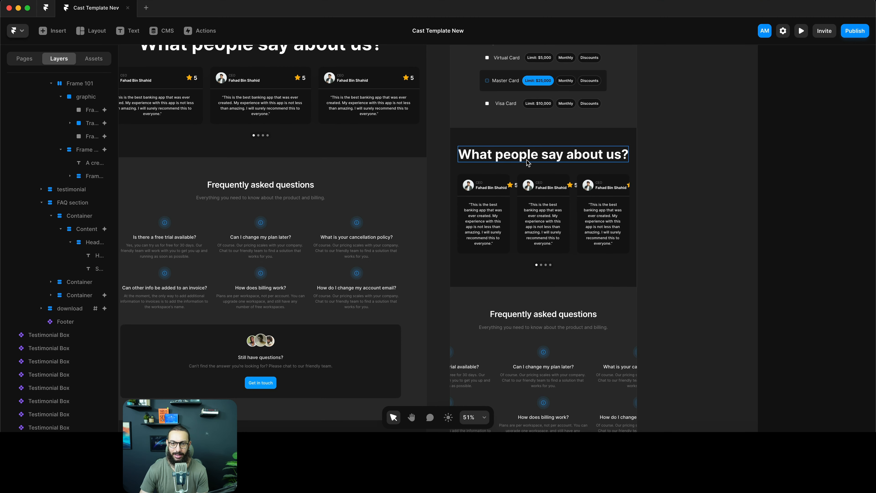
click(528, 159)
scroll(530, 142, up, 5)
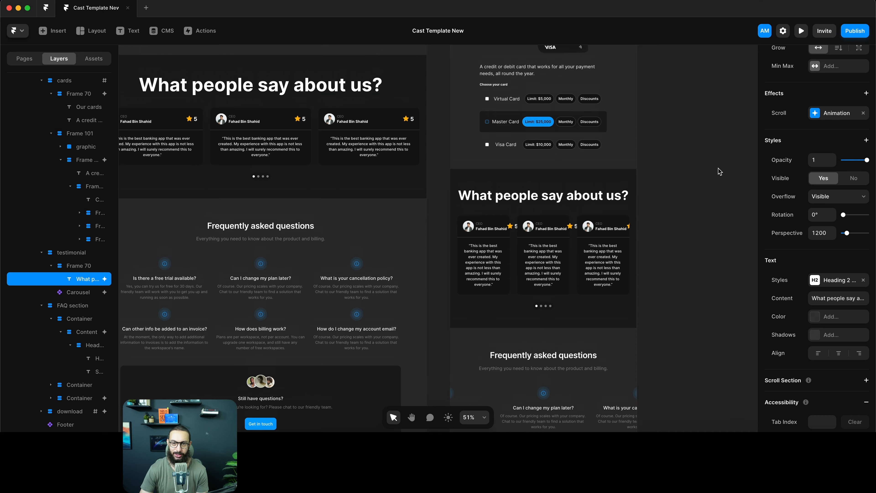
scroll(712, 171, down, 6)
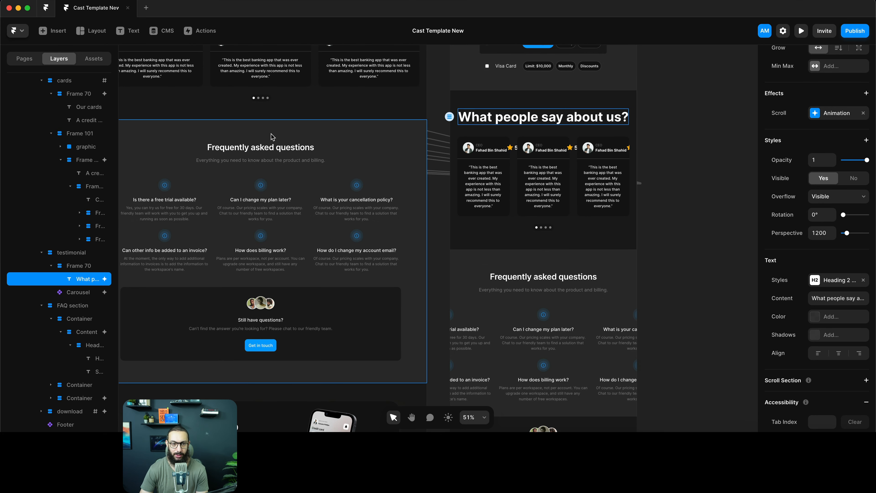
scroll(401, 155, up, 8)
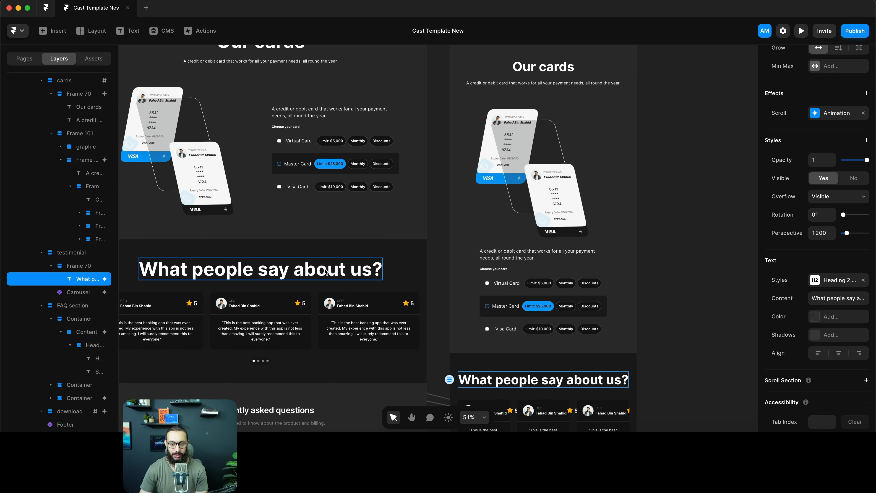
click(335, 277)
scroll(401, 272, down, 5)
scroll(440, 275, up, 5)
key(alt+super+v)
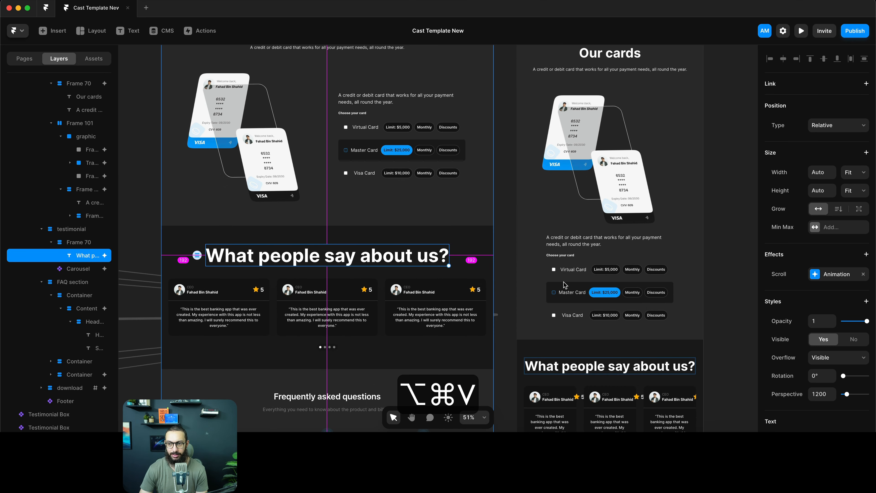
scroll(803, 347, down, 5)
scroll(803, 346, down, 4)
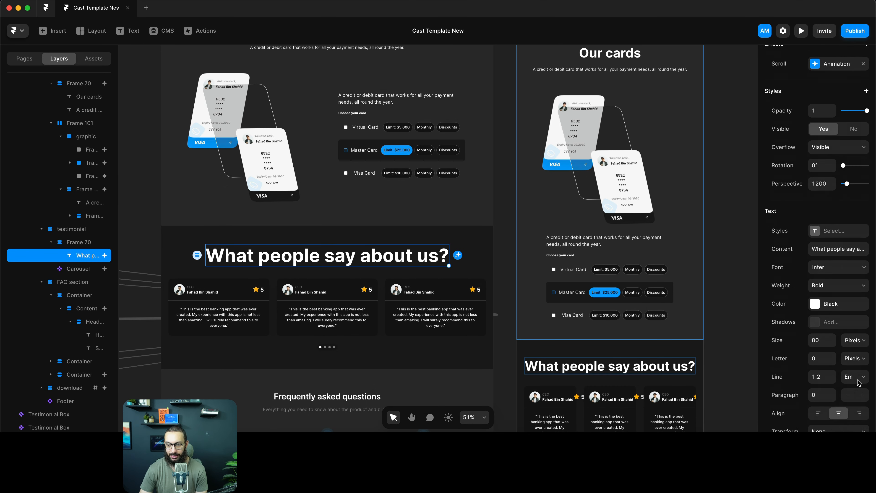
Paste the copied style with 32 left and right padding onto the desktop testimonial's Frame 70 and set its width to 1fr
click(69, 244)
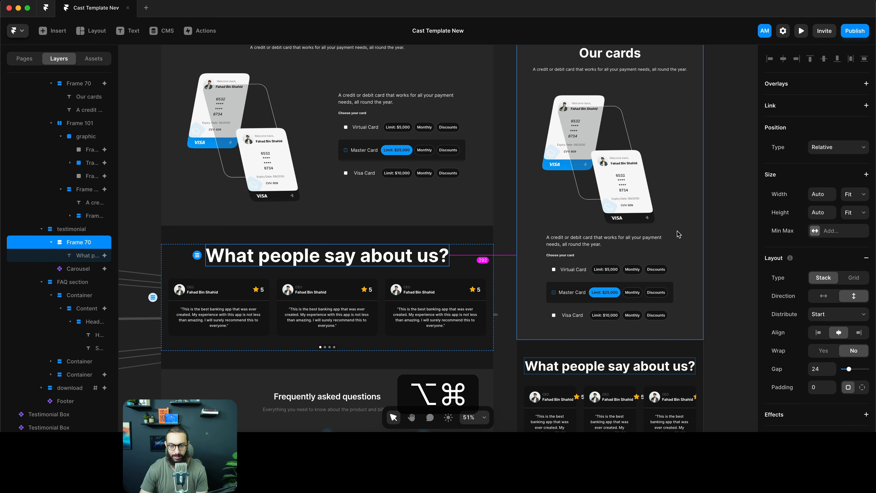
scroll(655, 233, down, 5)
key(alt+super+v)
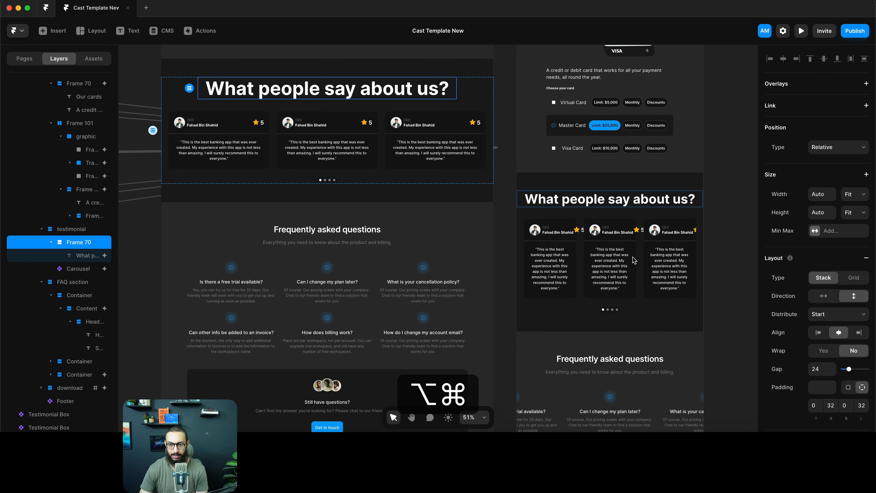
scroll(678, 234, up, 3)
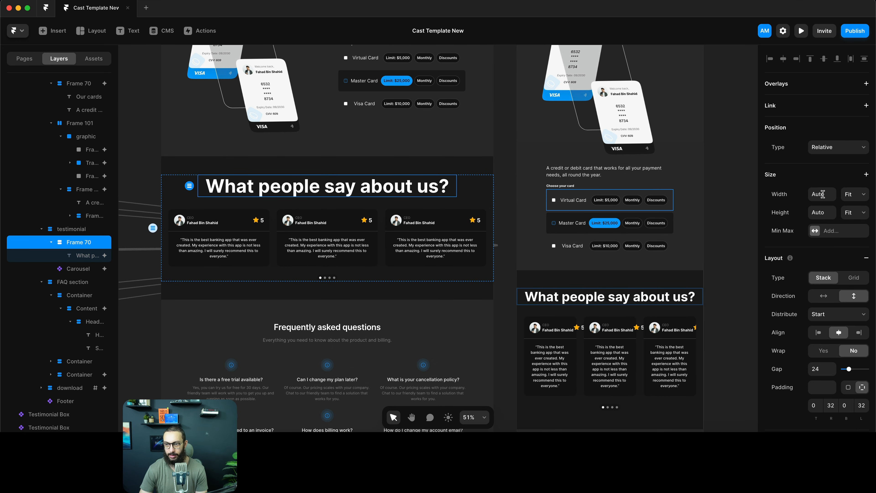
click(822, 194)
text(1fr)
key(Return)
click(734, 191)
Set the width of the container around the desktop's FAQ question grid to 1fr
scroll(734, 192, down, 1)
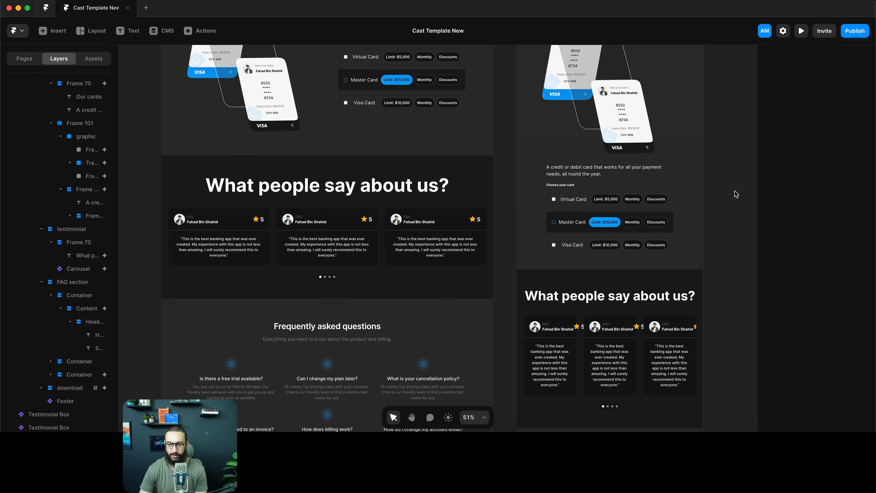
scroll(735, 192, down, 6)
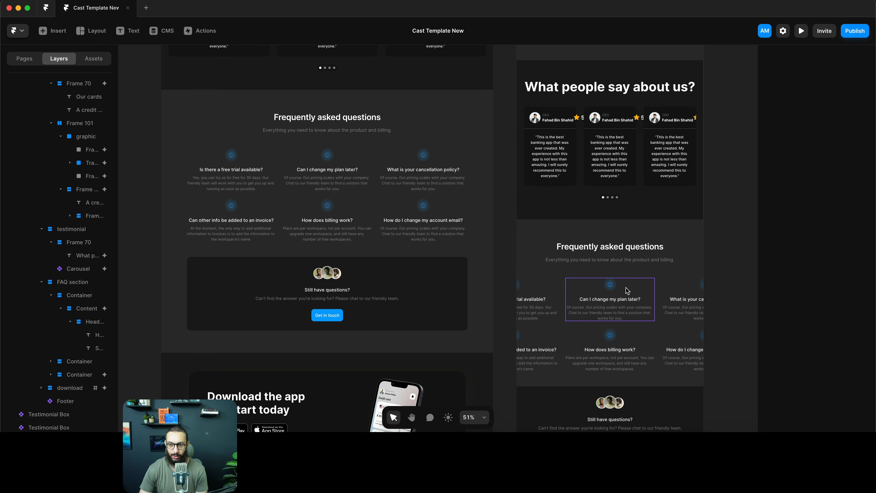
click(661, 285)
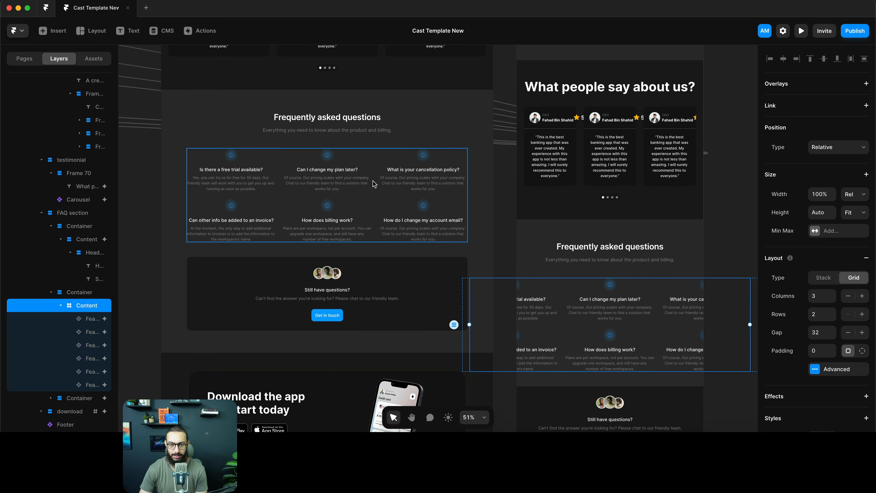
click(375, 197)
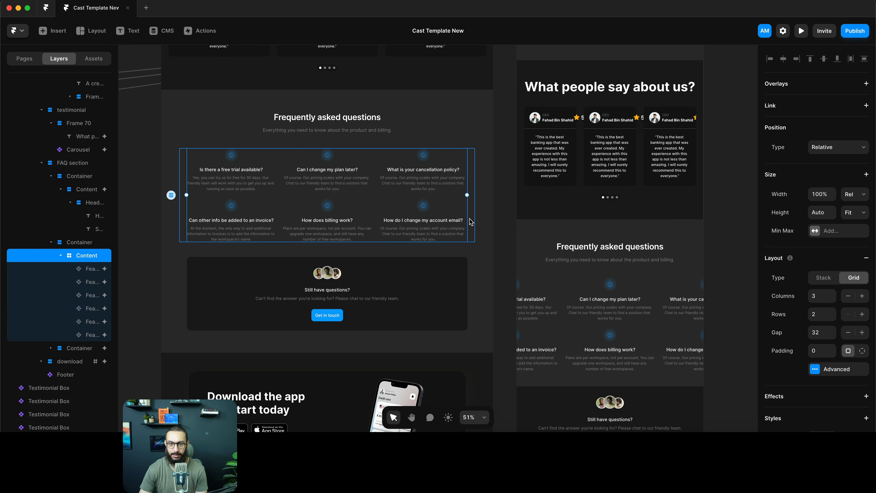
key(shift+Return)
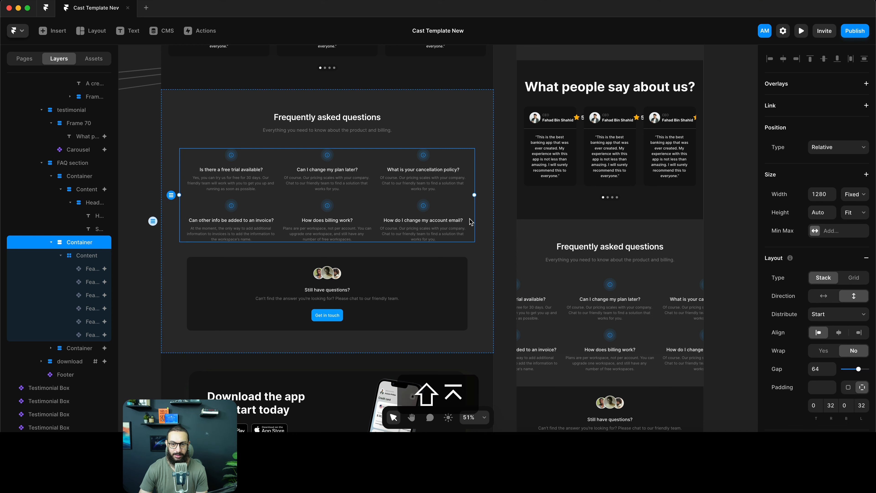
click(822, 205)
text(1fr)
key(Return)
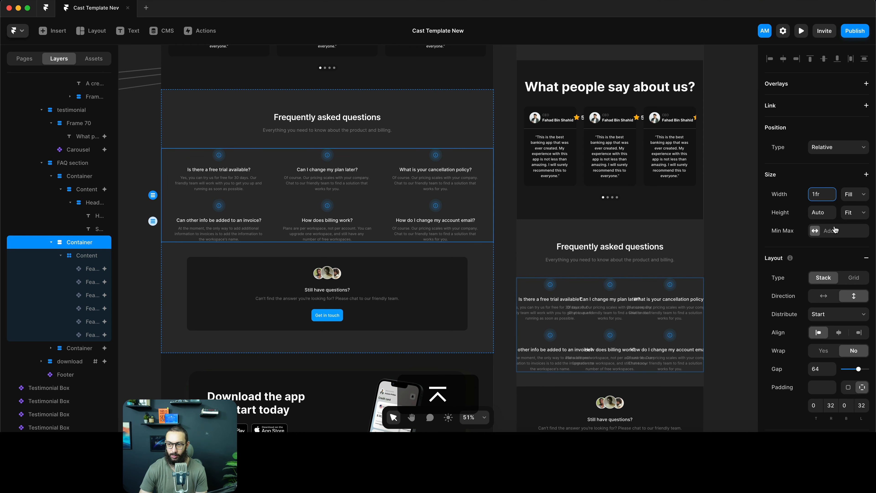
Add a fixed maximum width of 1280 to the container around the desktop's FAQ question grid
click(832, 230)
click(846, 240)
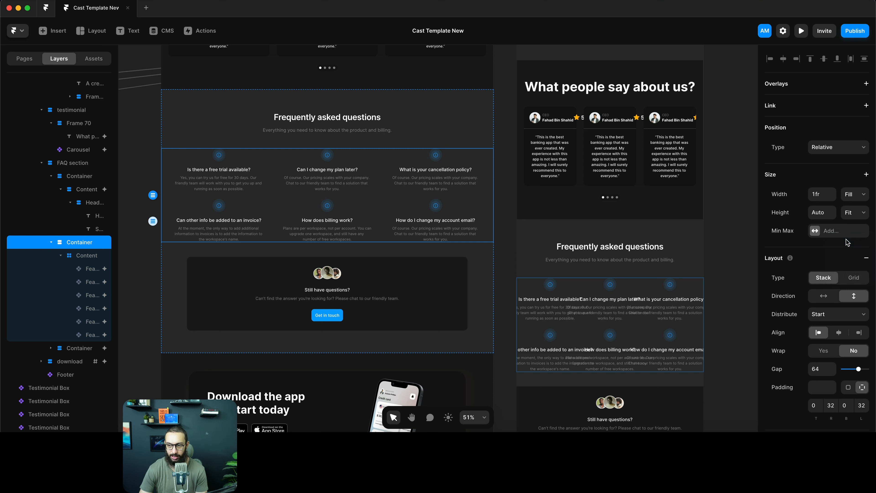
text(1280)
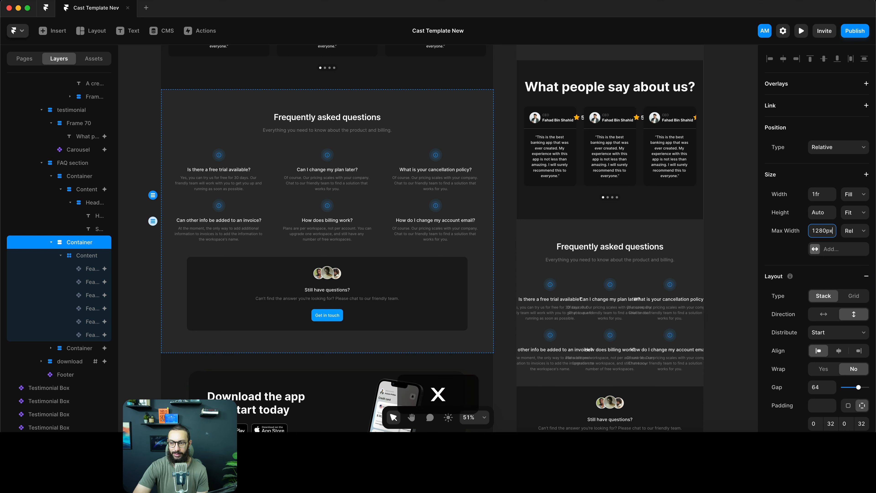
key(Return)
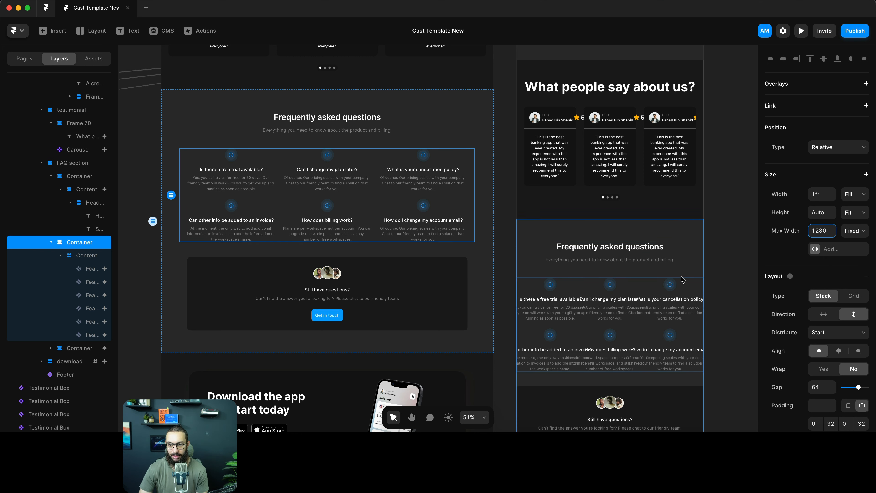
Set the tablet FAQ question grid to 2 columns
click(687, 283)
key(shift+Return)
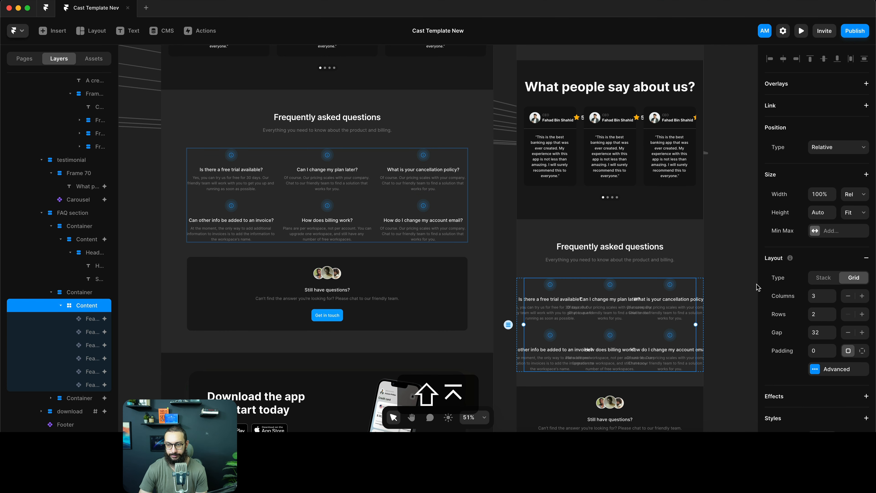
key(shift+Return)
key(Return)
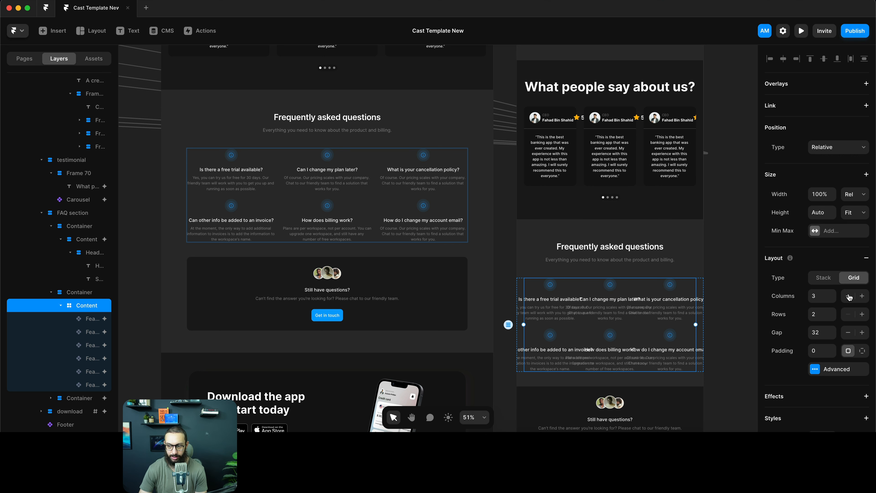
click(861, 296)
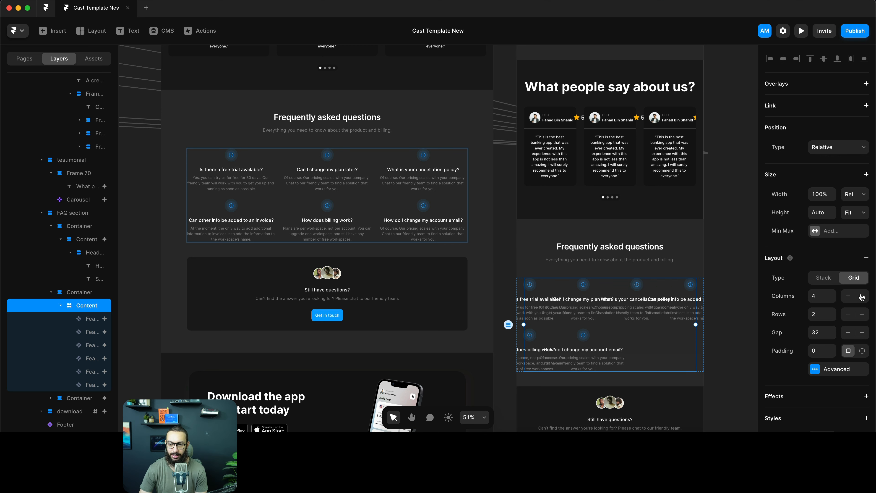
double_click(847, 297)
scroll(714, 273, down, 5)
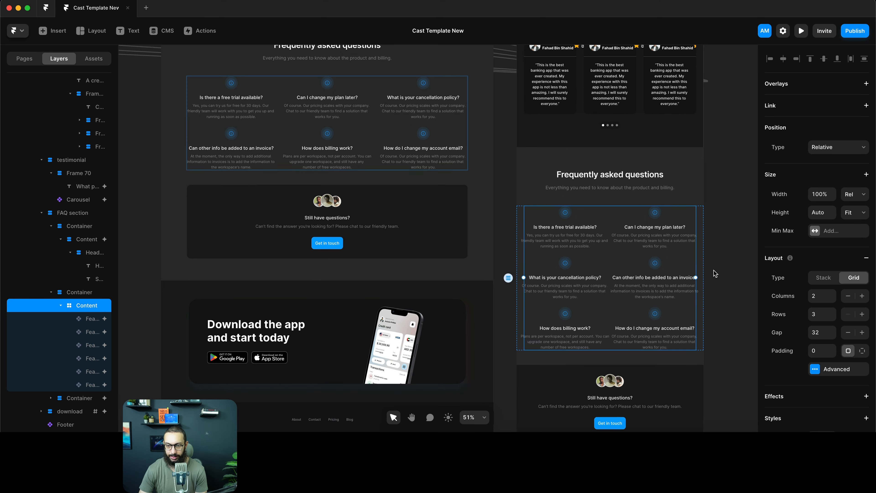
Set the gap of the tablet FAQ question grid to 64
click(827, 331)
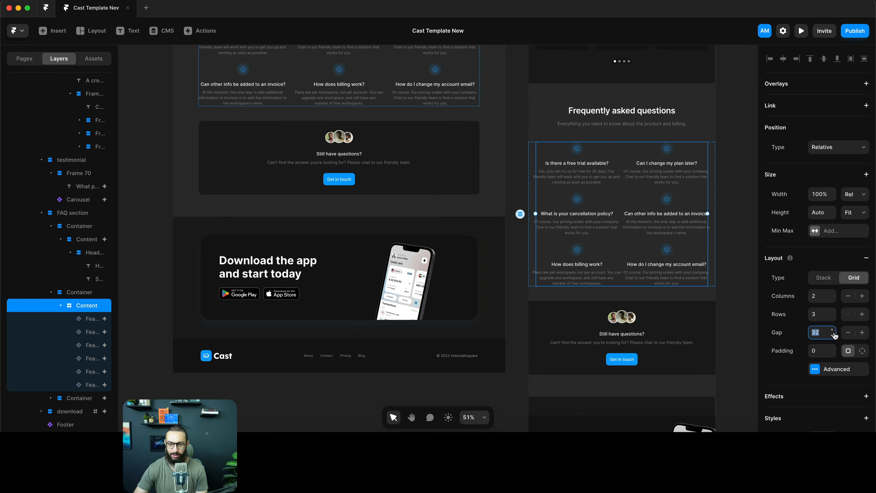
text(60)
key(Return)
key(super+a)
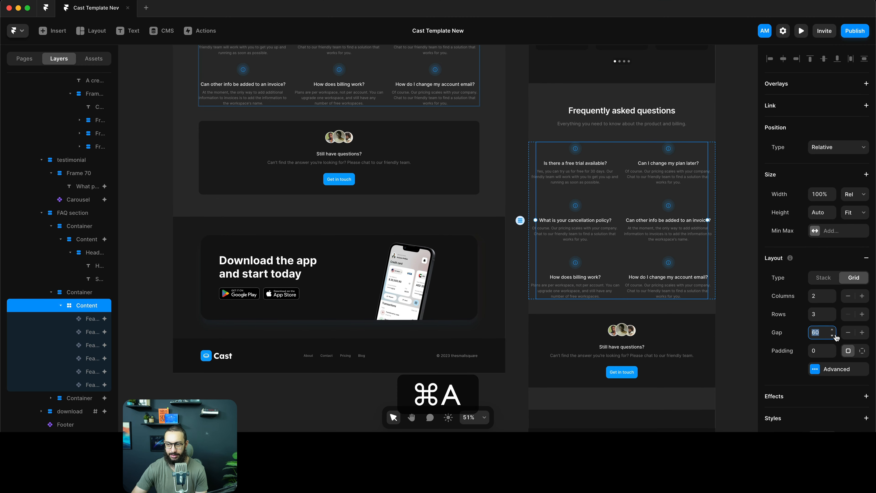
text(64)
key(Return)
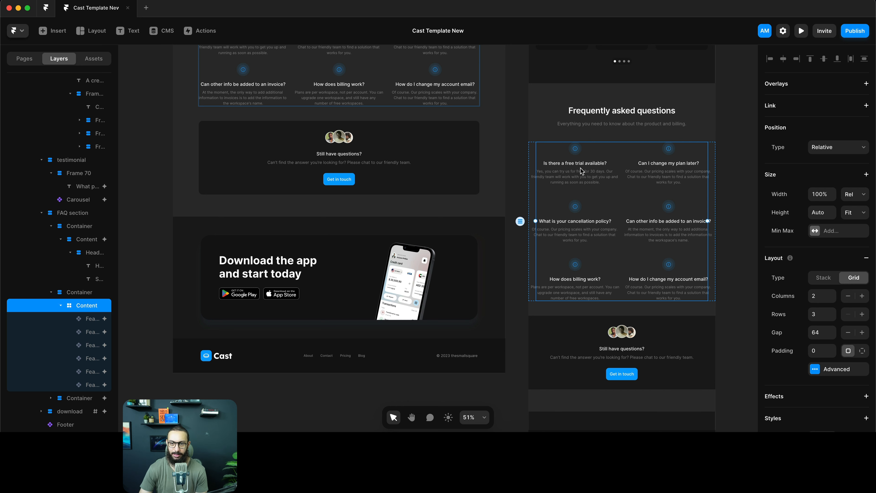
Open the Feature text Box component used by the FAQ questions for editing
click(580, 167)
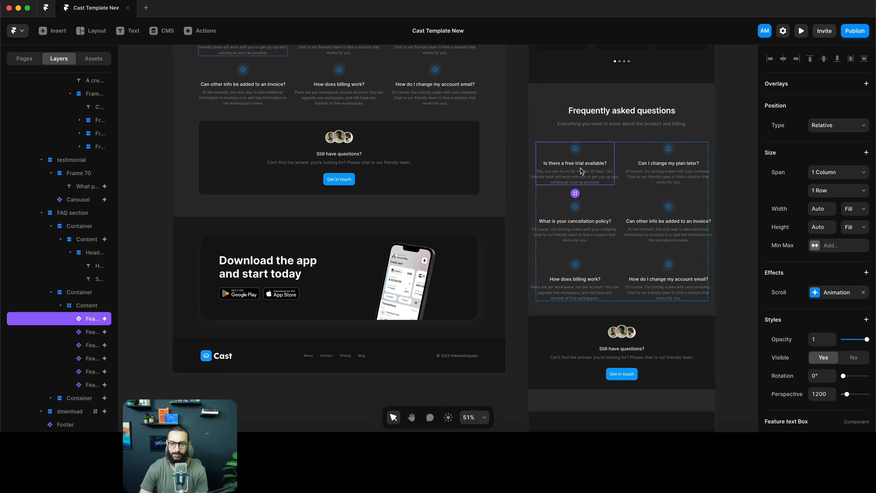
click(697, 193)
click(678, 175)
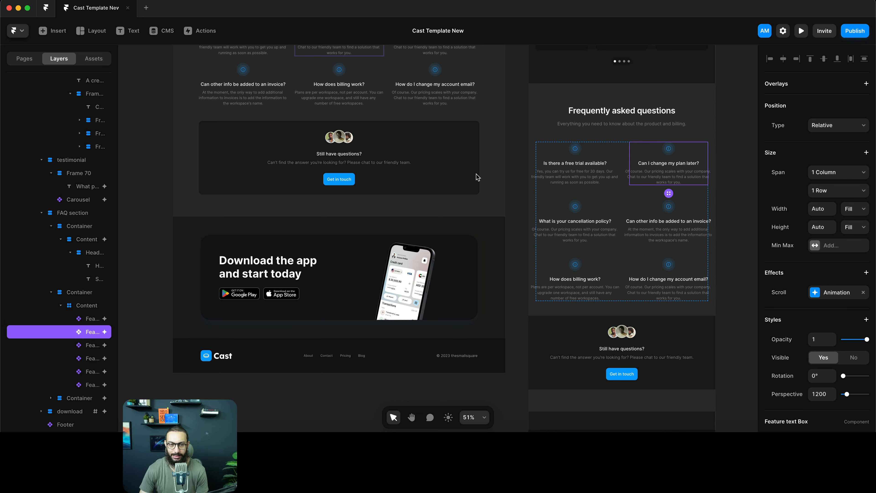
scroll(398, 151, up, 5)
click(335, 133)
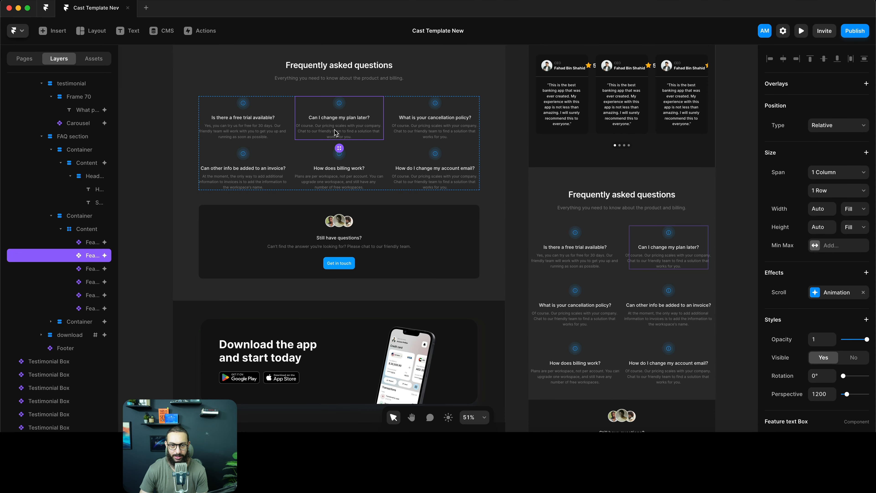
click(286, 134)
double_click(262, 121)
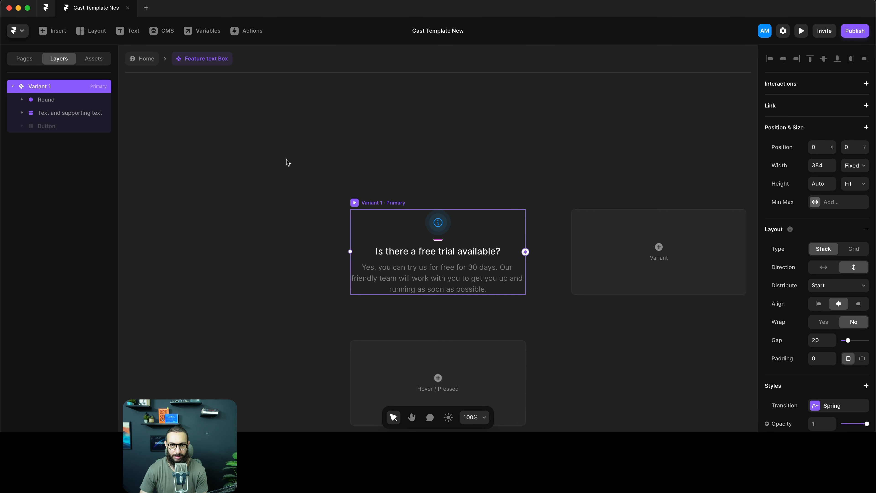
Set the widths of the component's supporting text and title text to 1fr and return to the Home page
click(402, 278)
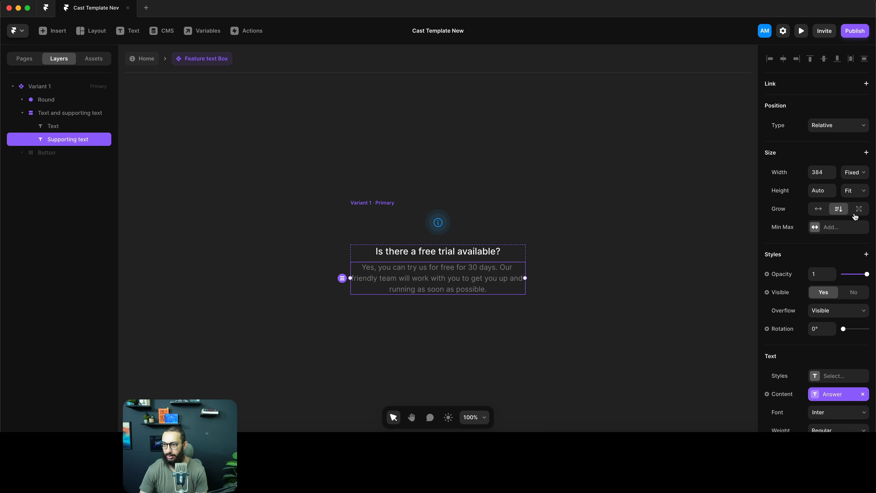
text(1fr)
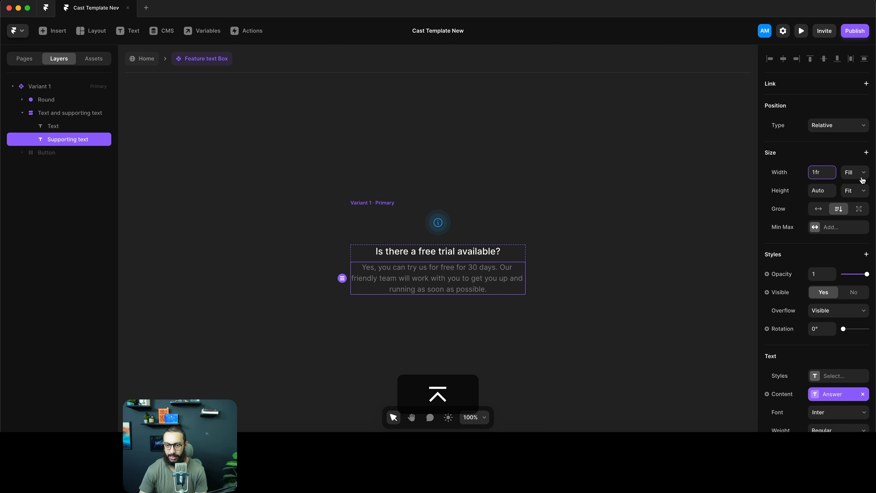
click(366, 251)
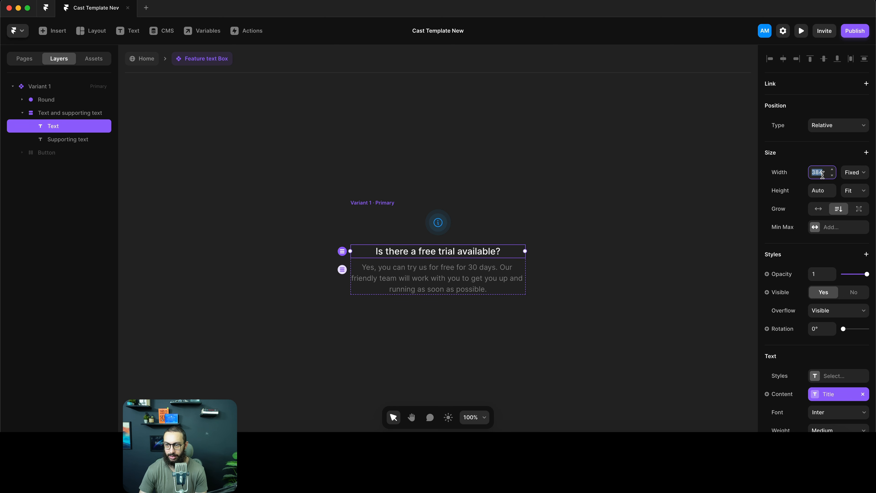
text(1fr)
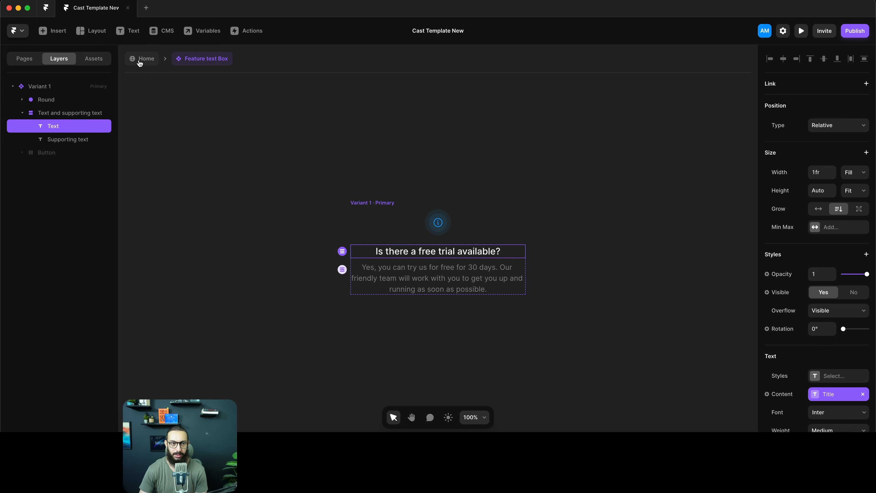
click(143, 58)
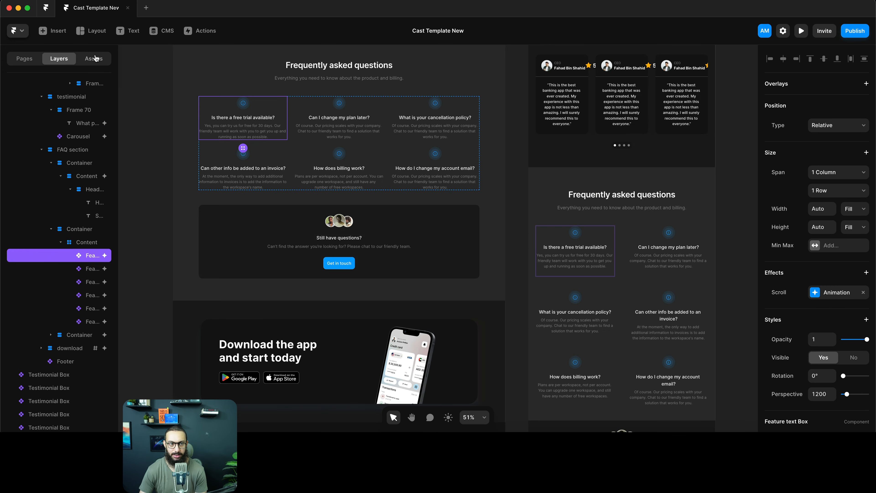
Set the width of the desktop's "Still have questions?" content card to 1fr
click(616, 290)
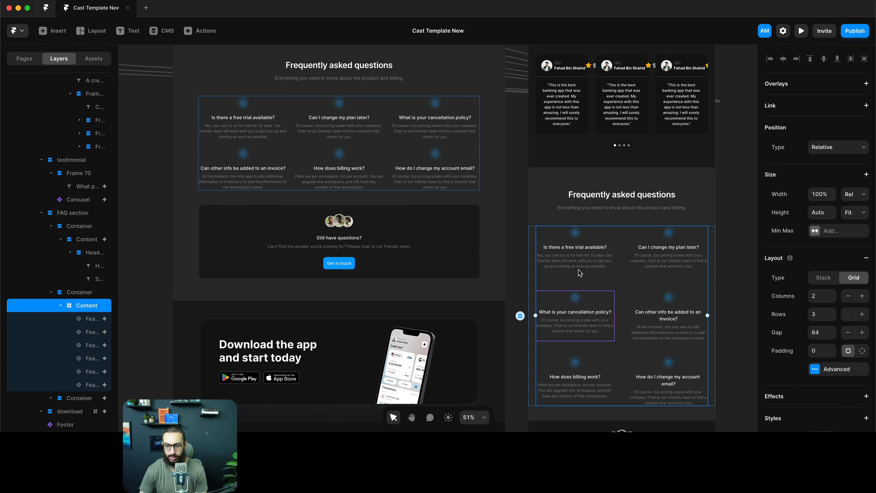
scroll(586, 242, down, 5)
scroll(571, 172, right, 2)
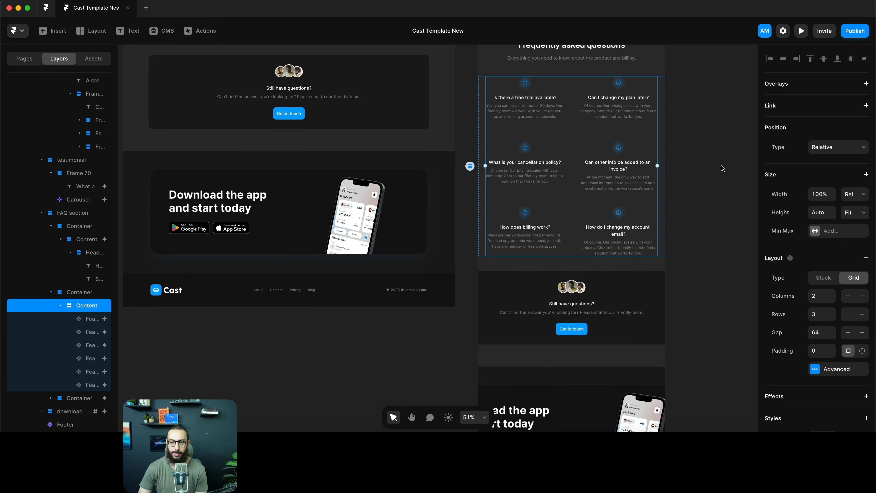
click(689, 170)
scroll(688, 170, down, 3)
click(607, 208)
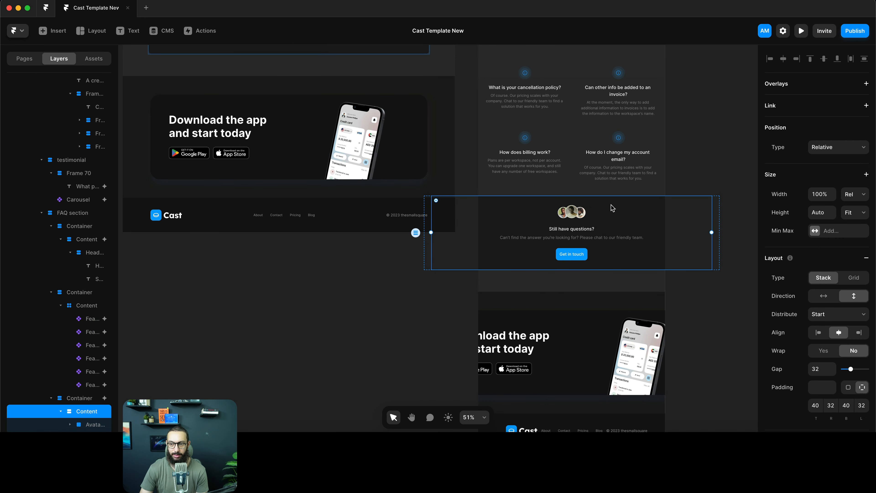
scroll(219, 114, up, 3)
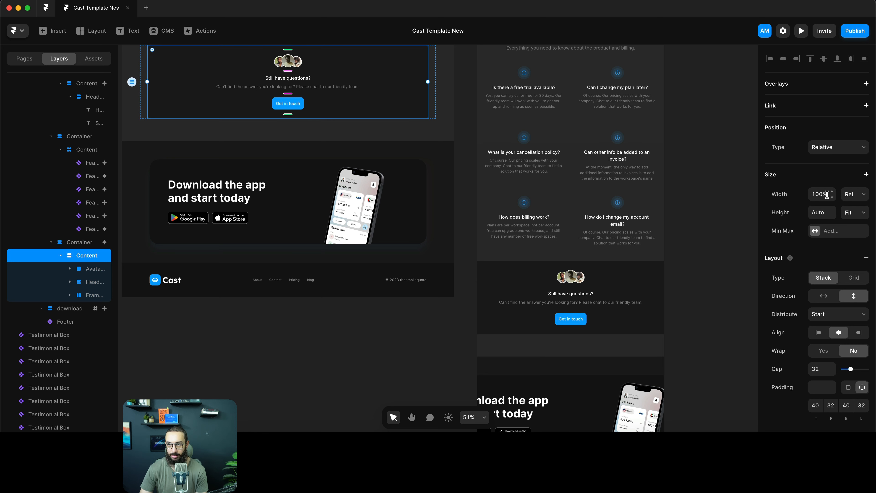
text(1fr)
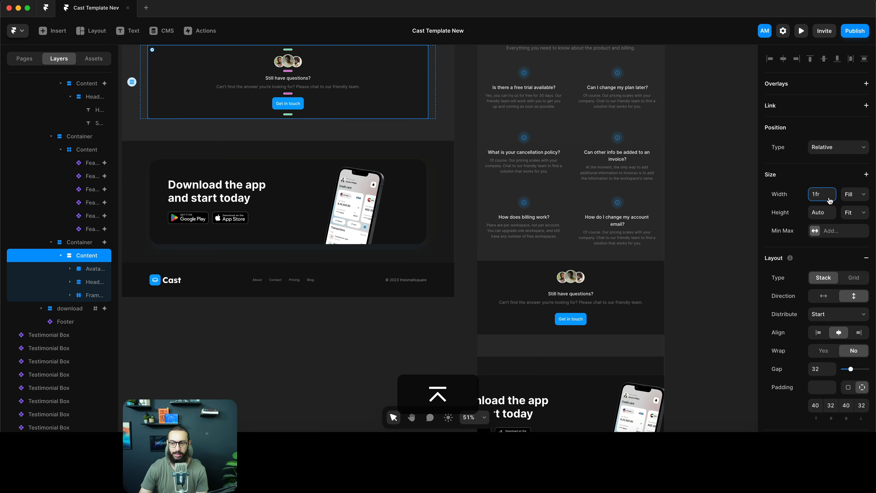
Set the width of the container around the desktop's "Still have questions?" card to 1fr
scroll(321, 147, up, 3)
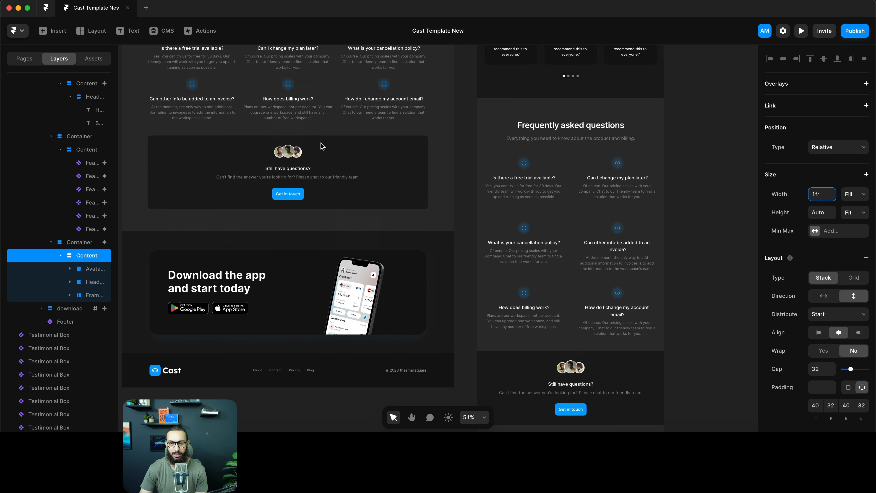
click(435, 155)
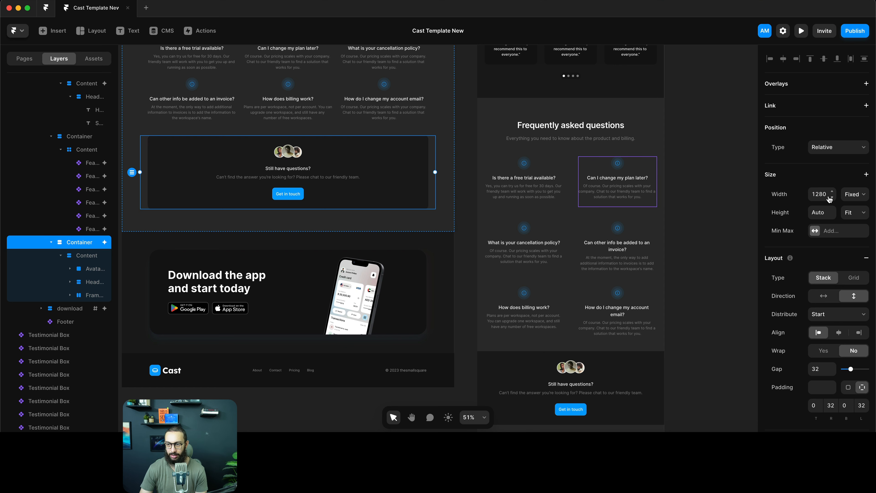
text(1fr)
key(Return)
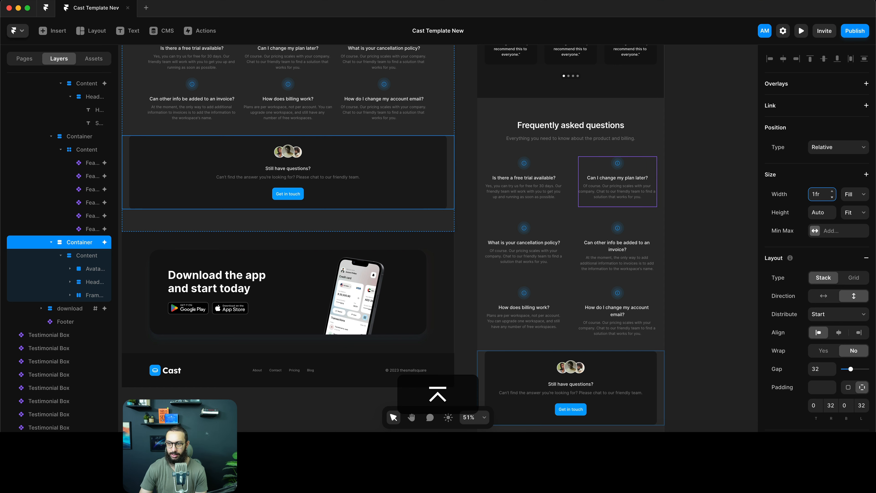
Add a maximum width of 1280 to the container around the desktop's "Still have questions?" card
scroll(827, 202, down, 4)
scroll(827, 202, up, 4)
click(831, 166)
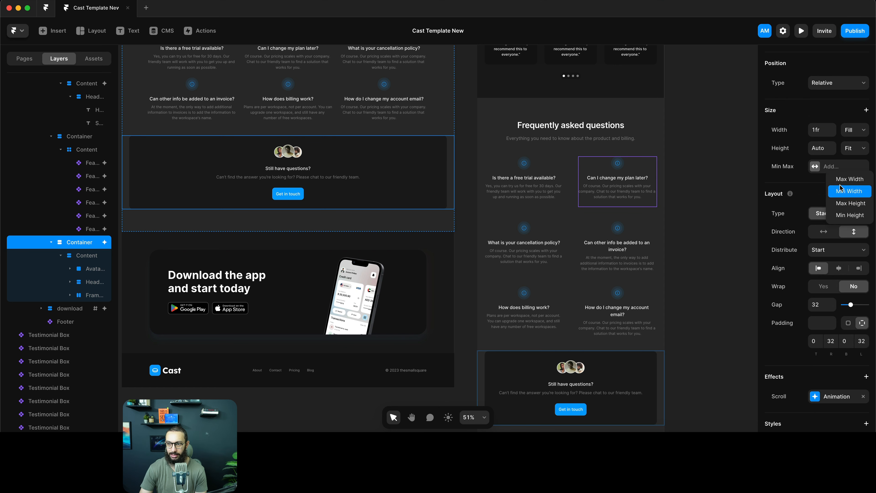
click(848, 179)
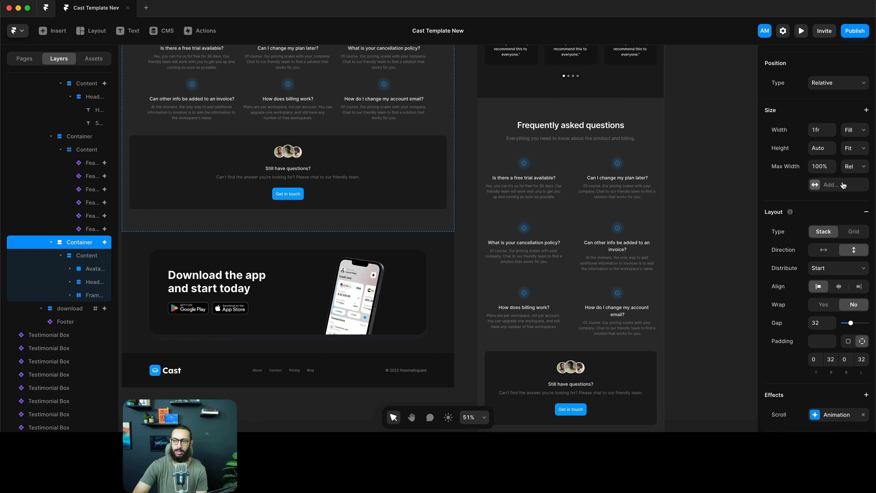
click(821, 166)
text(1280)
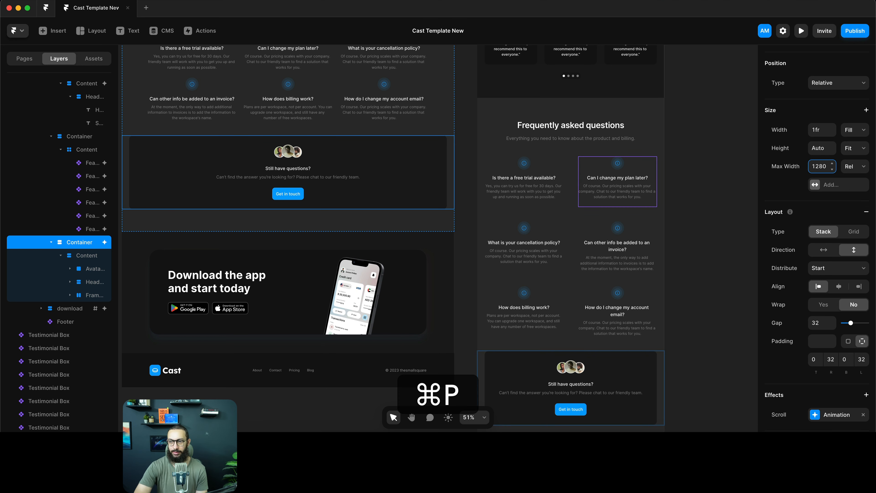
key(Return)
click(688, 186)
Examine the size and stack settings of the tablet download section and its heading-and-badges frame
scroll(689, 185, down, 5)
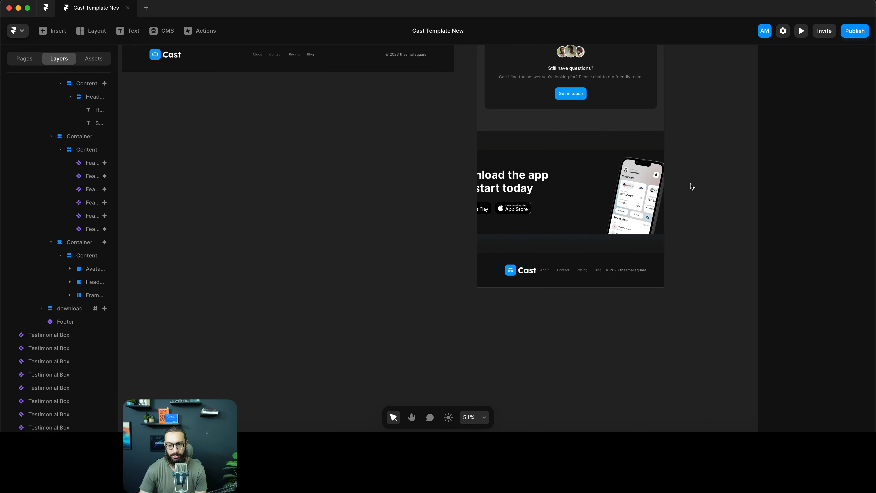
click(586, 183)
scroll(568, 242, up, 2)
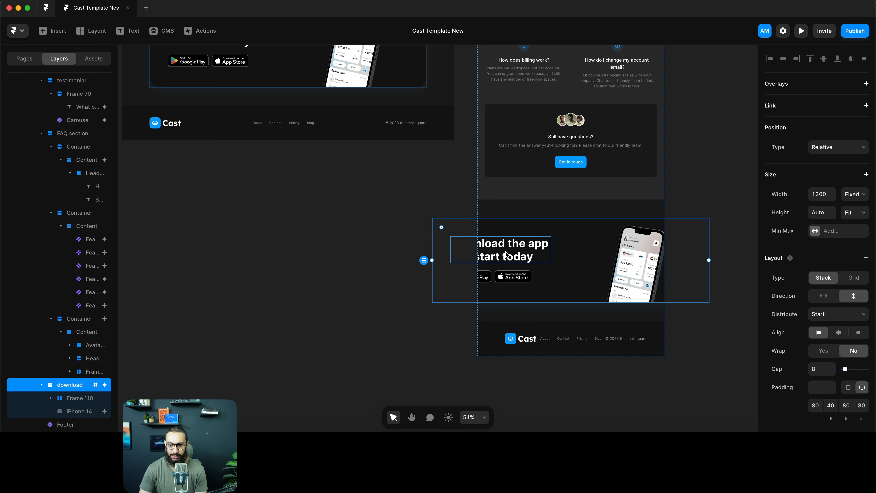
click(499, 257)
scroll(55, 369, down, 2)
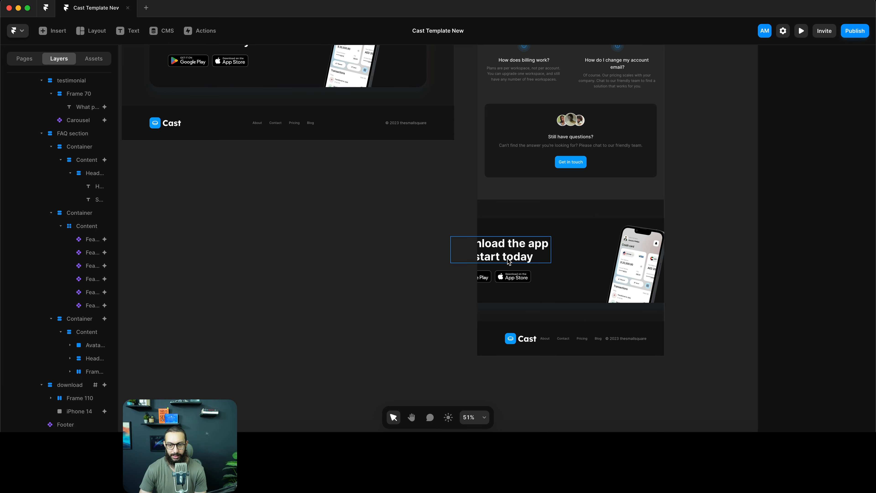
click(515, 264)
key(shift+Return)
key(shift+Return)
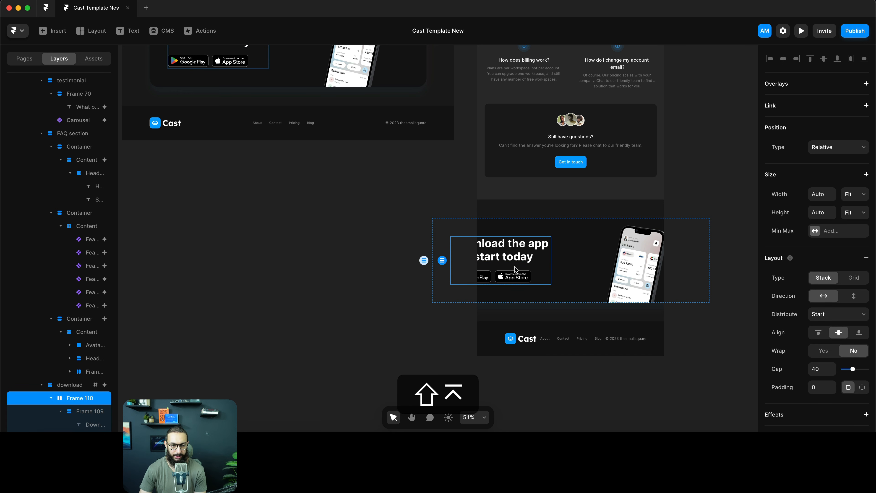
Try to switch the position type of the tablet download section's iPhone 14 image to Relative
click(647, 259)
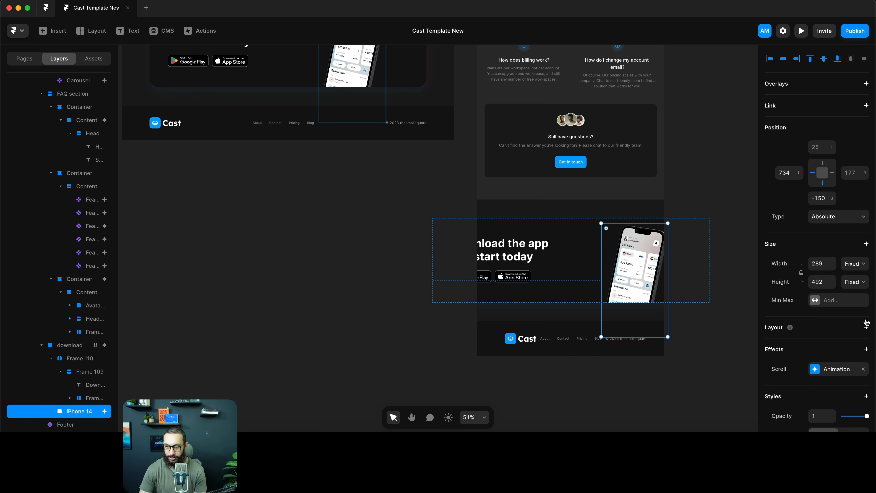
scroll(838, 241, down, 3)
click(835, 174)
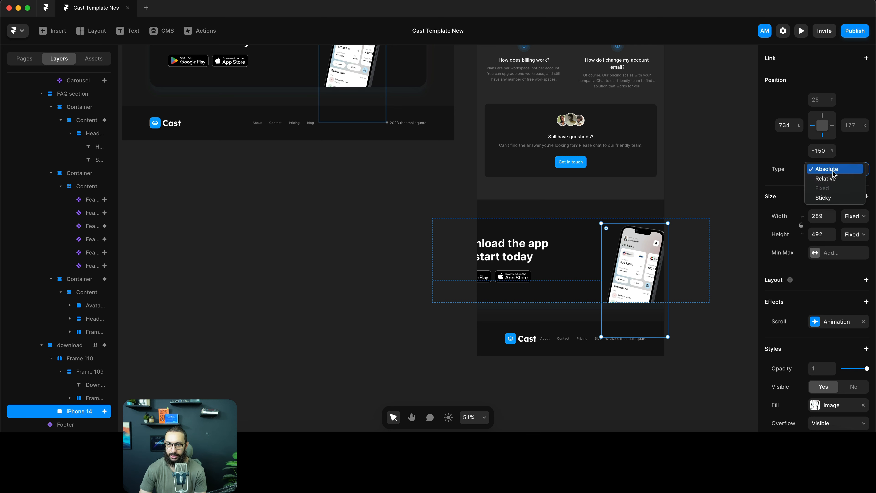
click(831, 180)
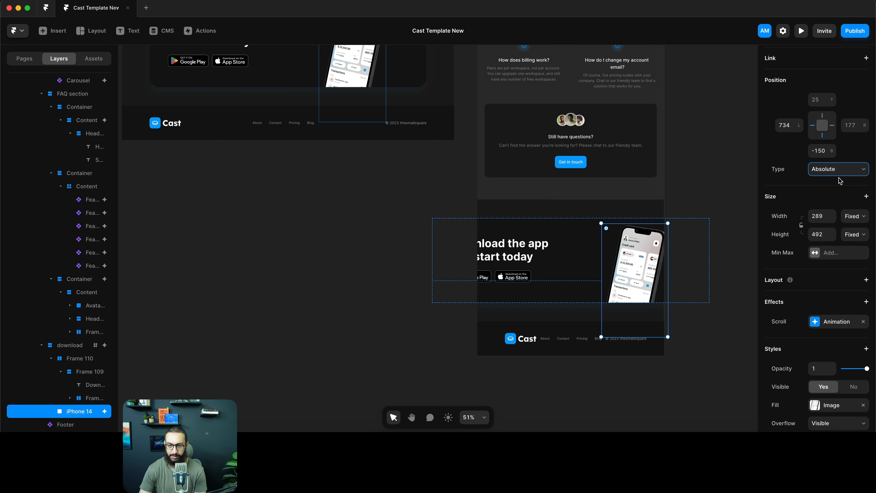
Set the tablet download section's width to 1fr so it fills its container
click(592, 272)
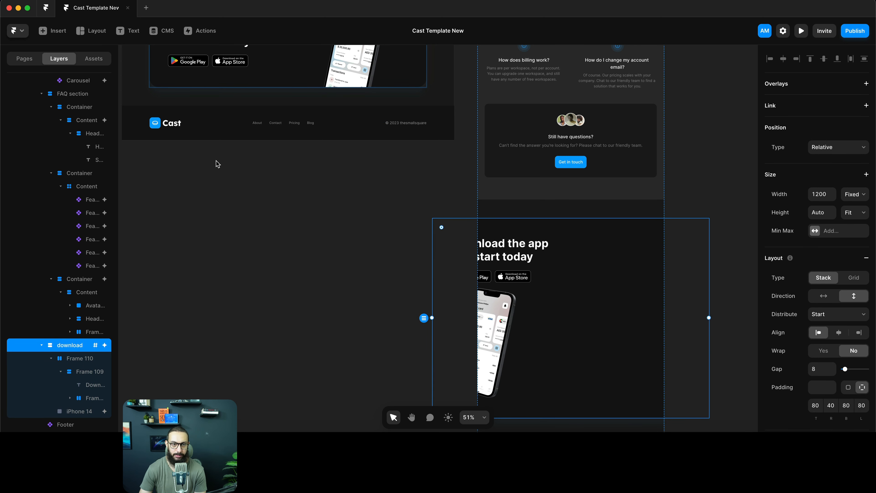
text(1fr)
key(Return)
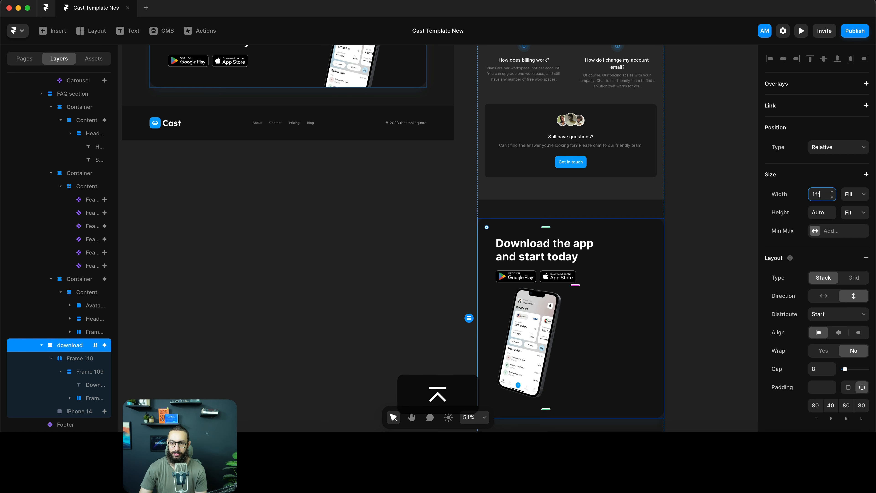
click(830, 230)
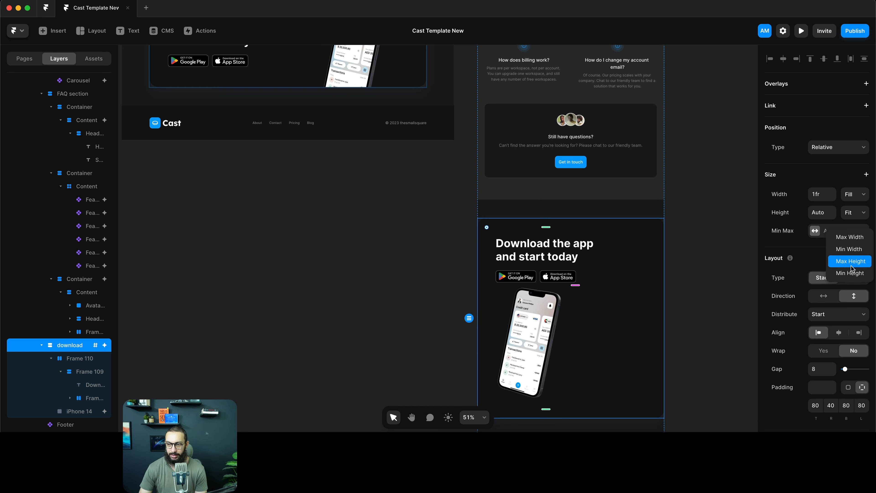
key(super+z)
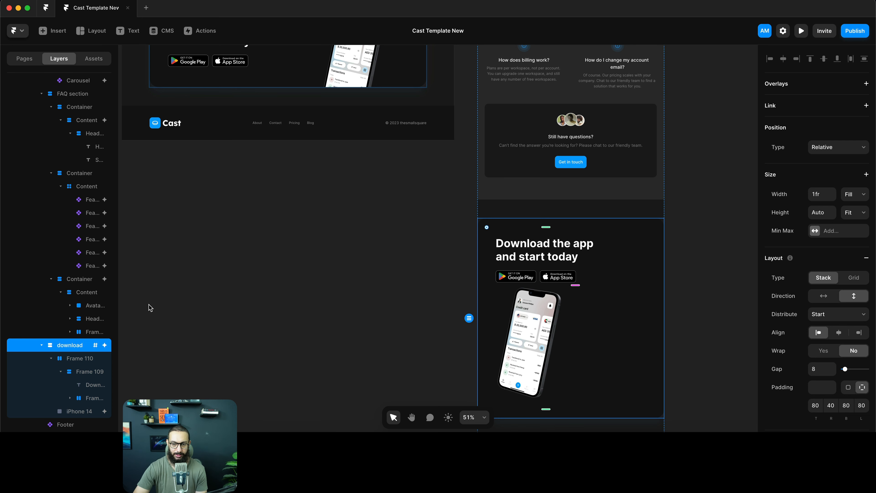
Center-align the tablet download section's stack and set its gap to 48
scroll(557, 209, down, 3)
scroll(557, 210, right, 2)
click(538, 171)
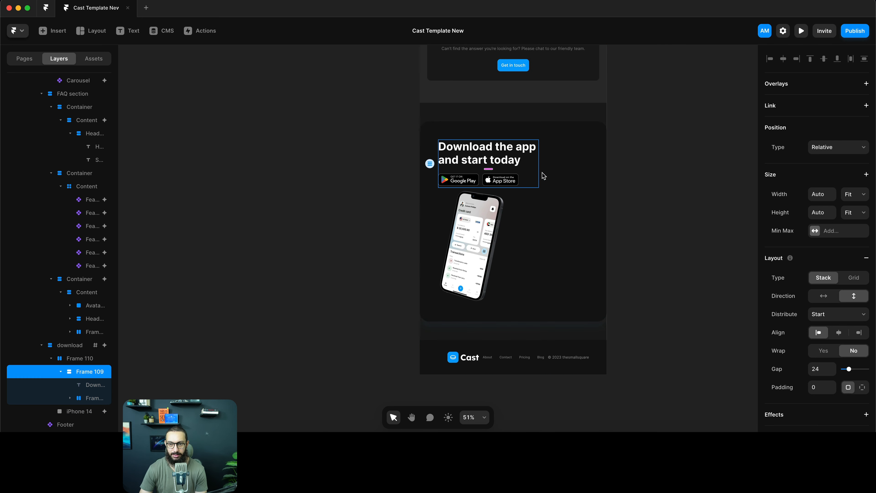
click(580, 192)
click(839, 332)
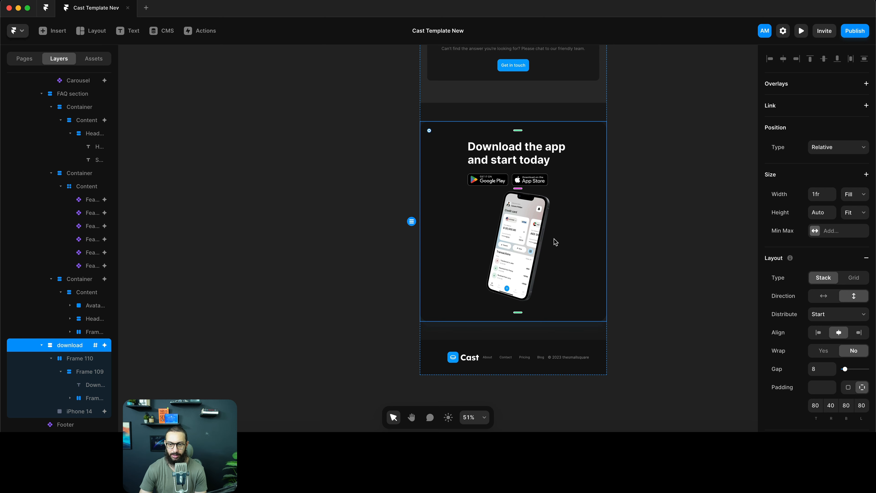
text(24)
key(Return)
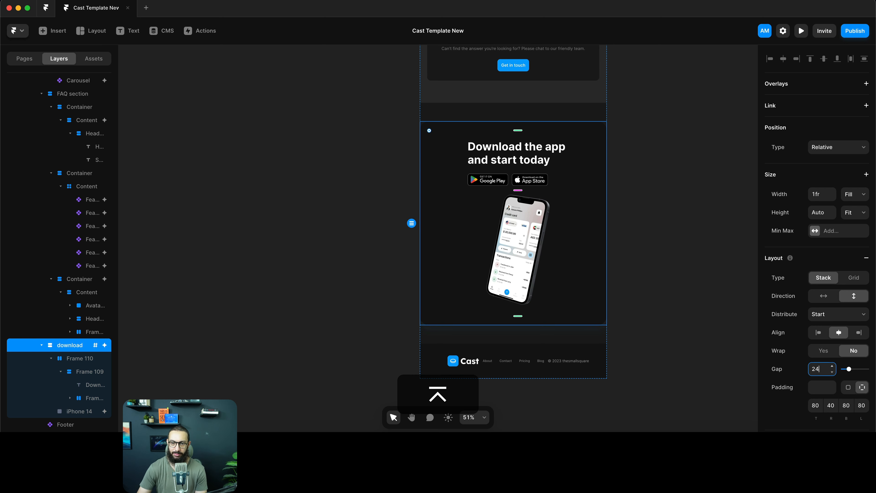
key(super+a)
text(48)
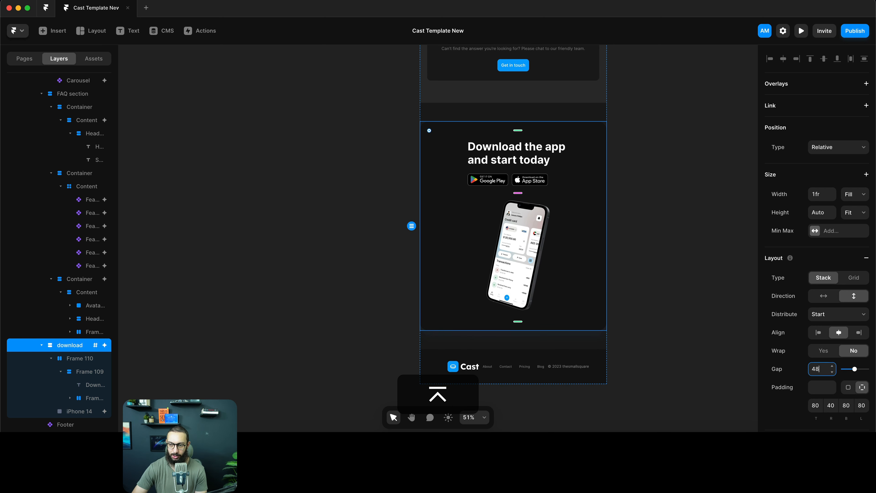
Try halving the height of the iPhone 14 image in the tablet download section, then undo it
click(527, 260)
scroll(870, 286, up, 3)
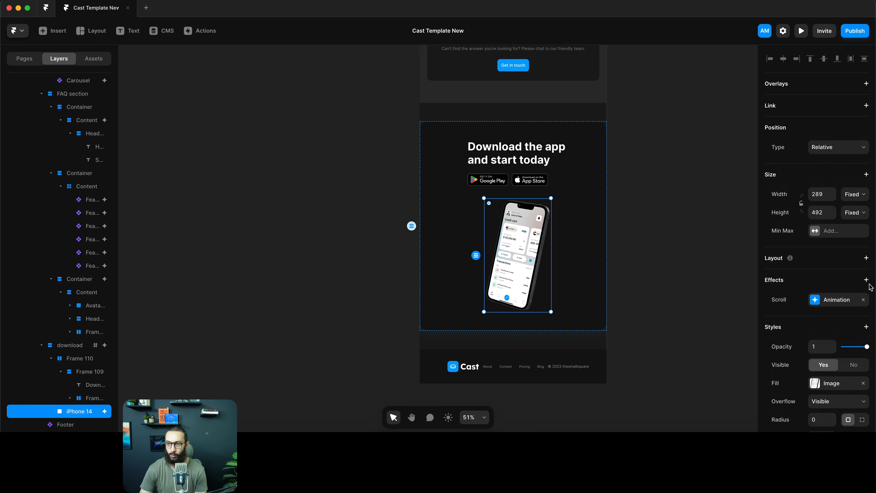
key(Right)
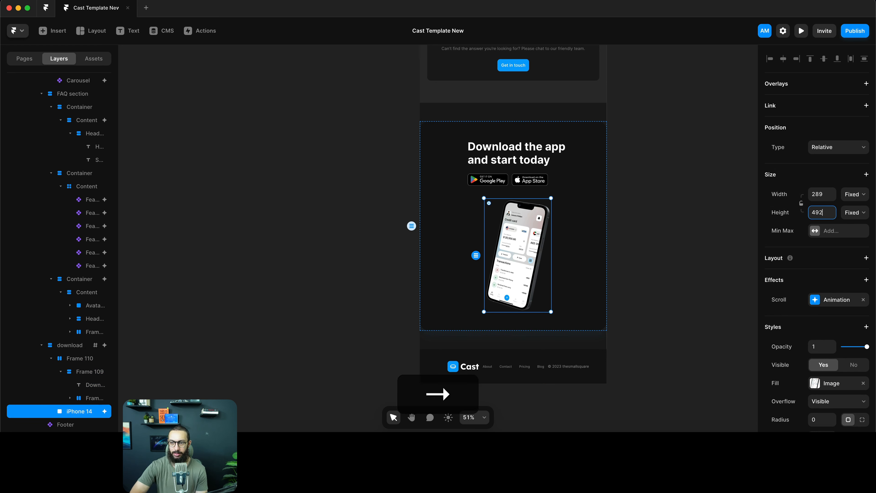
text(/2)
key(Return)
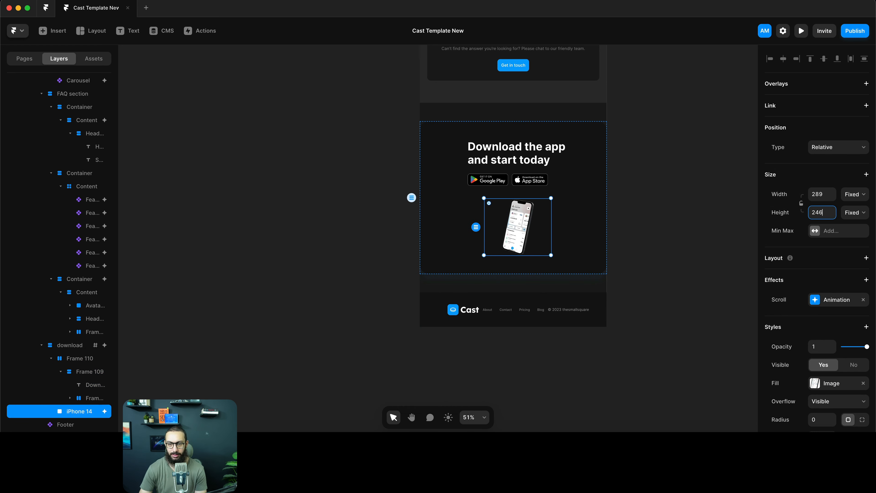
key(super)
key(super+z)
key(super+z)
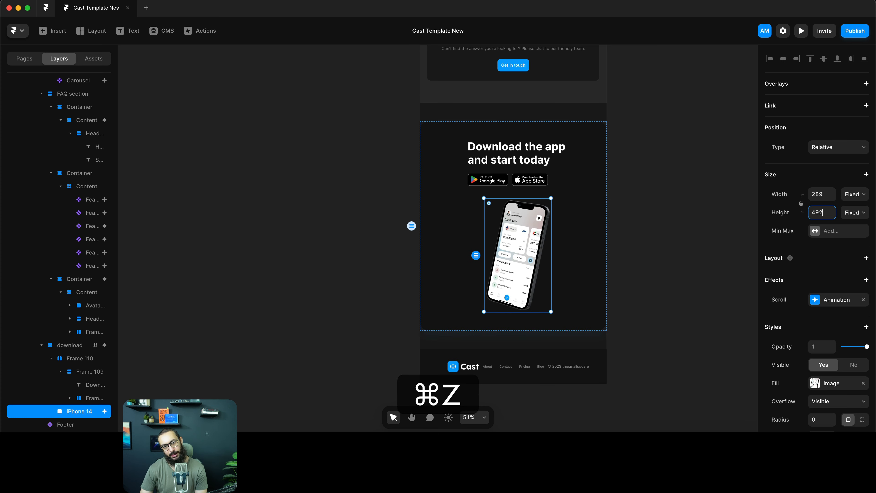
Preview the page at a width of 678 to check the download section, then return to the canvas
key(super+p)
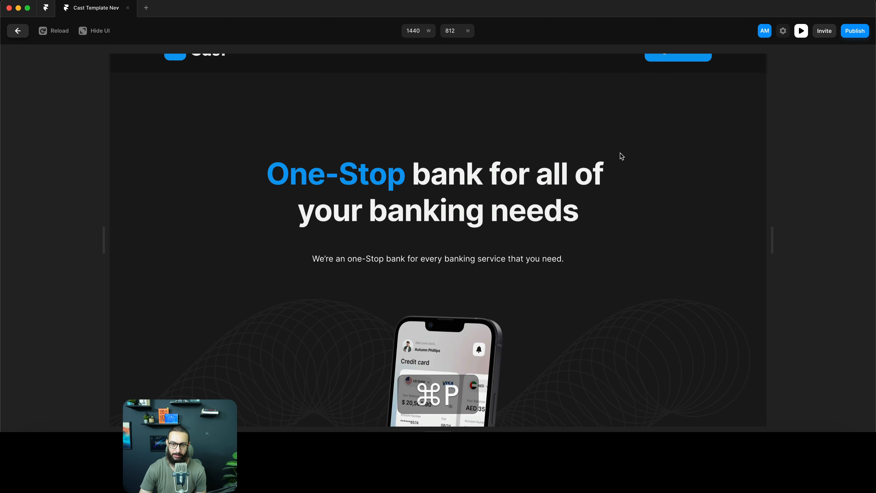
scroll(620, 154, down, 15)
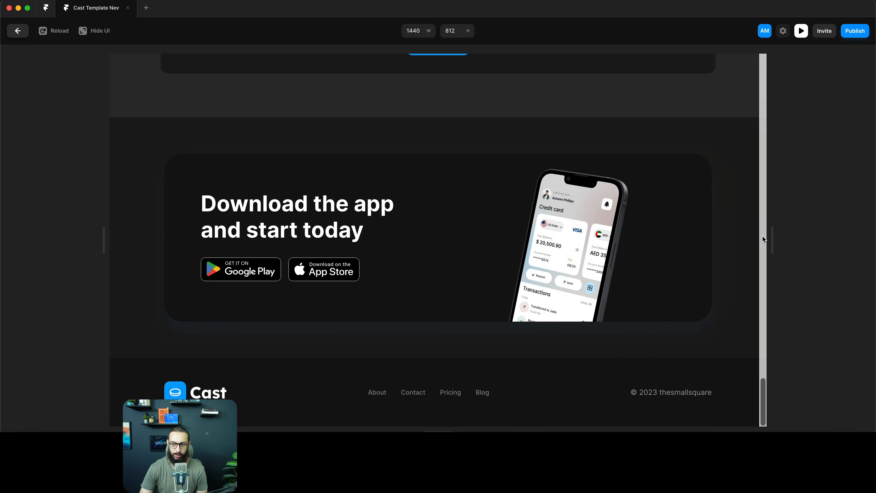
drag(771, 235, 597, 224)
scroll(572, 272, down, 15)
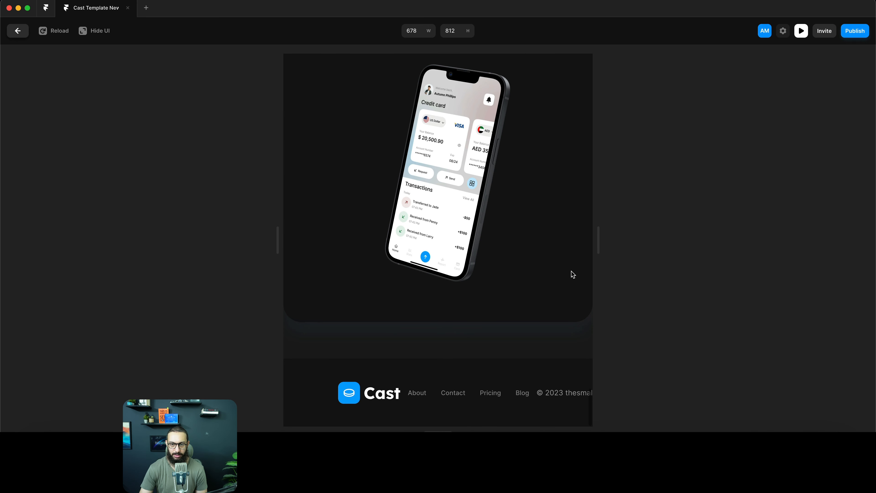
scroll(571, 272, up, 10)
key(Escape)
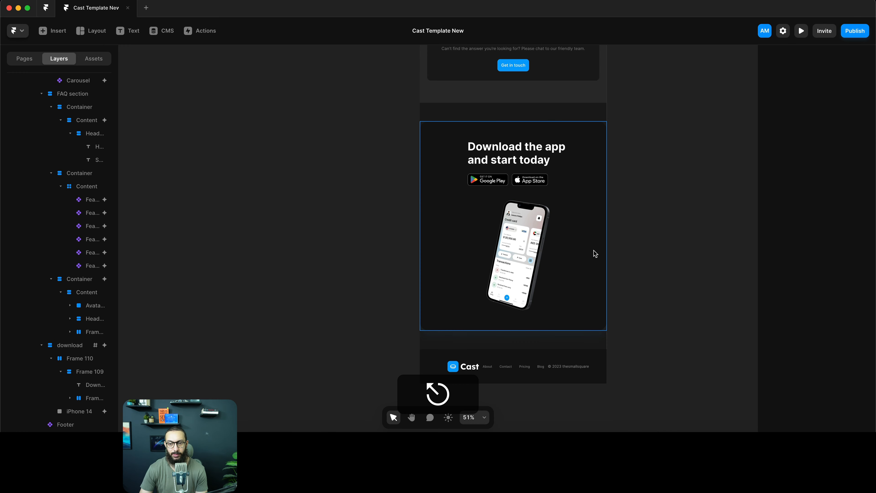
Set the width of the heading stack in the desktop "Still have questions?" card to 1fr
scroll(590, 247, up, 6)
scroll(250, 165, left, 5)
scroll(250, 164, up, 5)
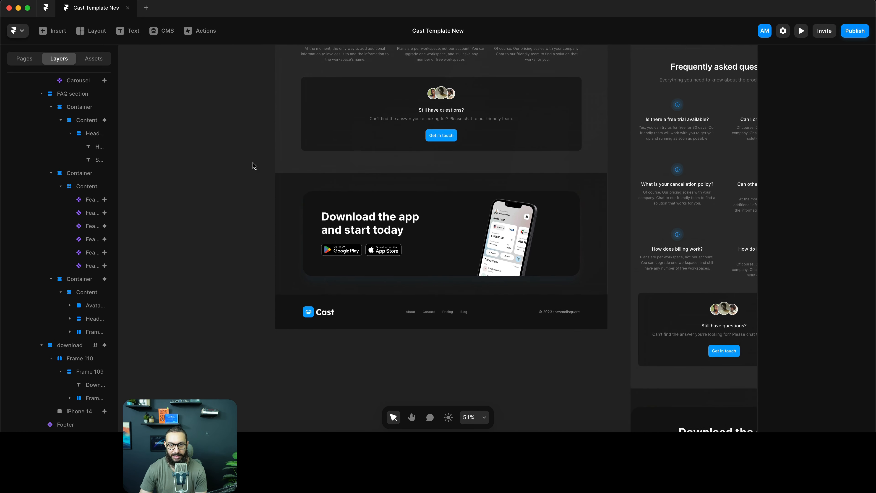
click(401, 171)
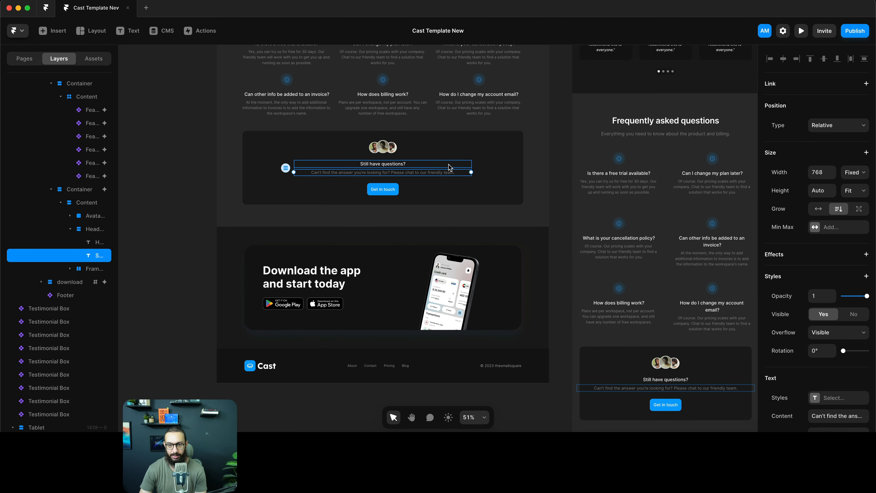
key(shift+Return)
click(816, 194)
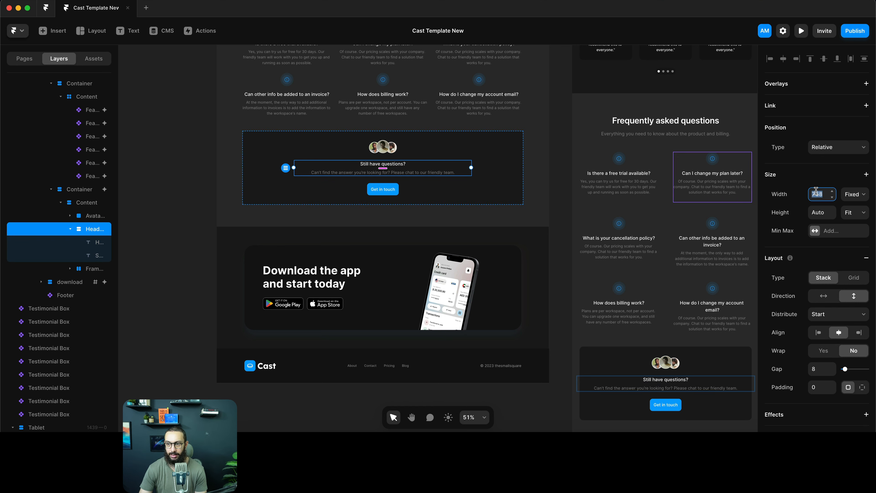
text(1fr)
key(Return)
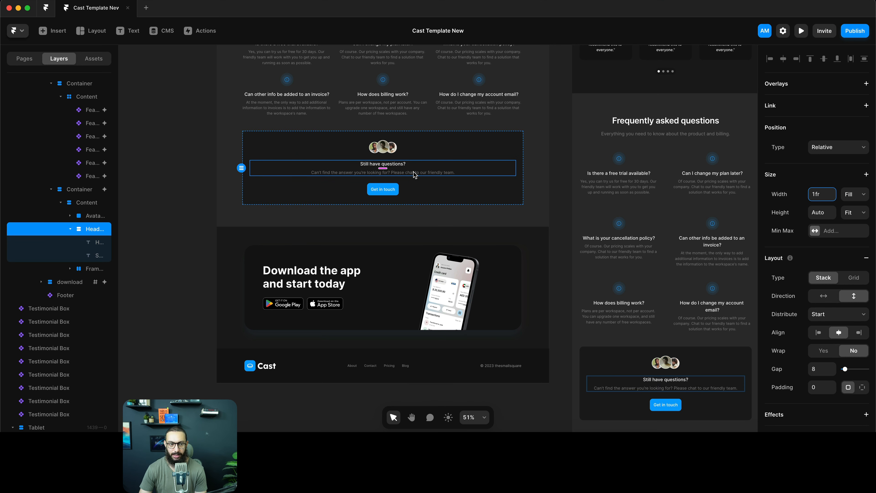
Set the width of both text layers inside the "Still have questions?" heading stack to 1fr
key(alt+super+a)
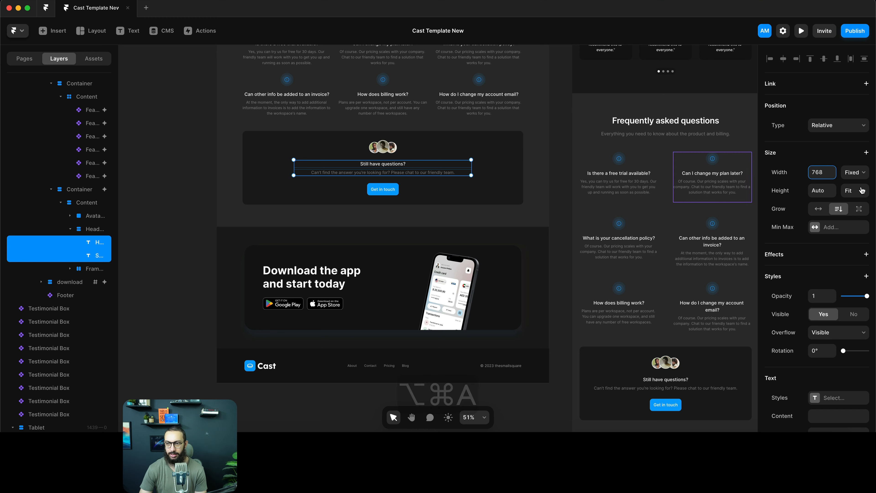
key(super+a)
text(1fr)
key(Return)
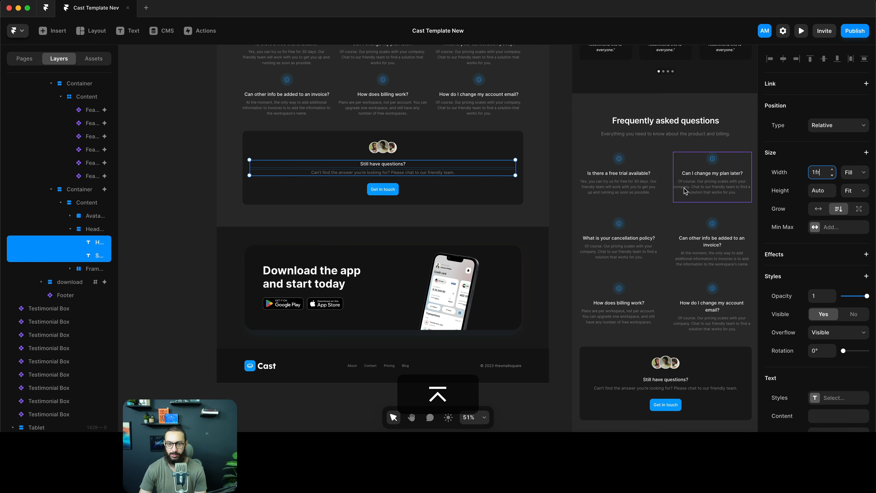
Preview the page at a width of 518 and check its sections, then return to the canvas
scroll(423, 185, right, 5)
scroll(423, 185, down, 10)
key(super+p)
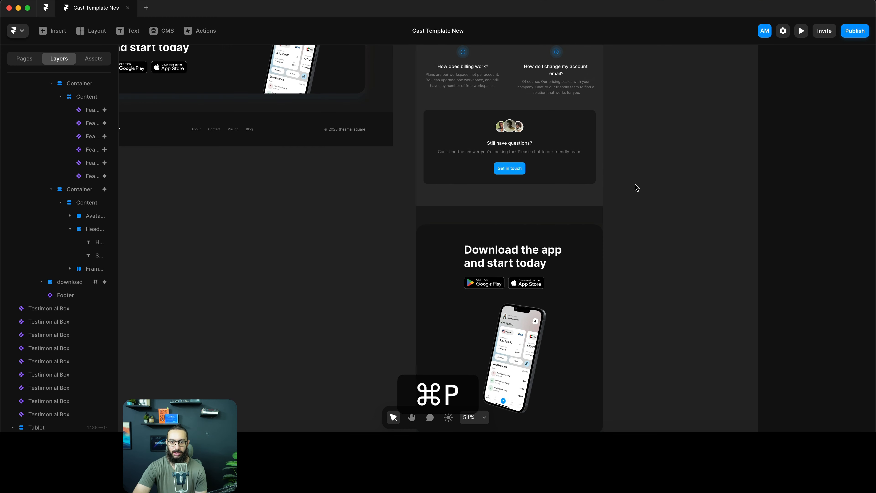
scroll(630, 210, down, 20)
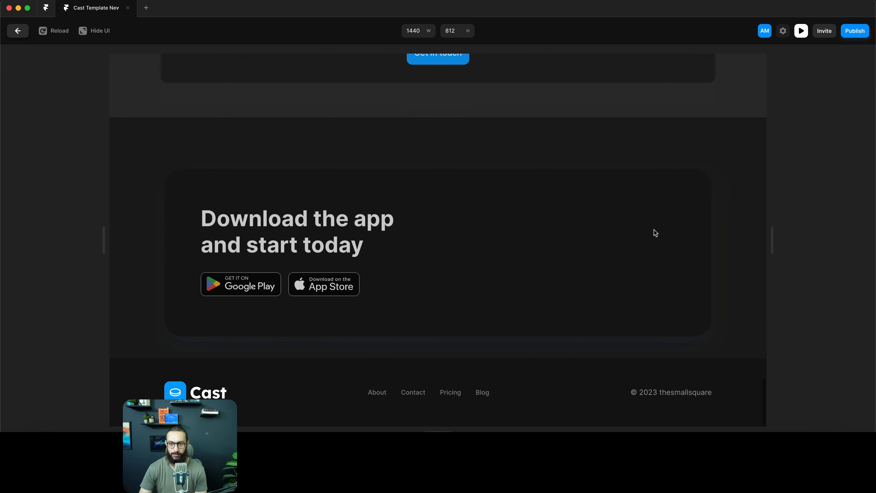
scroll(690, 238, up, 3)
drag(771, 247, 561, 247)
scroll(532, 247, down, 15)
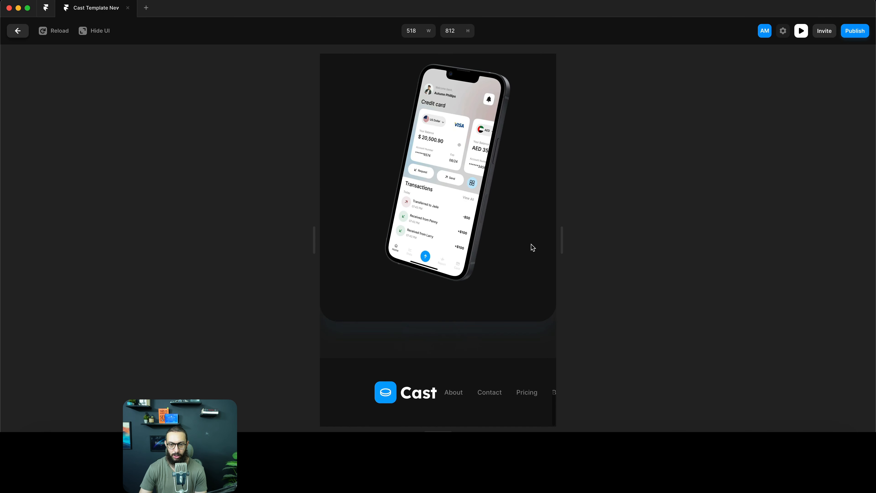
scroll(532, 247, up, 20)
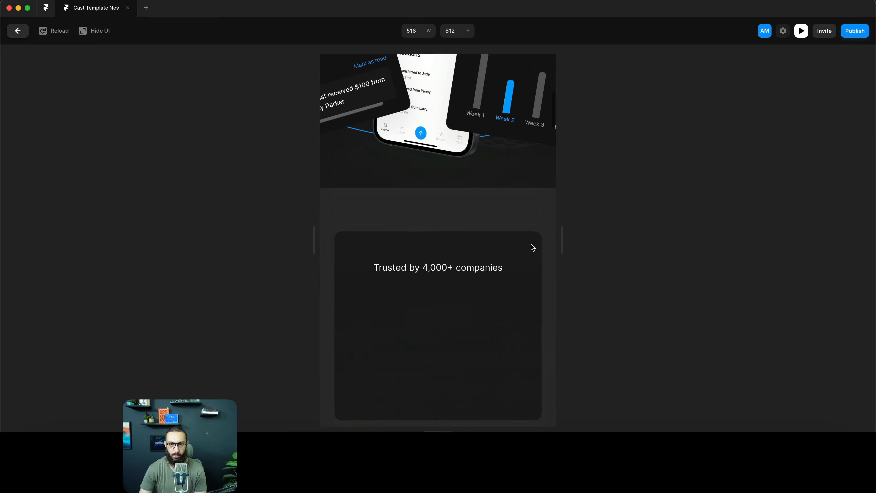
key(Escape)
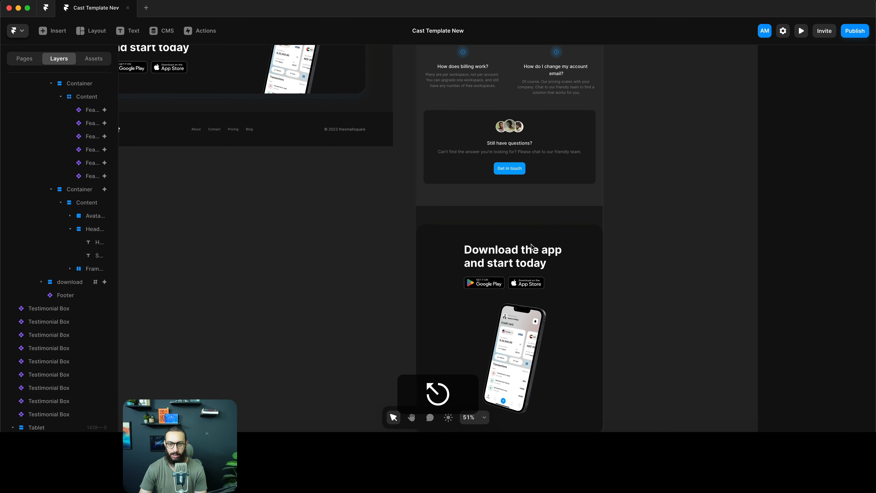
Open the Footer component for editing and add a variant named Tablet
scroll(577, 261, down, 5)
click(521, 249)
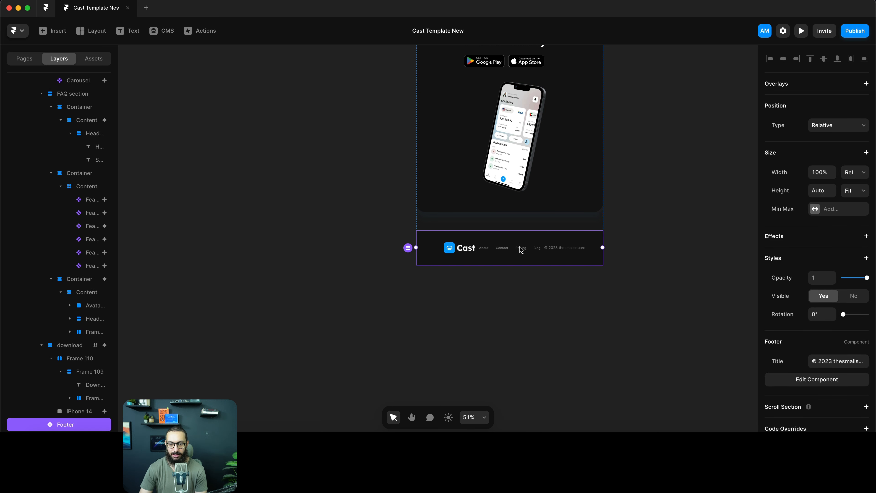
double_click(520, 239)
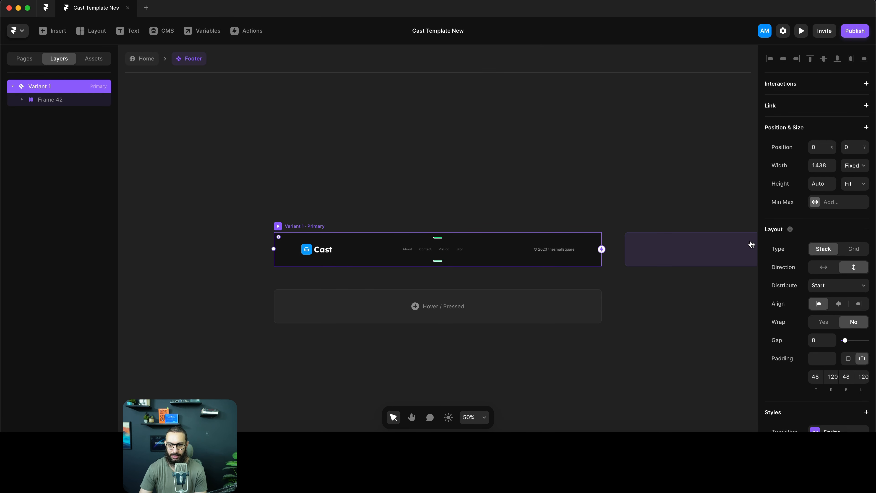
click(669, 250)
key(super+shift+r)
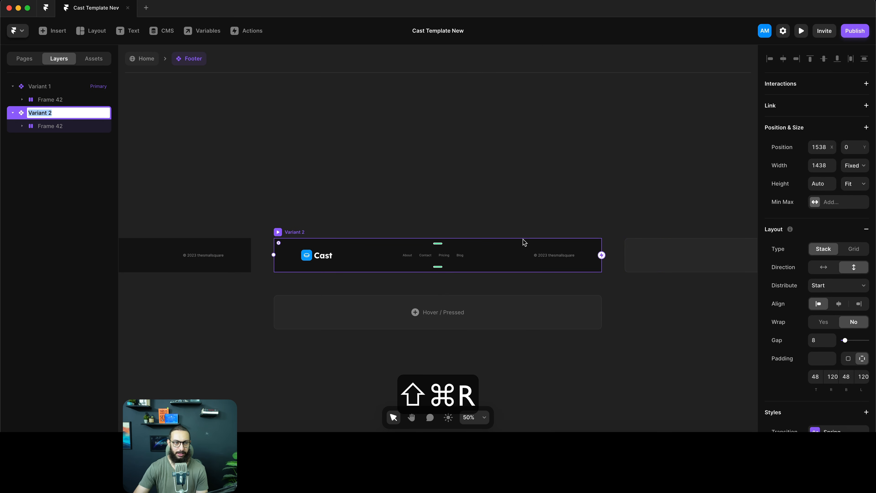
text(Tablet)
key(Return)
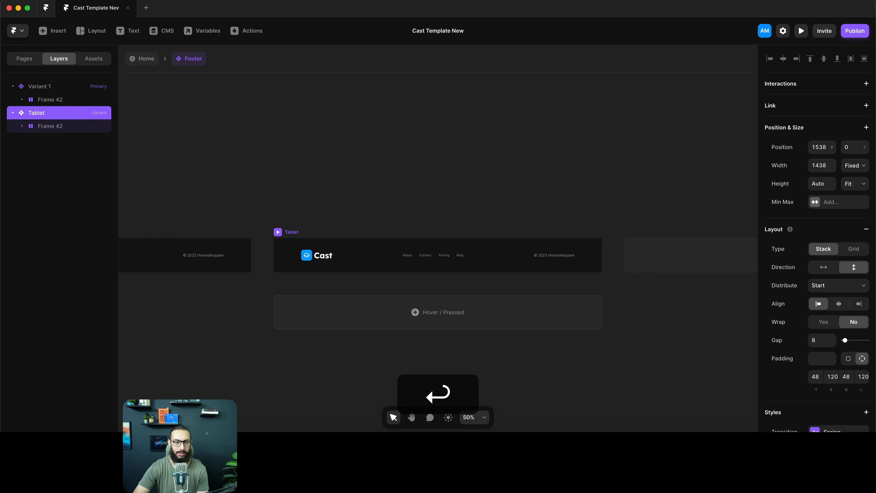
Set the Tablet footer variant's right and left padding to 32
scroll(874, 324, down, 1)
scroll(874, 324, down, 2)
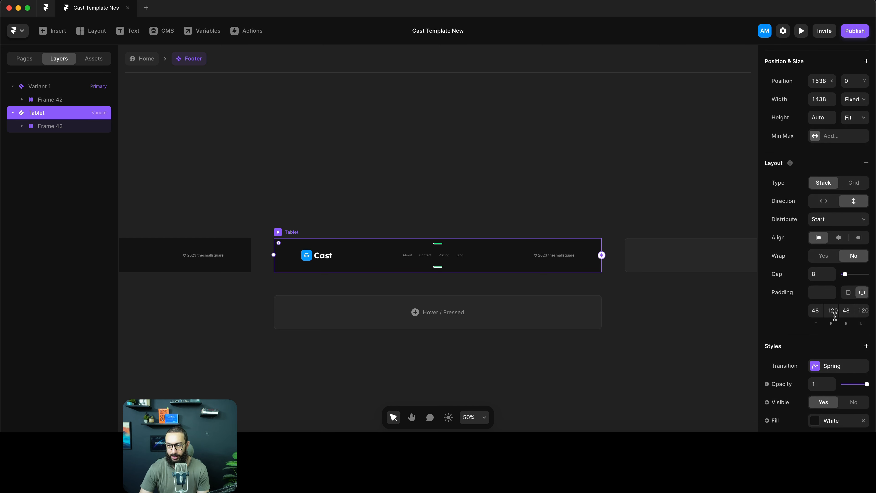
click(832, 311)
key(super+a)
text(32)
key(Tab)
text(32)
key(Return)
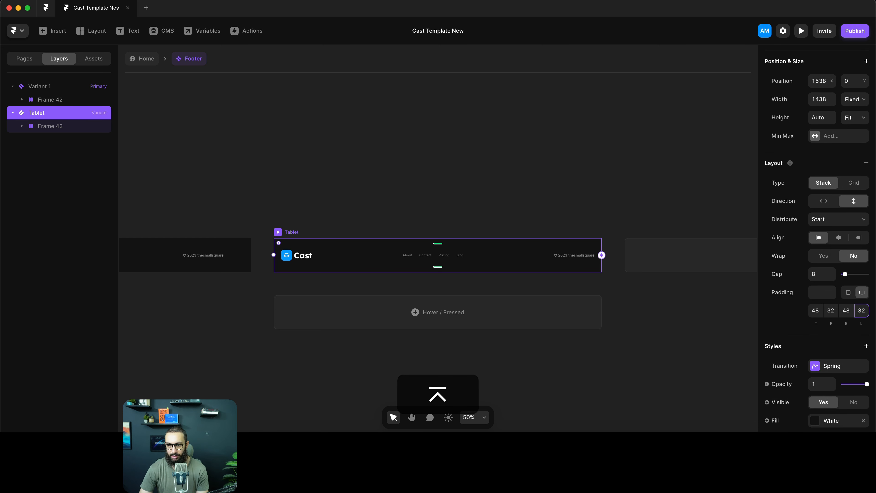
Return to the Home page and switch the tablet layout's footer to the Tablet variant
click(145, 65)
scroll(844, 362, down, 1)
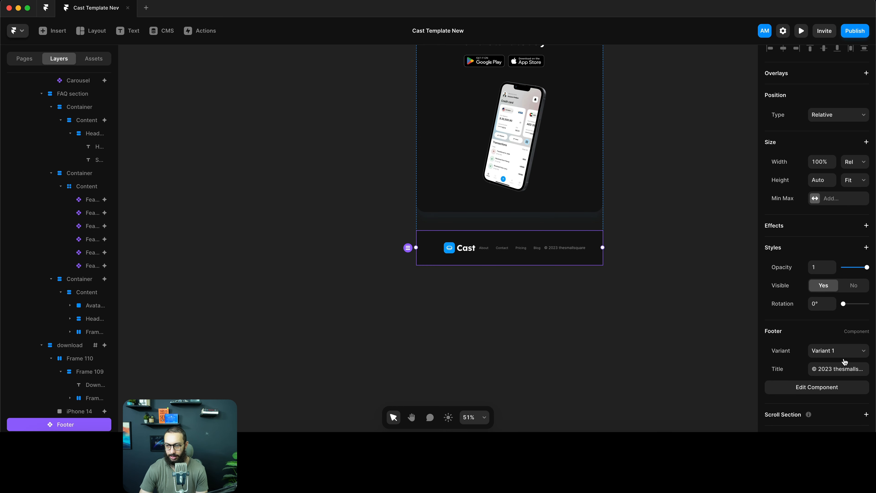
click(834, 341)
click(833, 352)
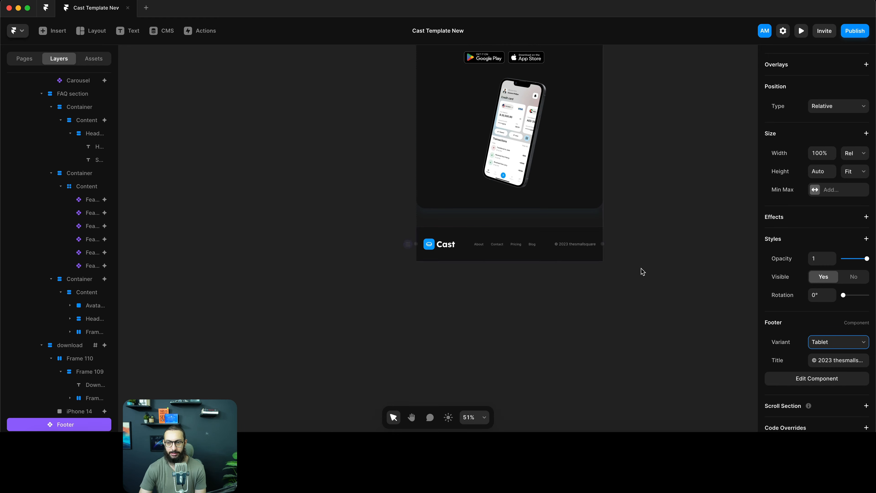
Add a Phone breakpoint with a width of 390 after the Tablet breakpoint
click(678, 248)
scroll(676, 252, up, 10)
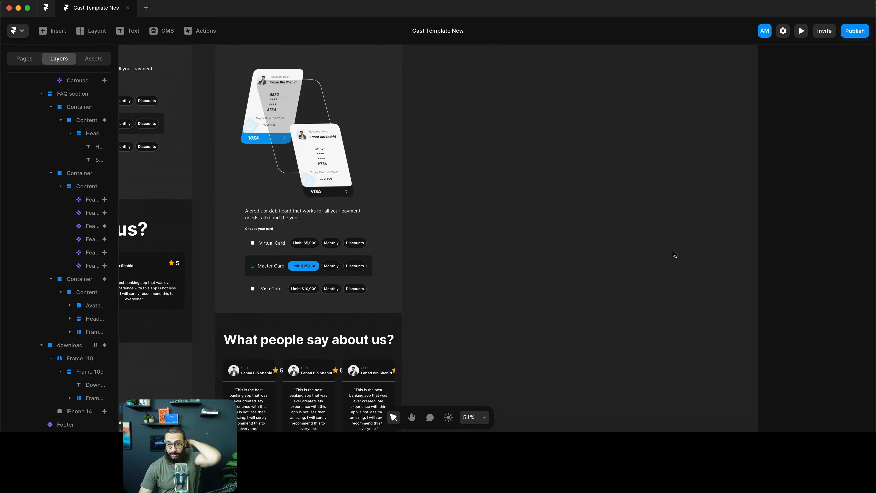
scroll(674, 254, up, 15)
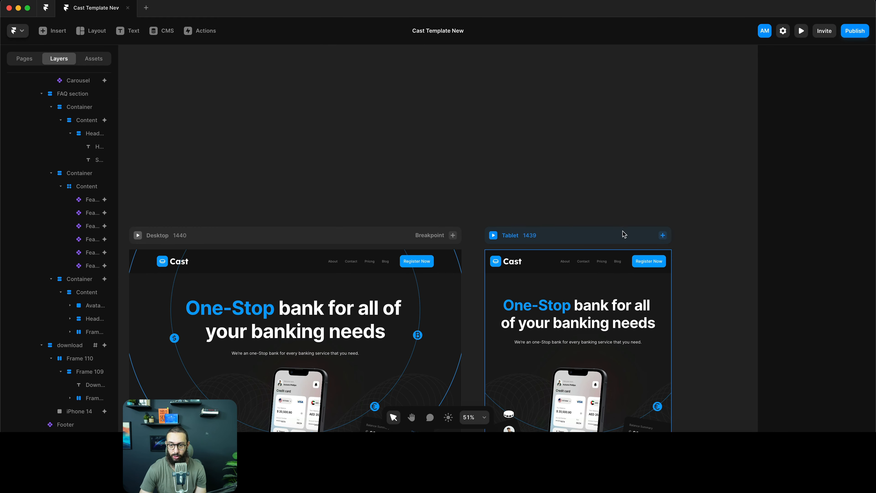
click(662, 236)
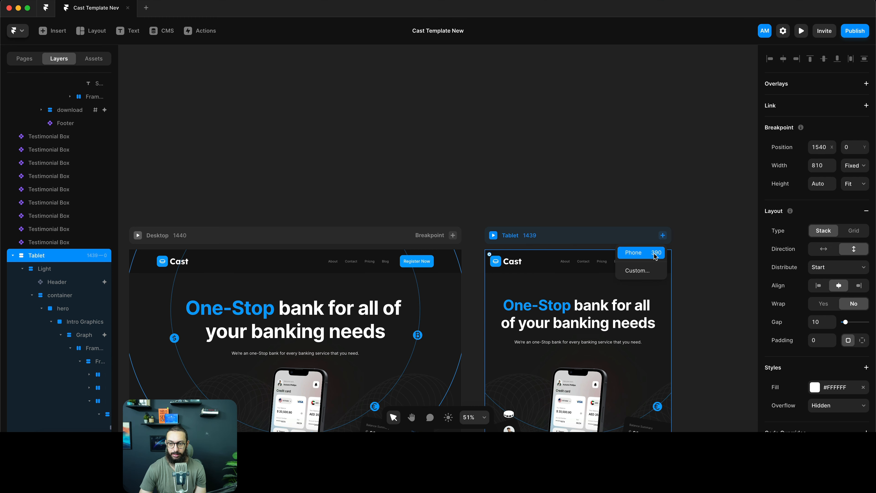
click(654, 253)
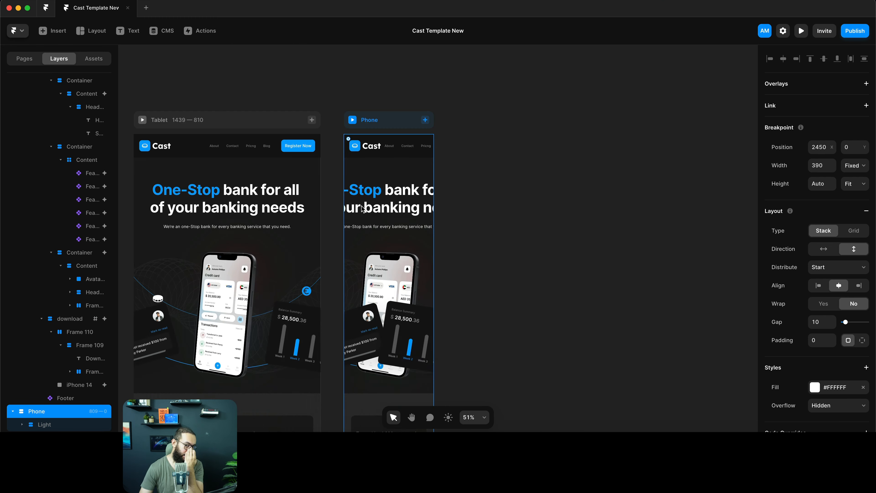
Give the Desktop hero's Rows stack a max width of 100%
click(402, 202)
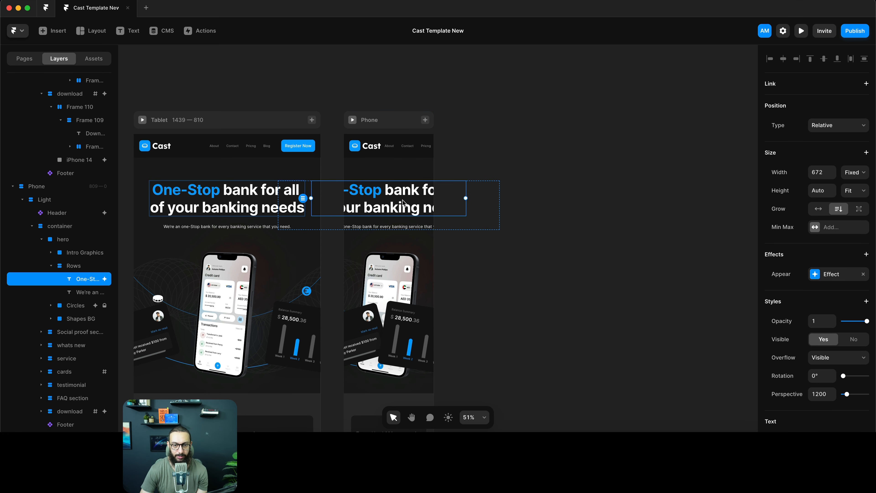
scroll(399, 204, left, 6)
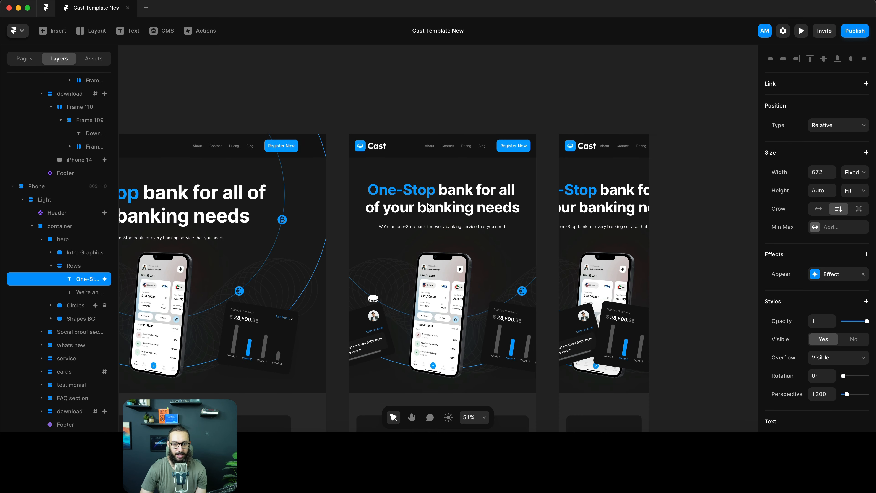
click(537, 226)
scroll(350, 232, left, 3)
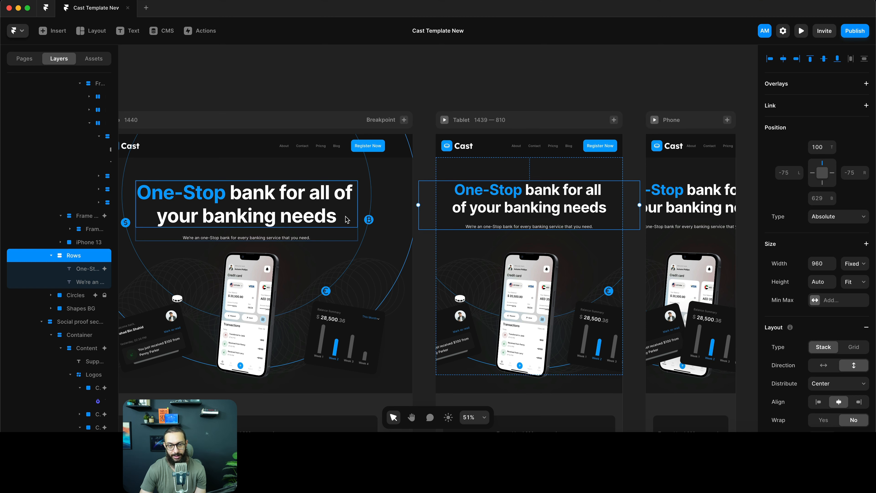
click(350, 232)
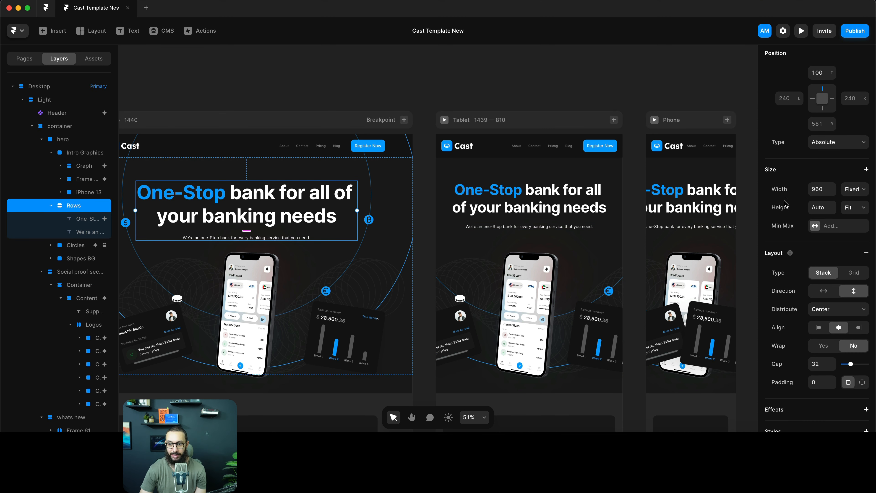
key(super+c)
click(838, 226)
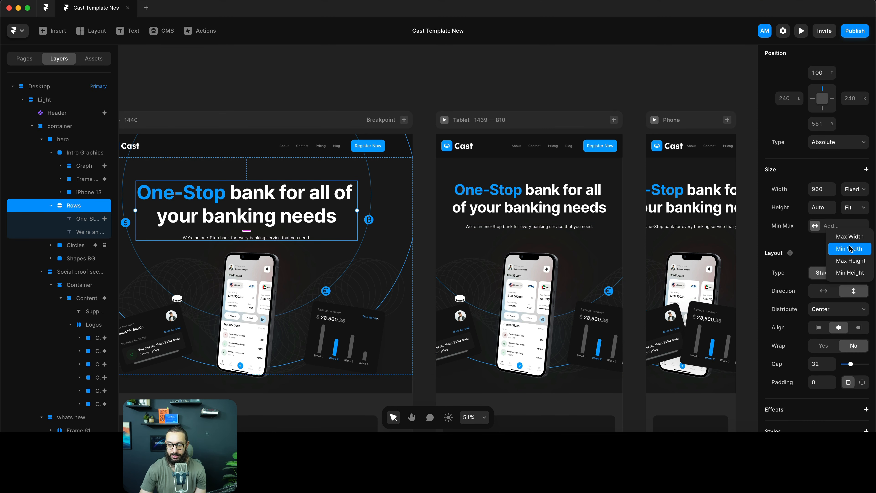
click(850, 237)
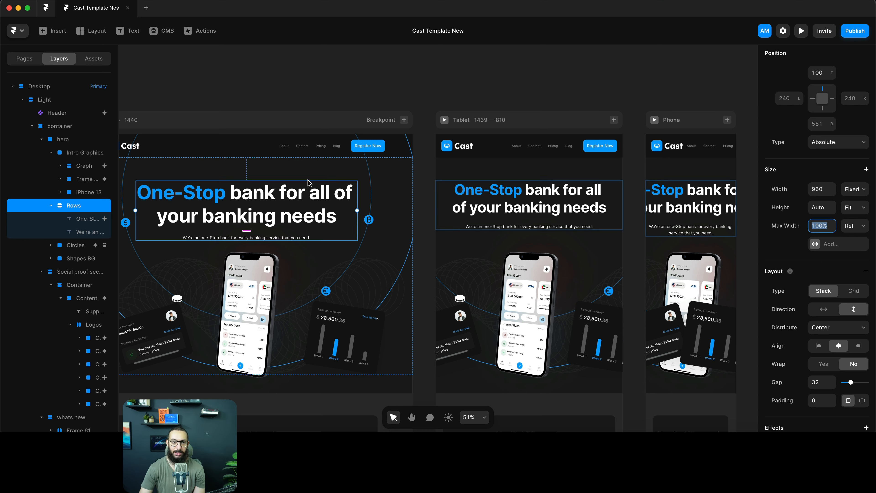
Set the width of the Tablet layout's hero heading to 1fr
click(244, 203)
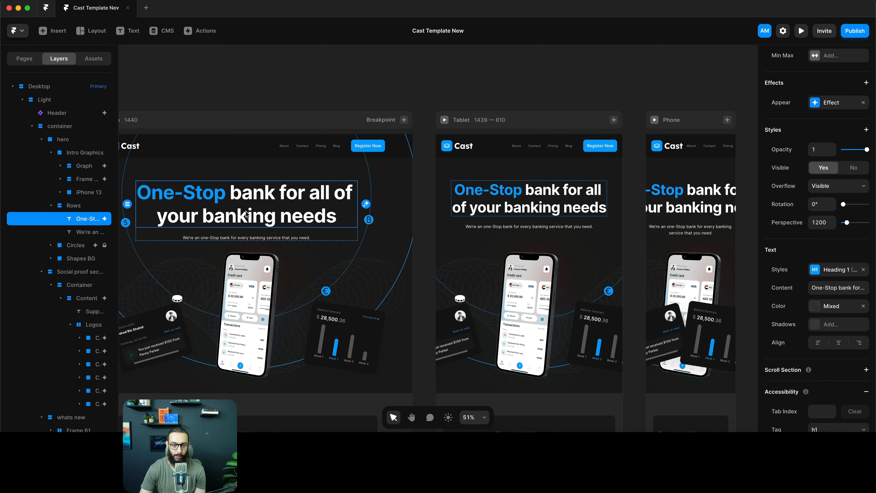
shift+click(266, 237)
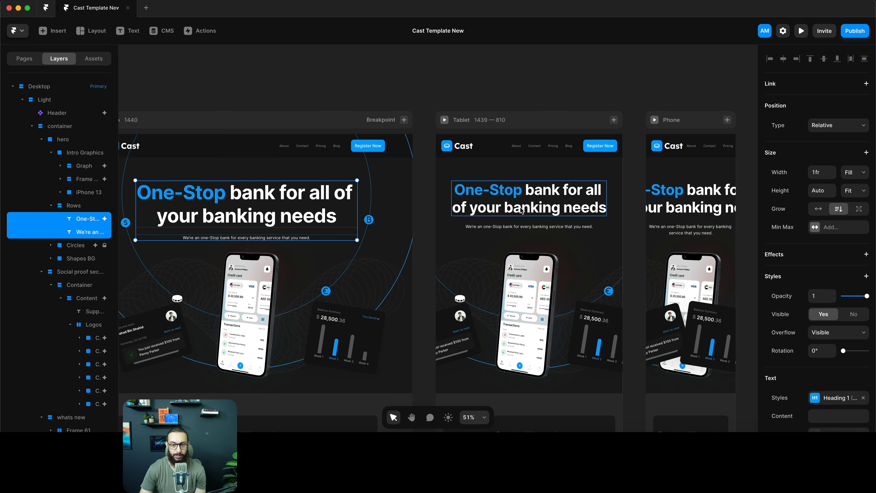
click(677, 204)
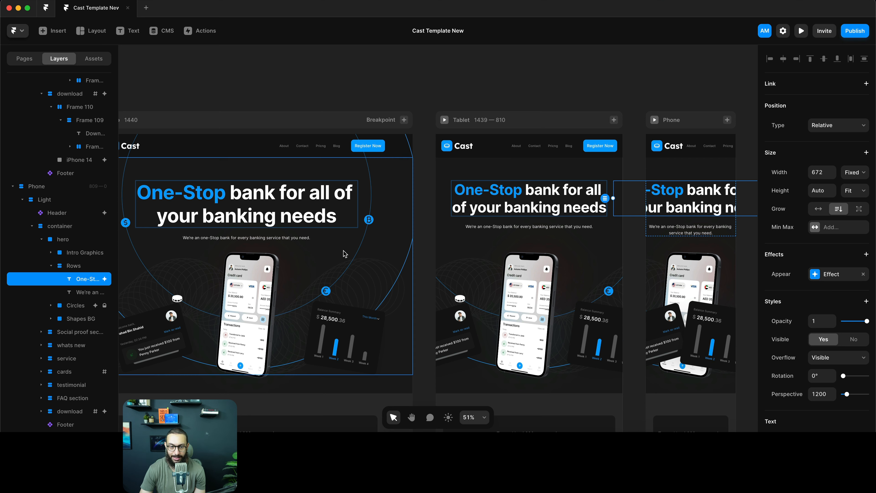
click(505, 193)
scroll(797, 144, down, 7)
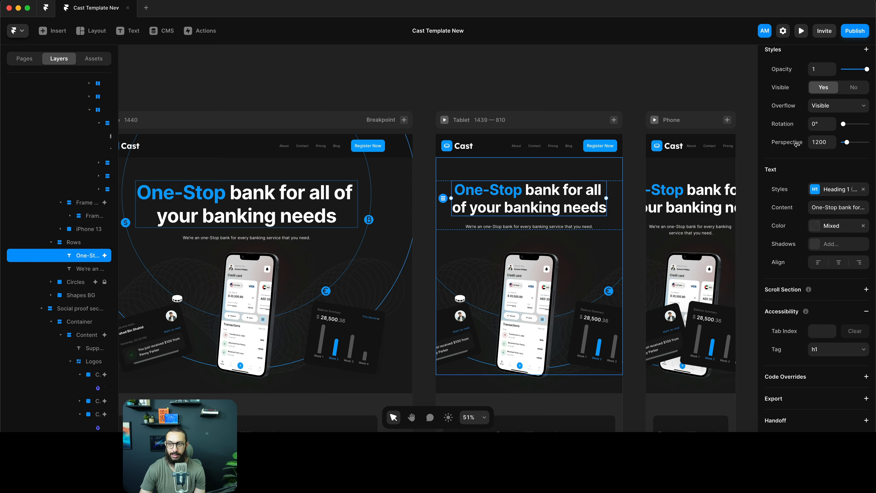
scroll(796, 144, up, 7)
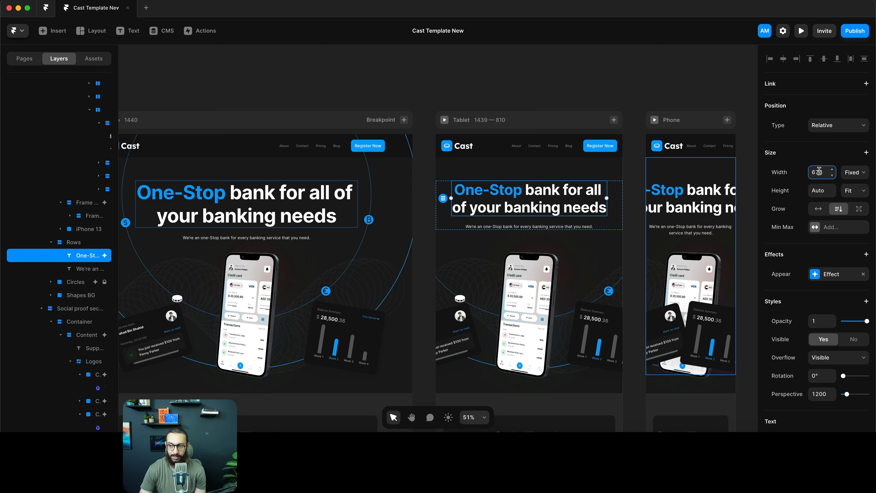
text(1fr)
key(Return)
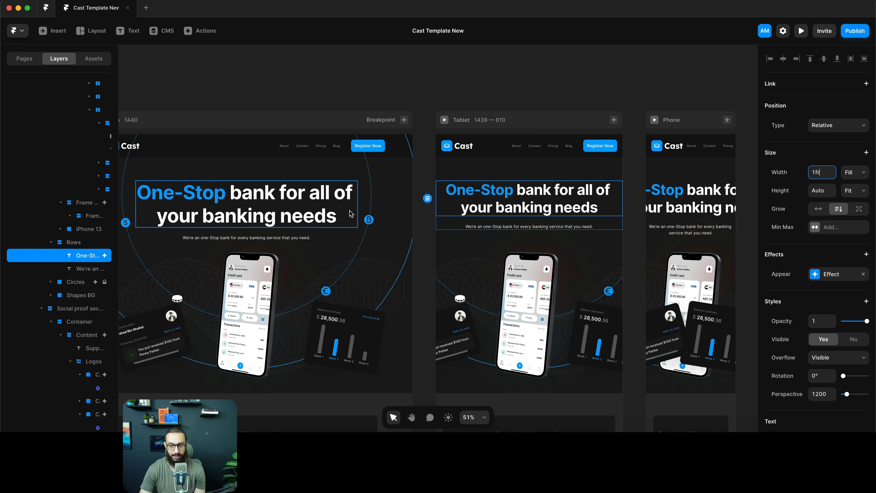
click(684, 195)
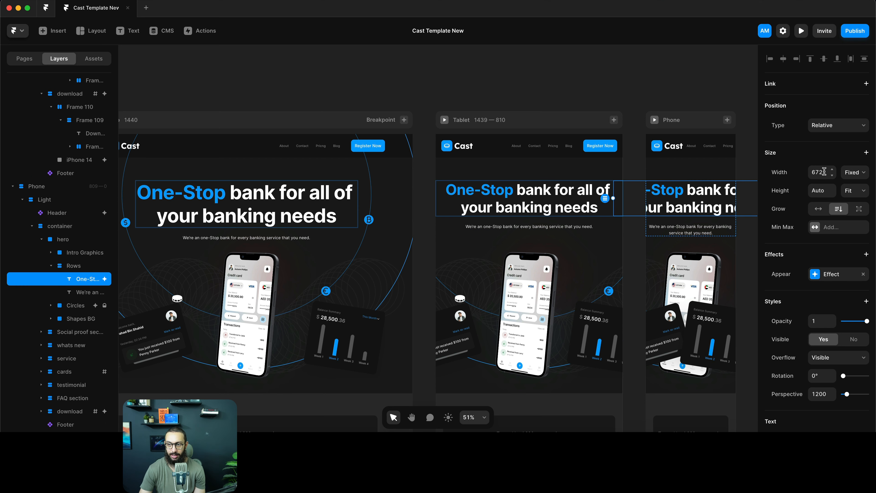
click(822, 172)
text(1fr)
key(Return)
key(super+z)
Reset the overrides on the Phone layout's hero heading
right_click(686, 181)
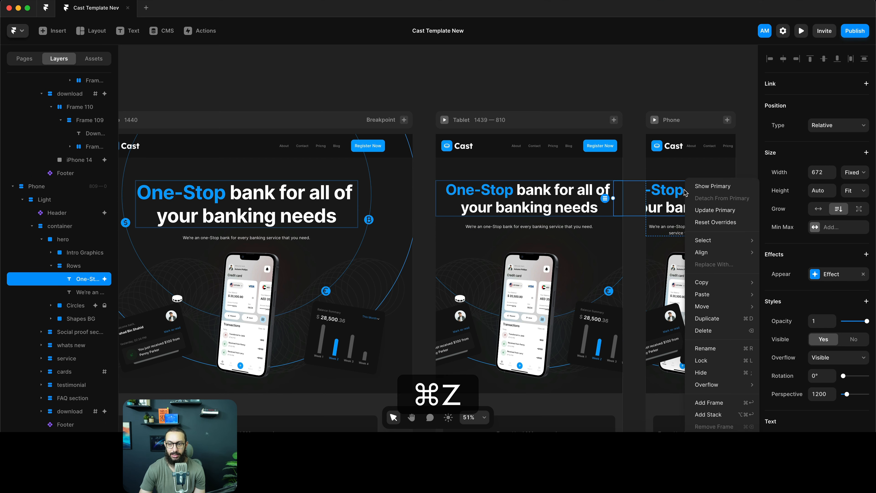
click(710, 221)
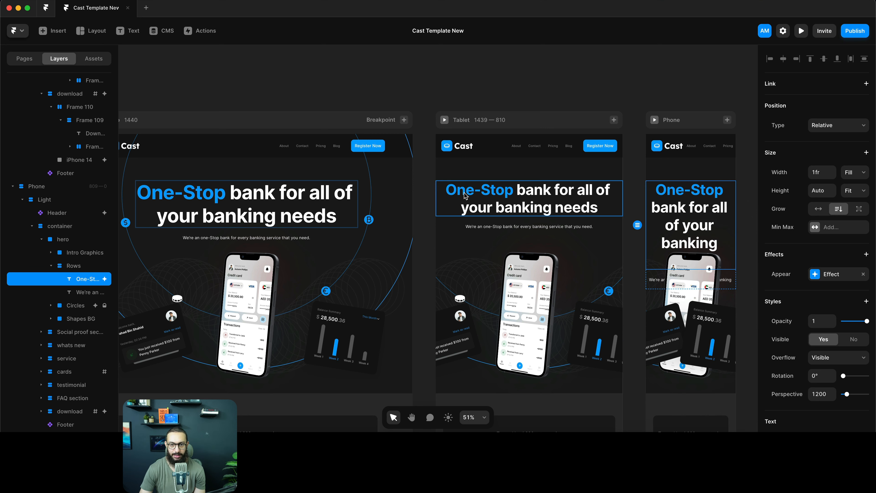
Add a small (S) breakpoint to the Heading 1 text style and set its size to 48
scroll(464, 195, right, 5)
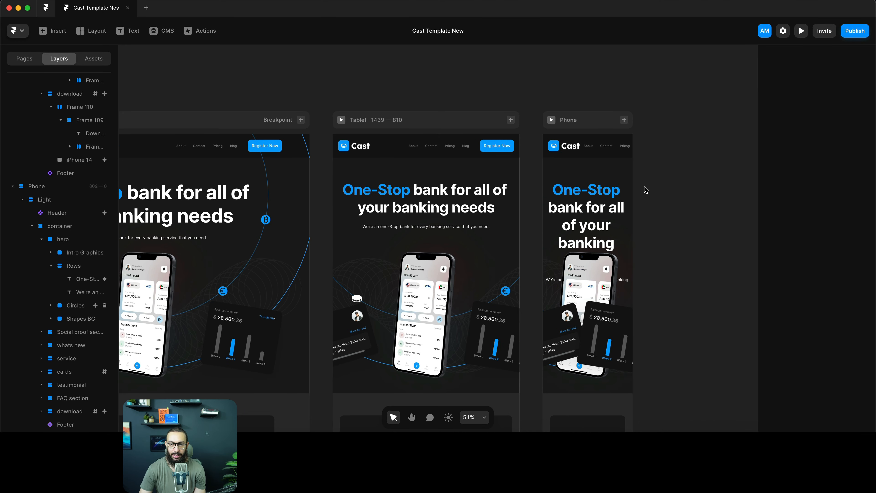
scroll(828, 276, down, 5)
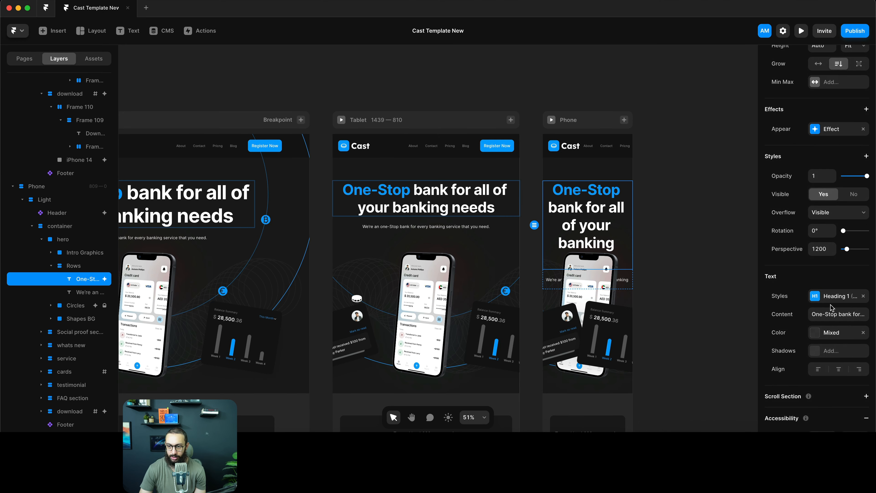
click(830, 298)
click(735, 336)
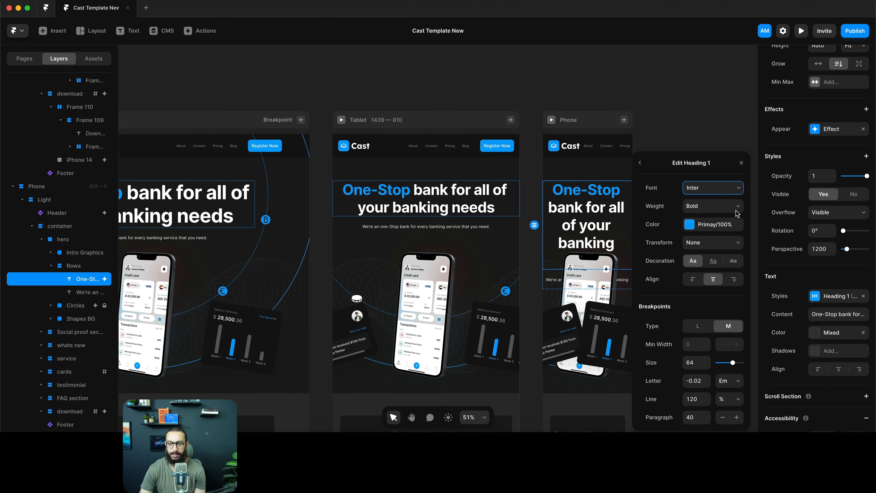
click(726, 326)
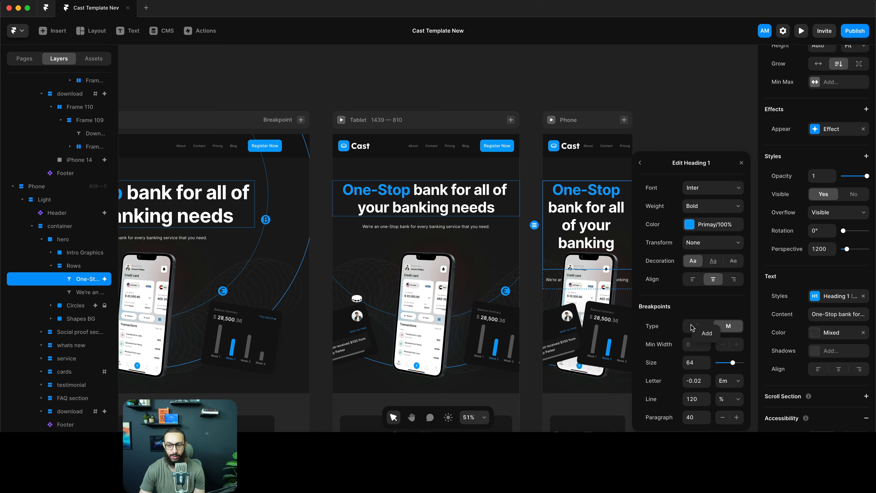
click(705, 334)
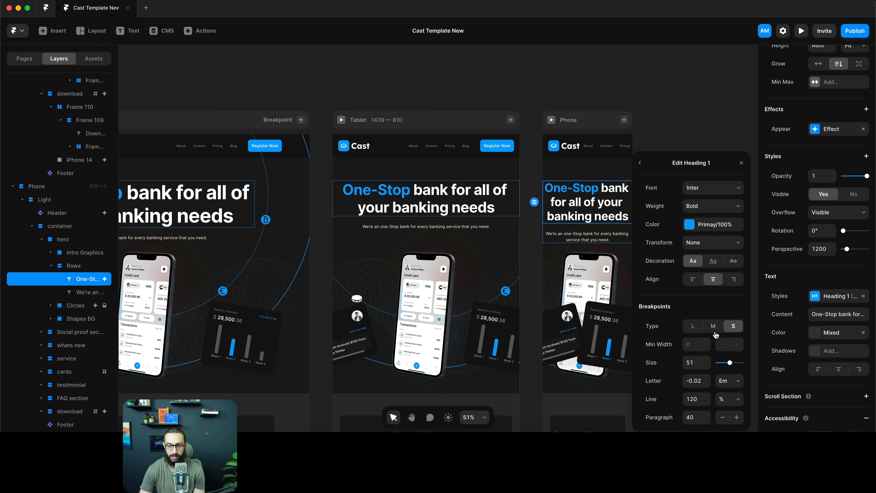
click(695, 365)
key(super+a)
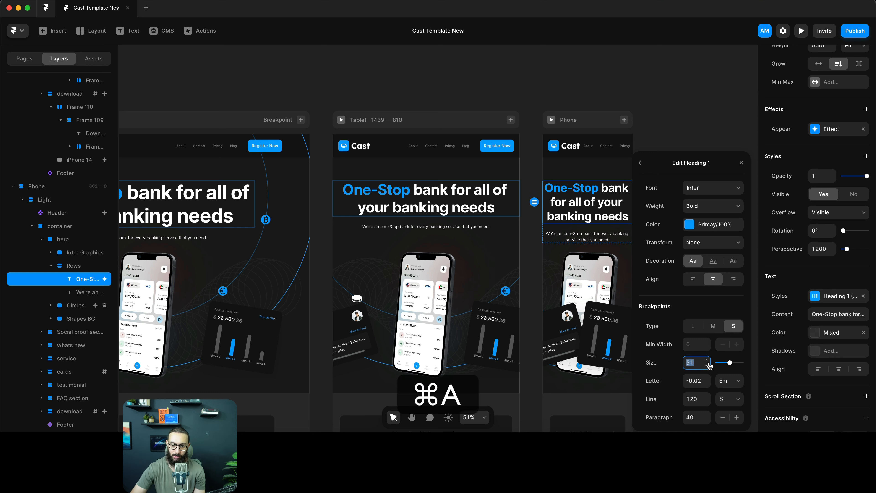
text(48)
key(Return)
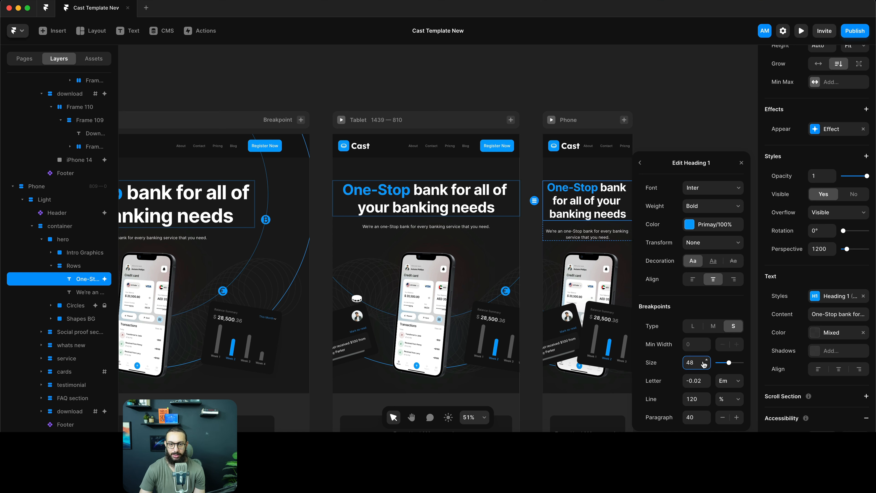
Try a size of 32 for Heading 1's small breakpoint and restore it to 48
key(super+a)
text(32)
key(Tab)
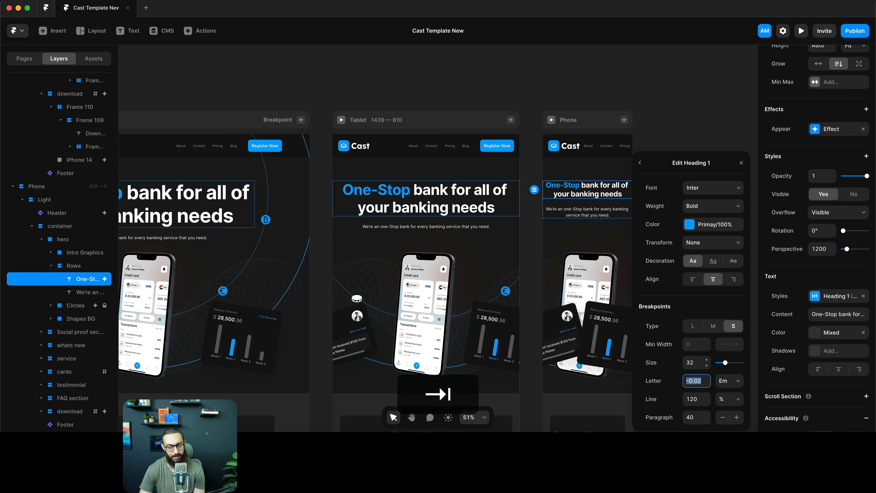
key(shift+Tab)
text(a48)
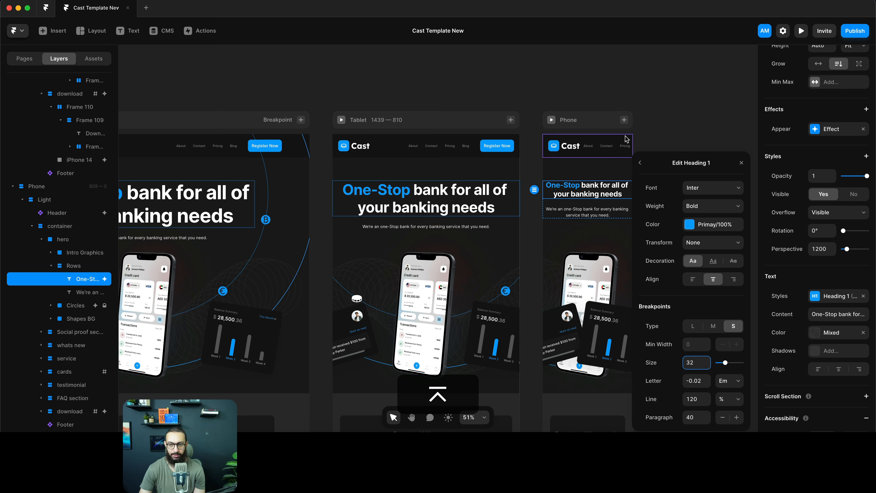
key(super+a)
text(48)
key(Return)
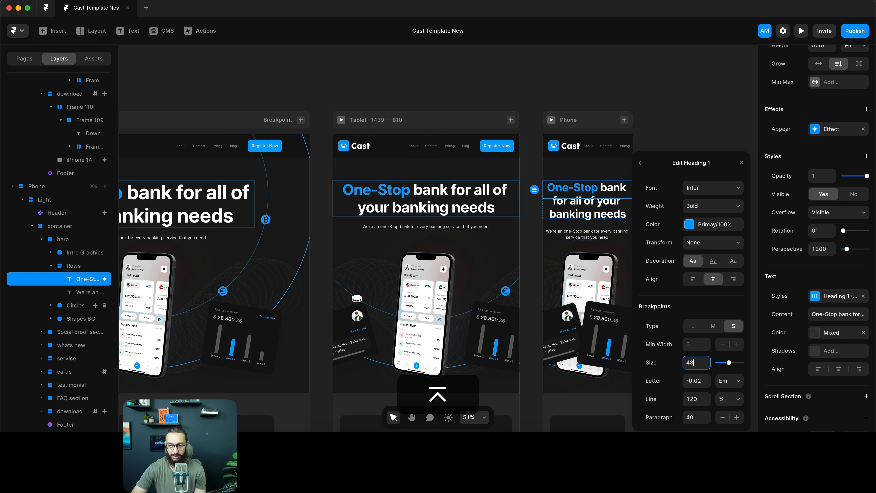
Close the text style editor and hide the Graph card in the Phone layout's hero
click(669, 100)
scroll(637, 146, down, 3)
super+click(556, 267)
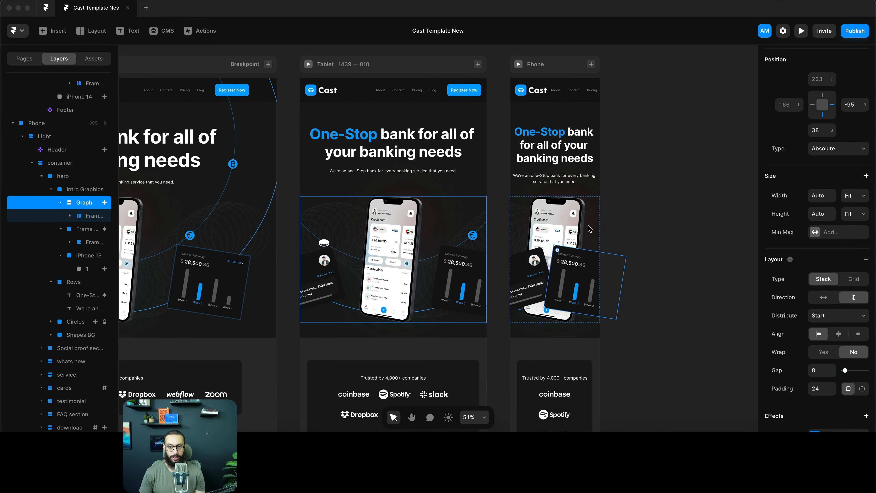
super+click(558, 230)
click(593, 257)
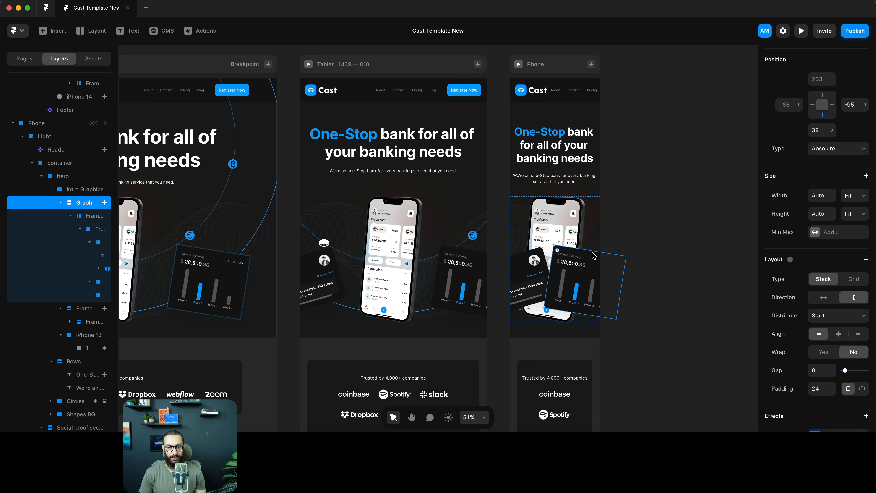
scroll(860, 299, down, 5)
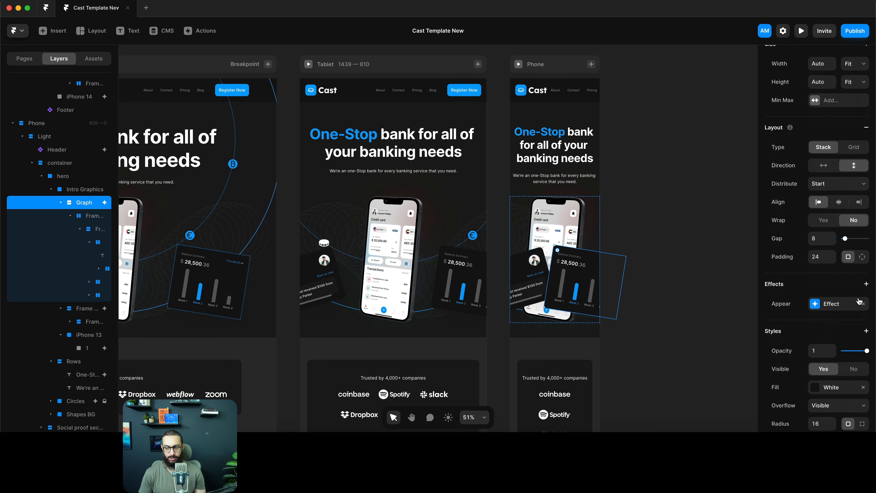
click(849, 371)
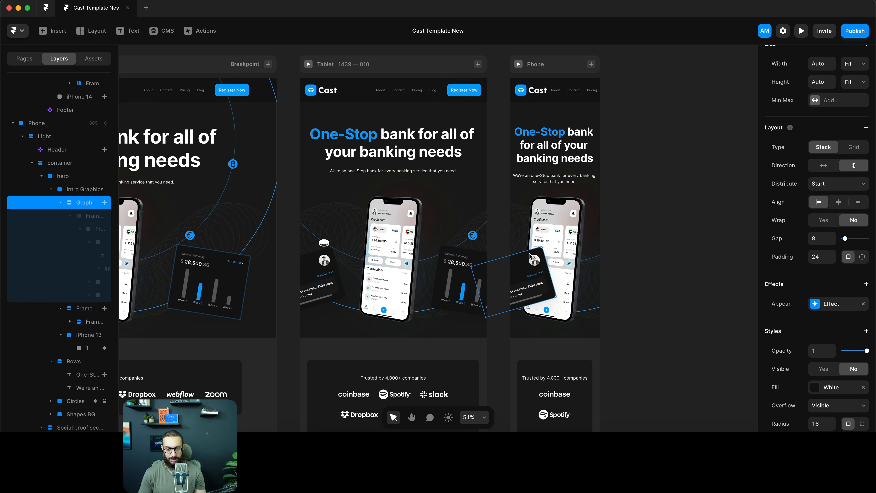
Hide the tilted payment notification card beside the iPhone mockup in the Phone layout's hero
key(Tab)
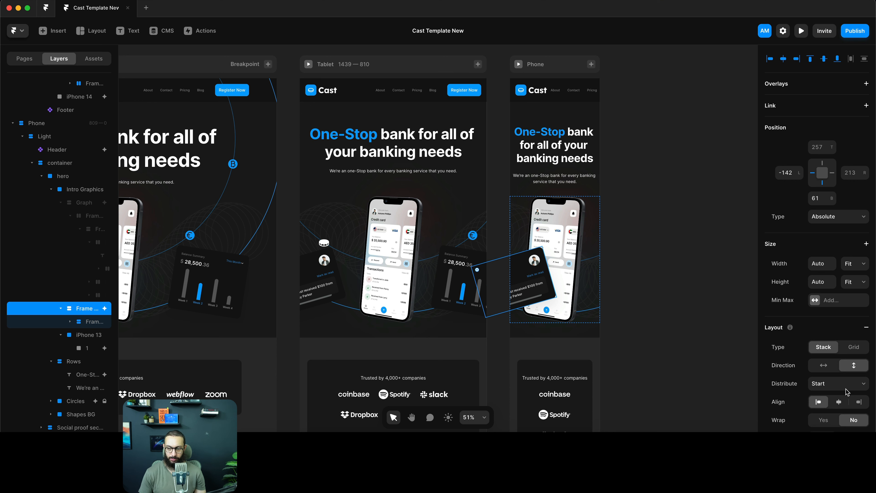
scroll(845, 391, down, 4)
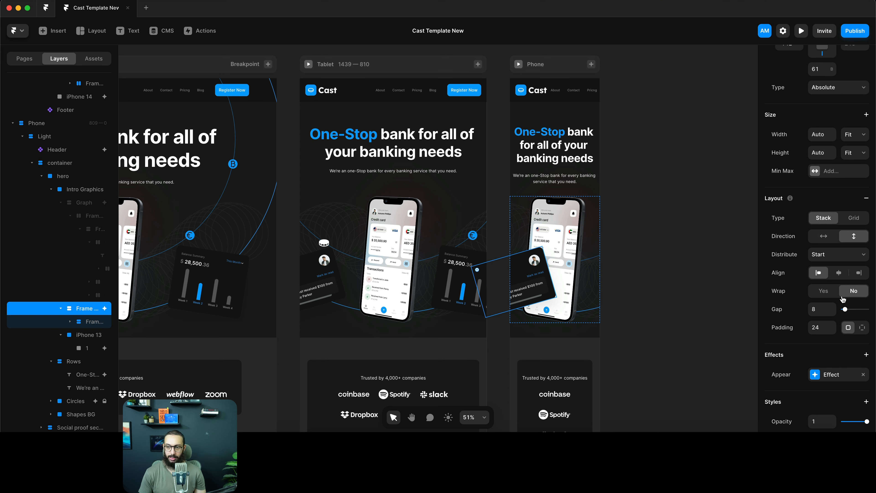
scroll(842, 298, down, 4)
click(854, 341)
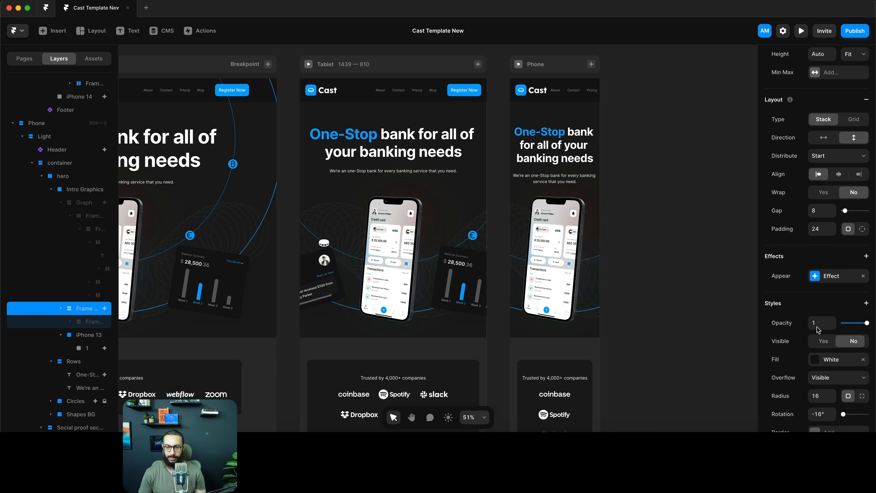
Preview the Phone layout and examine the header, heading, subtitle and iPhone graphic of the hero
key(super+p)
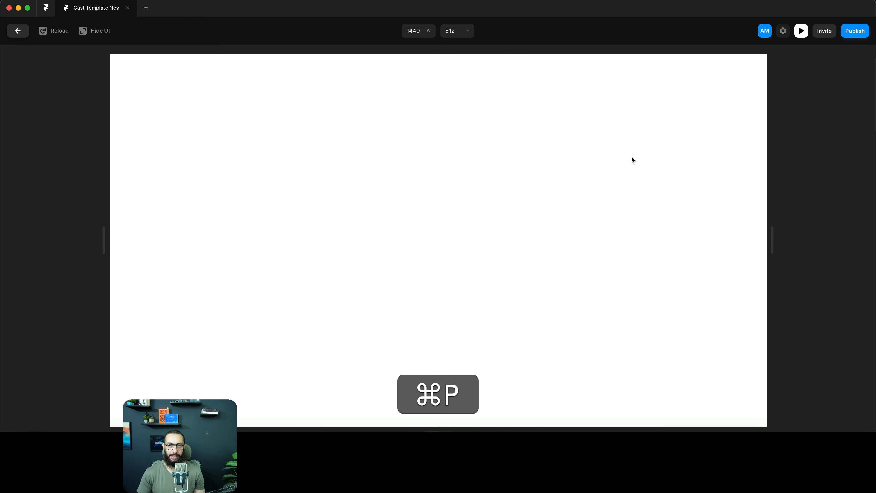
key(Escape)
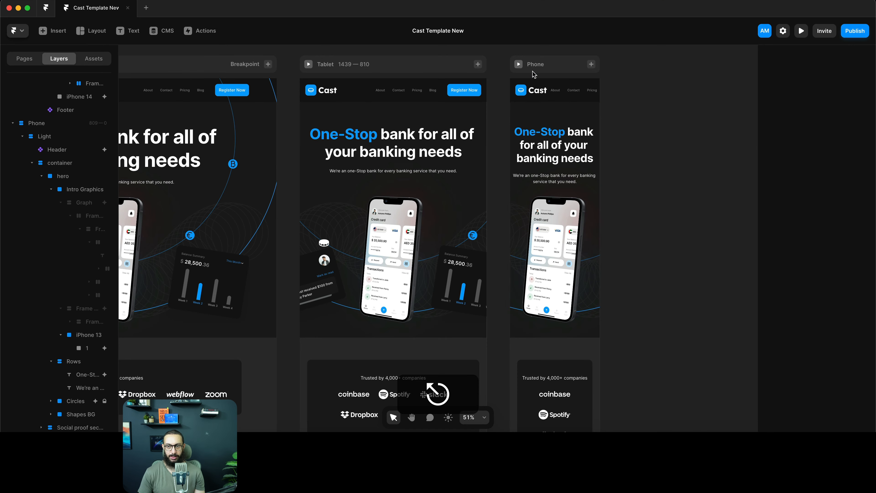
click(518, 65)
scroll(501, 157, down, 5)
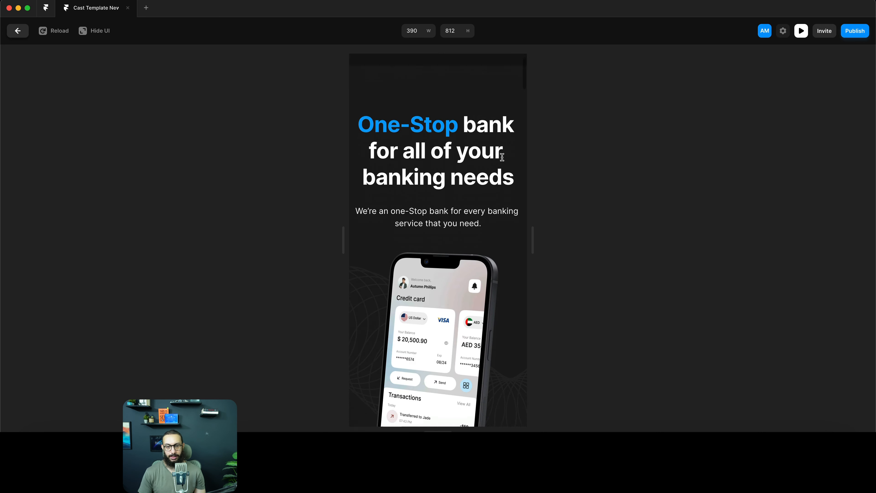
scroll(502, 157, down, 3)
scroll(486, 200, up, 3)
scroll(472, 238, down, 3)
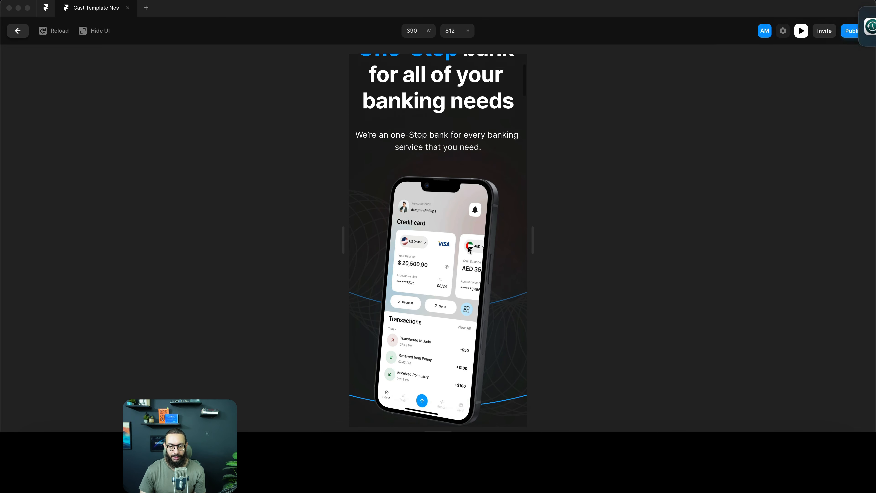
scroll(468, 246, up, 3)
scroll(467, 247, down, 3)
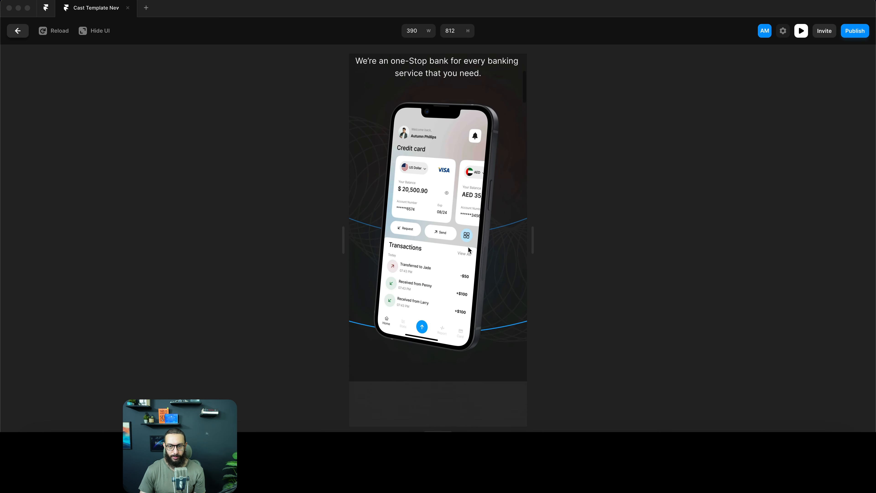
scroll(467, 246, up, 3)
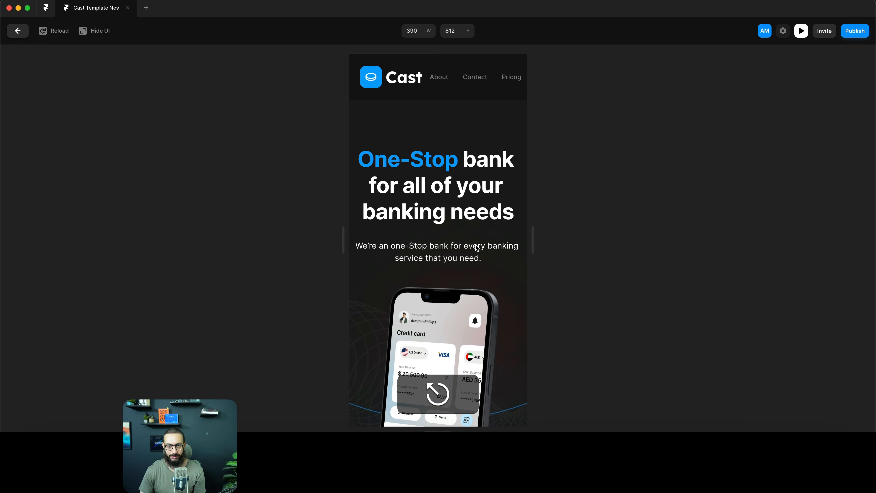
key(Escape)
Give the Rows stack holding the Desktop hero's heading and subtitle 32 of padding on both left and right
scroll(573, 228, up, 5)
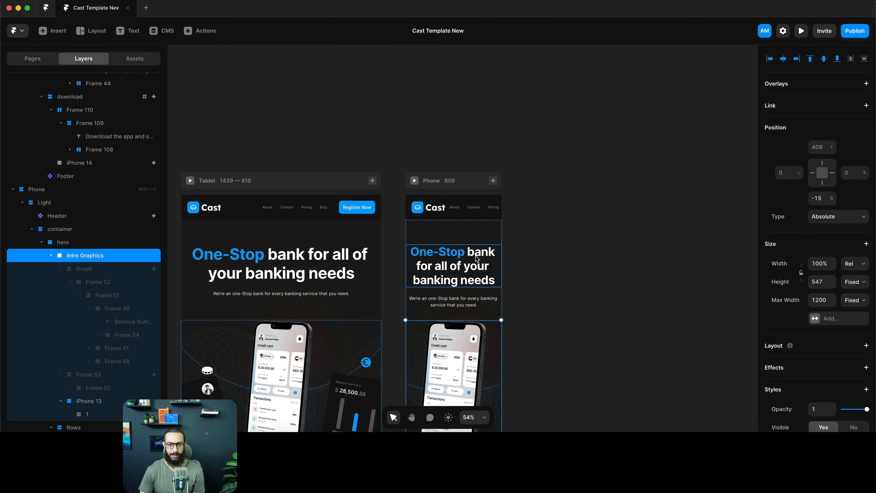
click(482, 242)
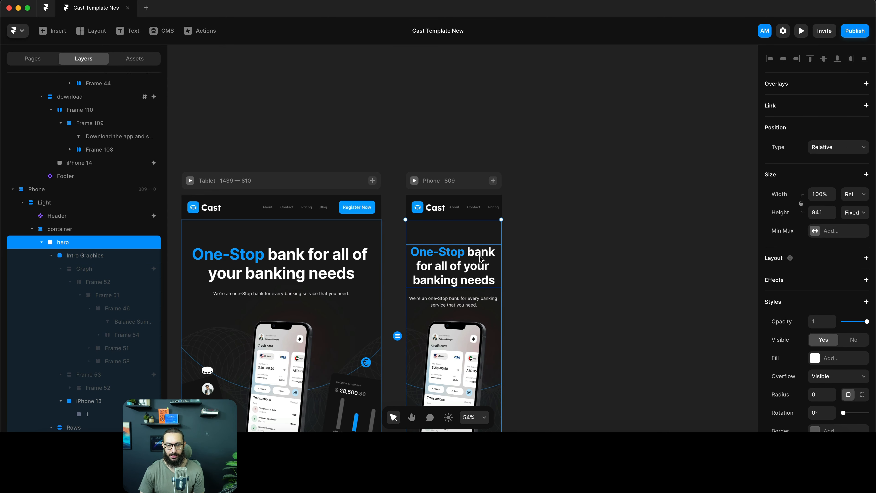
click(481, 258)
scroll(489, 285, left, 10)
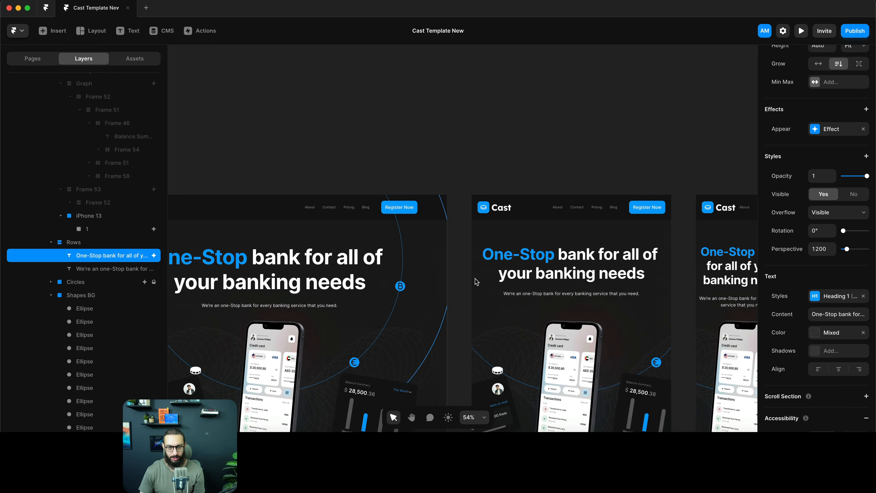
click(442, 266)
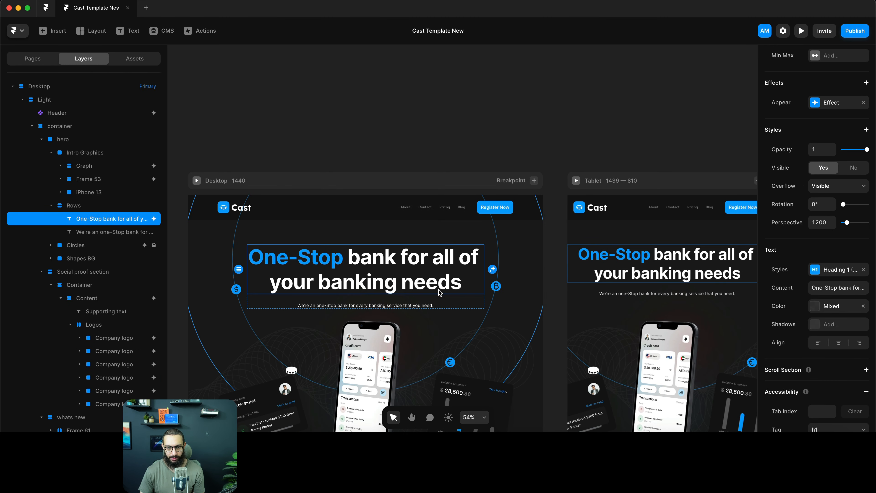
click(458, 301)
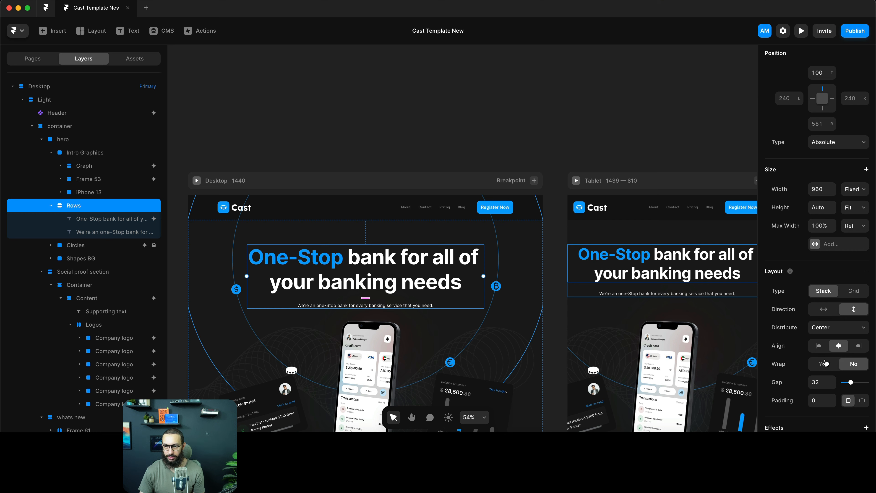
scroll(830, 362, down, 3)
click(860, 341)
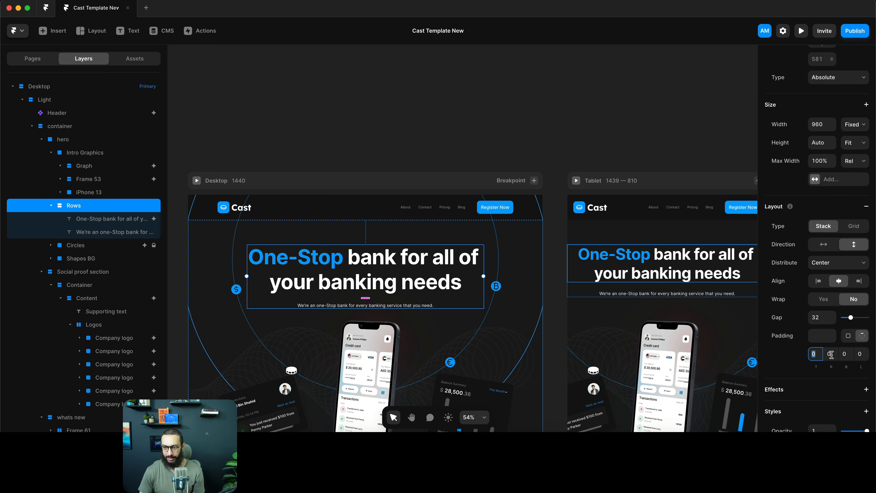
text(32)
key(Tab)
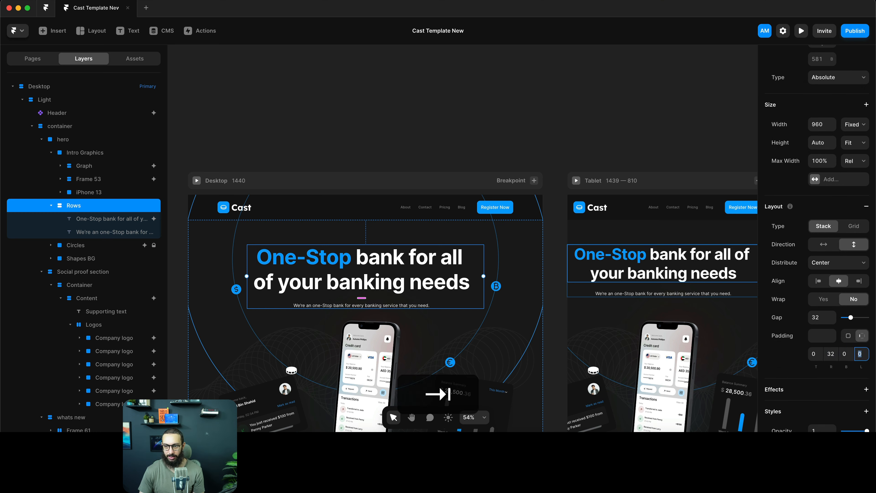
text(32)
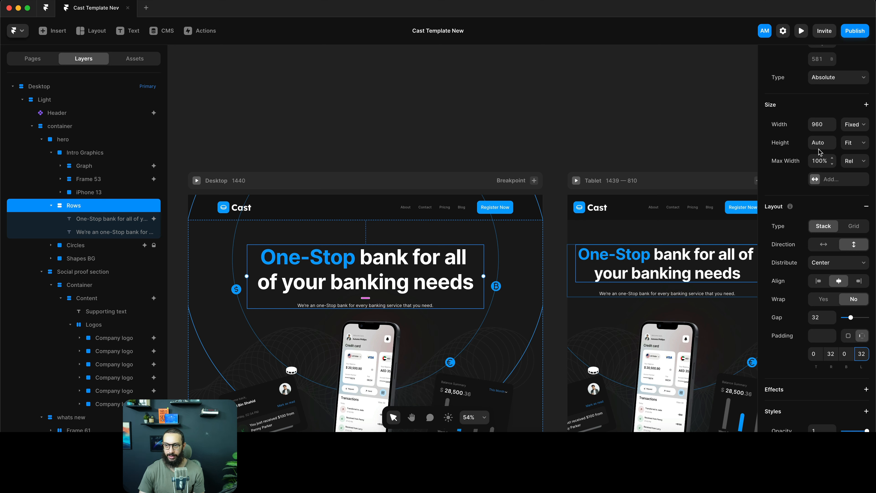
Try a width of 1200 for the Desktop hero's Rows stack, and set it to 1000 instead
key(super+a)
text(1200)
key(Return)
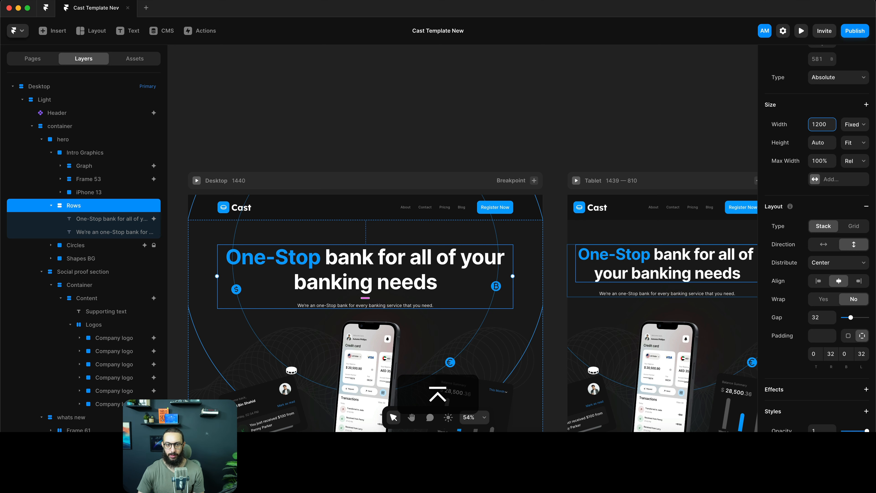
key(super+a)
text(1000)
key(Return)
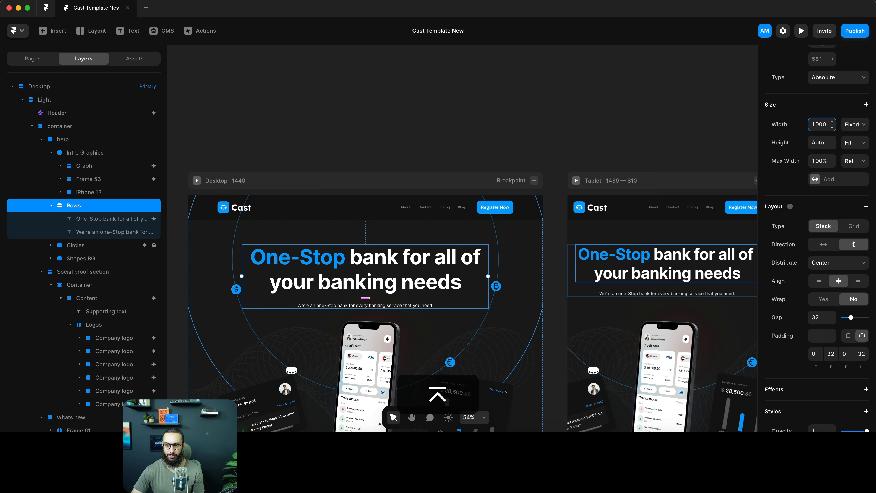
scroll(557, 179, right, 10)
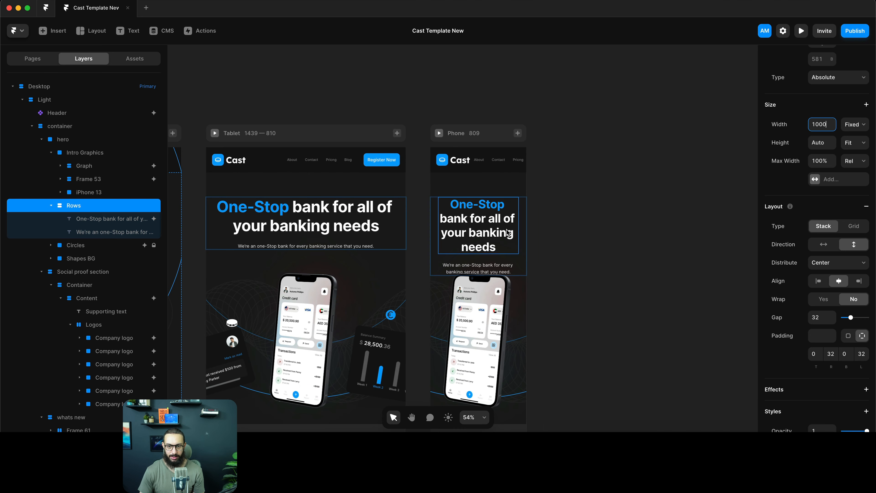
click(571, 247)
Lock the iPhone 13 mockup layer in the Phone layout's hero
scroll(532, 277, down, 5)
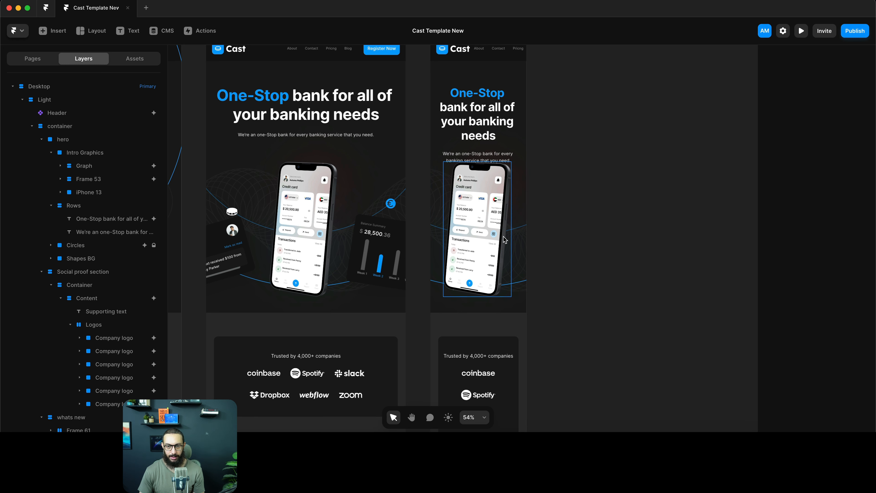
click(504, 239)
key(shift+Return)
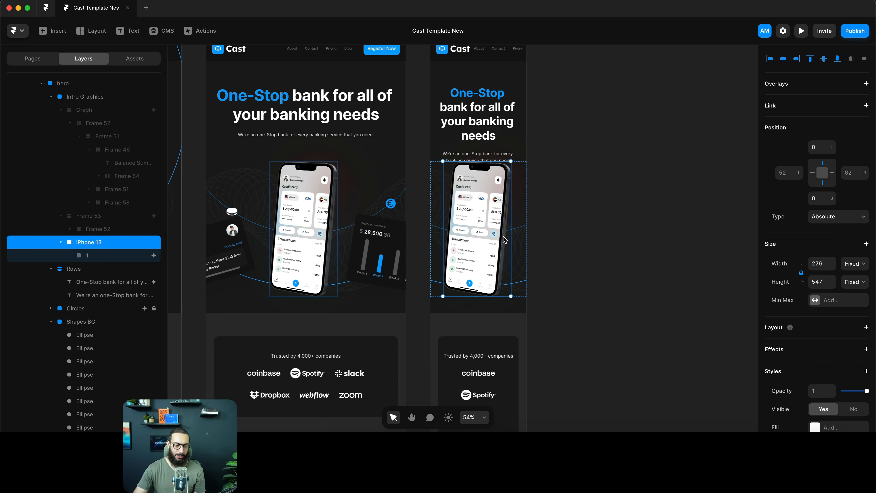
key(super+l)
key(shift+super+l)
Divide the height of the Phone layout's Intro Graphics frame by 1.3, and increase it in steps to 453
key(shift+Return)
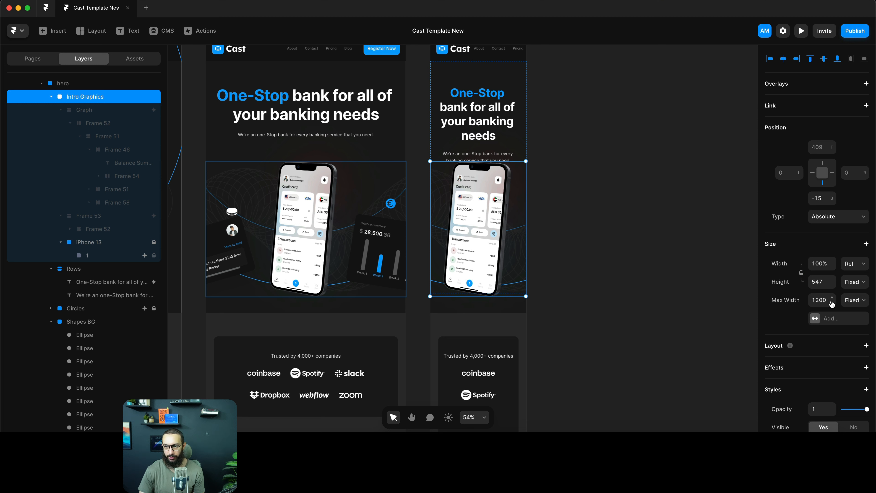
text(/)
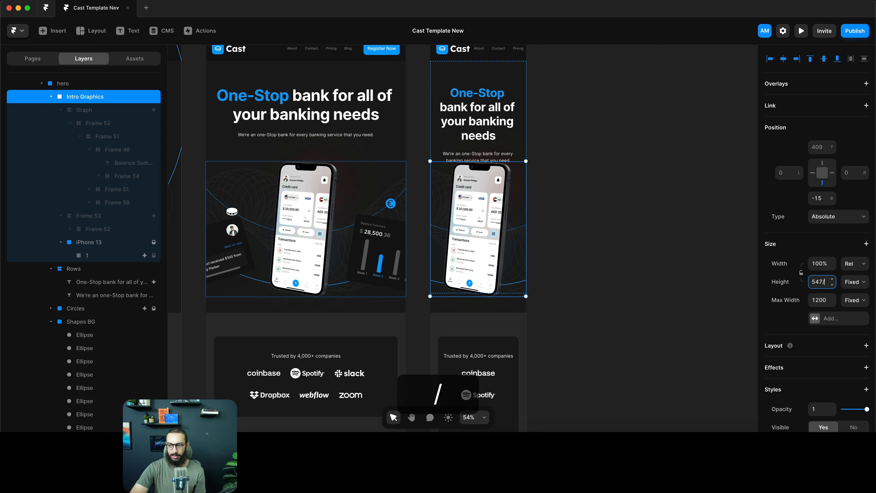
text(1.3)
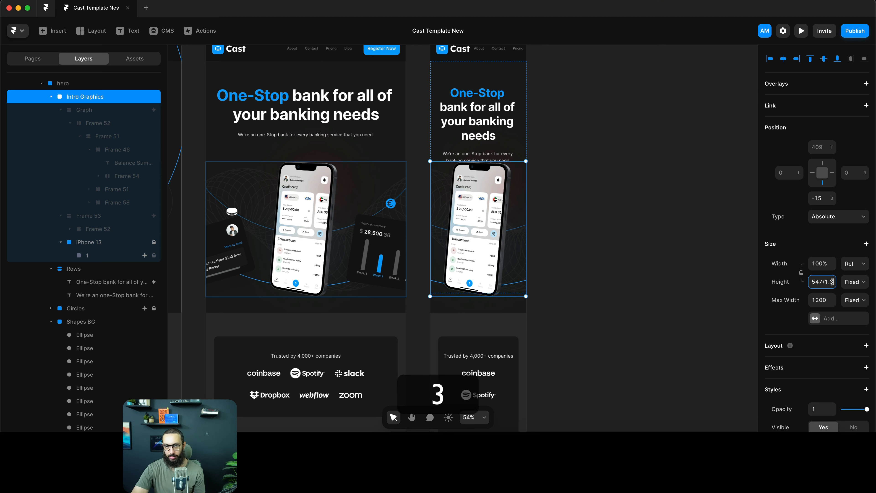
key(Return)
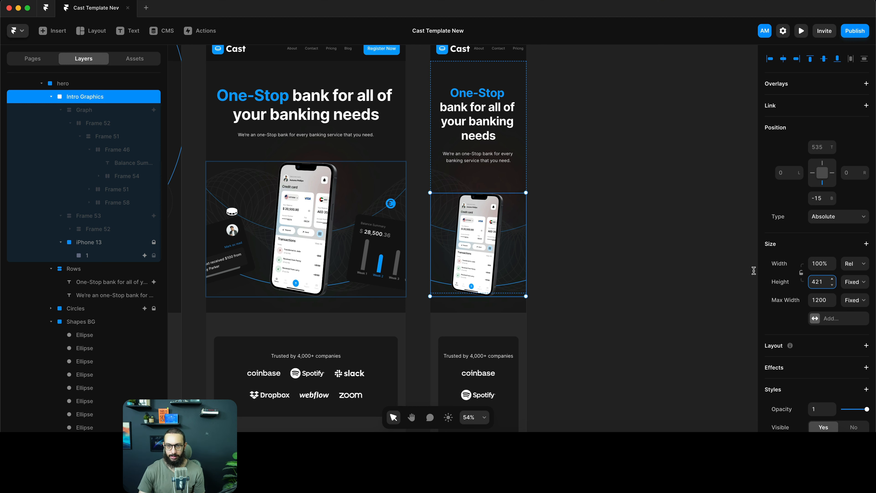
key(shift+Up)
key(shift+Up)
key(shift+Up)
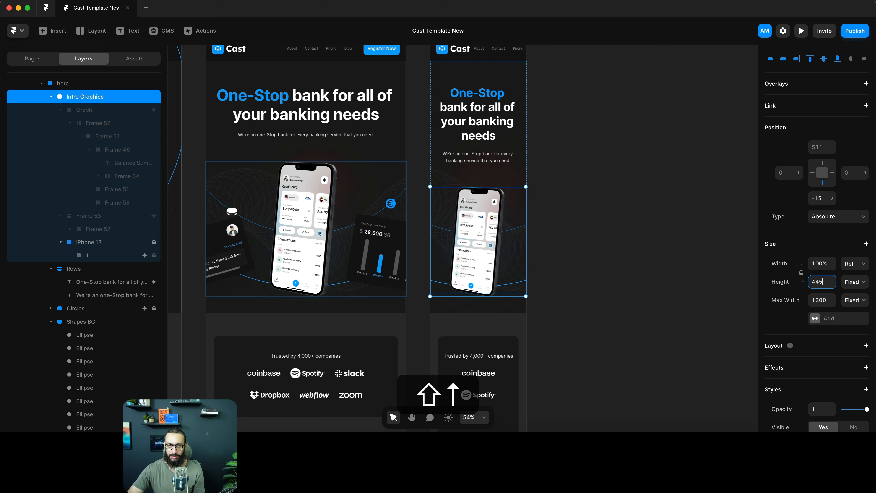
key(shift+Up)
key(Escape)
Nudge the Phone layout's Intro Graphics frame upward to a bottom offset of about 9
key(shift+Up)
key(shift+Up)
key(shift+Up)
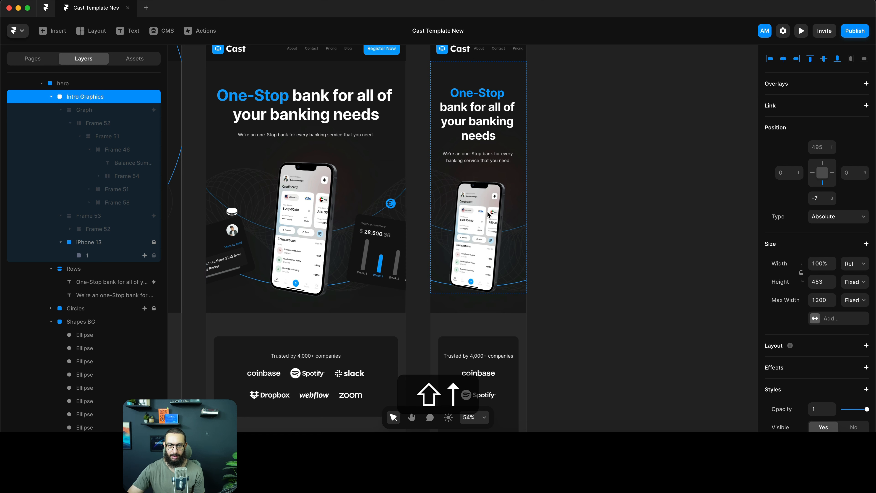
key(shift+Up)
key(shift+Down)
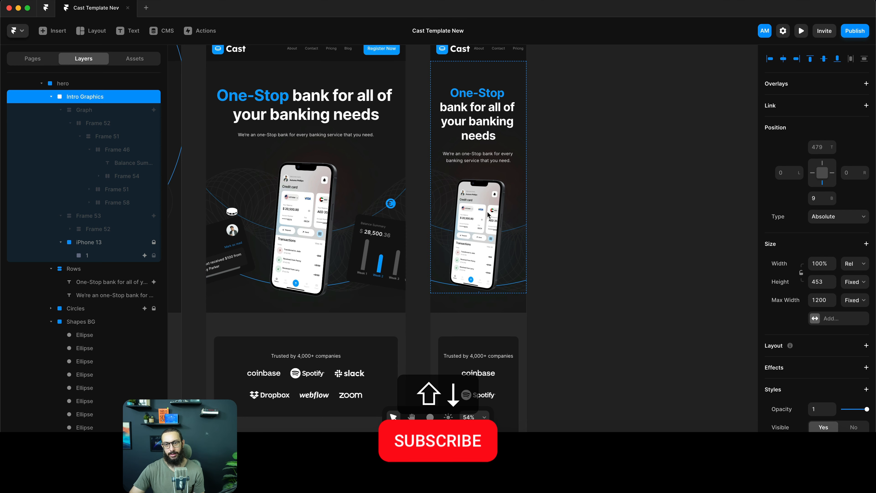
click(597, 191)
Set the top and bottom padding of the Phone layout's Social proof section to 48
scroll(597, 194, up, 3)
scroll(597, 194, down, 5)
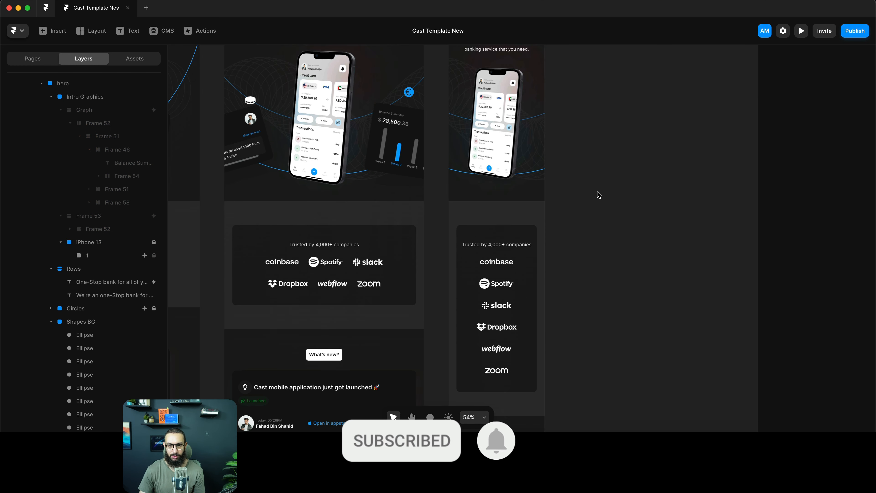
click(508, 216)
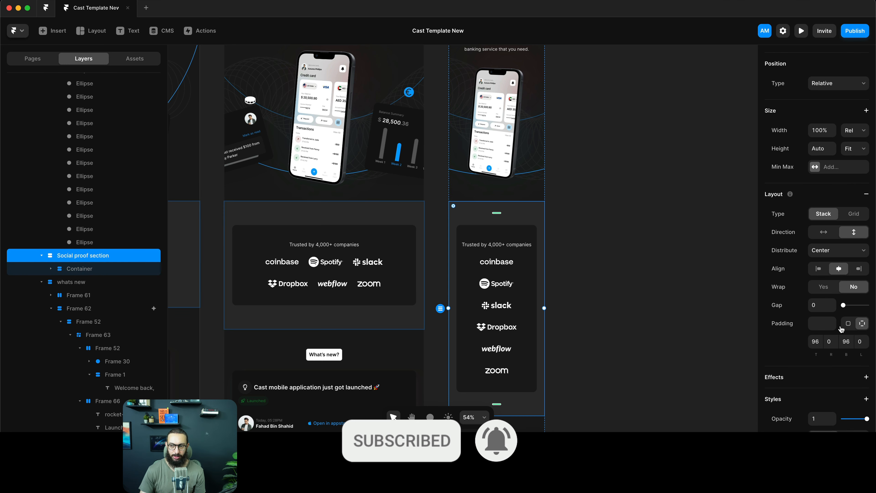
click(815, 341)
text(48)
key(Tab)
key(Tab)
text(4)
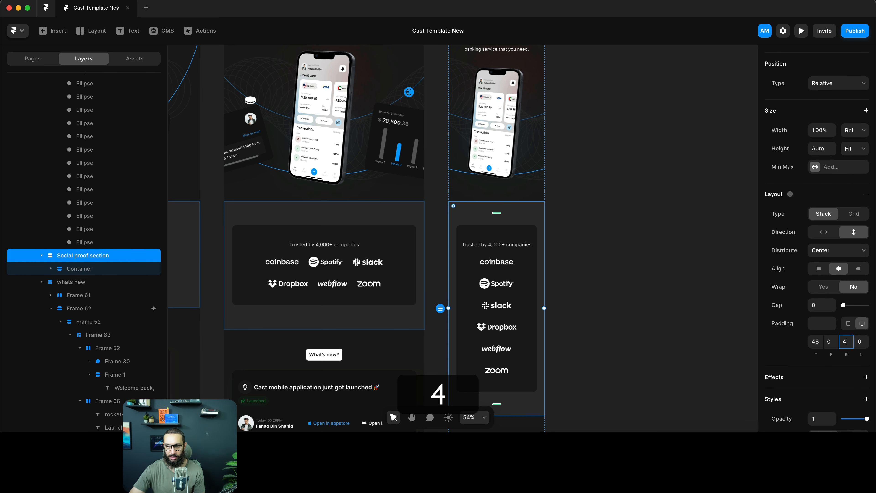
text(8)
key(Return)
Try a 1fr width on the launch heading text in the Phone layout's What's new card
scroll(574, 298, down, 6)
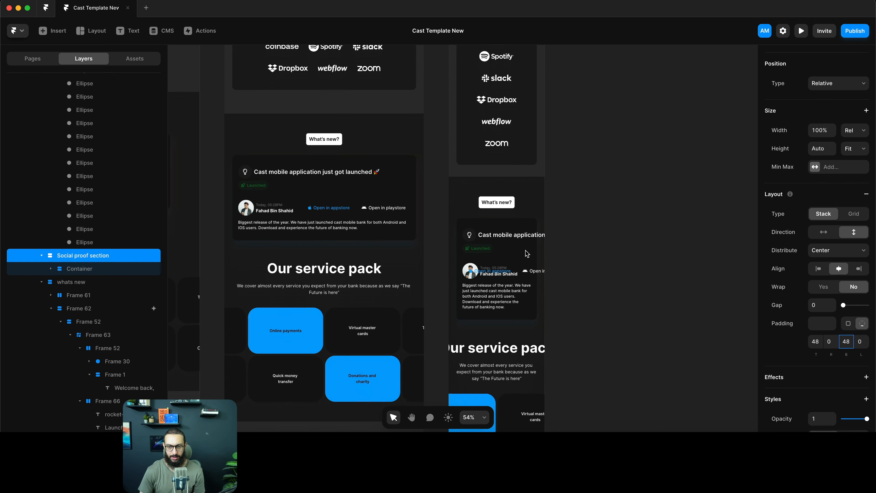
super+click(512, 245)
scroll(512, 246, up, 5)
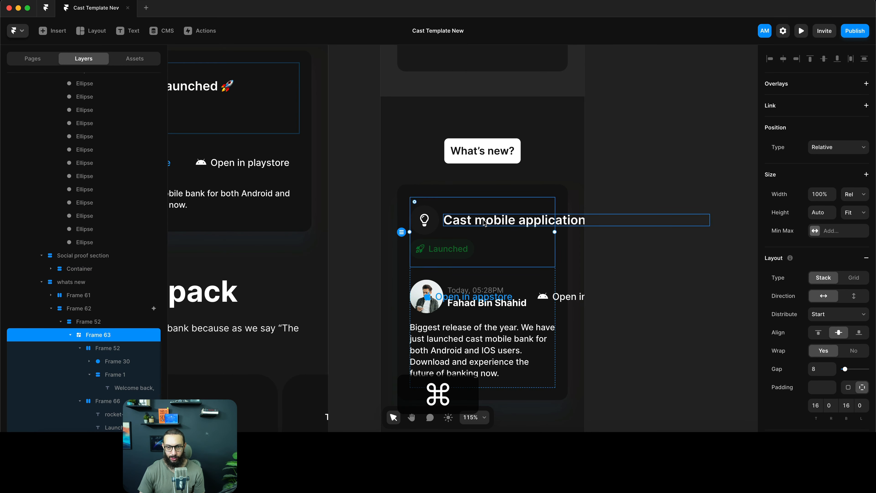
scroll(830, 175, up, 5)
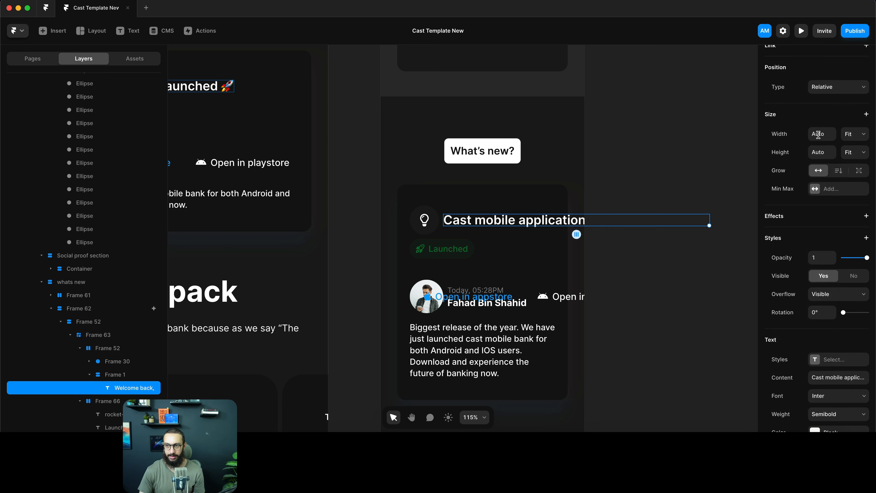
click(818, 134)
text(1f)
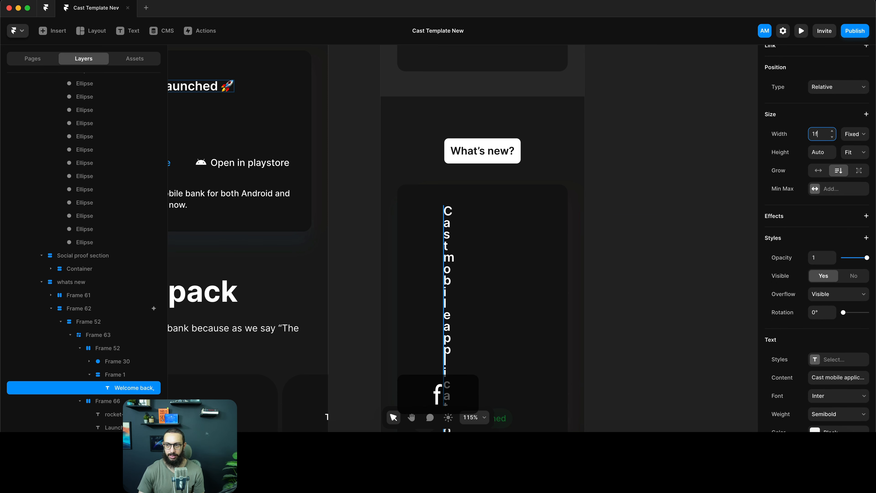
Try a 1fr width on Frame 1 around the launch heading, and undo the width changes back to the original heading
click(113, 376)
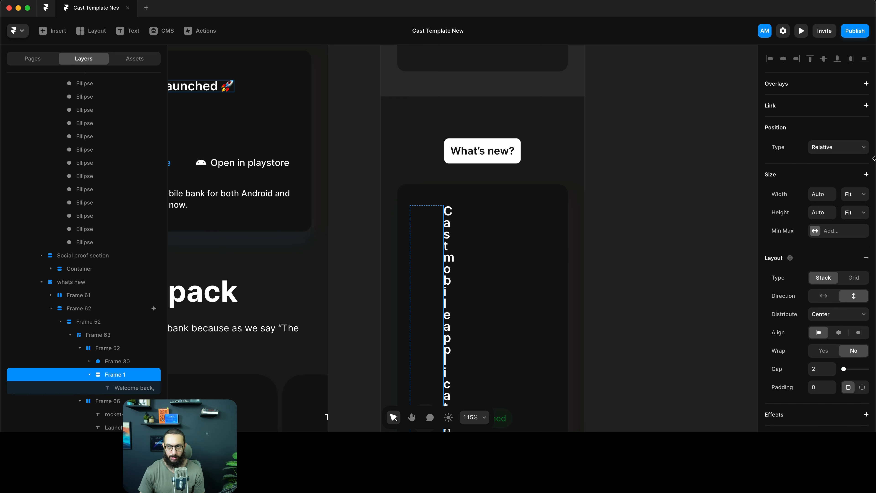
click(829, 199)
text(1fr)
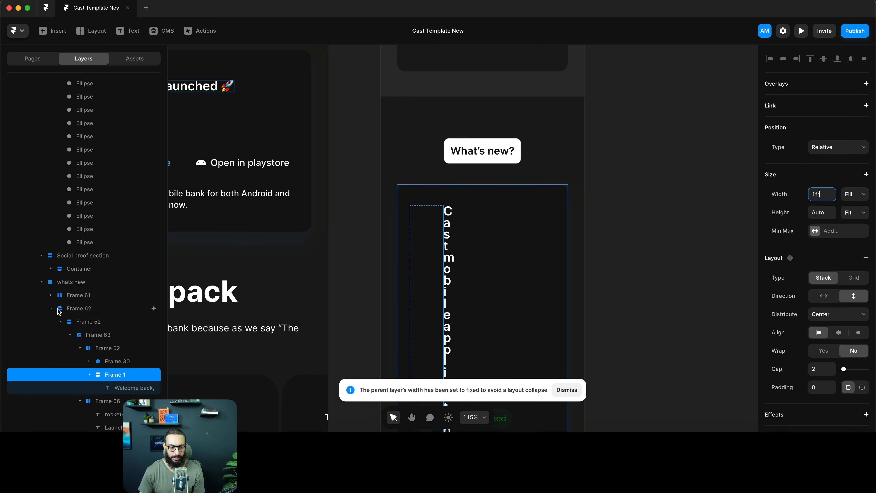
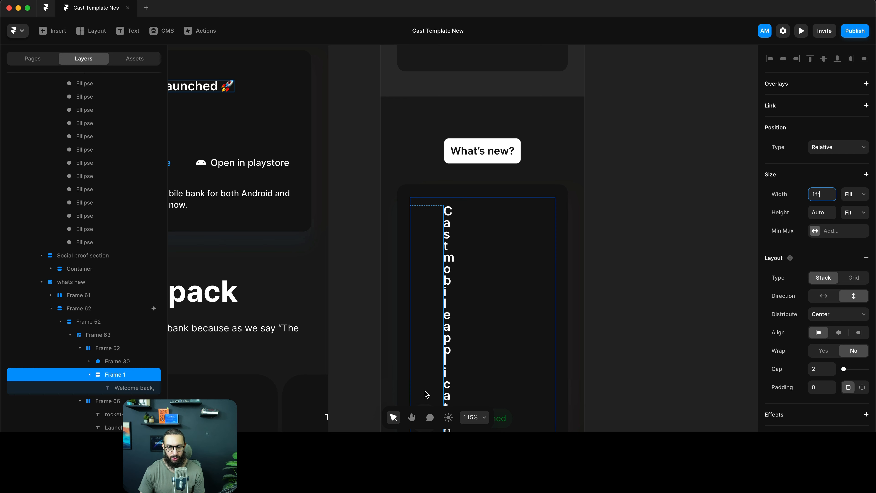
click(118, 350)
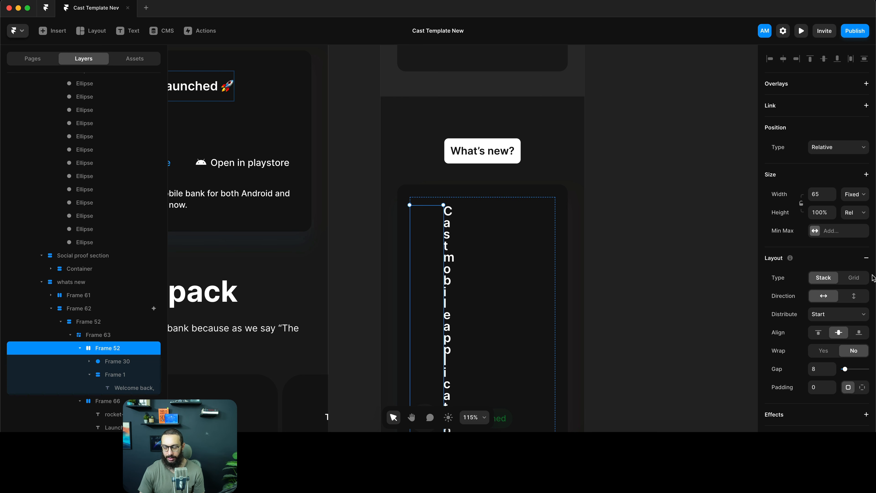
scroll(484, 249, down, 5)
key(super+z)
key(super+z)
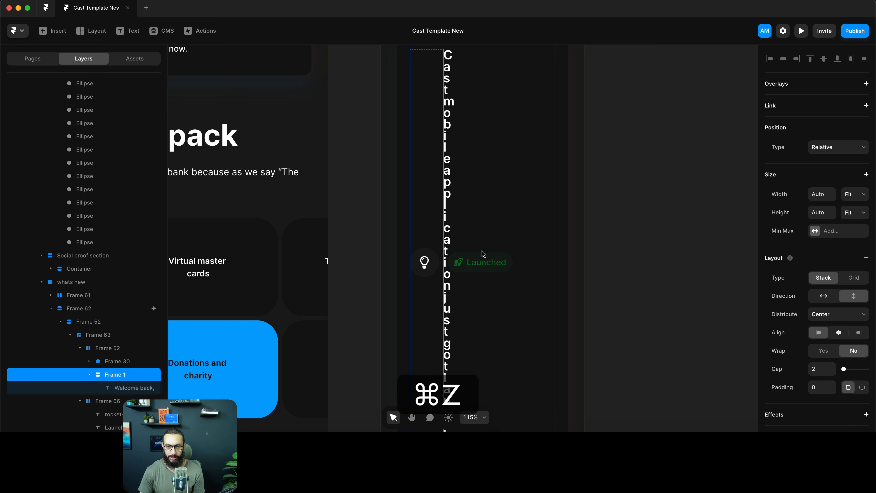
scroll(482, 207, up, 3)
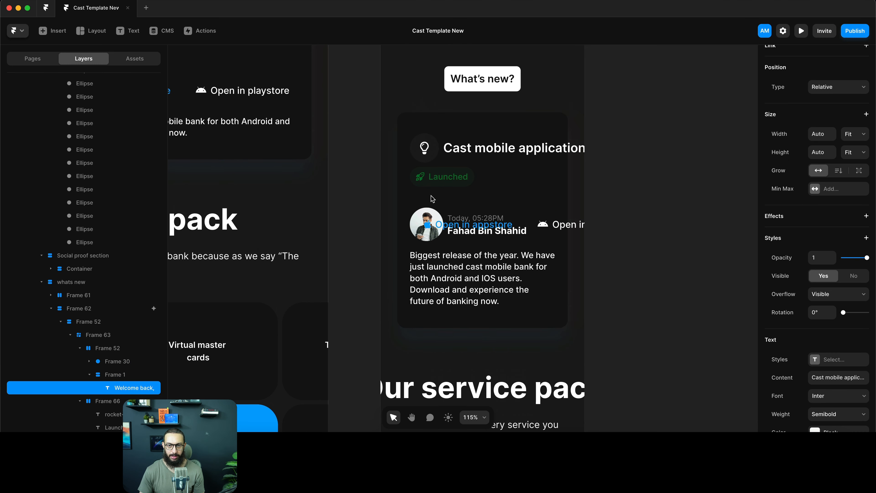
Set the width of Frame 52, the row holding the lightbulb icon and launch heading, to 100%, after trying 1fr
click(480, 163)
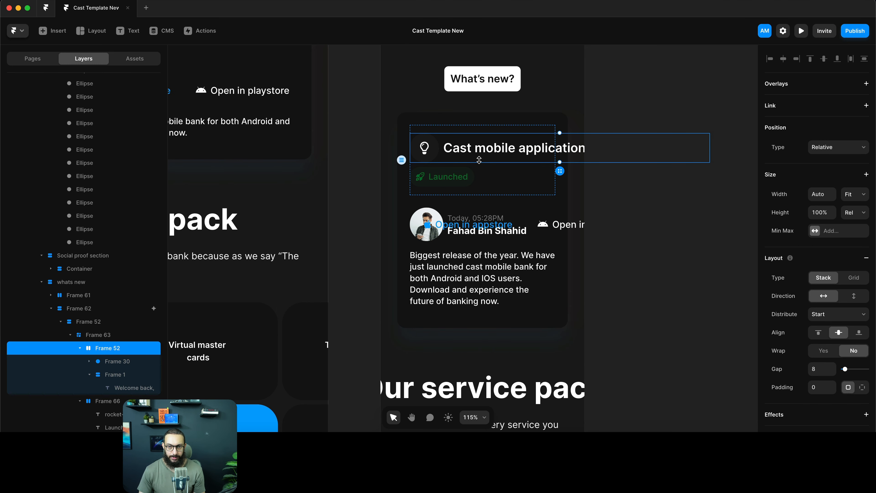
click(107, 361)
click(100, 388)
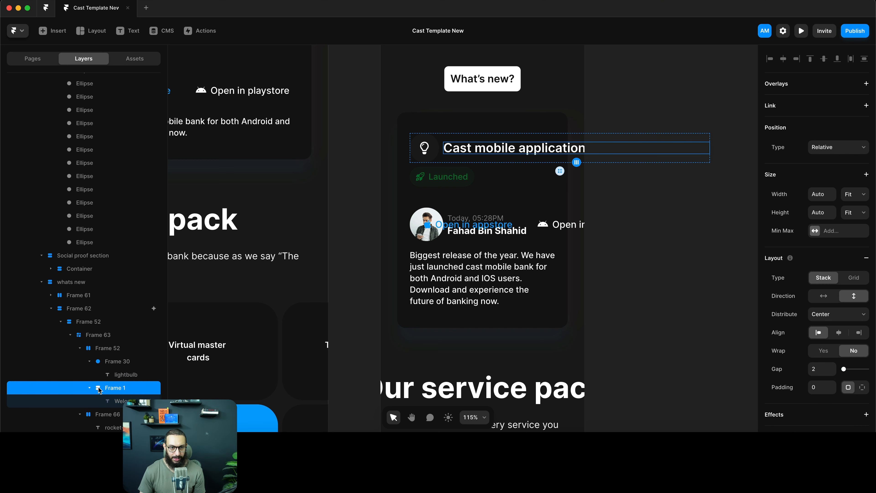
click(90, 388)
click(90, 362)
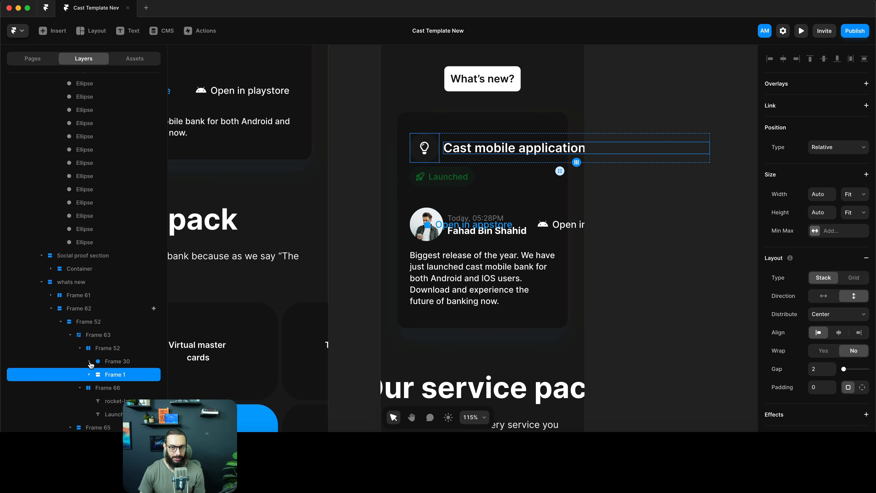
click(108, 348)
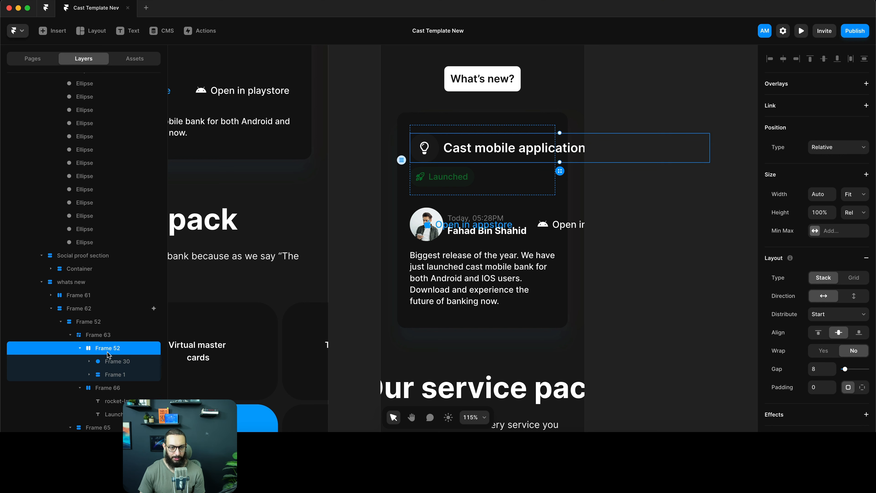
click(824, 199)
text(1fr)
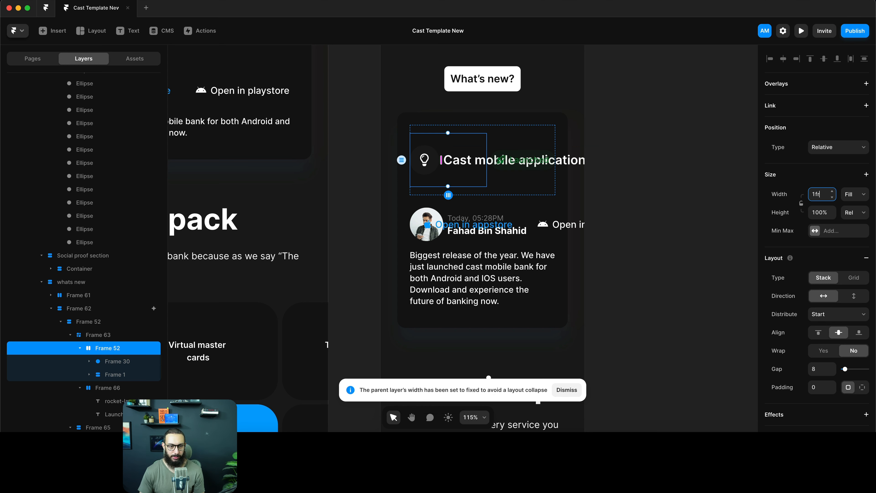
key(super+z)
text(10)
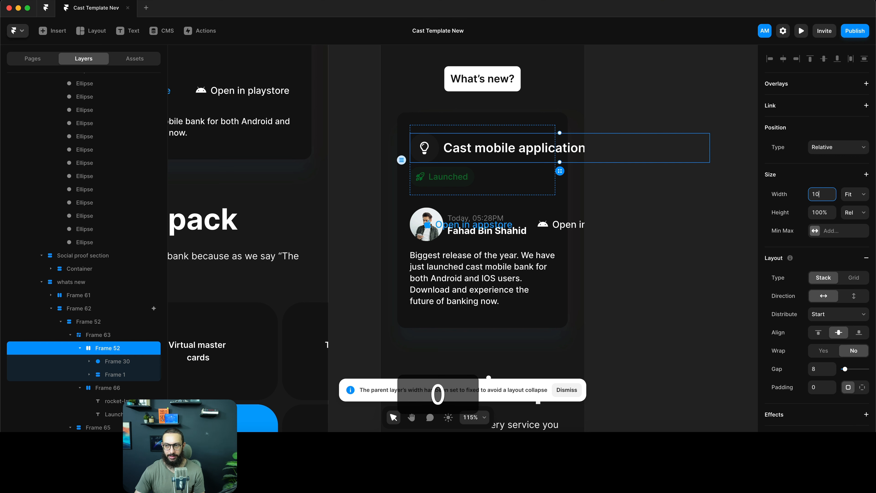
text(0%)
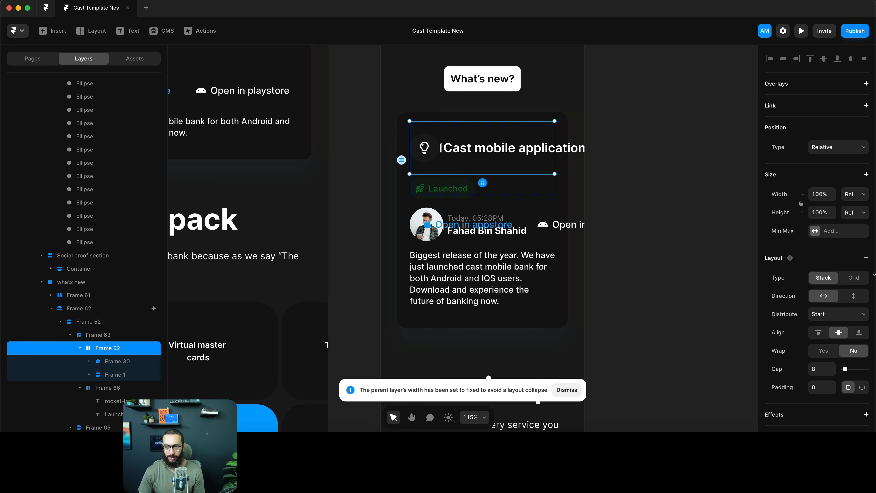
Set the widths of the launch heading's wrapper, Frame 1, and of the heading text inside it to 1fr
click(104, 334)
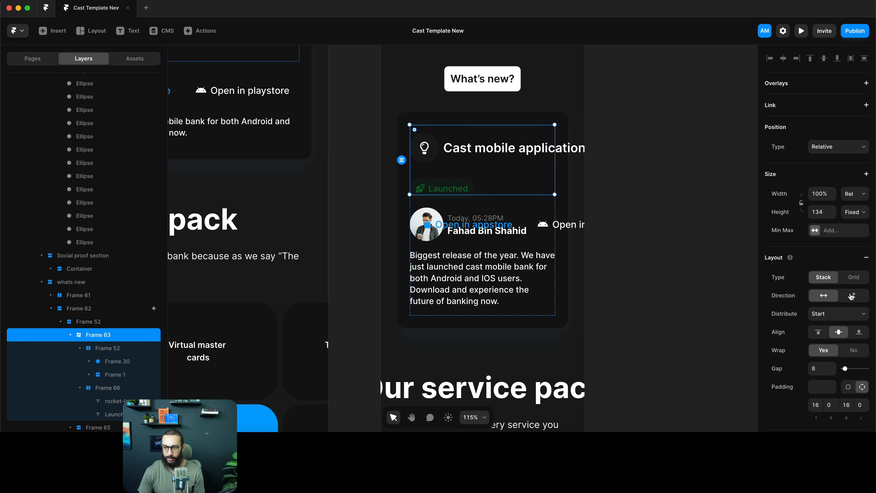
scroll(848, 294, down, 2)
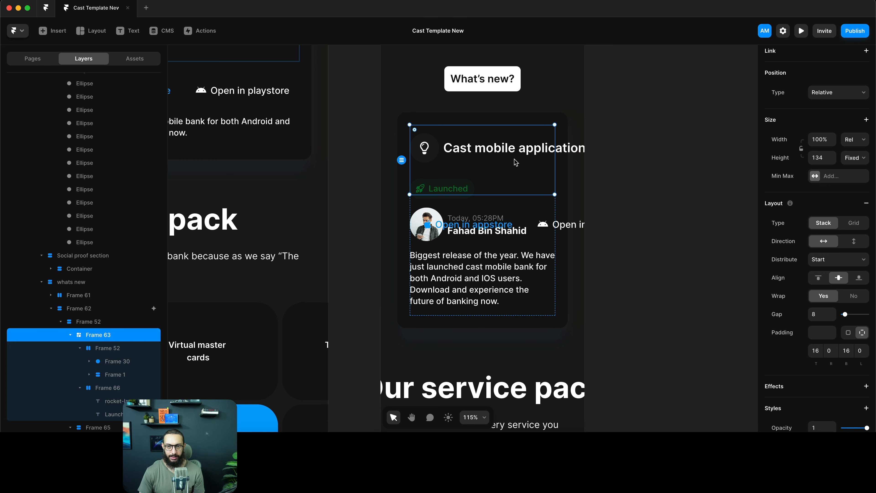
click(514, 152)
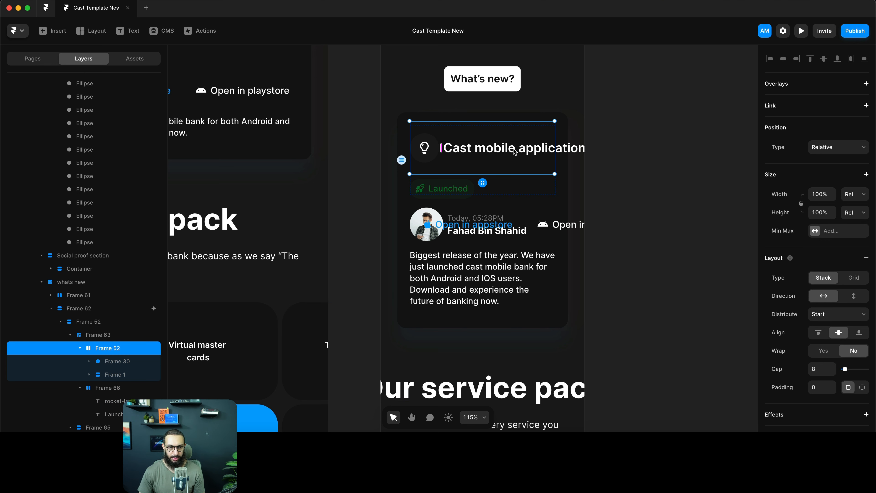
click(514, 152)
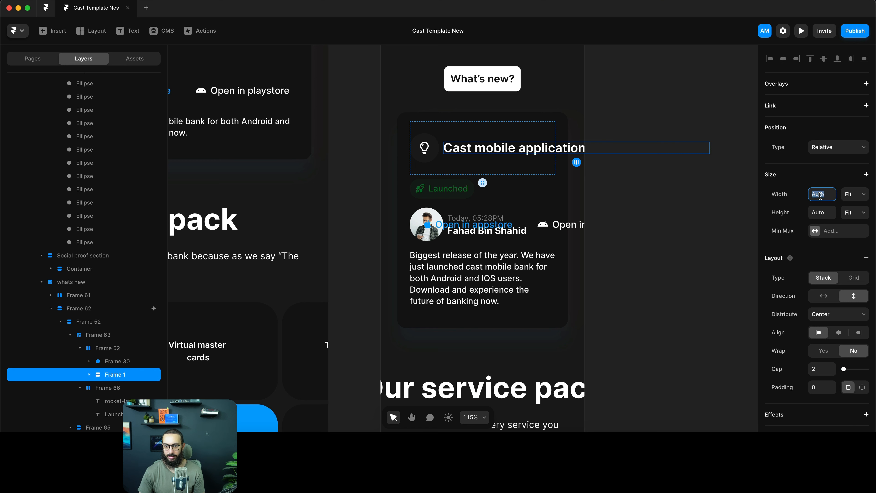
text(1fr)
click(500, 154)
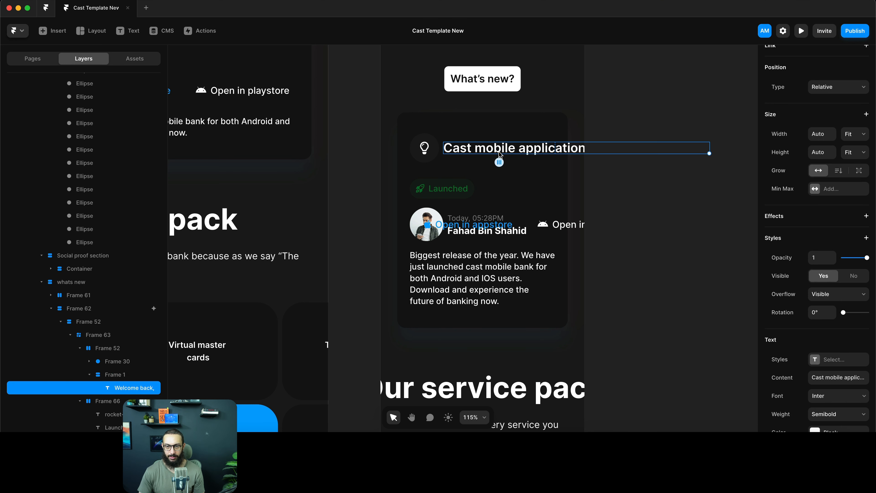
text(1fr)
key(Return)
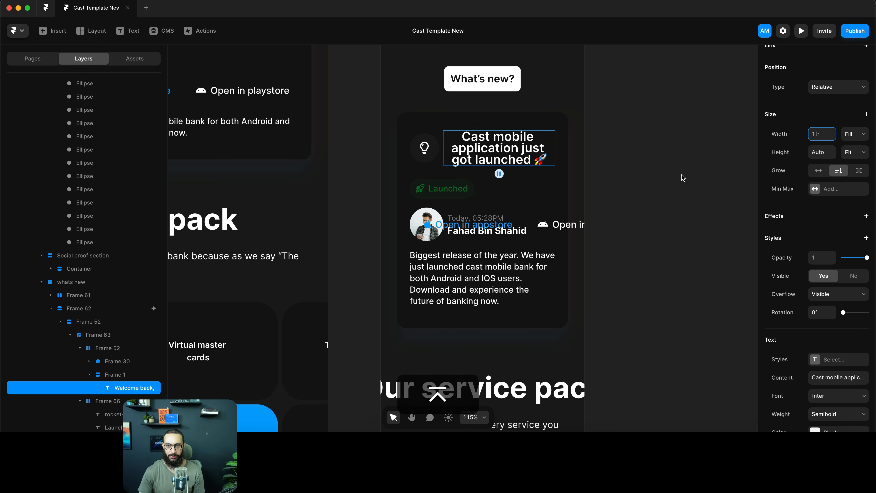
Left-align the Phone layout's launch heading text and set its font size to 18
scroll(832, 364, down, 5)
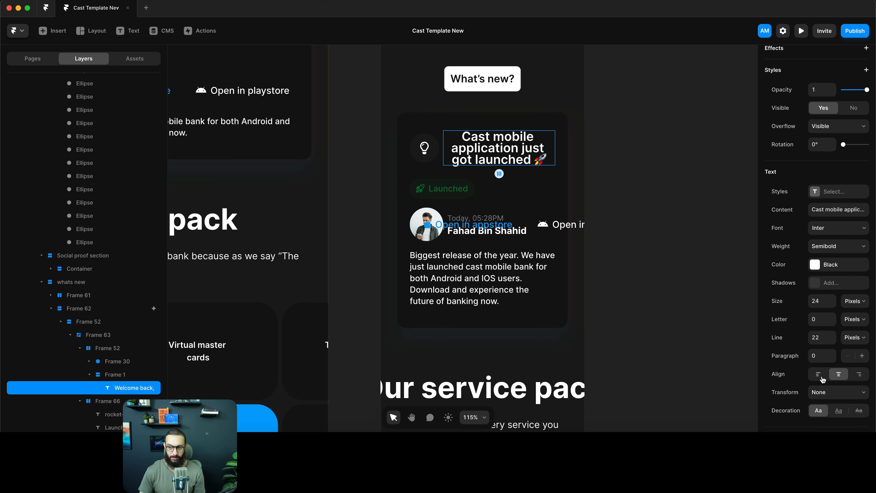
click(818, 374)
text(18)
key(Tab)
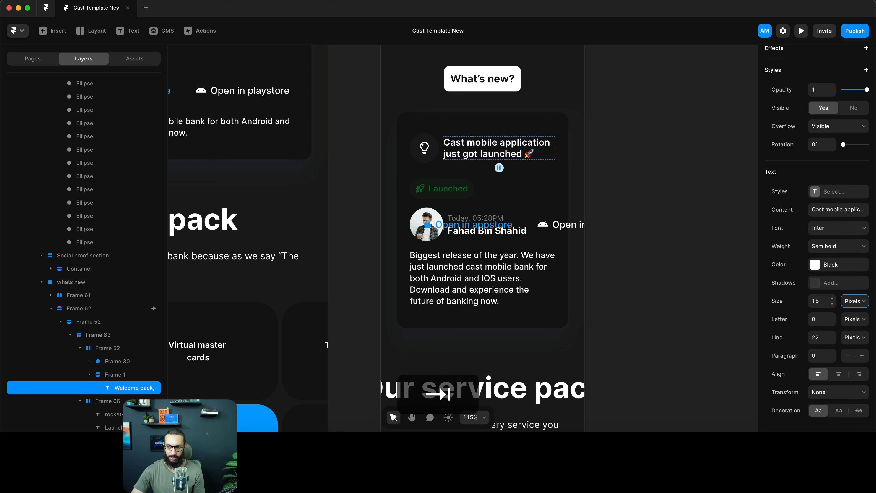
click(656, 222)
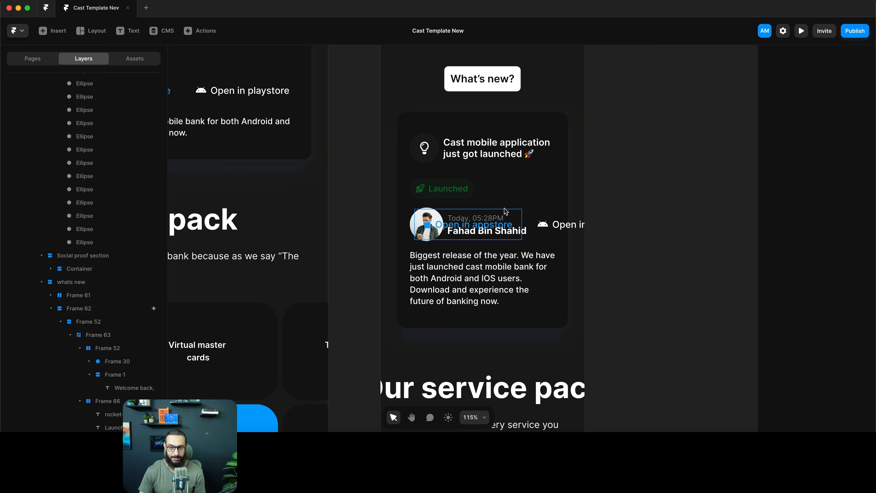
Turn on wrapping for the author and store buttons row, Frame 66, and set the direction of the buttons' Frame 68 to vertical
click(525, 211)
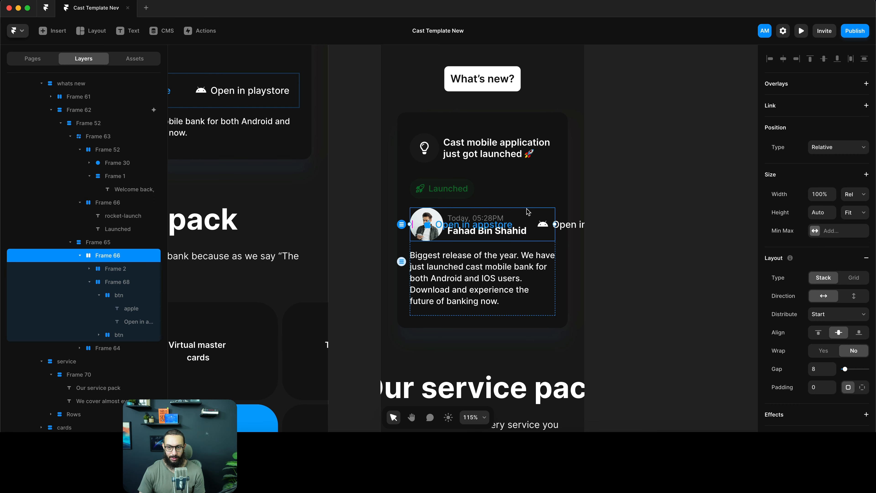
click(821, 353)
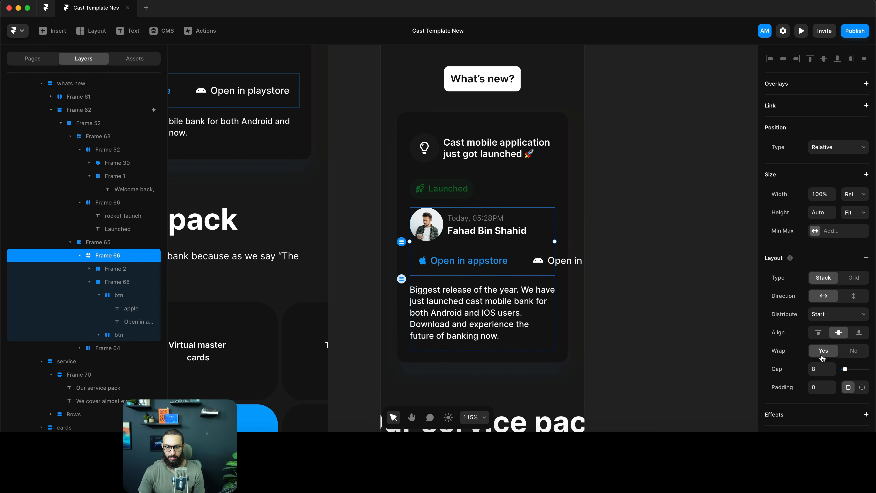
click(523, 265)
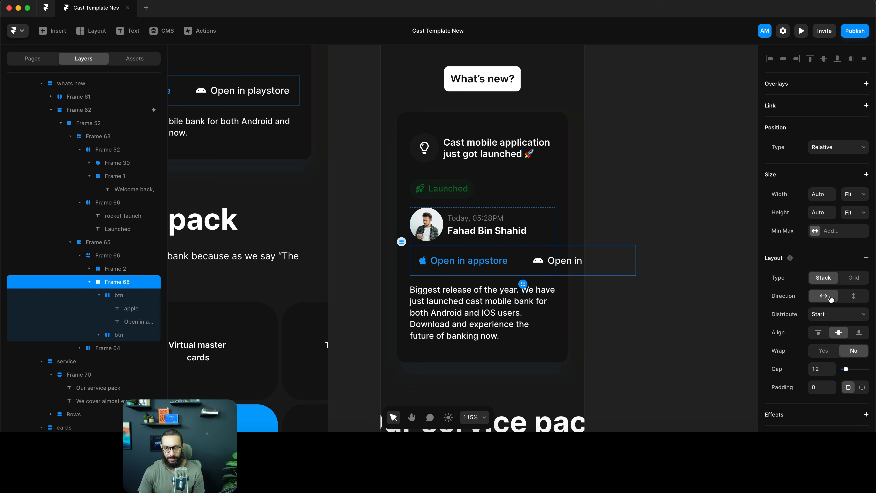
click(848, 296)
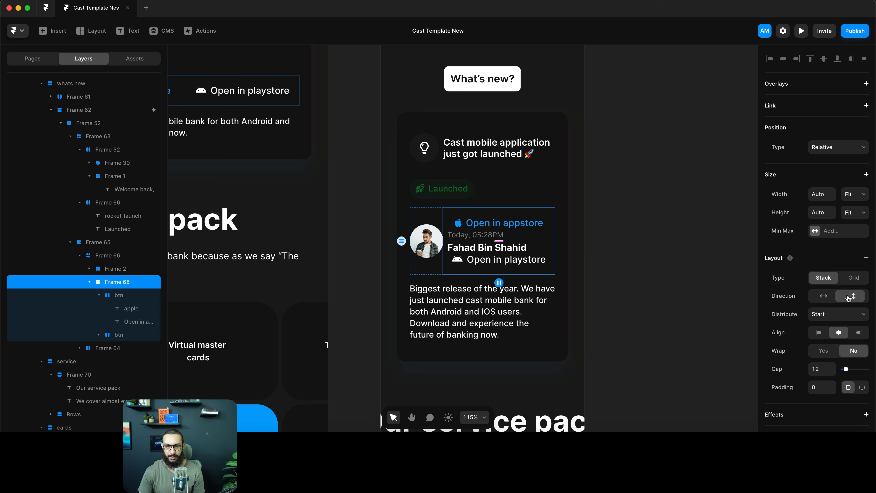
Try wrapping the avatar and author details in Frame 2 of the What's new card, and undo it
click(432, 219)
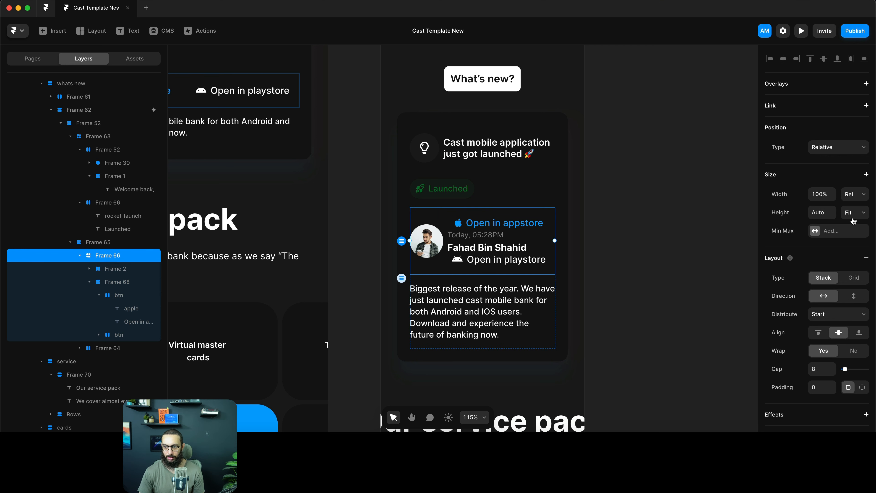
click(507, 249)
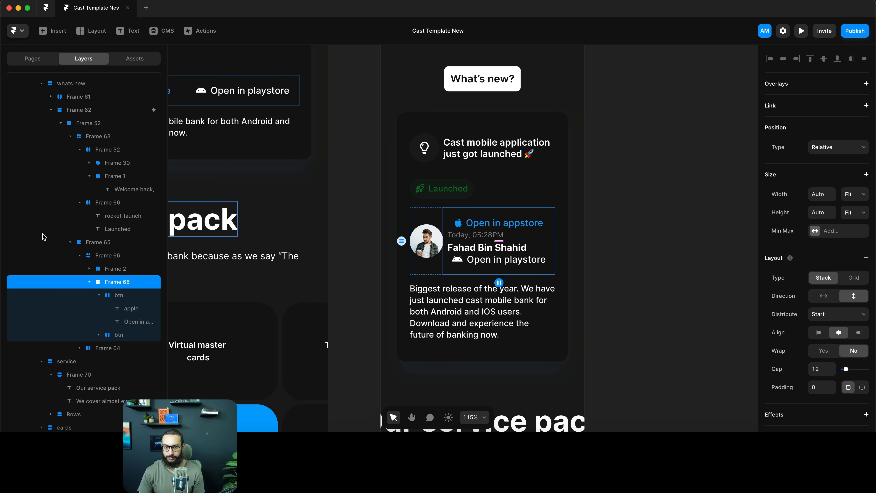
click(118, 272)
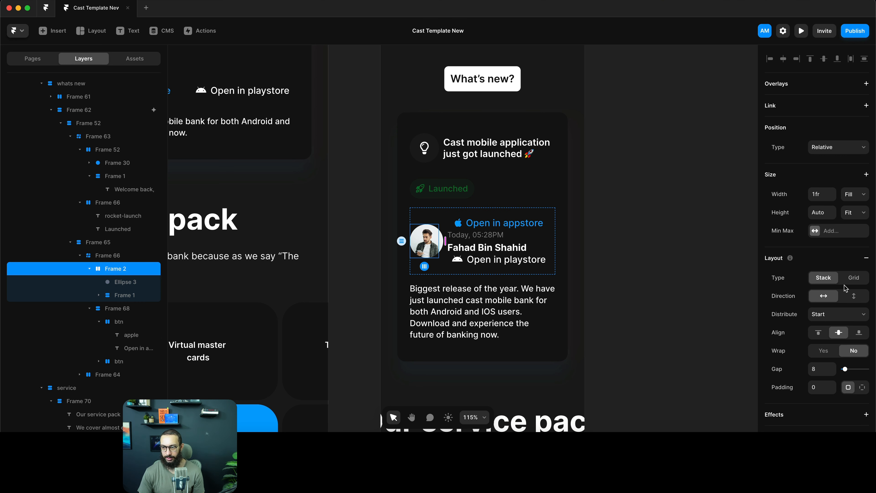
click(823, 351)
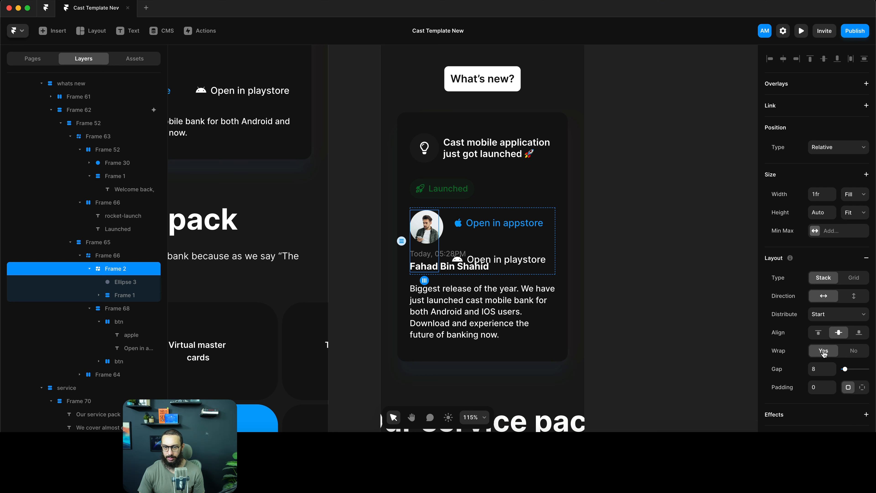
key(super+z)
key(super+z)
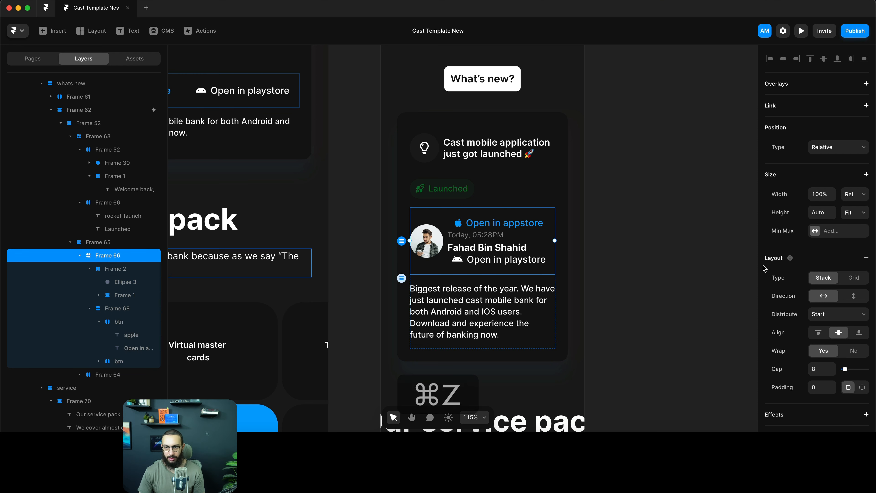
Stack the author row, Frame 66, vertically with left alignment and set the gap between the store buttons in Frame 68 to 0
click(847, 295)
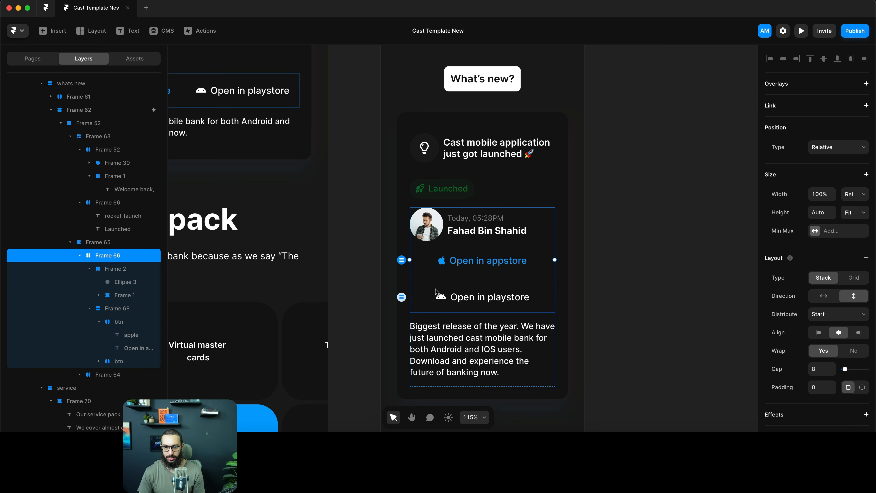
click(466, 278)
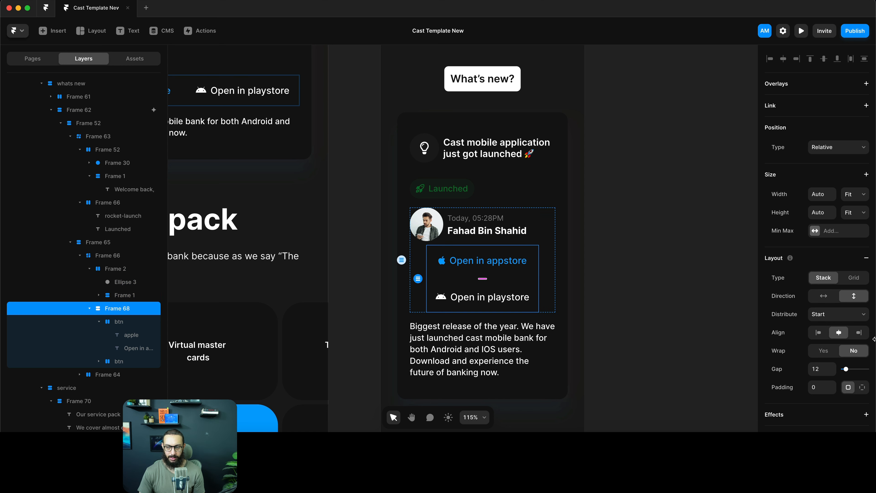
click(819, 369)
text(0)
key(Return)
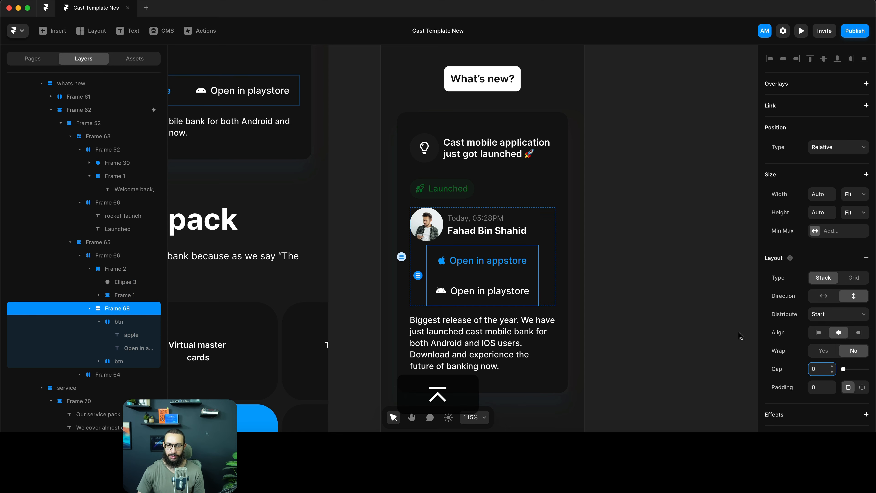
click(550, 266)
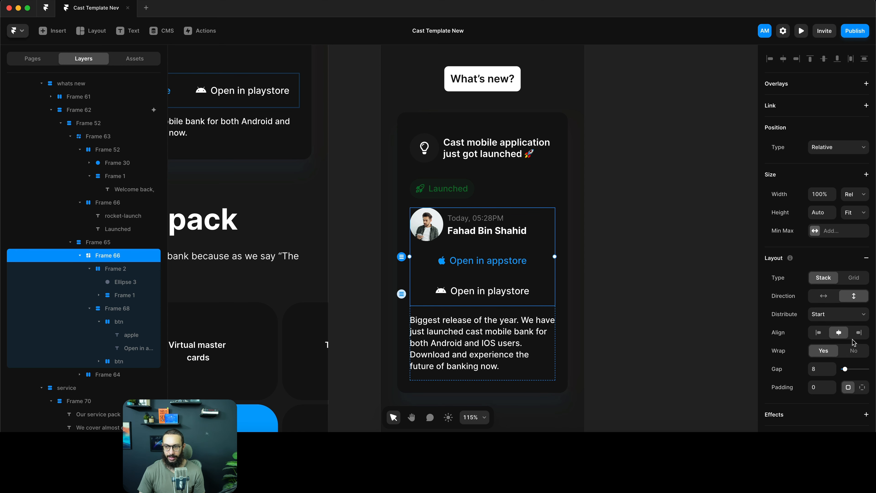
click(816, 333)
Set the font size of both the "Open in appstore" and "Open in playstore" labels to 14 in the Phone layout
double_click(460, 271)
double_click(462, 262)
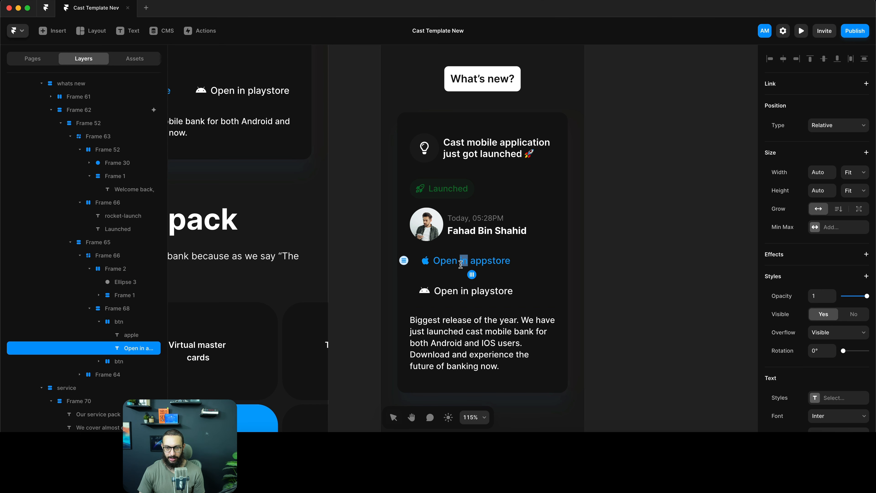
key(Escape)
shift+click(496, 296)
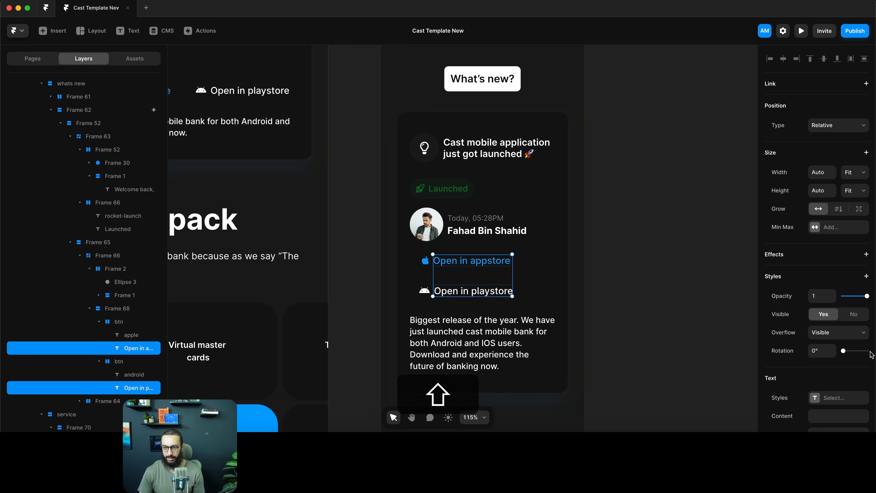
scroll(870, 352, down, 4)
click(823, 384)
text(14)
key(Return)
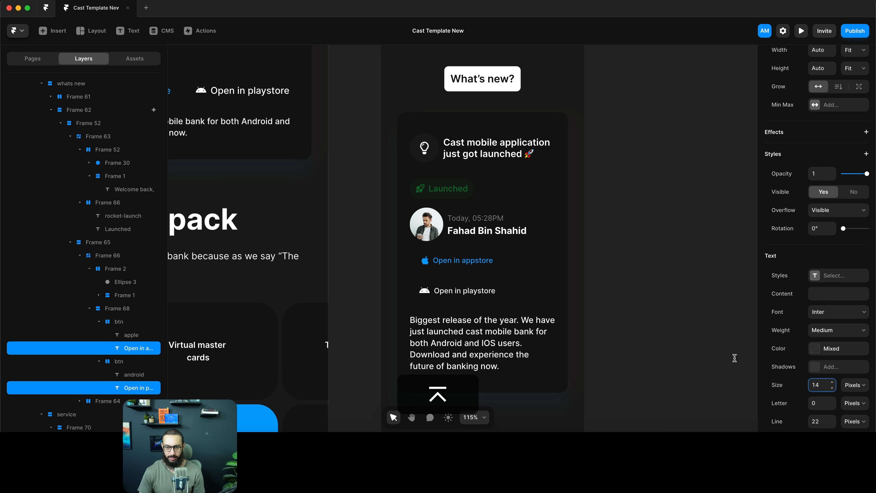
click(425, 261)
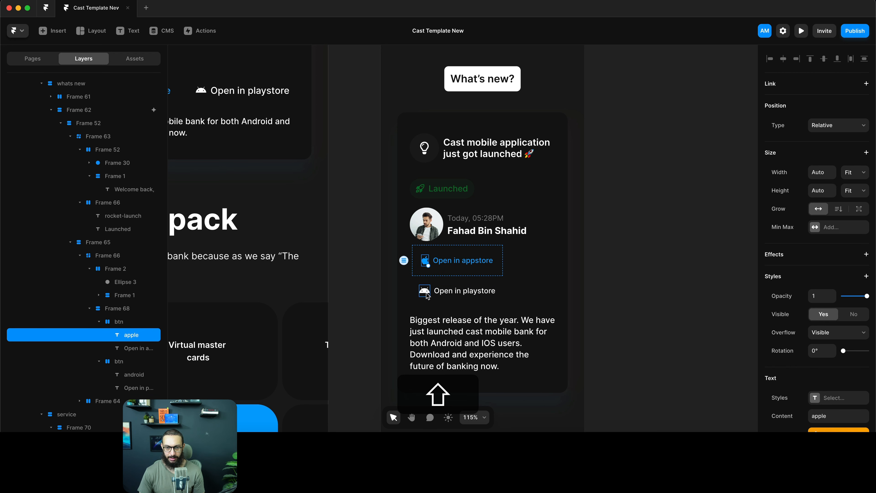
shift+click(426, 294)
scroll(871, 321, down, 2)
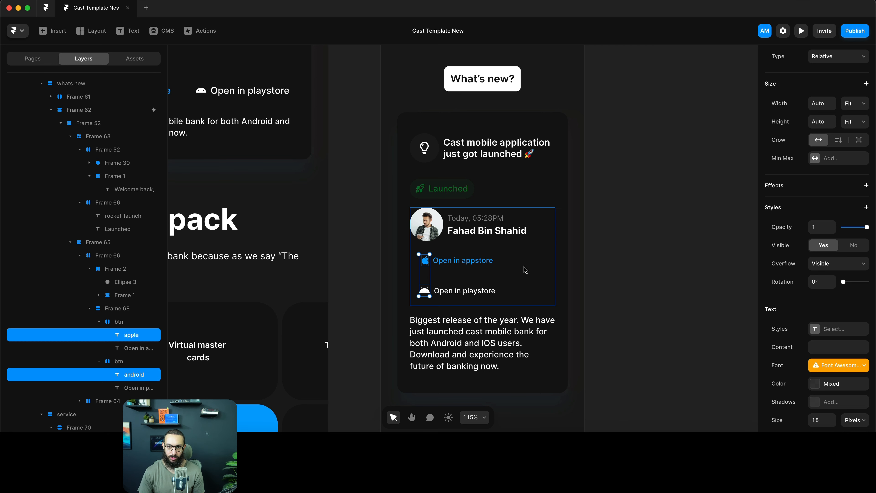
click(498, 270)
click(502, 285)
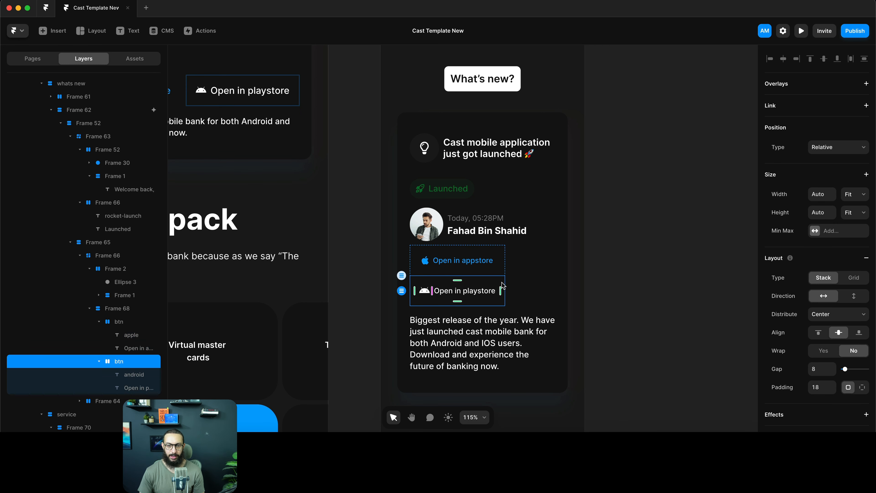
click(529, 278)
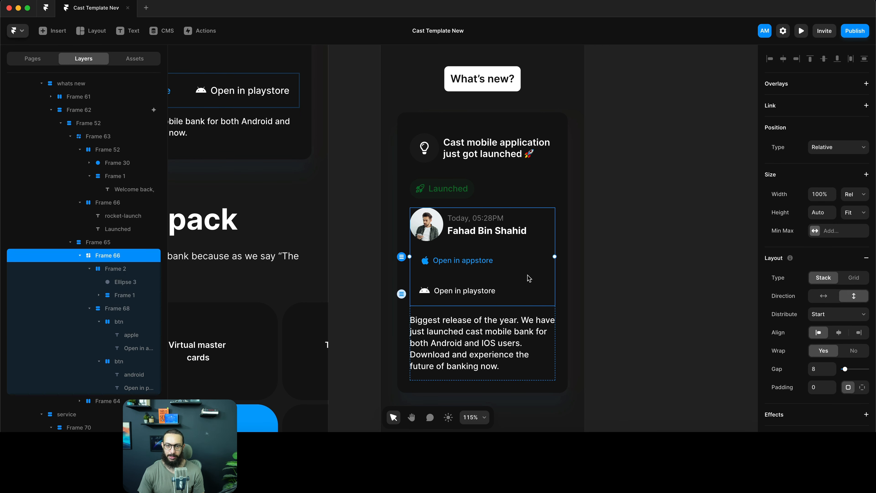
Insert a Phosphor icon beside the apple icon in the Phone layout's appstore button and choose AppleLogo as its icon
click(425, 265)
key(i)
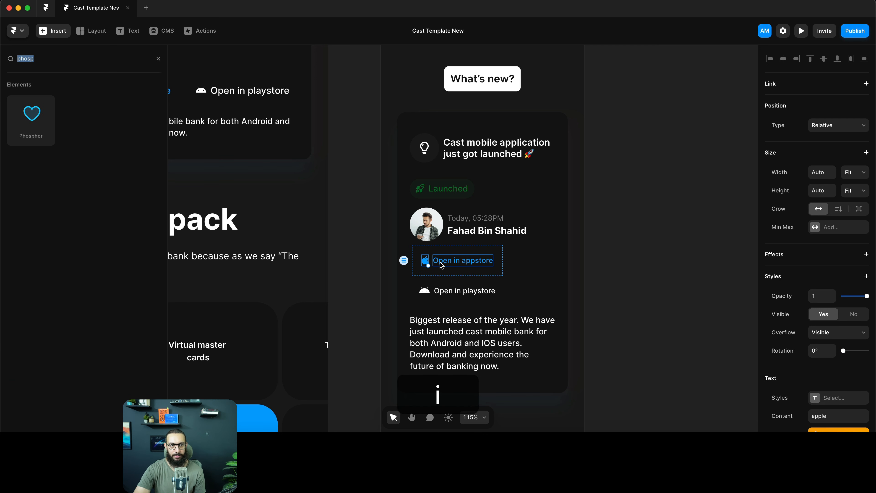
scroll(565, 233, right, 5)
drag(31, 120, 375, 285)
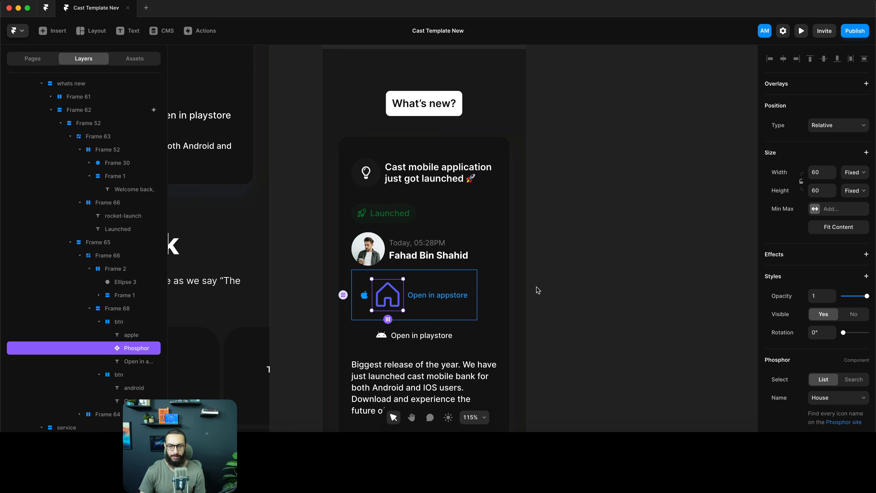
scroll(827, 276, down, 5)
click(837, 275)
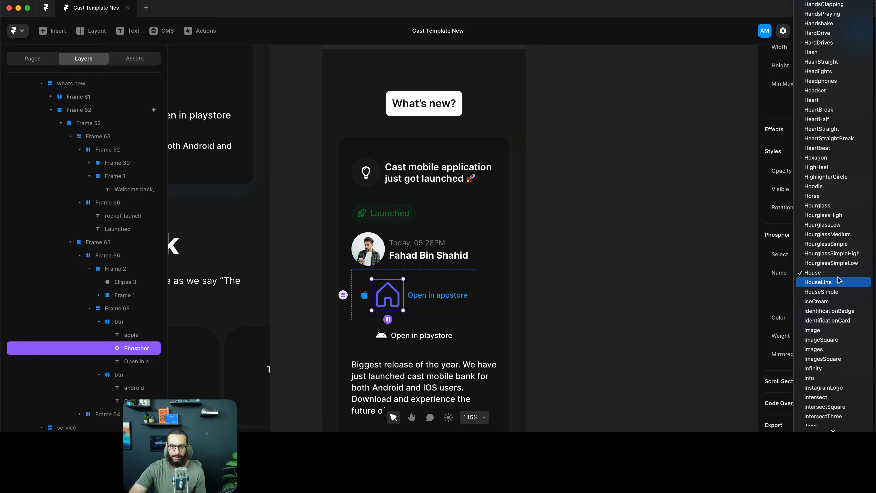
text(apple)
key(Return)
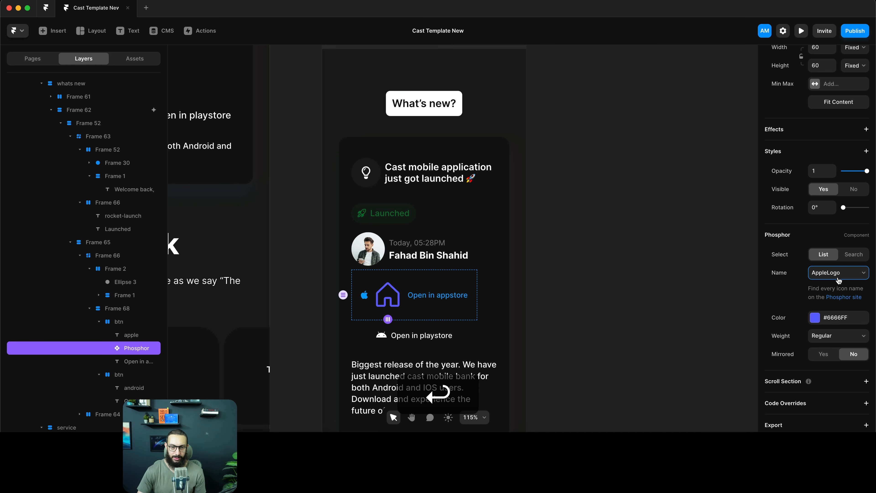
Set the new Apple logo icon's weight to Fill and its color to the Primay/100% style
scroll(366, 303, up, 10)
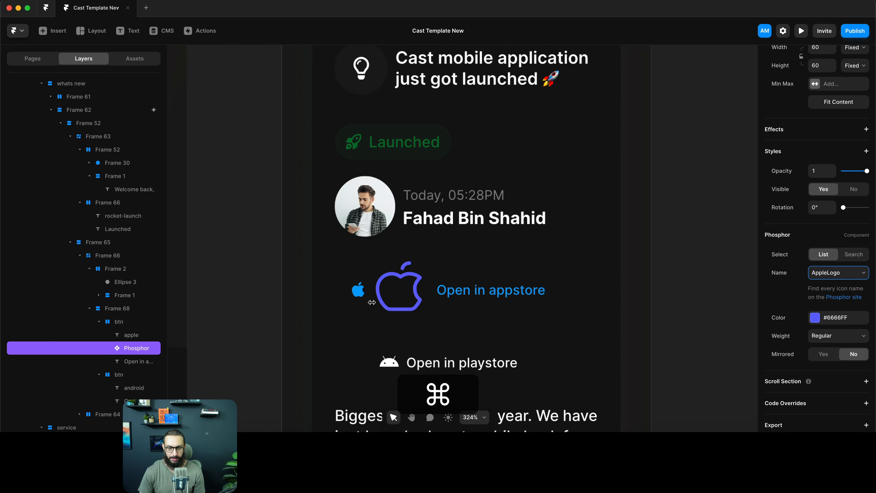
click(829, 335)
click(829, 355)
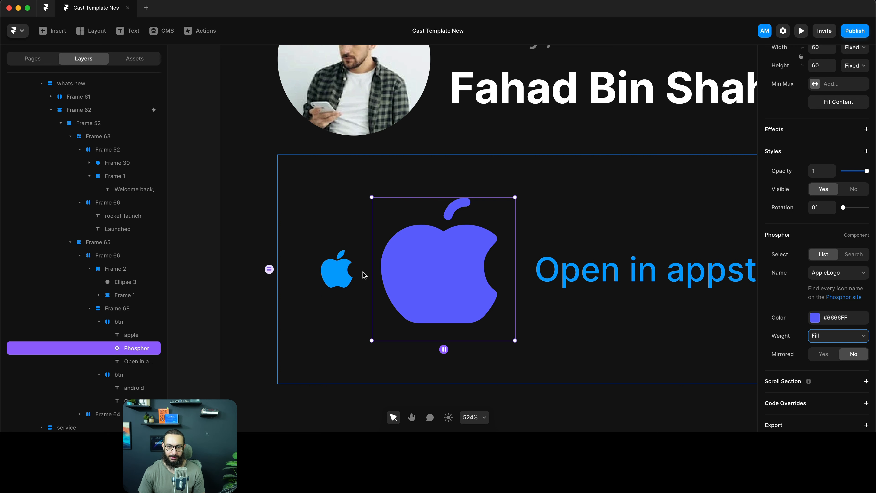
click(842, 323)
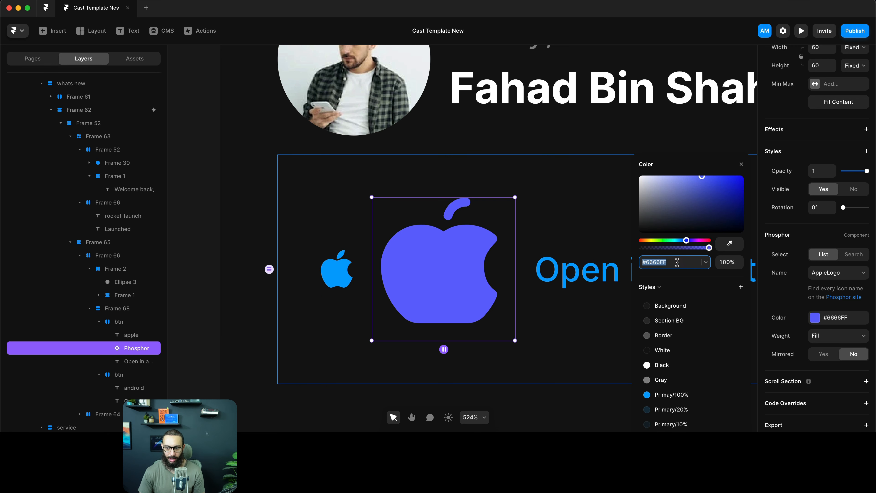
click(663, 394)
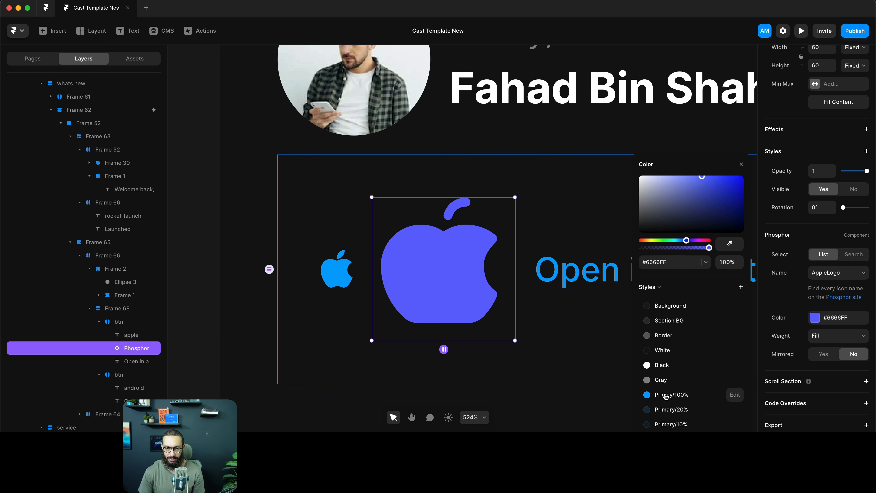
click(327, 275)
Set the width of the Phosphor Apple logo icon to 24
click(465, 288)
scroll(841, 157, up, 4)
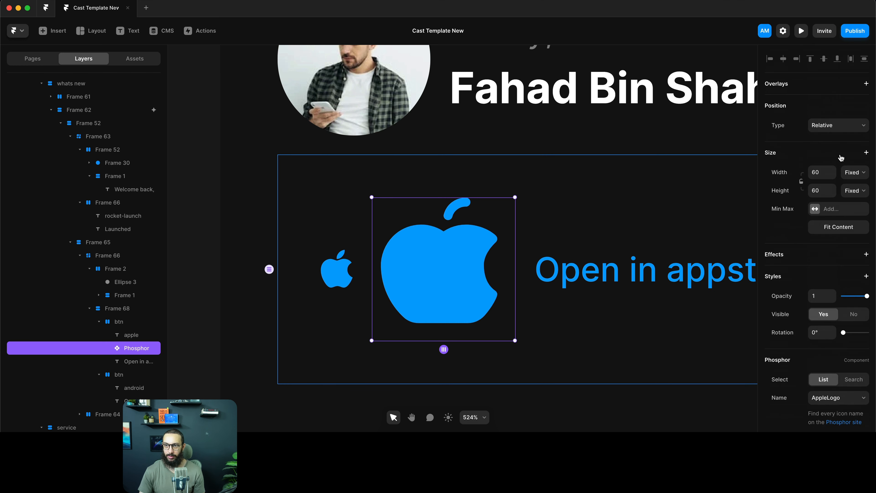
click(822, 172)
text(24)
key(Return)
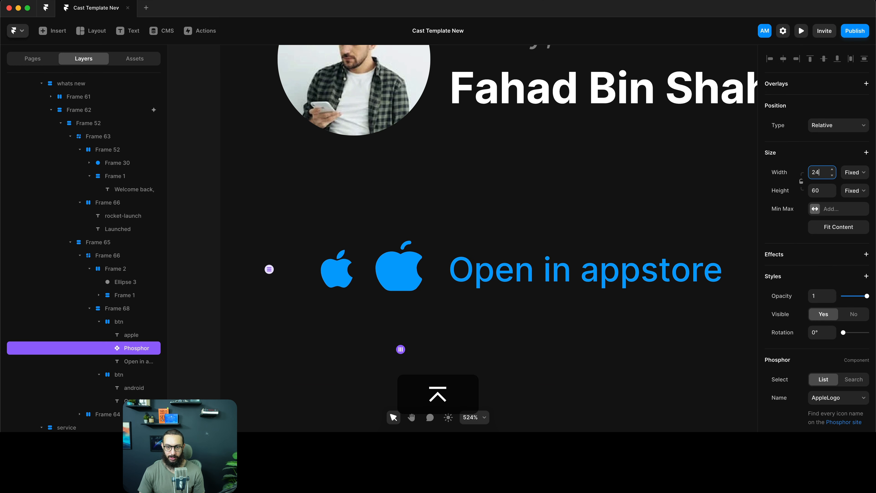
Remove the old text-based apple icon from the Phone layout's appstore button
scroll(355, 211, down, 10)
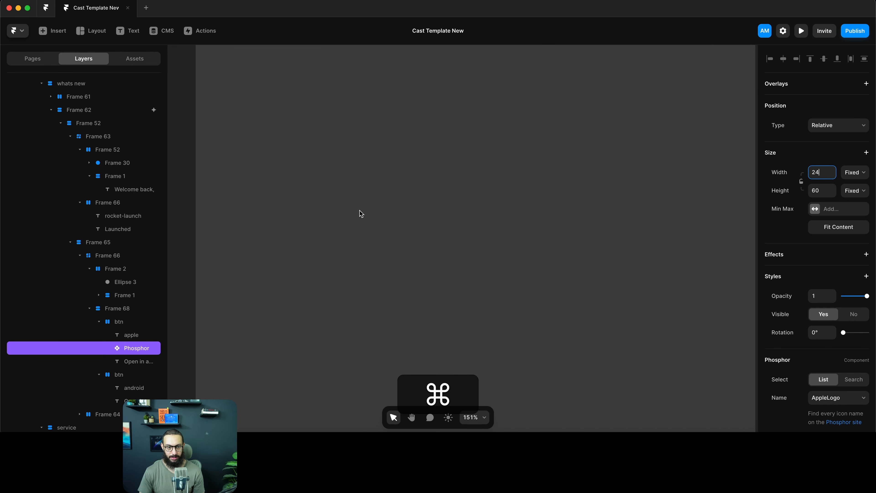
scroll(361, 213, down, 10)
scroll(365, 264, up, 3)
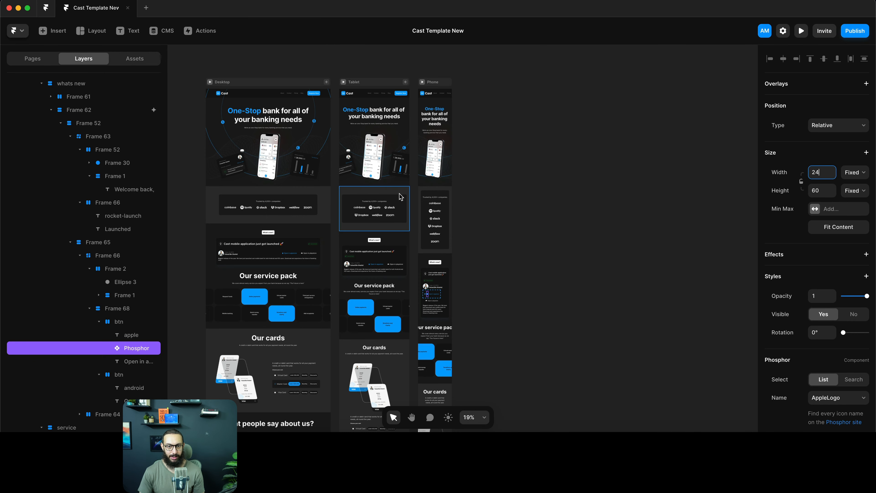
scroll(365, 264, up, 3)
scroll(366, 264, up, 10)
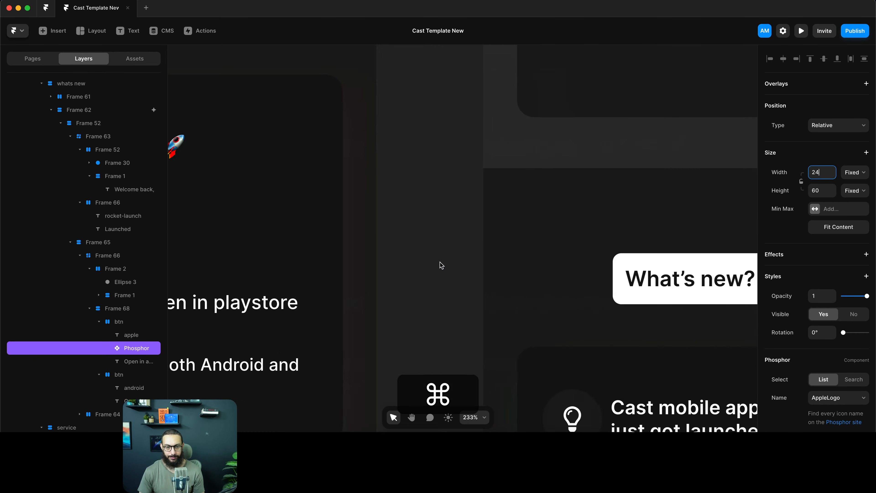
click(419, 227)
key(BackSpace)
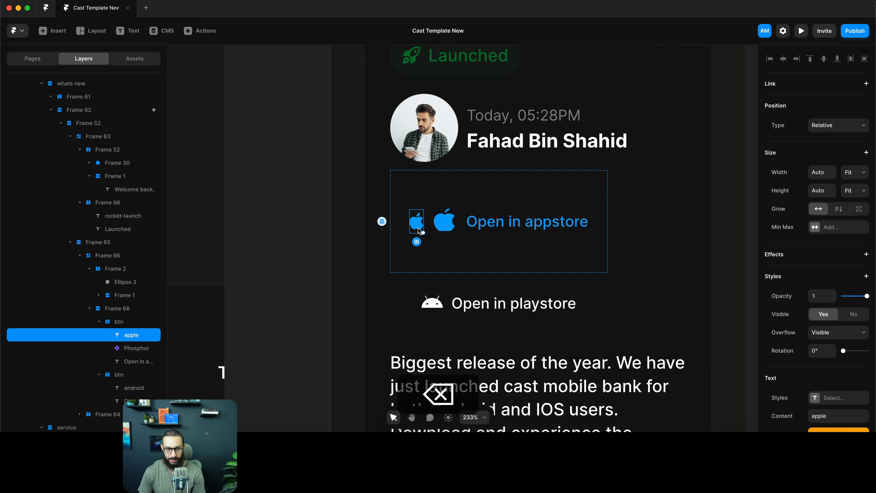
click(431, 226)
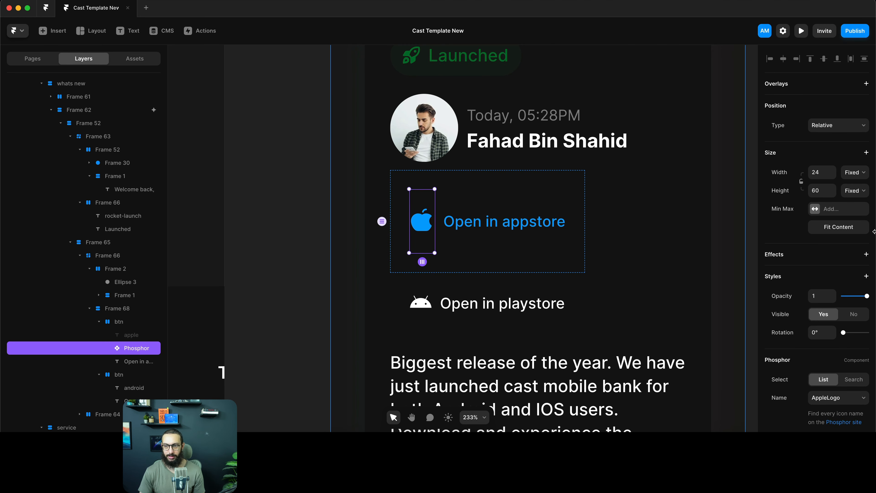
click(857, 193)
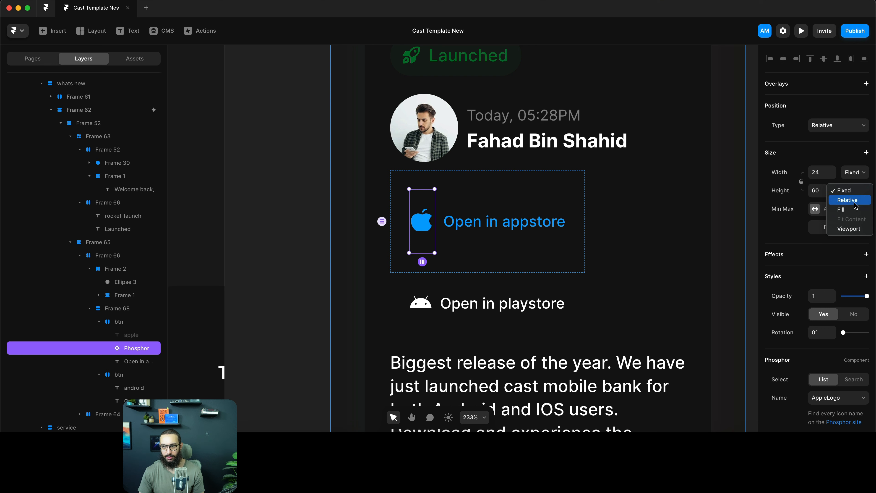
key(Escape)
key(super+c)
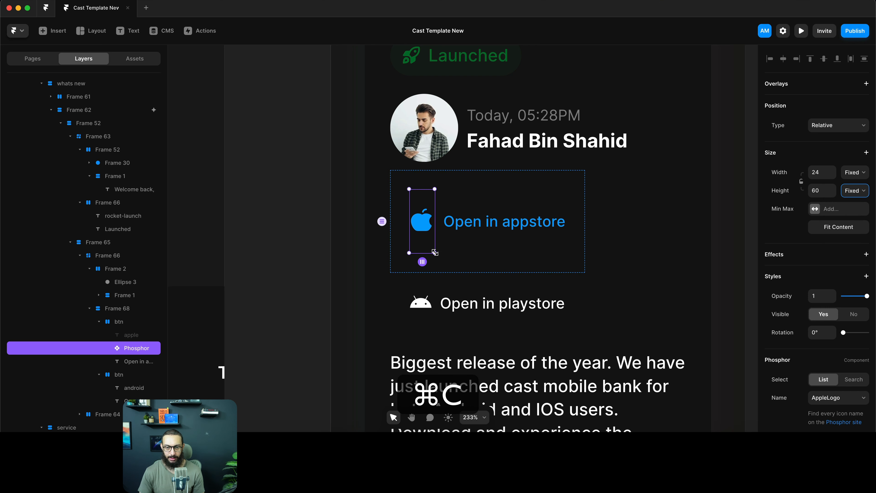
drag(425, 247, 424, 231)
key(super+z)
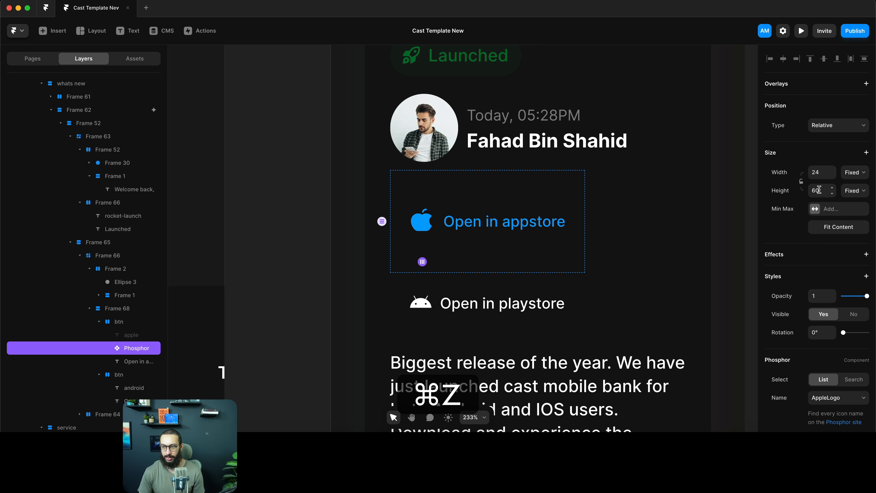
Set the height of the Phosphor Apple logo icon to 24
click(818, 190)
text(24)
key(Return)
Paste a copy of the Apple logo icon beside the android icon in the playstore button and change it to AndroidLogo
key(super+c)
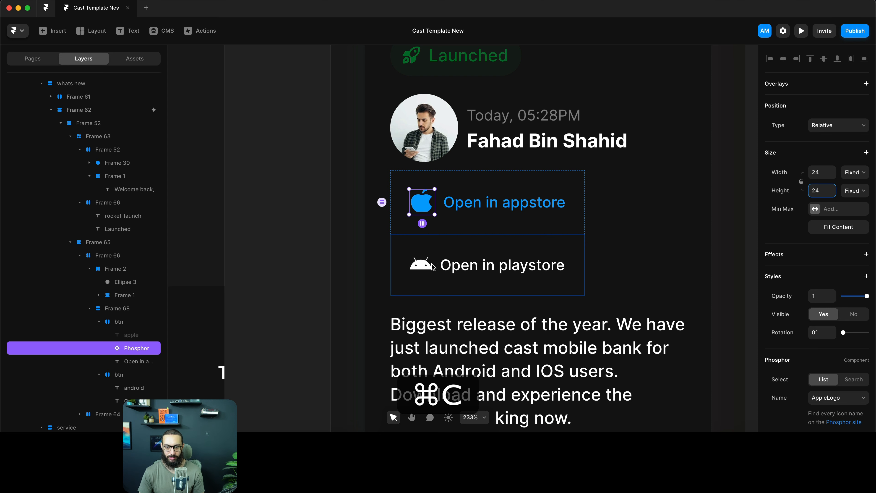
click(424, 269)
key(super+v)
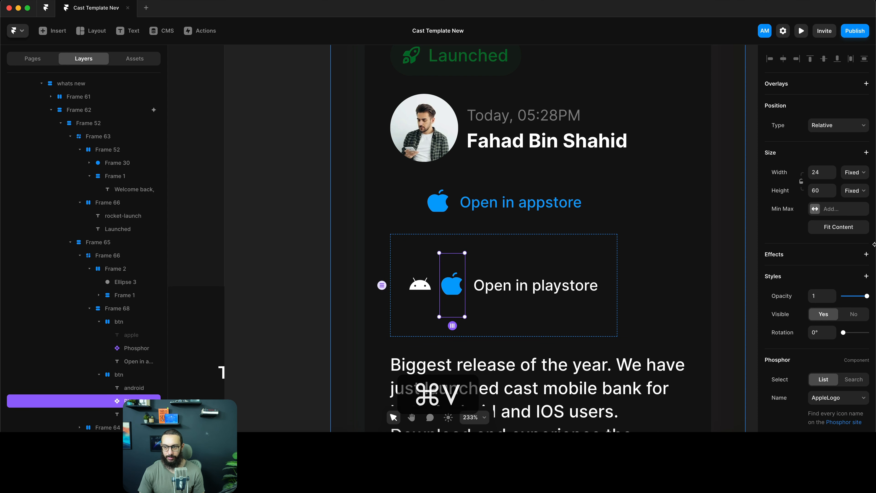
scroll(843, 349, down, 3)
click(838, 343)
text(and)
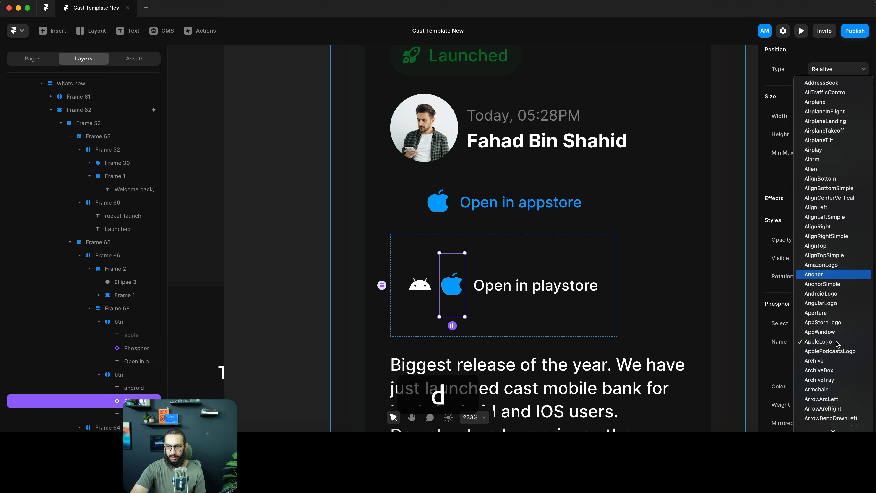
key(Down)
text(andr)
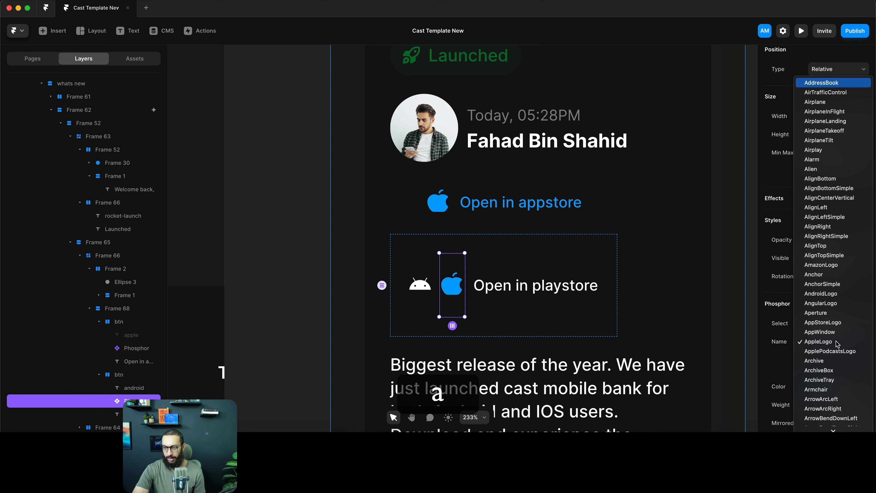
key(Return)
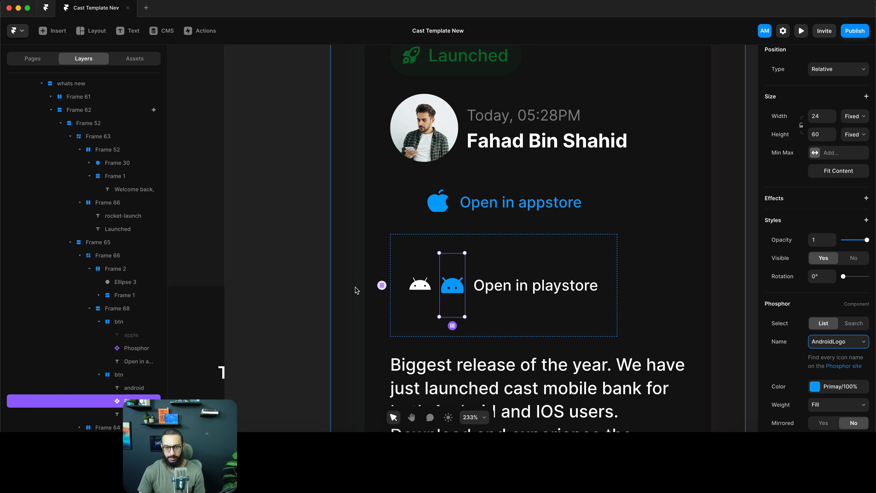
Set the height of the Phosphor Android logo icon in the playstore button to 24
click(822, 134)
text(24)
key(Return)
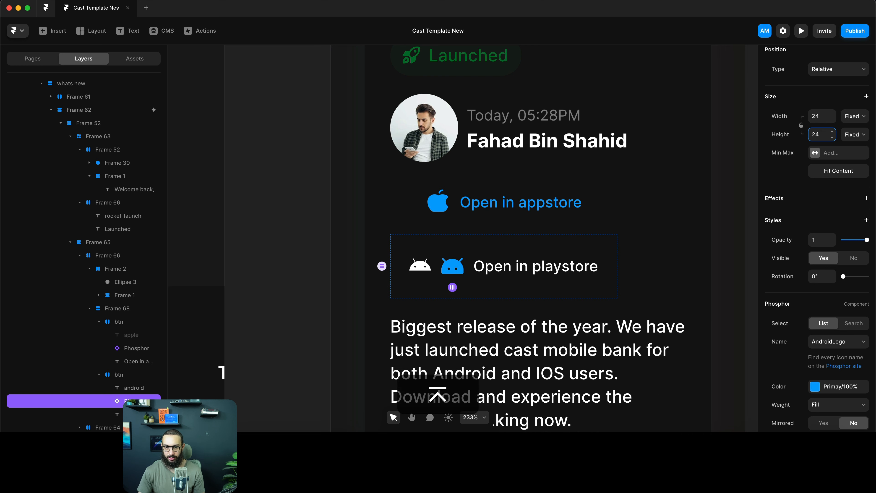
Delete the old text-based android icon from the Phone layout's playstore button
click(419, 268)
key(BackSpace)
click(420, 270)
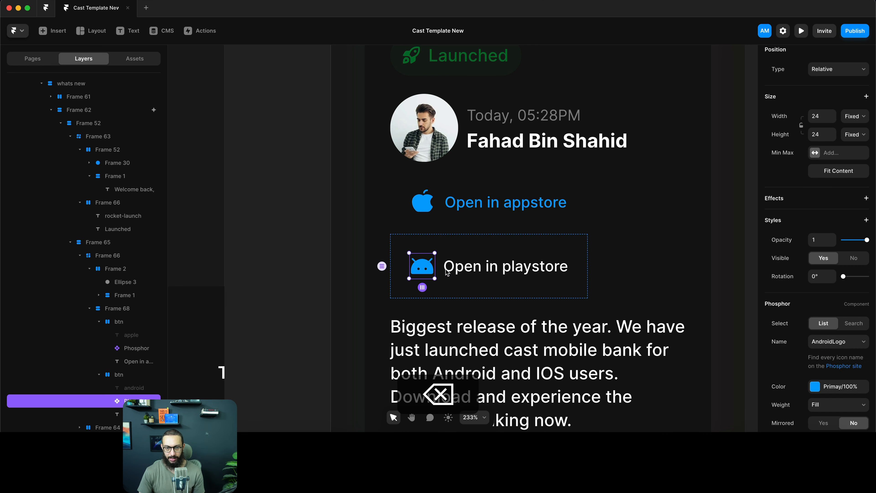
Apply the Black color style to the Android logo icon in the playstore button
click(834, 389)
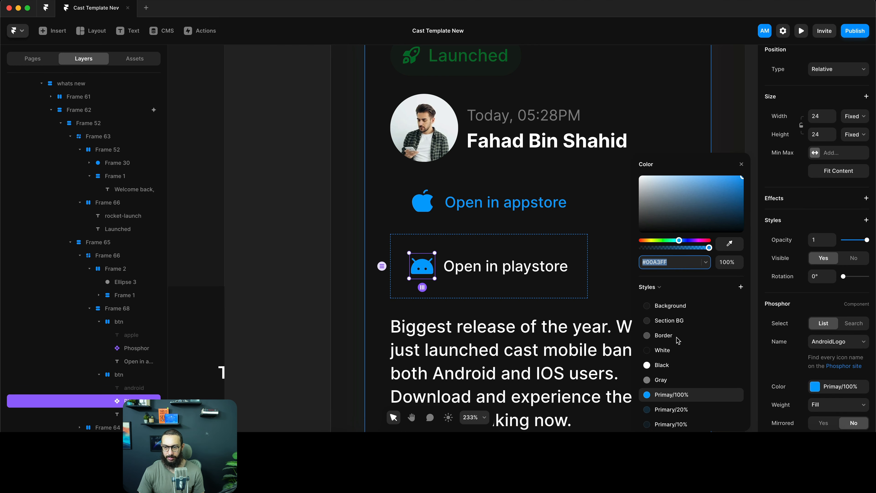
click(670, 351)
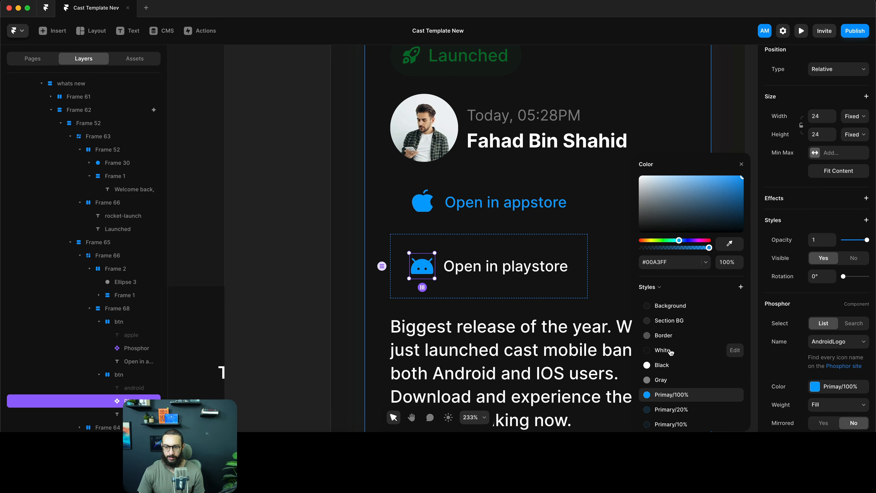
click(662, 365)
click(463, 269)
click(478, 213)
key(Escape)
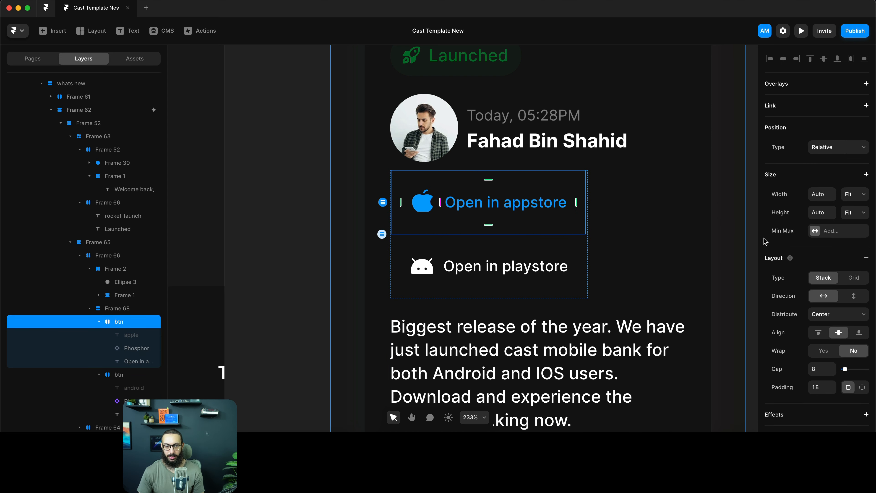
scroll(654, 225, down, 5)
click(712, 219)
Set the padding of both the appstore and playstore buttons in the Phone layout to 12
scroll(712, 220, right, 3)
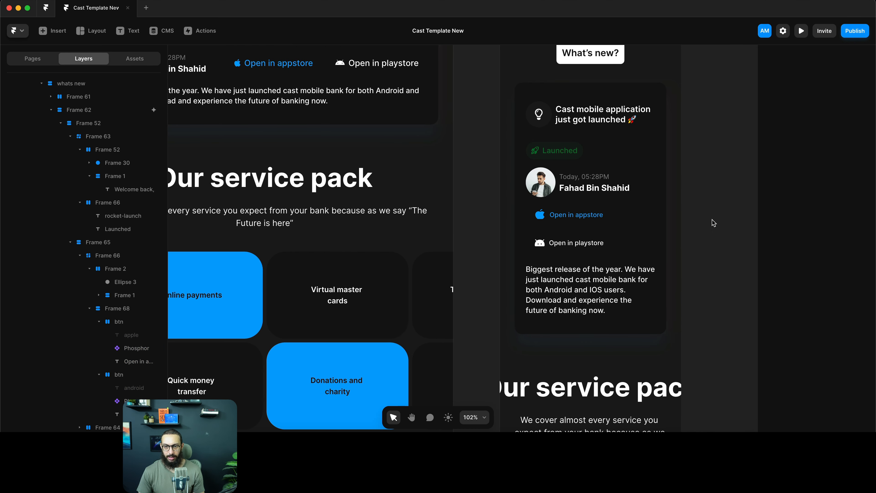
scroll(712, 220, up, 2)
scroll(527, 287, right, 2)
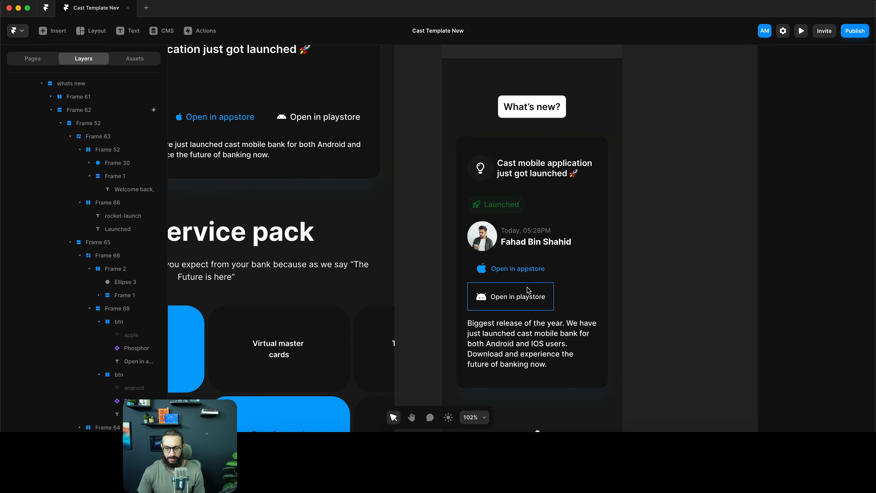
click(536, 287)
shift+click(544, 281)
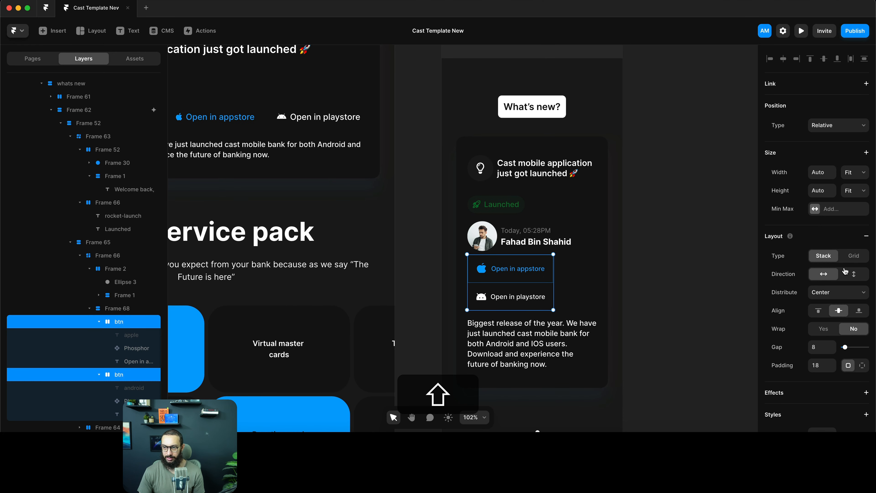
scroll(816, 318, down, 3)
click(816, 321)
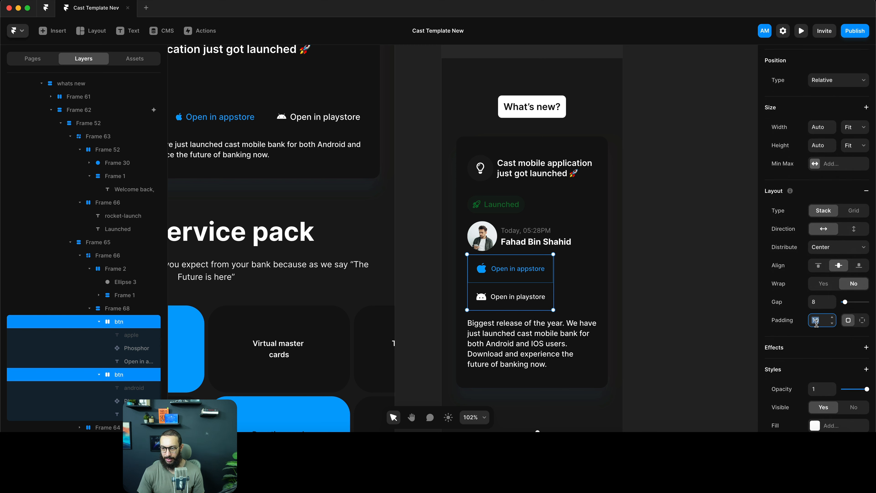
text(12)
key(Return)
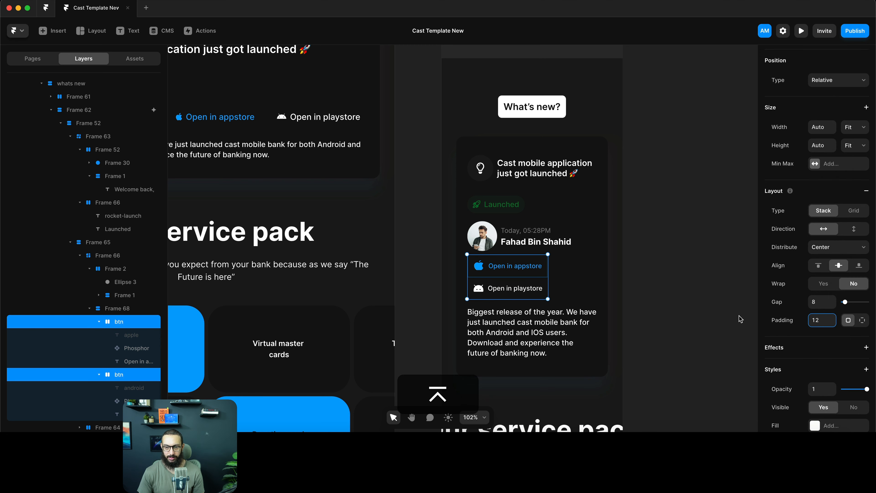
click(672, 291)
Set the width of the Desktop layout's "Our service pack" heading to 1fr so it fills its container
scroll(672, 292, up, 15)
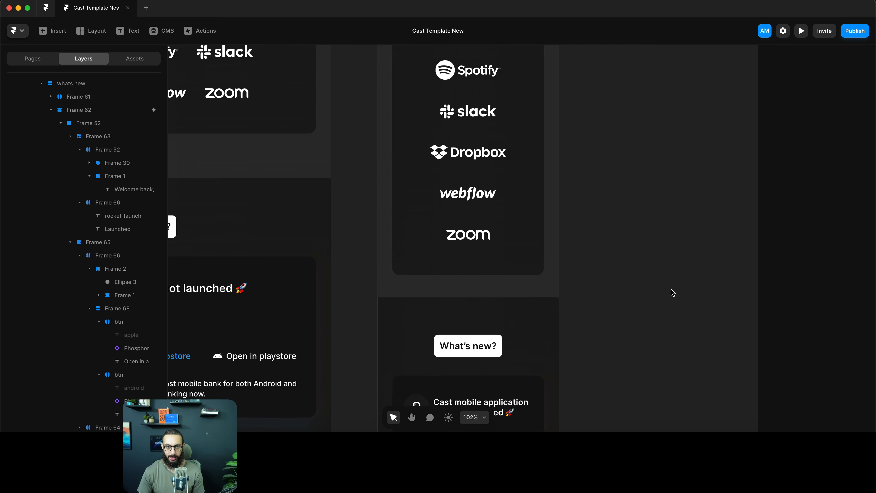
scroll(671, 292, down, 10)
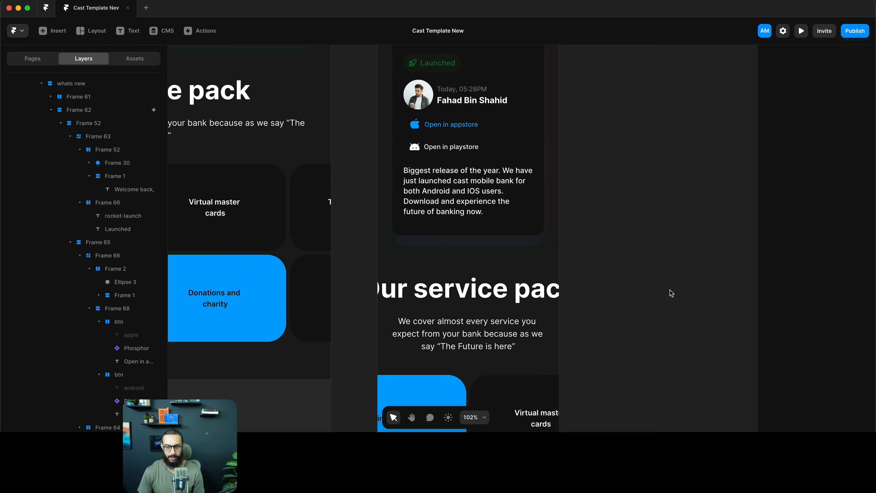
super+click(460, 217)
scroll(460, 220, down, 1)
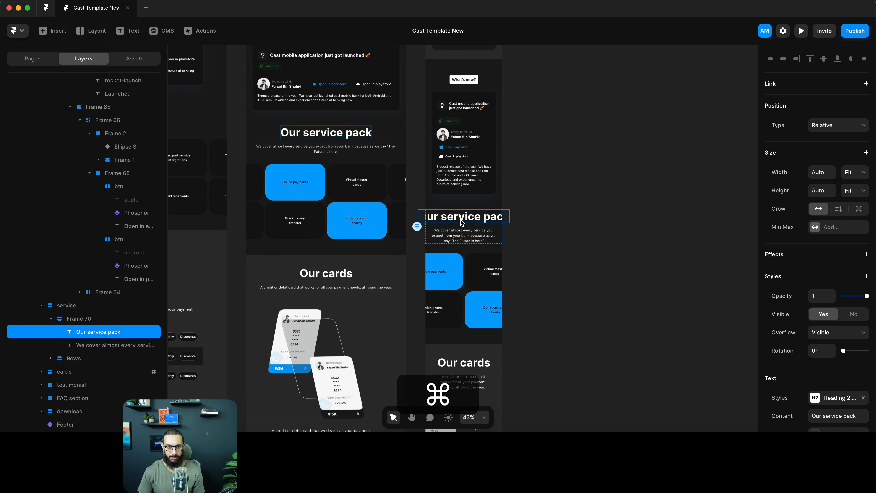
scroll(460, 220, left, 1)
scroll(366, 175, left, 4)
scroll(365, 176, up, 2)
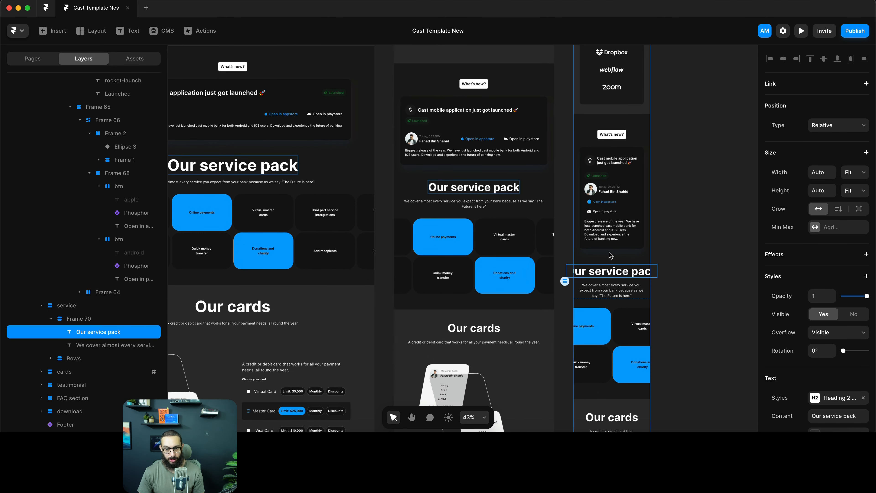
click(245, 171)
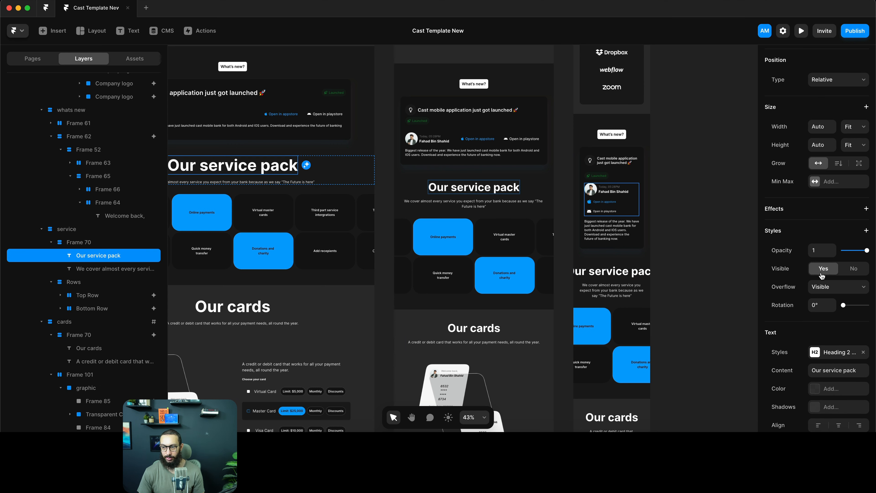
key(f)
click(820, 128)
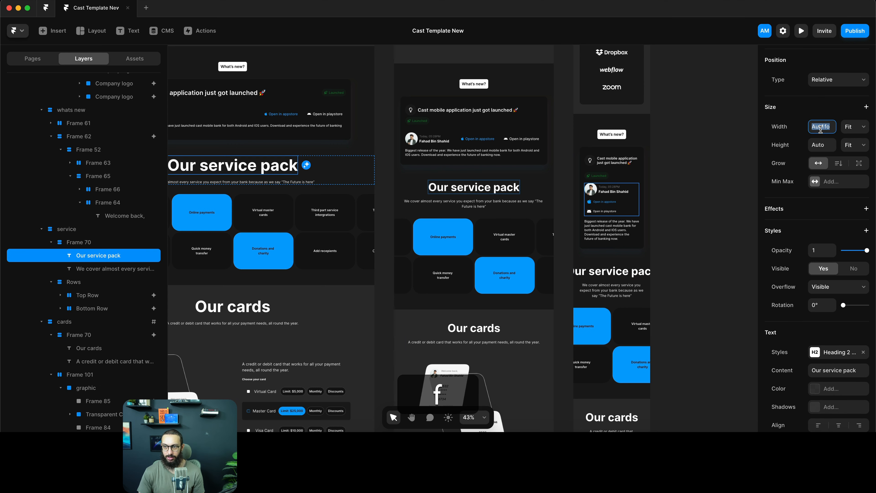
text(1fr)
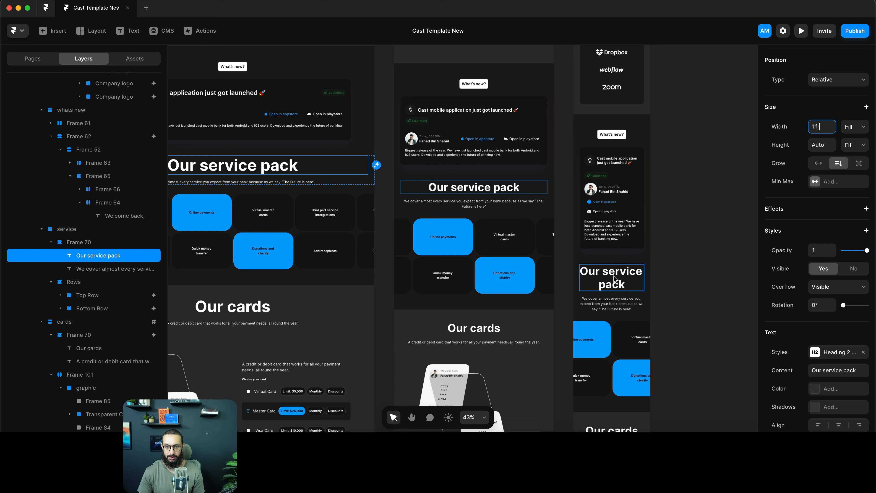
Add a small breakpoint to the Heading 2 text style and set its font size to 32
click(614, 279)
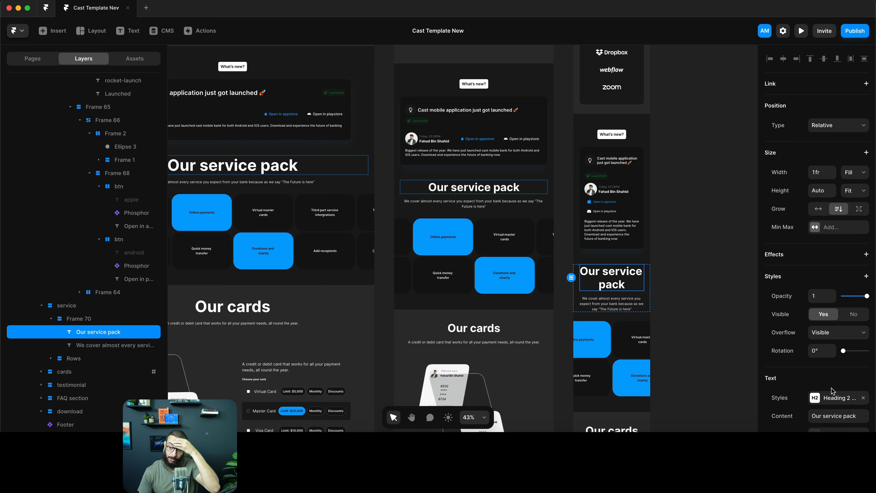
click(832, 395)
click(736, 417)
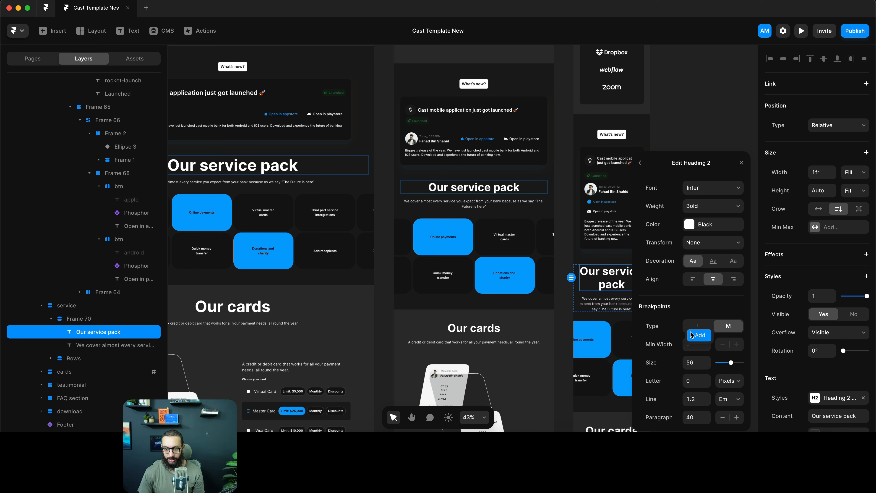
click(693, 334)
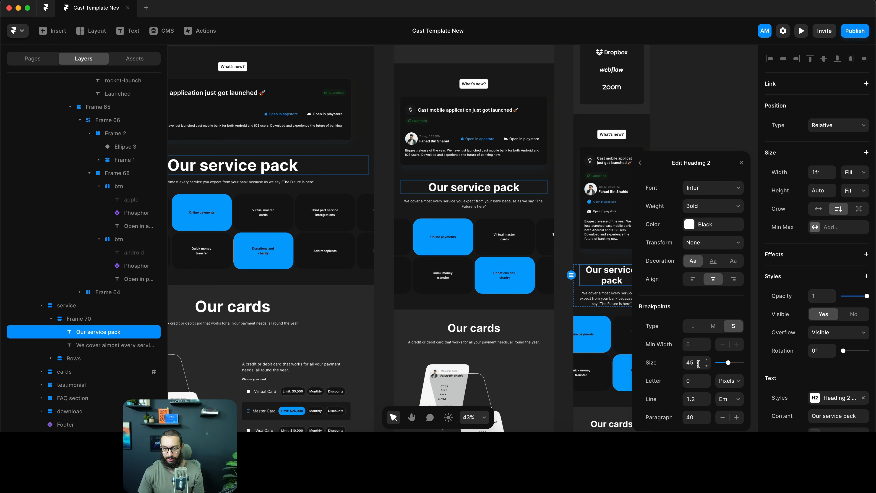
text(32)
key(Return)
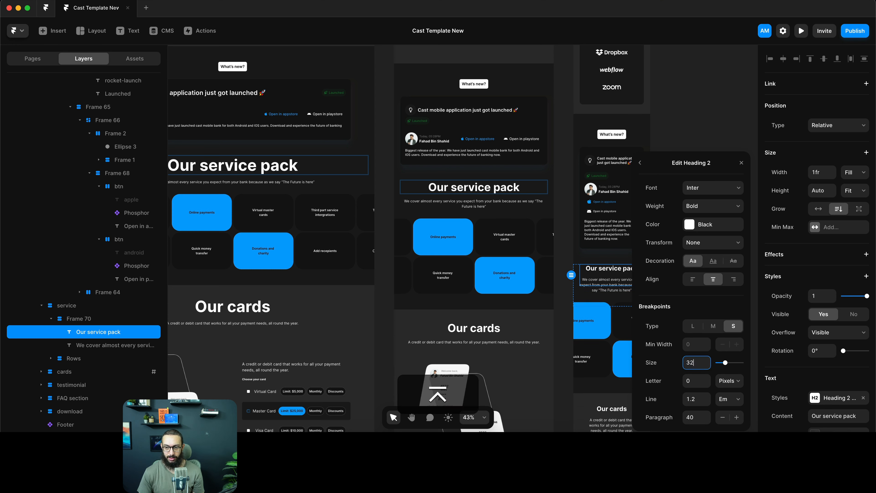
click(717, 122)
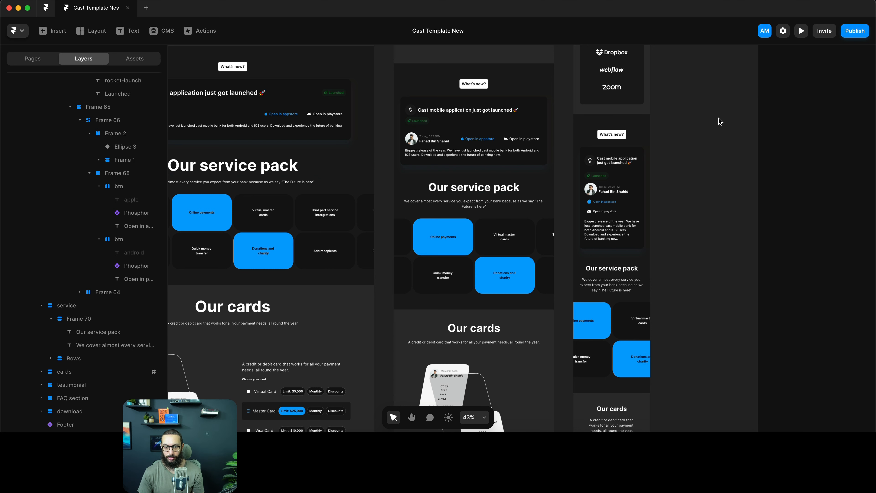
Set the width of the graphic frame in the Phone layout's Our cards section to 1fr
scroll(561, 189, up, 10)
scroll(561, 189, down, 10)
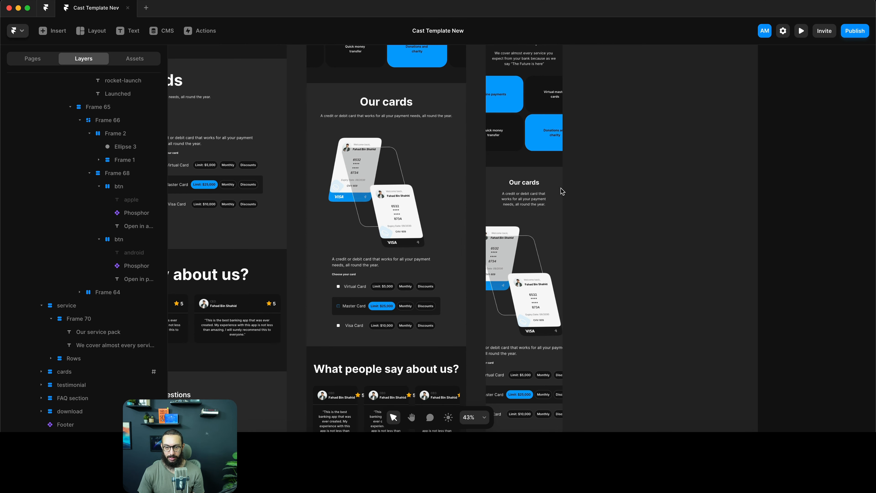
scroll(541, 226, down, 4)
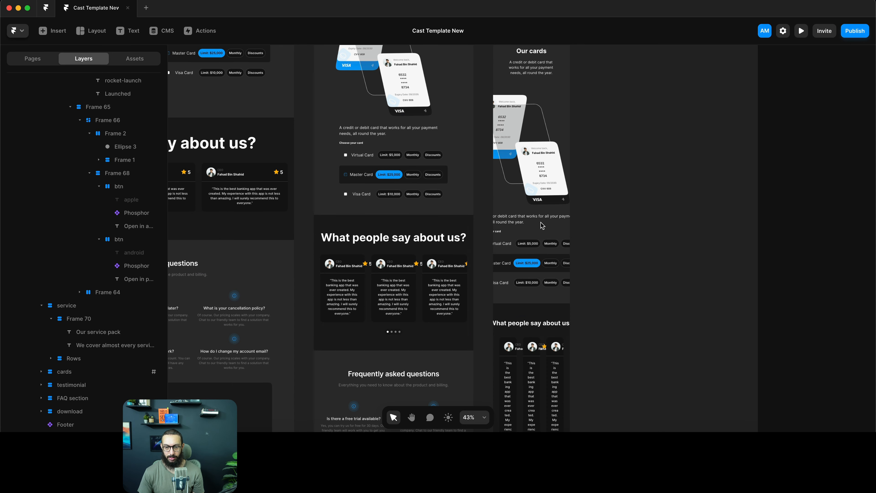
click(548, 231)
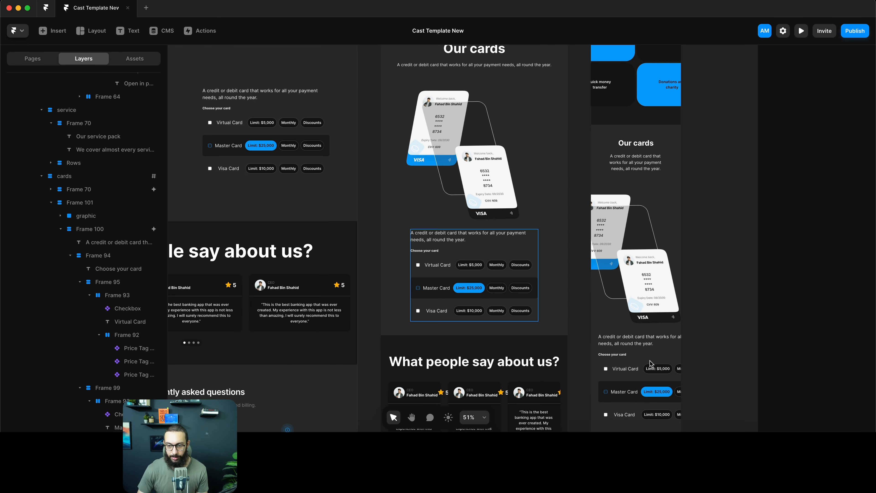
click(648, 300)
scroll(553, 223, right, 3)
click(553, 224)
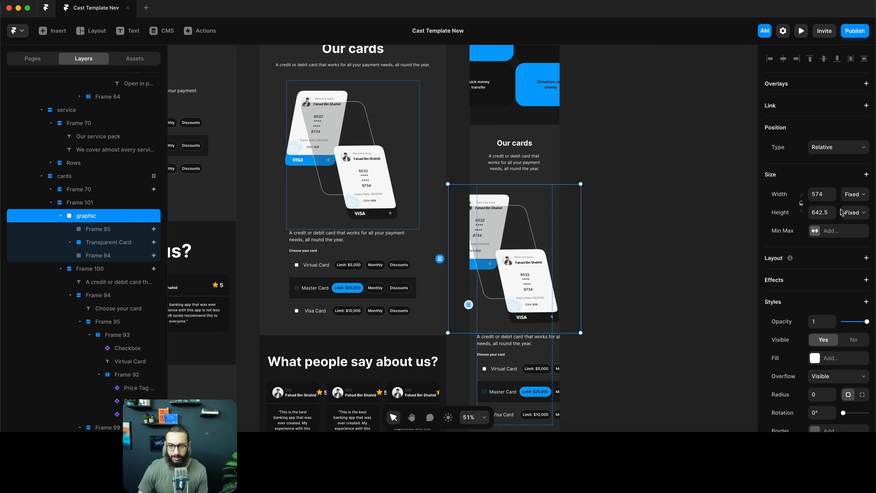
click(818, 194)
text(1fr)
key(Return)
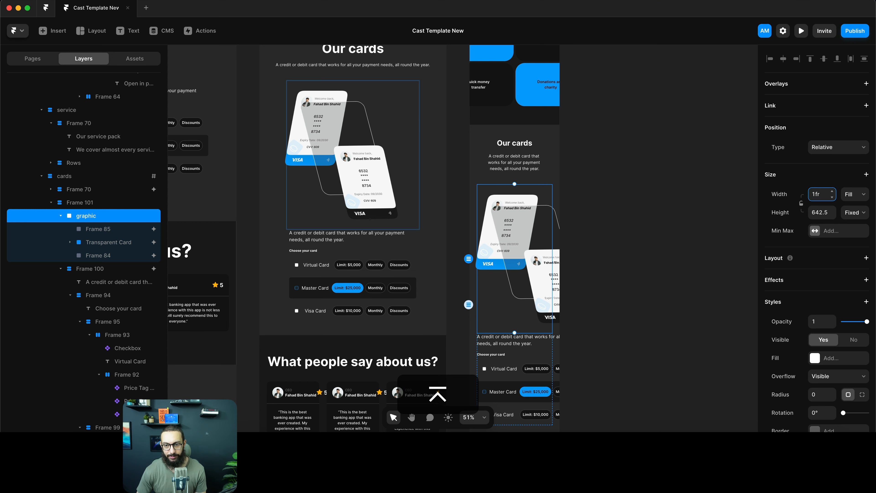
Try hiding the graphic frame in the Phone layout's Our cards section, and make it visible again
double_click(516, 247)
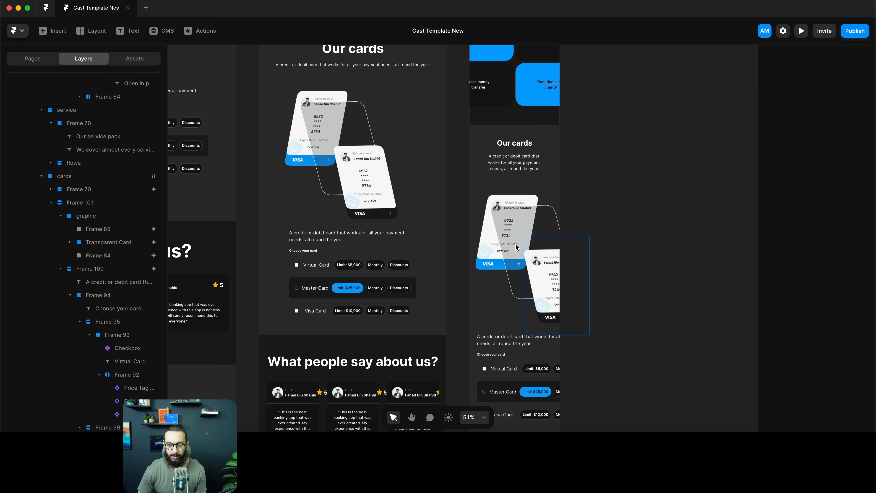
key(shift+Return)
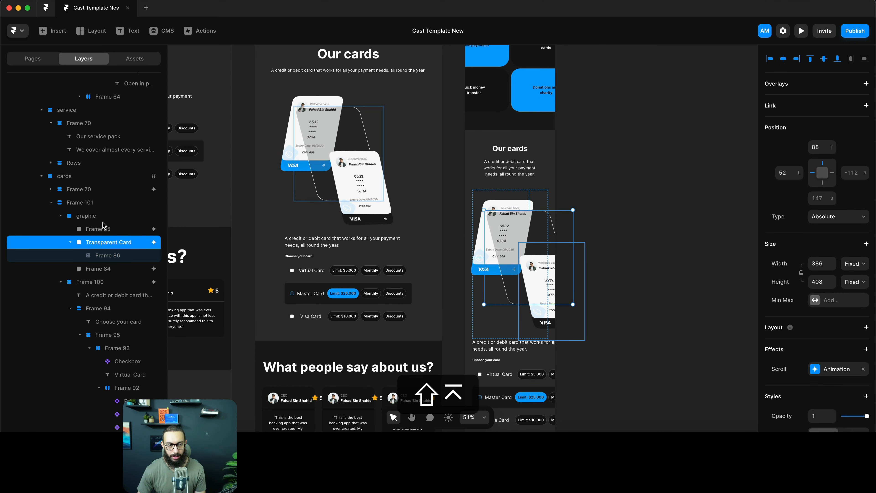
key(shift+Return)
key(alt+h)
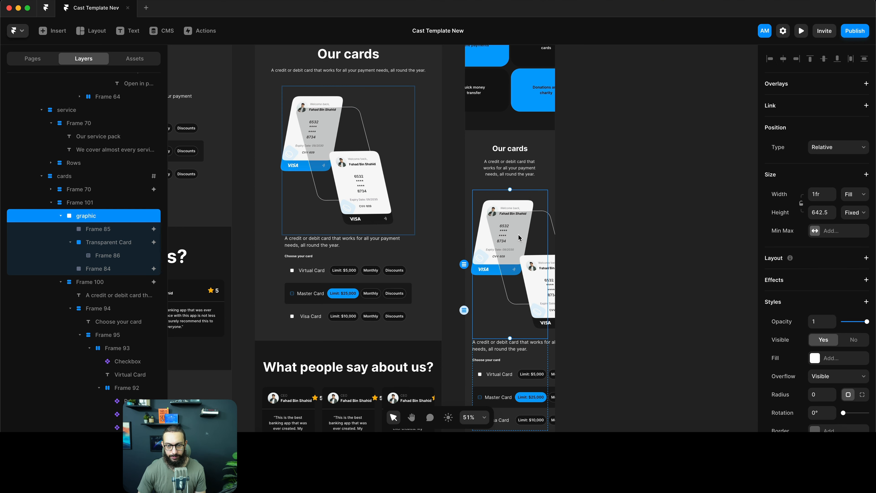
click(70, 243)
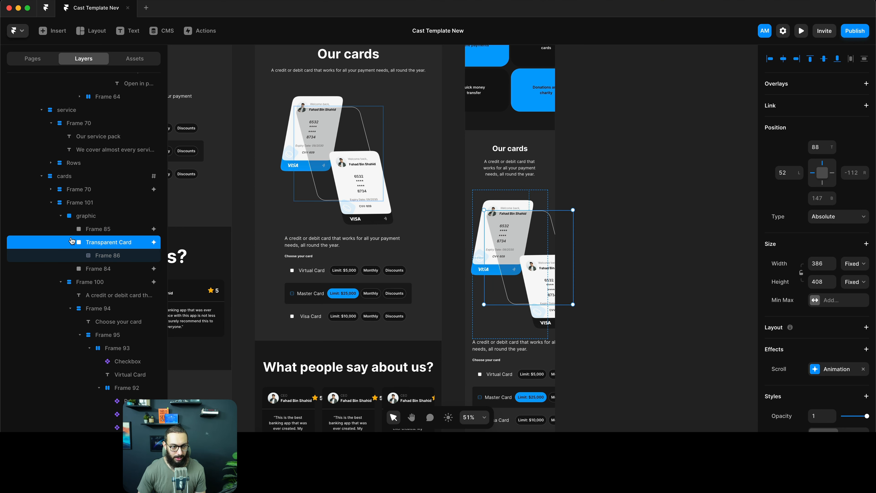
click(80, 220)
scroll(858, 324, down, 10)
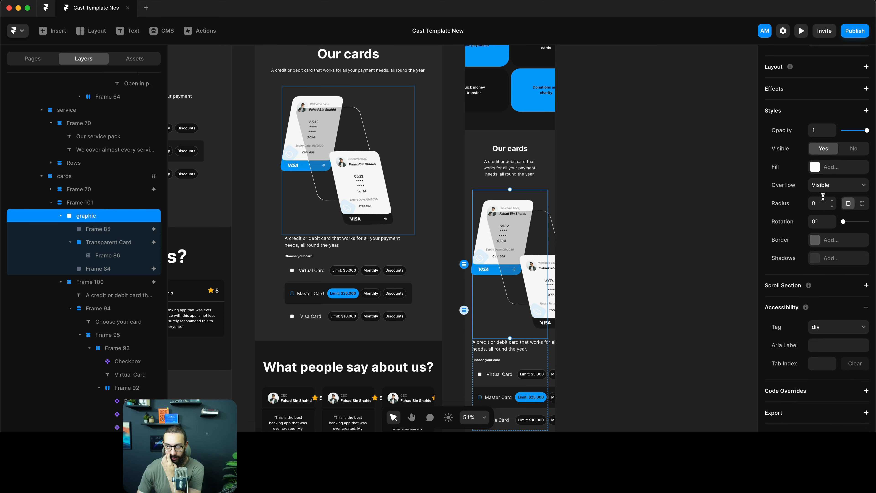
click(853, 149)
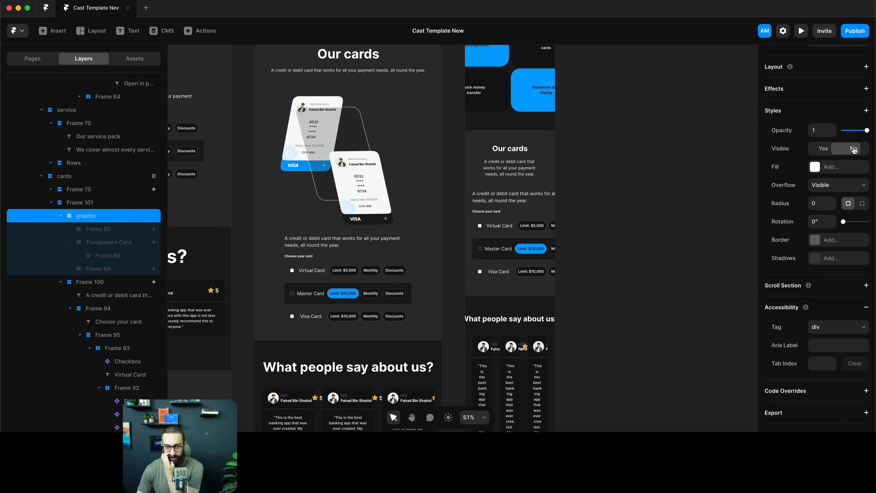
click(828, 152)
Shift the two card frames and the Transparent Card inside the Phone layout's graphic frame left together, toward the middle of the section
click(95, 229)
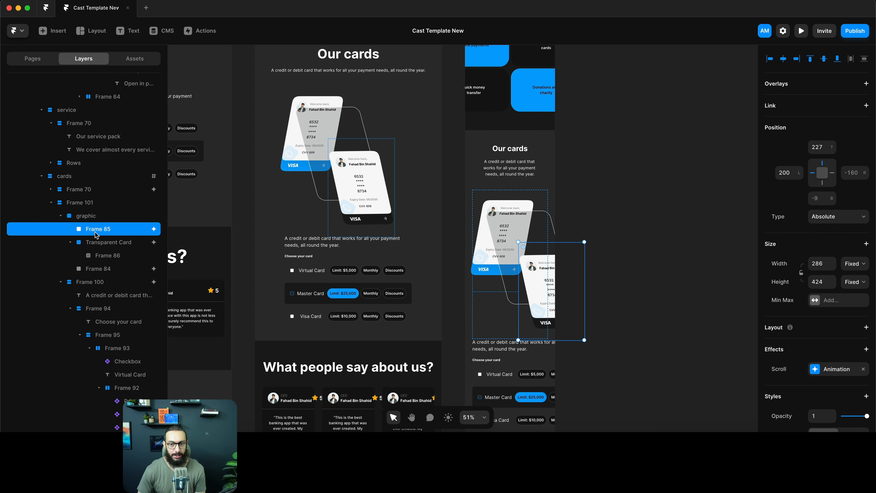
shift+click(95, 242)
shift+click(95, 268)
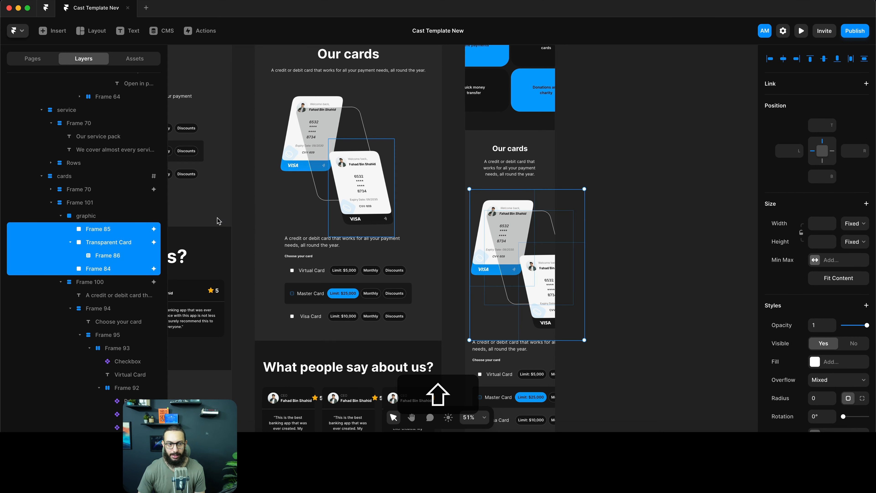
key(shift+Left)
key(shift+Left)
key(shift+Left)
key(shift+Left)
key(shift+Left)
key(shift+Left)
key(shift+Left)
key(shift+Left)
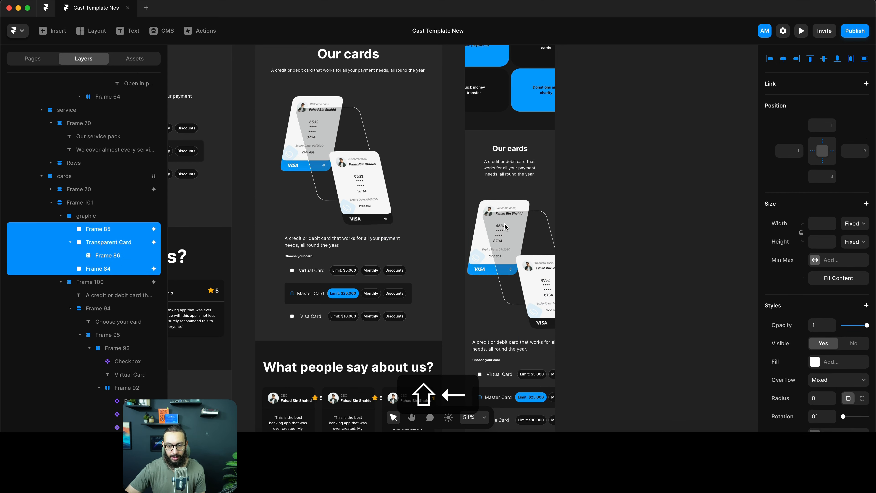
key(shift+Left)
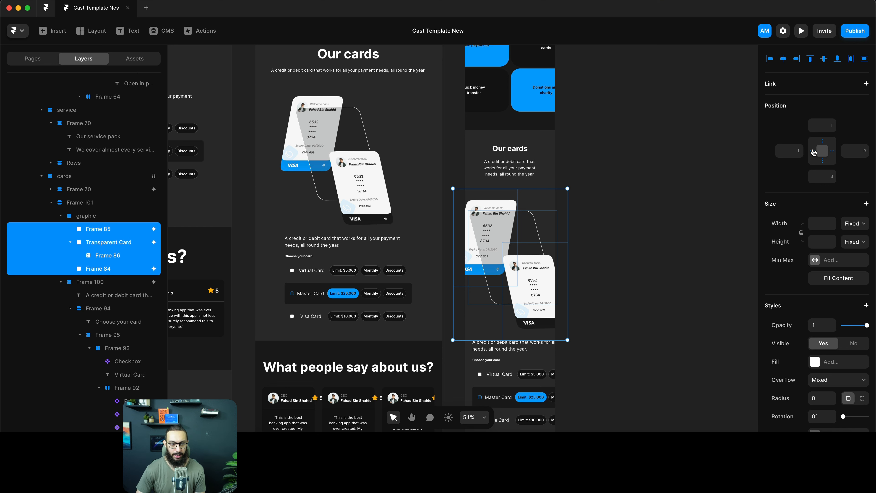
Wrap the graphic's three card layers in a new frame, center it horizontally, and unpin its left and right sides
click(128, 215)
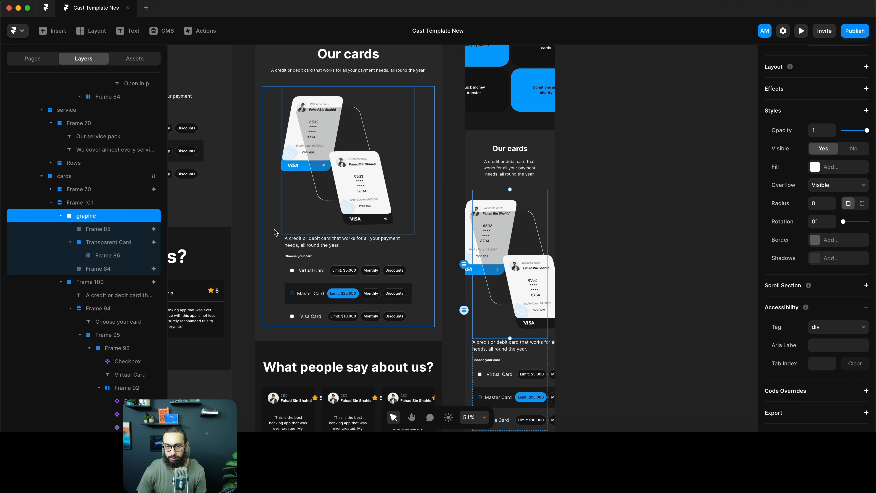
scroll(526, 253, down, 5)
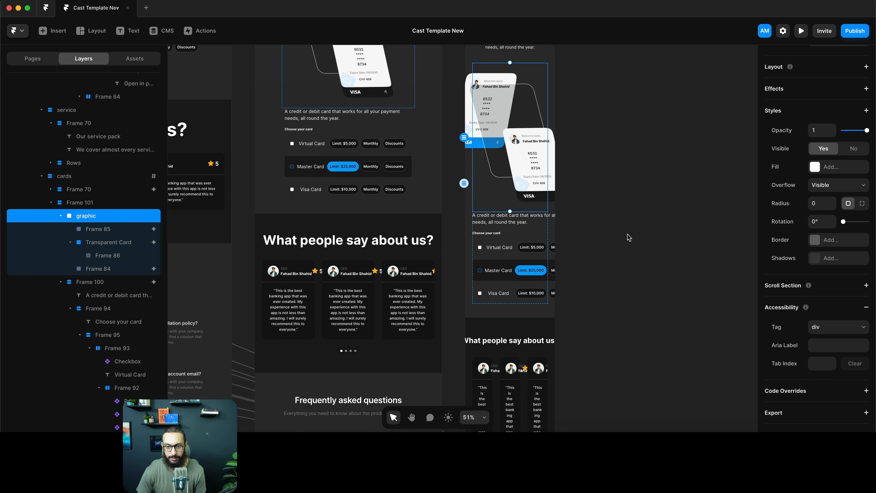
scroll(626, 236, up, 2)
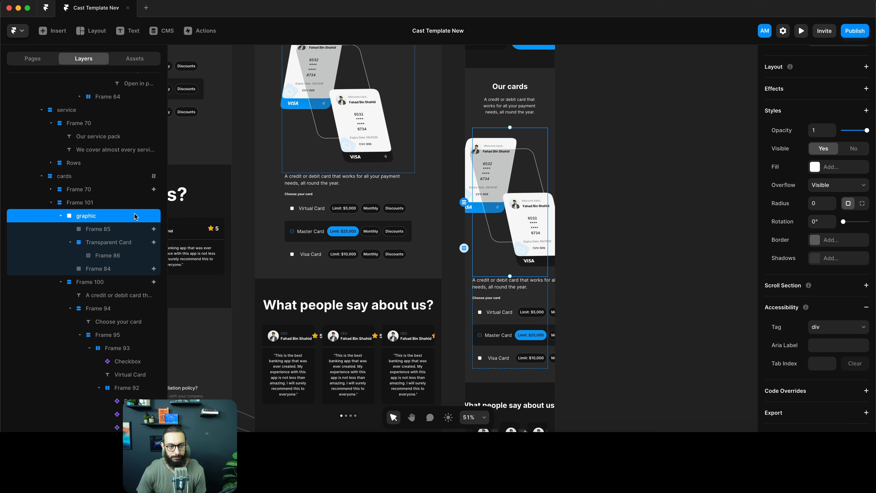
click(104, 228)
shift+click(95, 269)
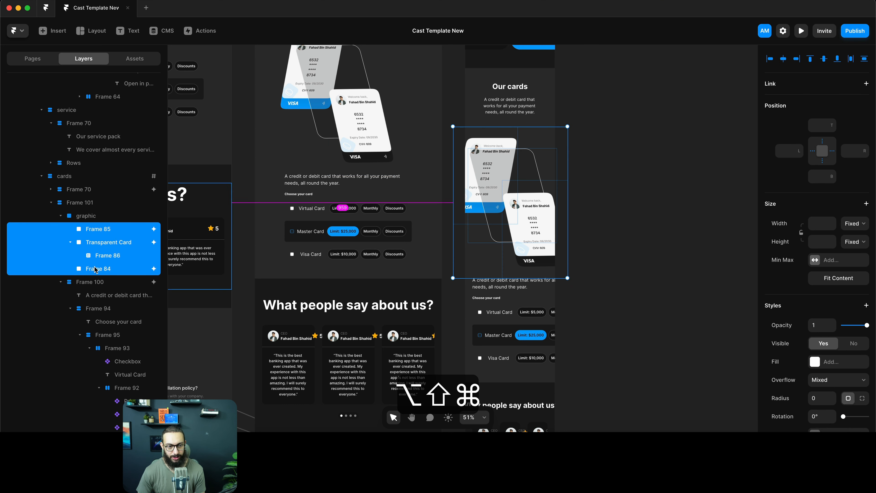
key(alt+super+h)
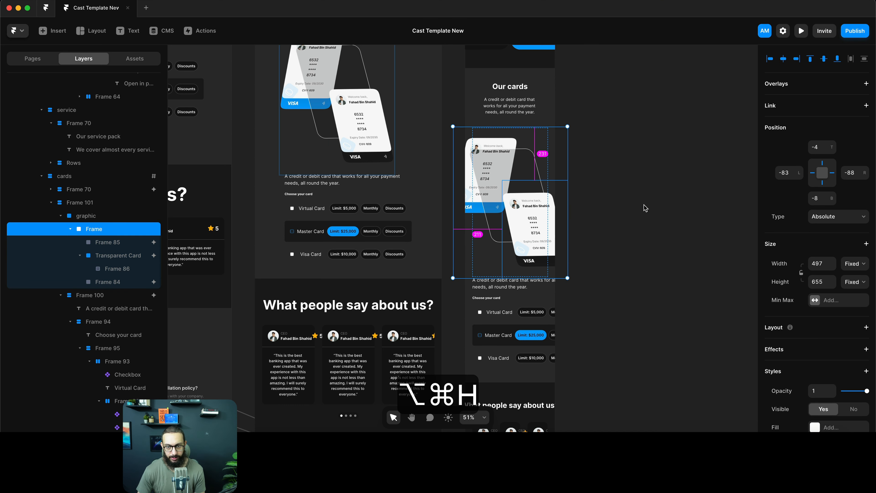
key(alt+h)
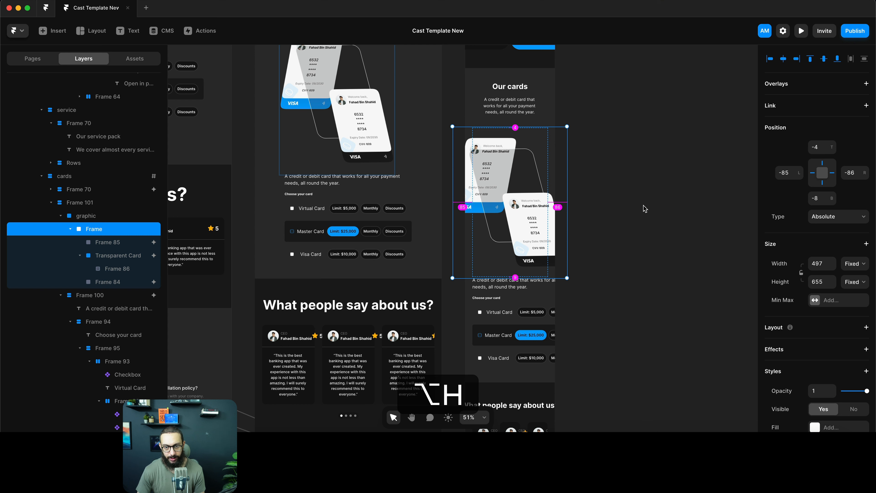
click(810, 173)
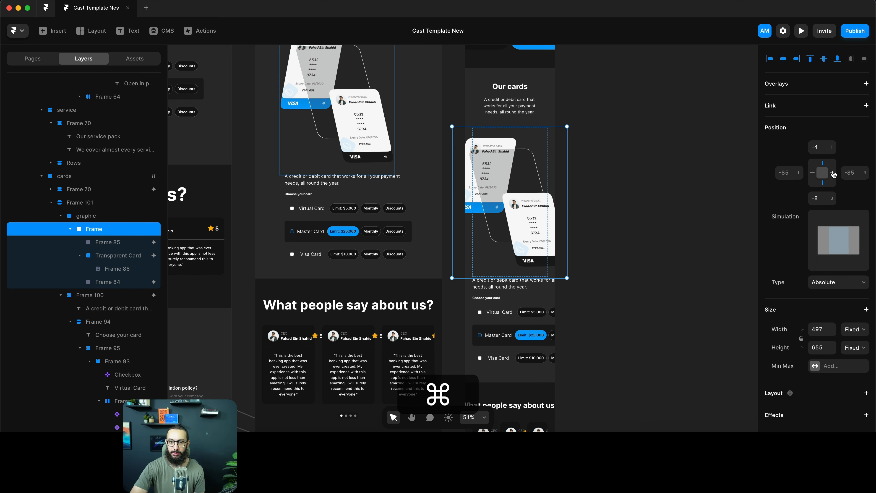
Preview the page at phone width and check how the Our cards graphic behaves when the preview is widened to 442
key(super+p)
scroll(485, 168, down, 5)
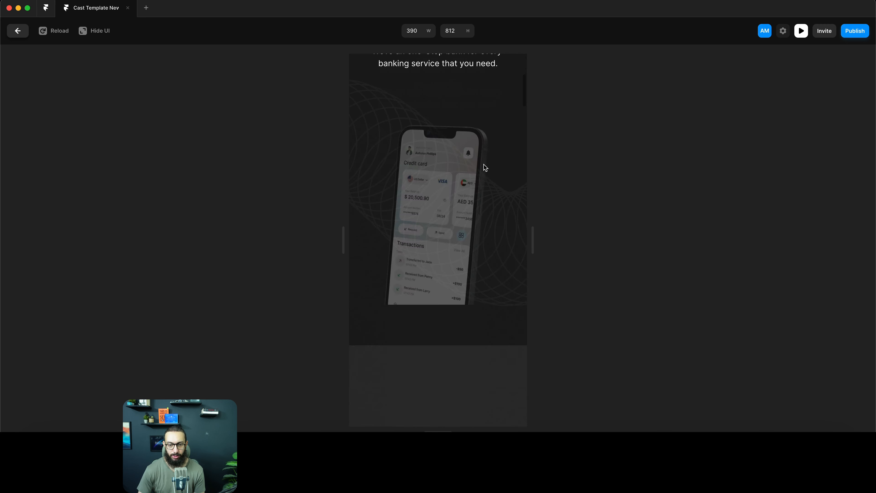
scroll(484, 167, down, 15)
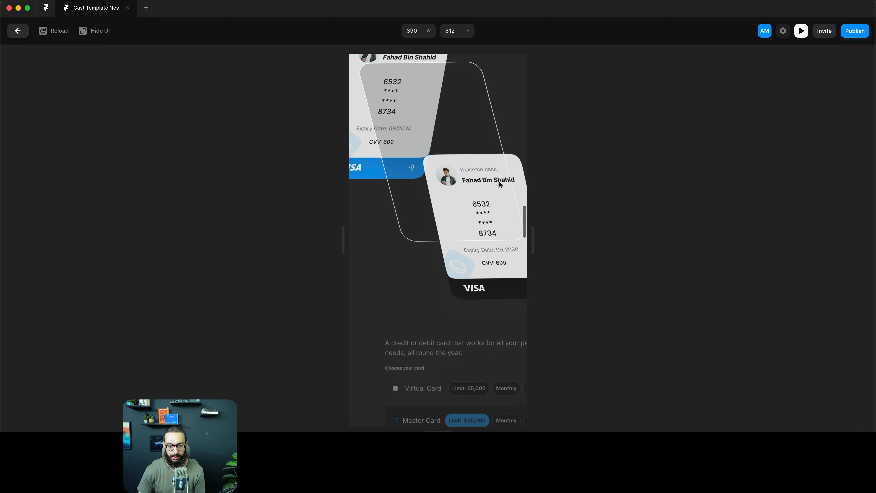
mouse_move(533, 236)
mouse_down()
mouse_move(580, 236)
mouse_move(522, 244)
mouse_move(602, 246)
mouse_move(544, 246)
mouse_up()
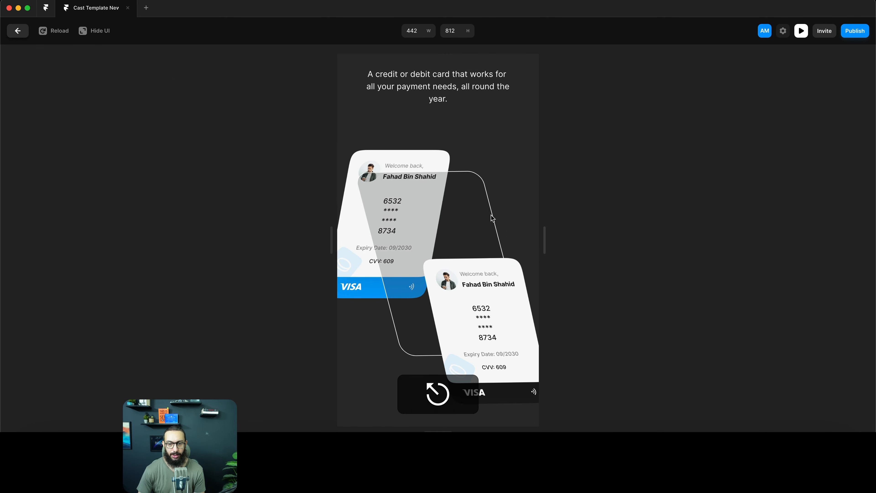
key(Escape)
Set the width of the Phone layout's "A credit or debit card" text below the graphic to 1fr
scroll(525, 156, down, 5)
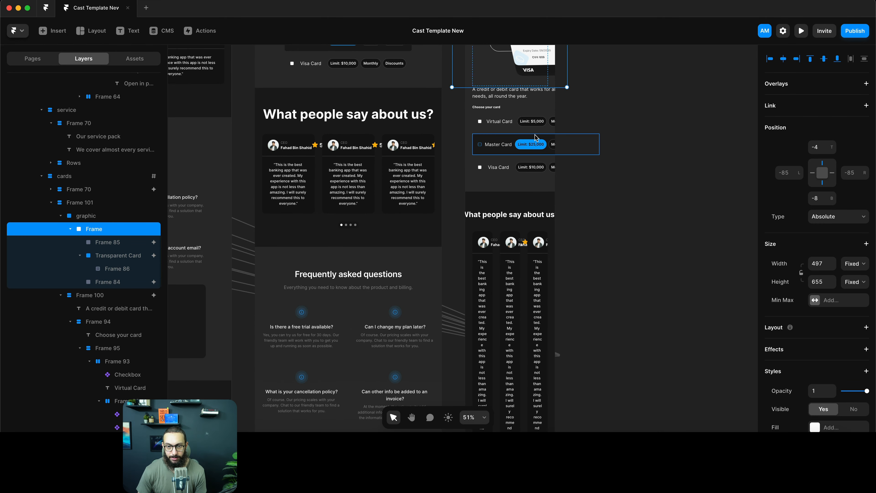
scroll(536, 138, up, 5)
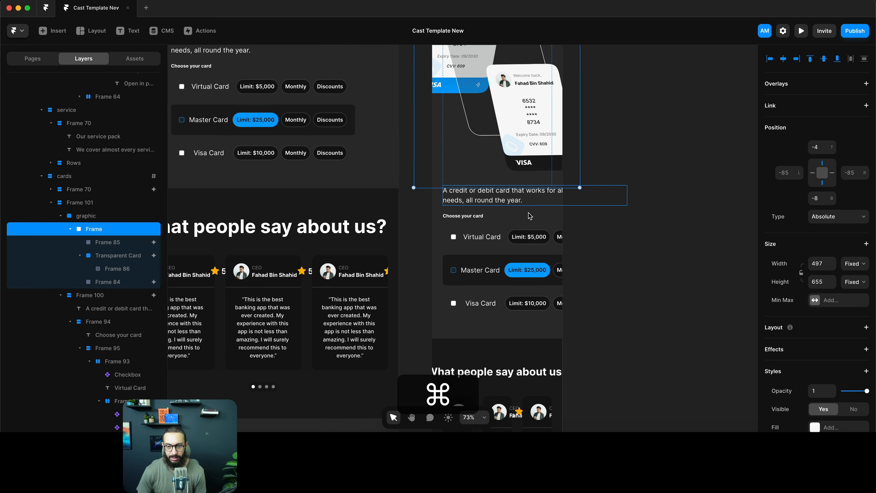
click(530, 214)
scroll(533, 203, down, 4)
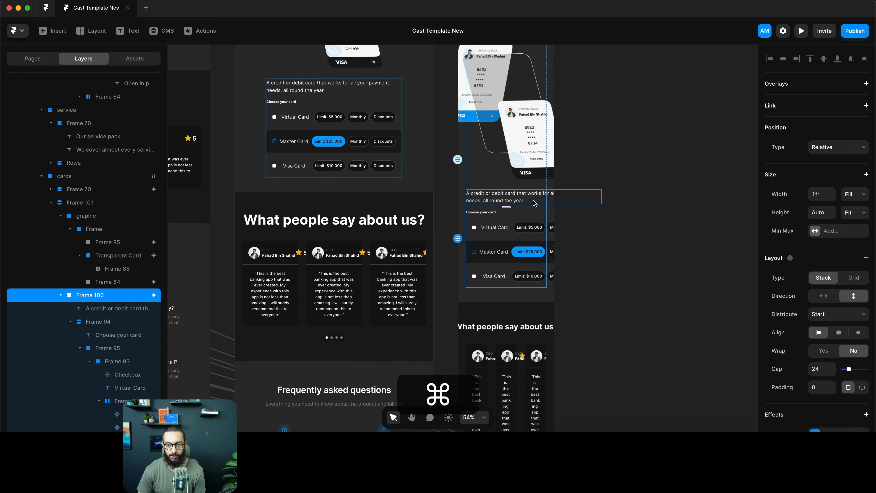
scroll(532, 203, up, 3)
scroll(533, 202, left, 8)
scroll(533, 203, right, 5)
click(624, 320)
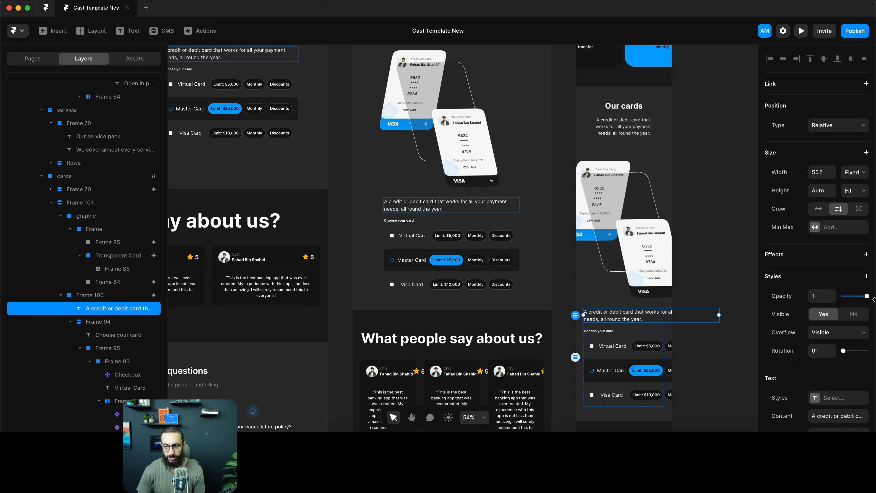
text(1fr)
key(Return)
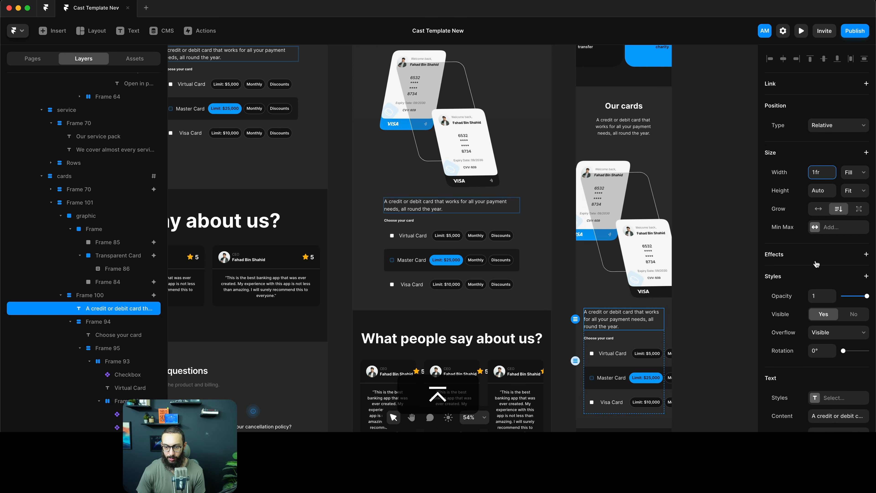
Set the width of the Phone layout's stack containing "Choose your card" and the card rows to 1fr
scroll(662, 286, up, 5)
scroll(662, 286, up, 3)
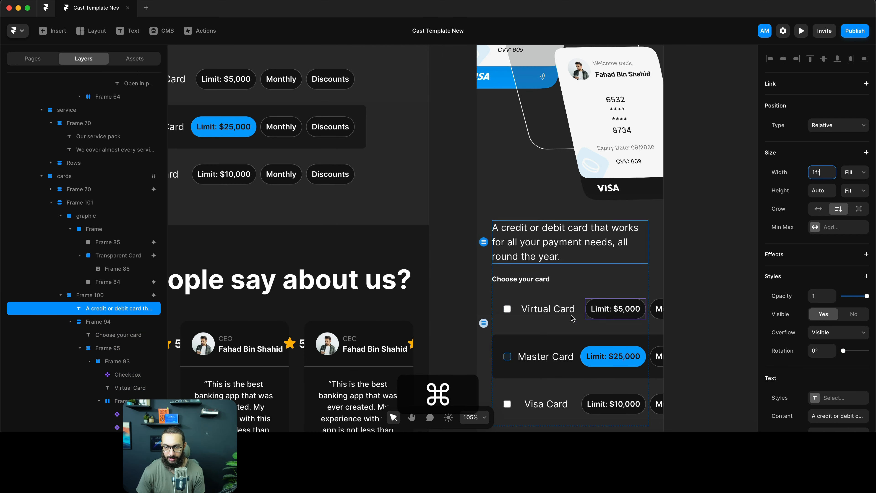
click(561, 322)
scroll(574, 241, down, 2)
key(shift+Return)
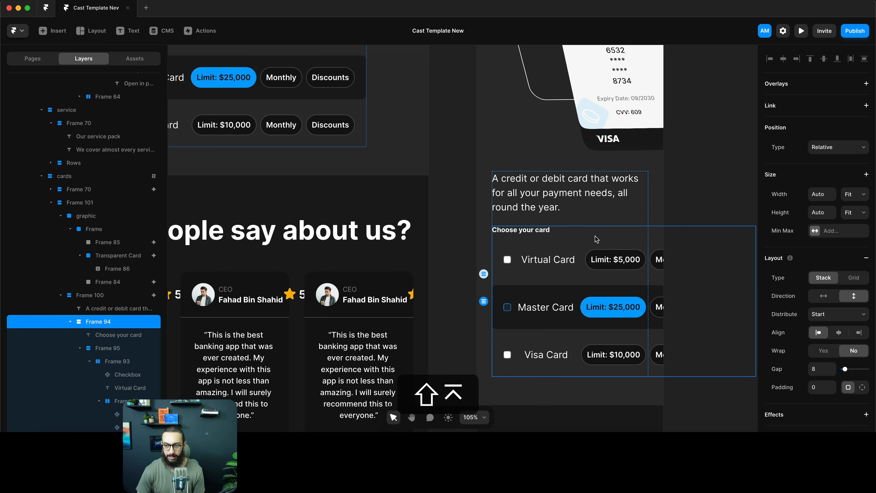
click(815, 194)
text(1fr)
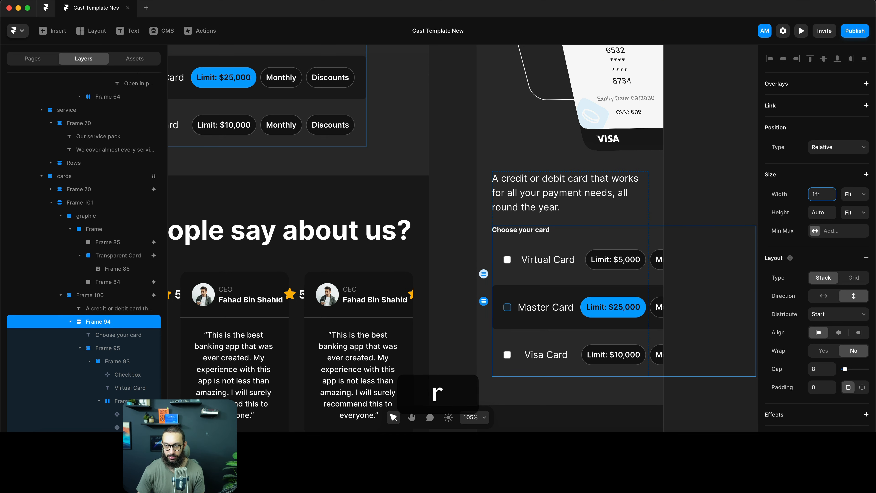
key(Return)
scroll(714, 229, down, 2)
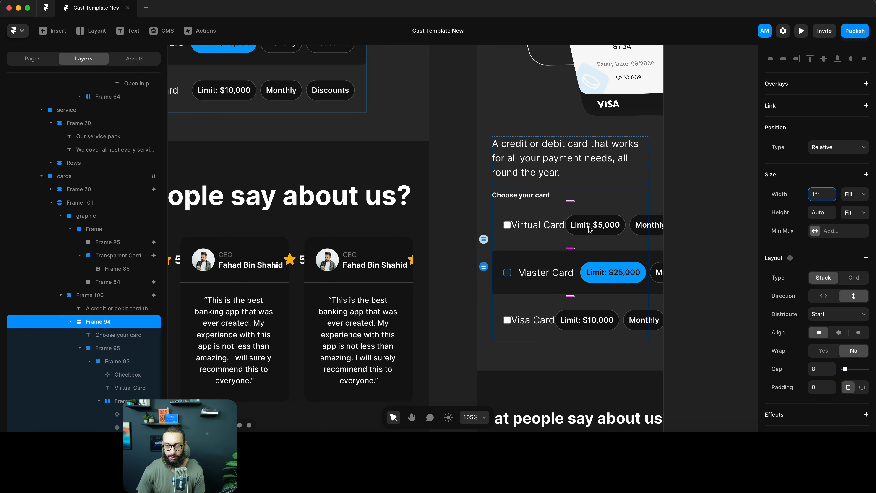
Set the width of the Virtual Card, Master Card and Visa Card rows to 1fr and turn on wrapping for them
click(555, 228)
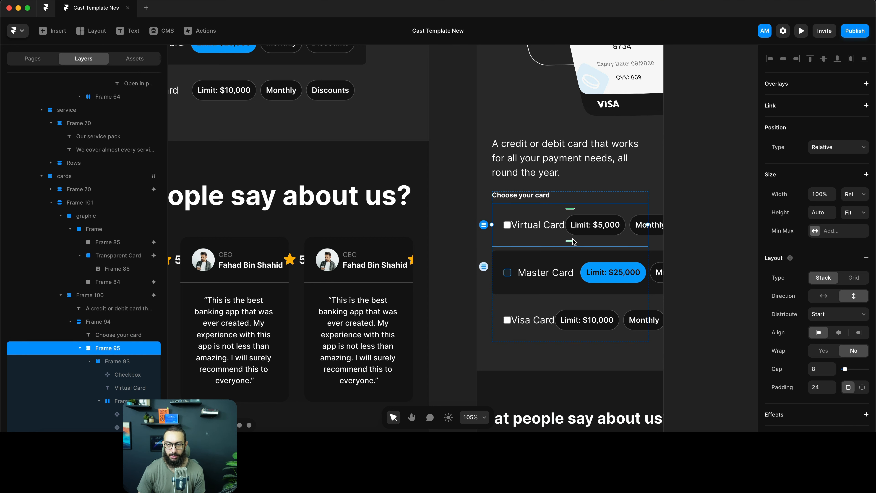
shift+click(540, 257)
shift+click(527, 306)
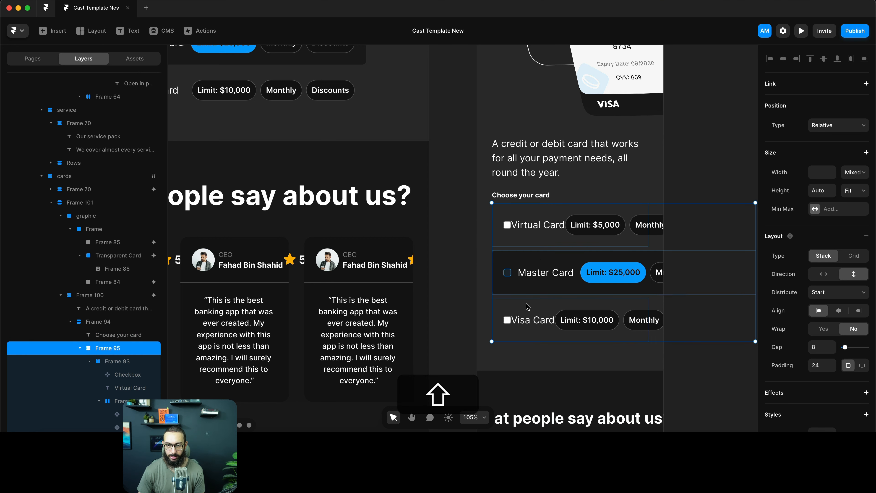
click(822, 169)
text(1fr)
key(Return)
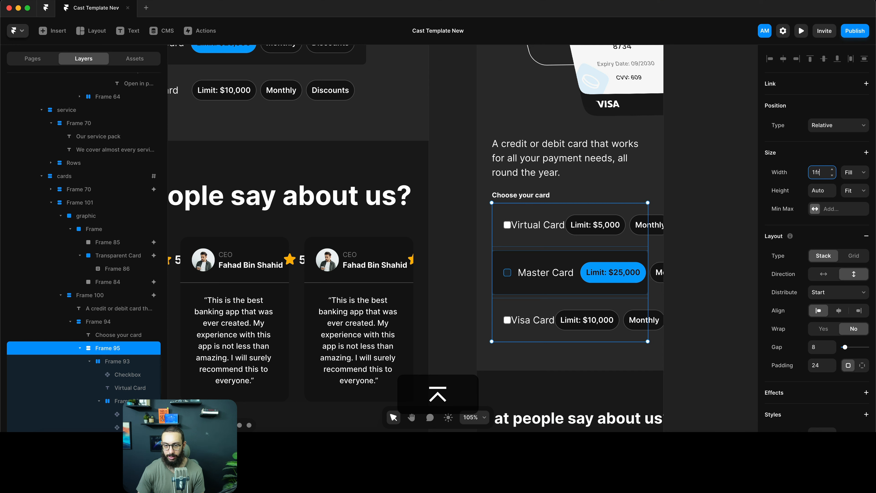
click(826, 330)
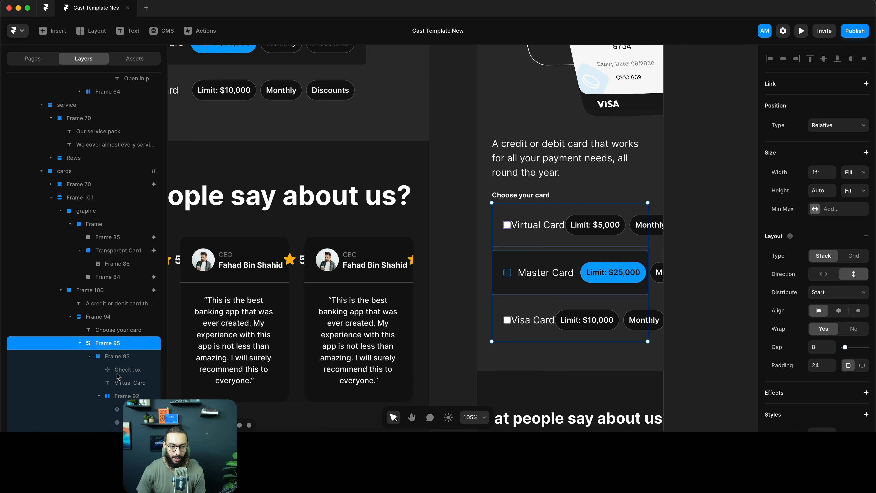
Turn on wrapping for the inner stack (Frame 93) of the Phone layout's Virtual Card row
scroll(119, 180, down, 5)
click(90, 178)
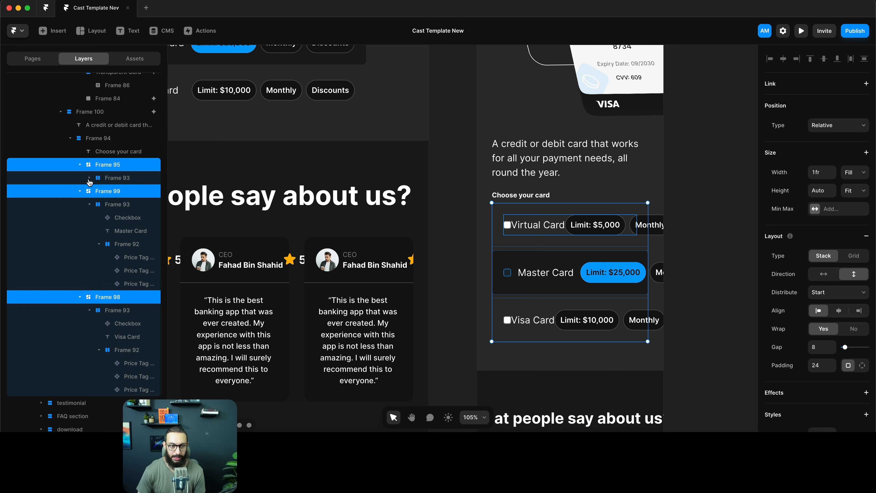
click(90, 204)
key(Escape)
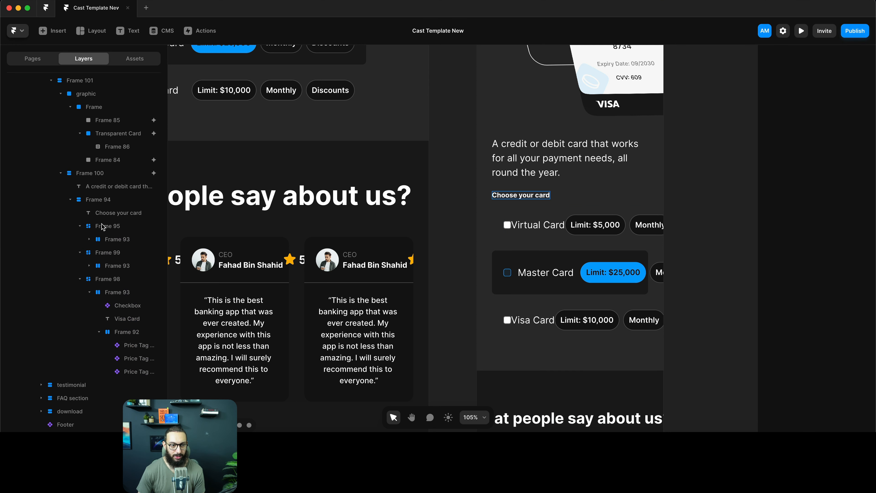
click(121, 228)
click(117, 239)
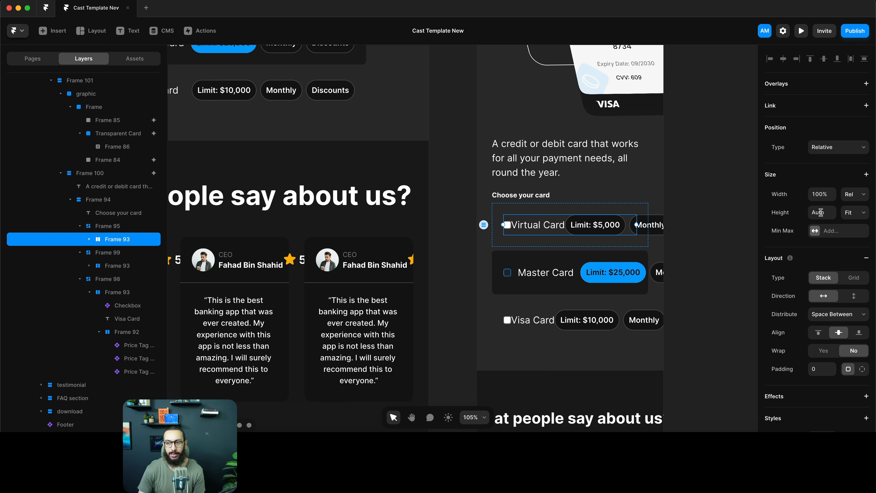
click(822, 350)
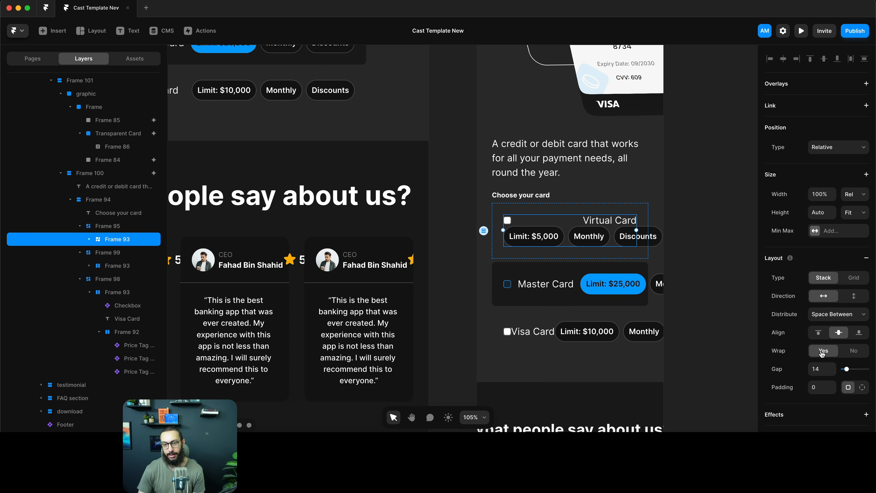
Set the distribution of the Virtual Card row's inner stack to Start
scroll(573, 253, down, 10)
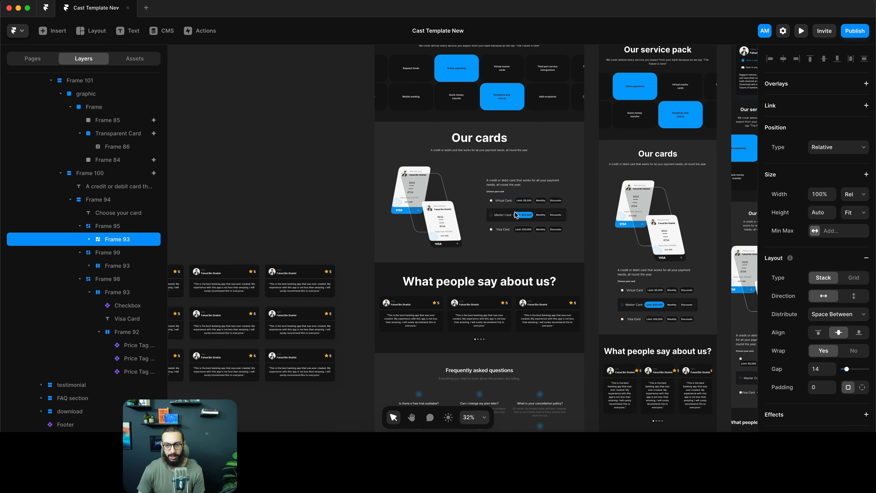
scroll(514, 217, right, 5)
scroll(237, 289, up, 10)
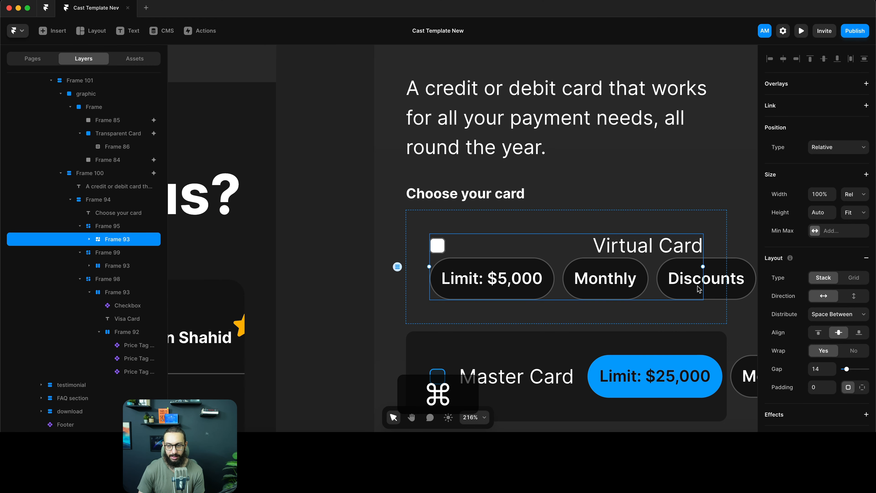
click(831, 314)
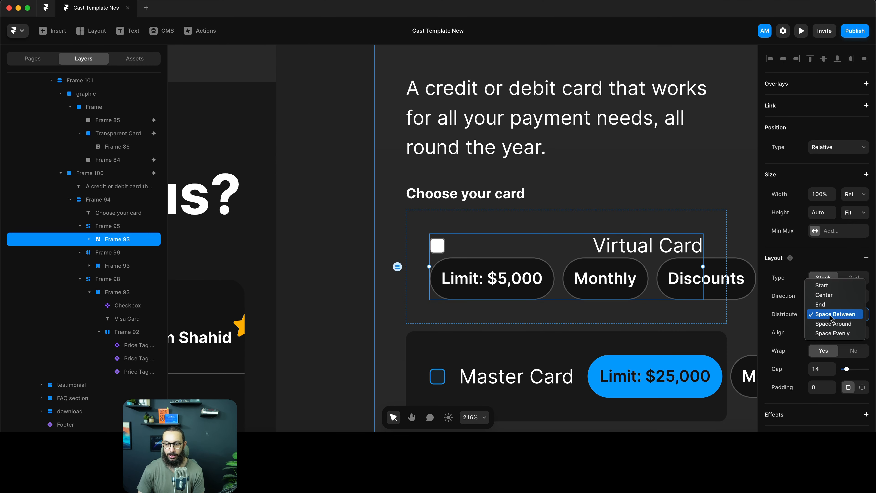
click(831, 286)
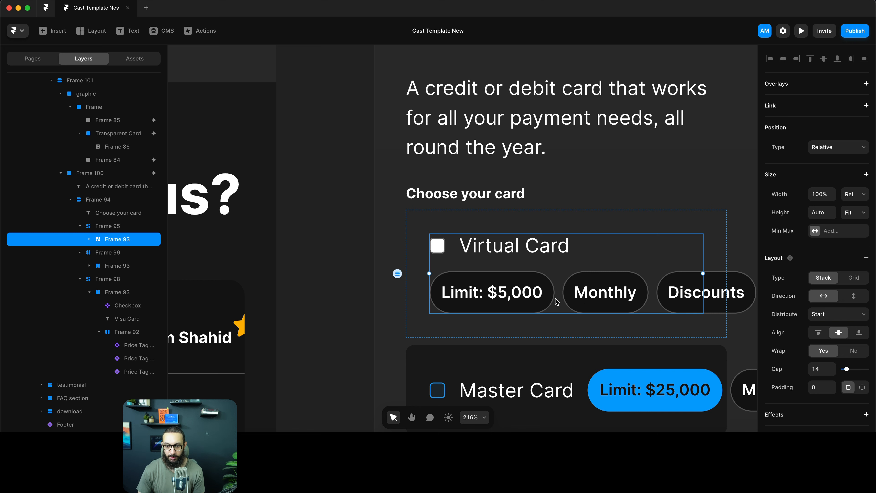
Turn on wrapping for the price tag stack (Frame 92) in the Phone layout's Virtual Card row
click(557, 301)
click(850, 354)
click(823, 351)
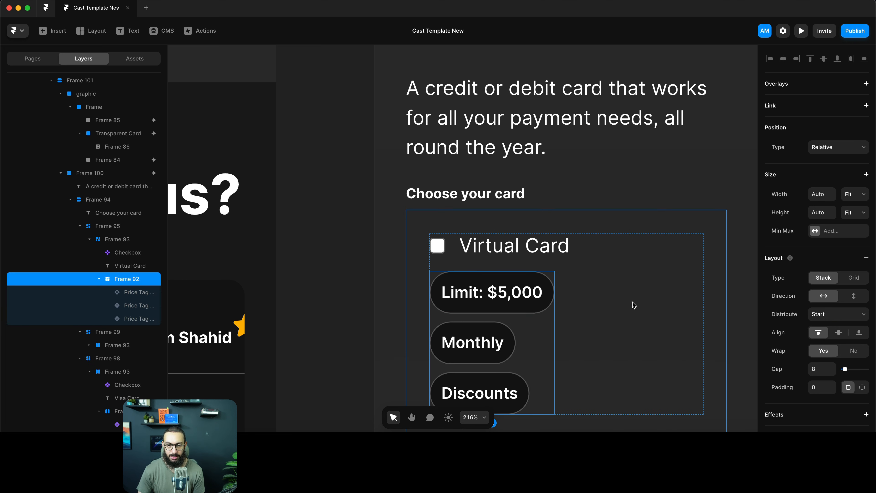
Turn on wrapping for the Phone layout's Master Card inner stack (Frame 93) and for its price tag stack (Frame 92)
scroll(602, 285, down, 4)
scroll(602, 285, down, 5)
scroll(604, 286, down, 5)
scroll(604, 286, right, 2)
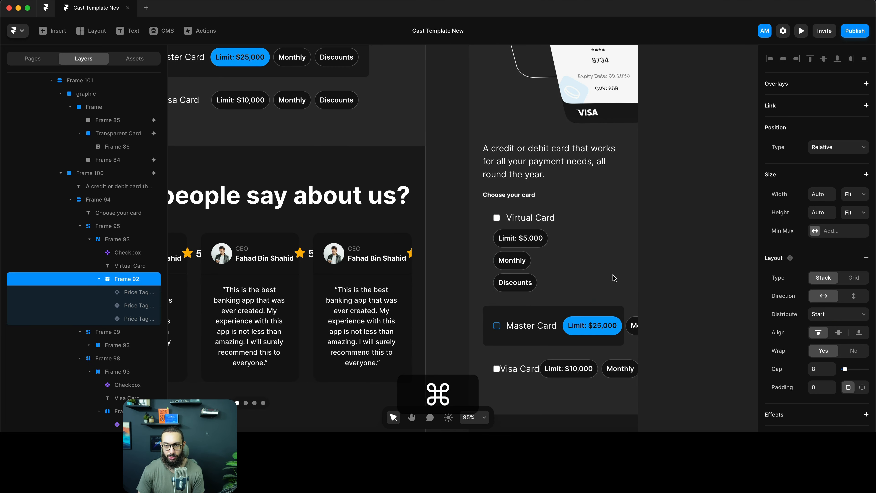
click(562, 247)
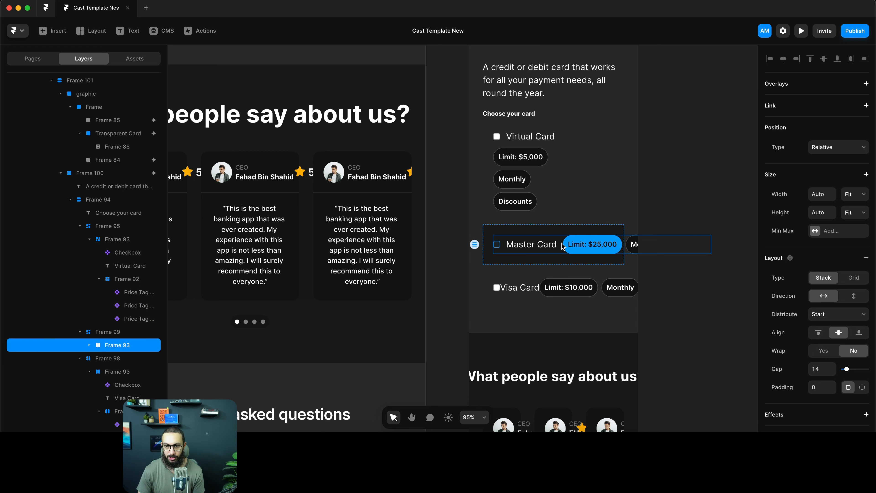
click(823, 351)
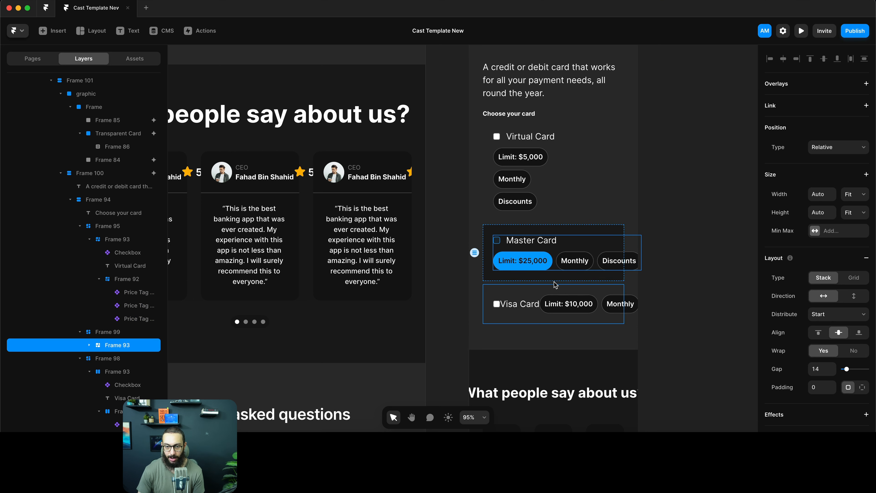
click(555, 269)
key(shift+Return)
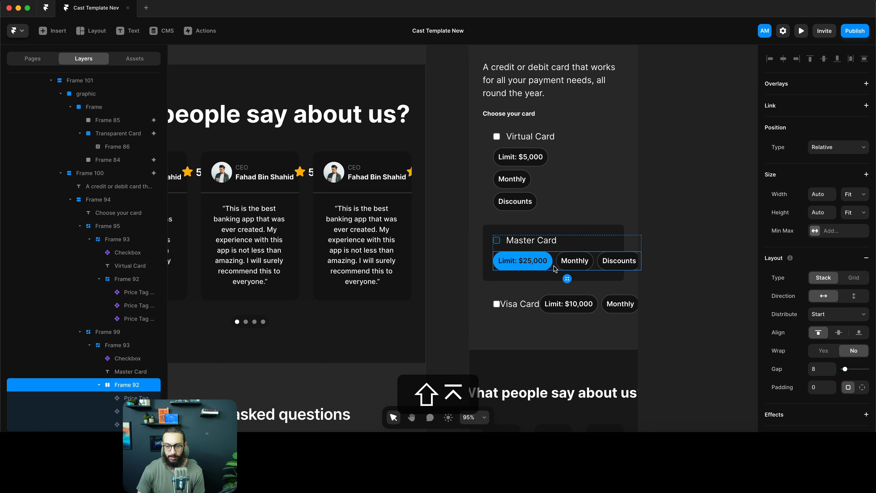
click(824, 352)
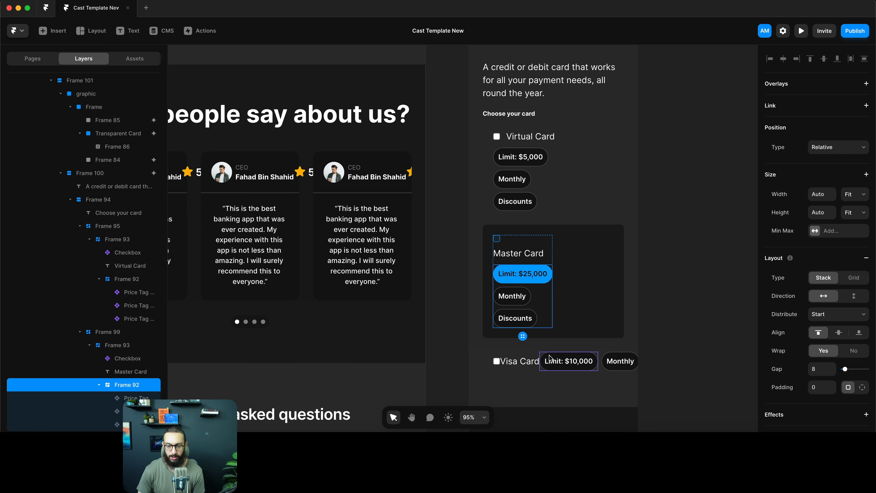
Turn on wrapping for the Visa Card row's inner stack and price tag stack, setting the inner stack's distribution to Start
click(540, 359)
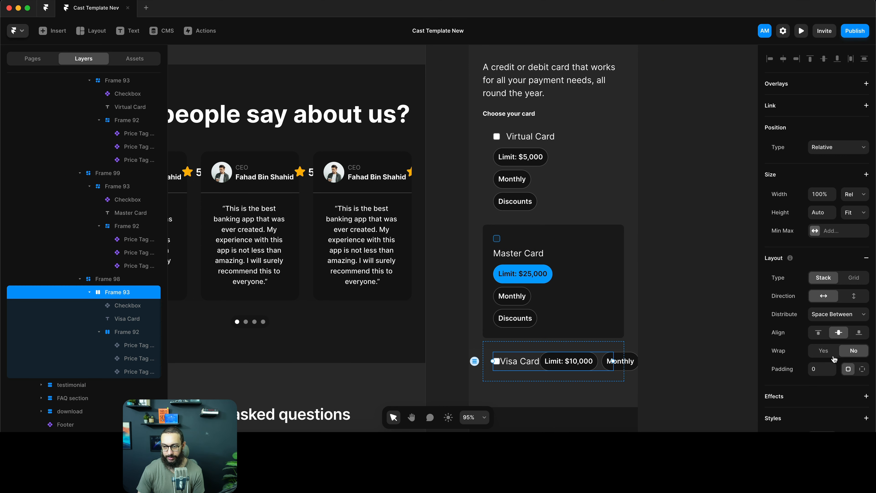
click(824, 350)
click(831, 319)
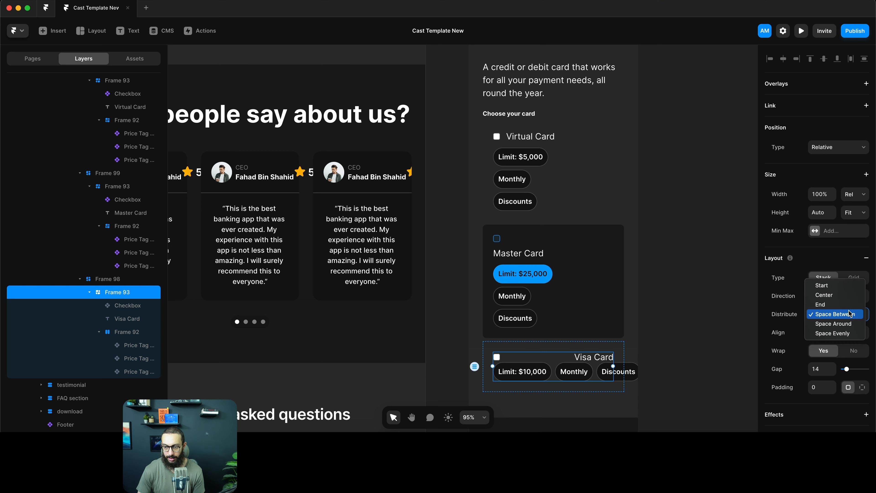
click(839, 286)
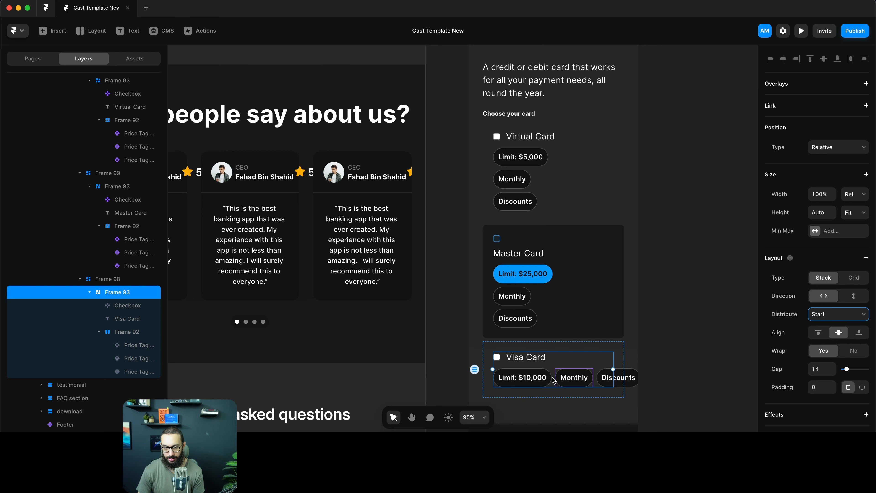
click(554, 379)
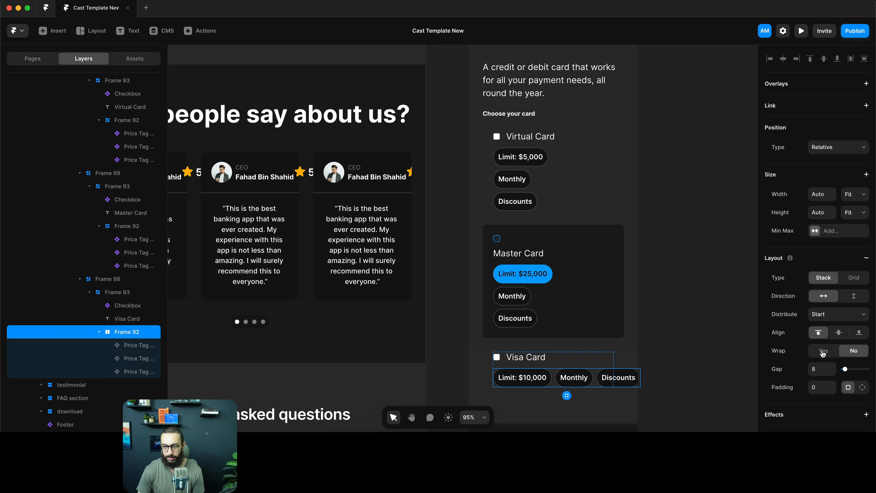
click(823, 350)
Try a width of 1fr for the Visa Card row's price tag stack
click(662, 321)
click(534, 371)
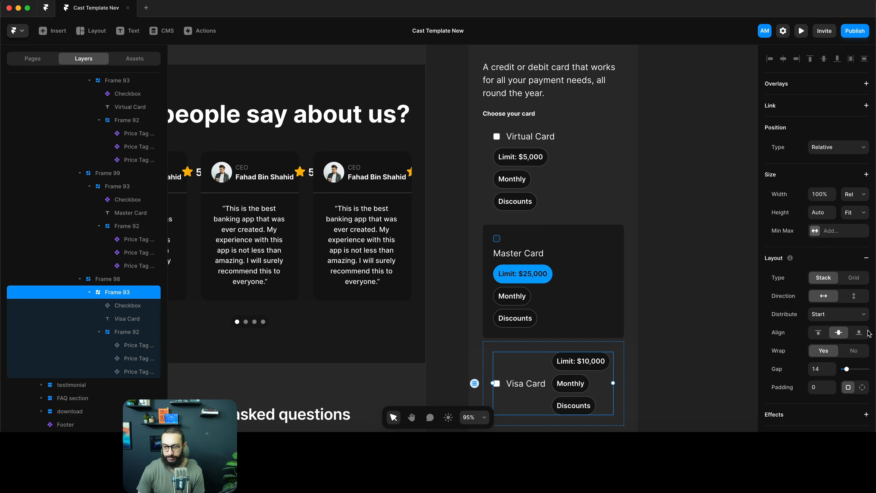
scroll(548, 355, down, 3)
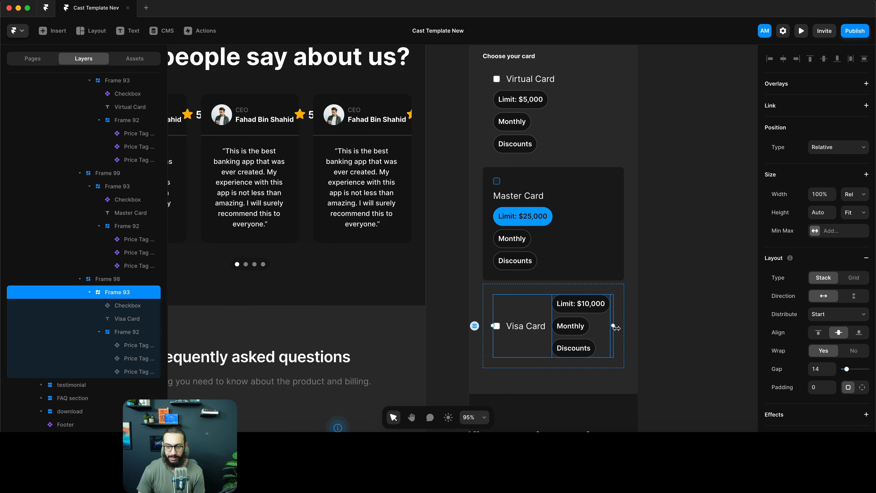
click(522, 327)
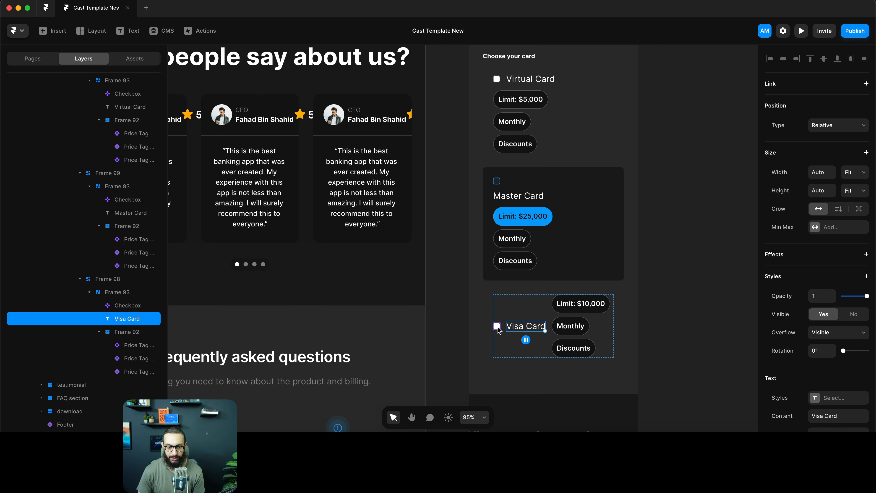
click(591, 318)
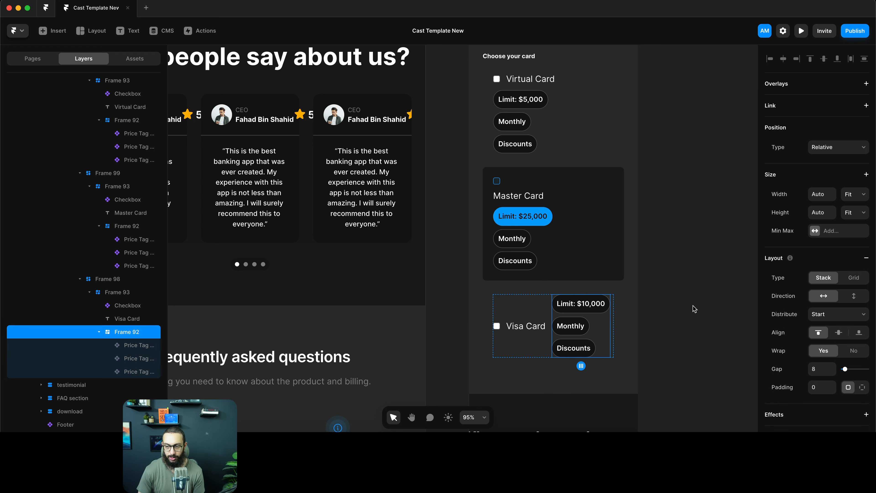
click(831, 195)
text(1fr)
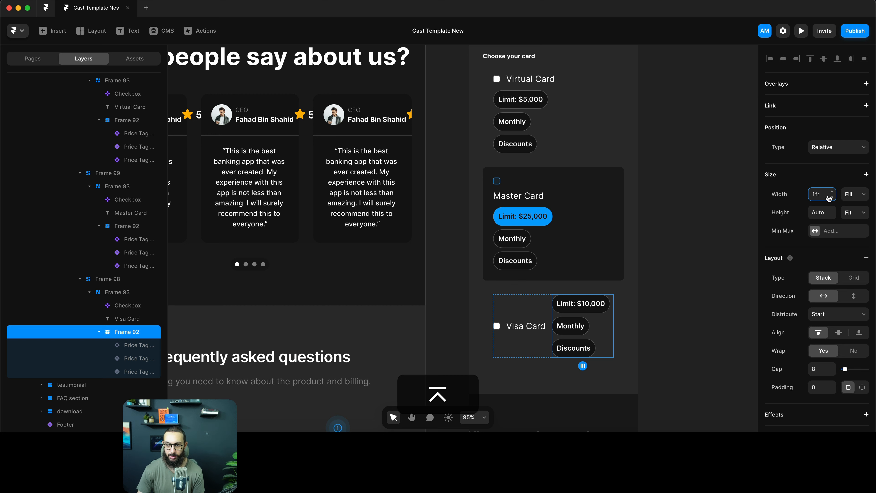
key(super+a)
key(1)
click(689, 256)
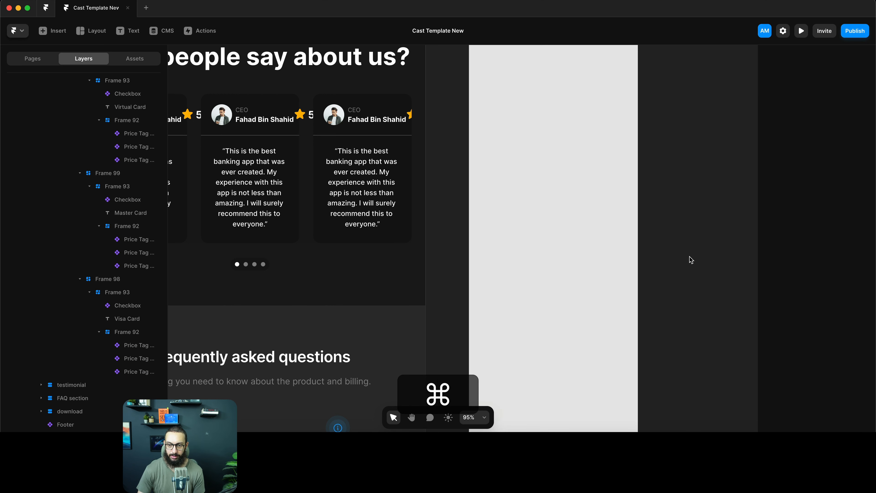
key(super+z)
key(super+z)
click(669, 307)
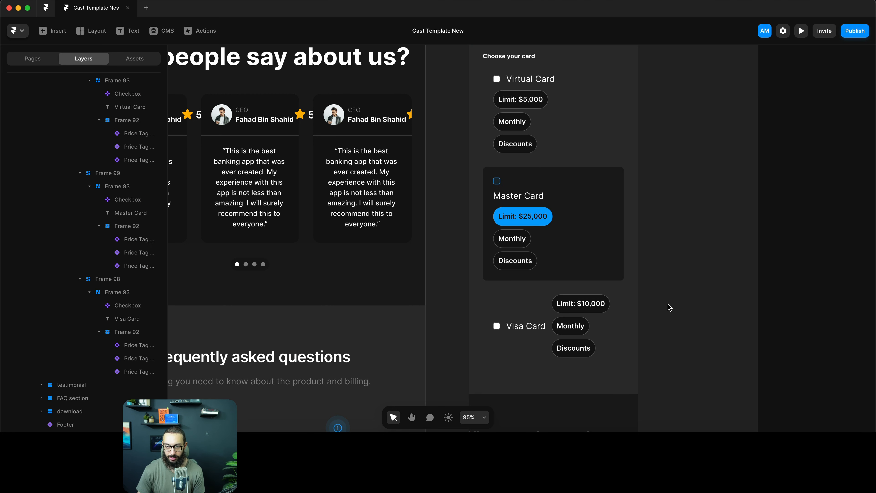
Set the width of the Visa Card row's price tag stack to 100%
click(592, 322)
click(820, 193)
key(super+a)
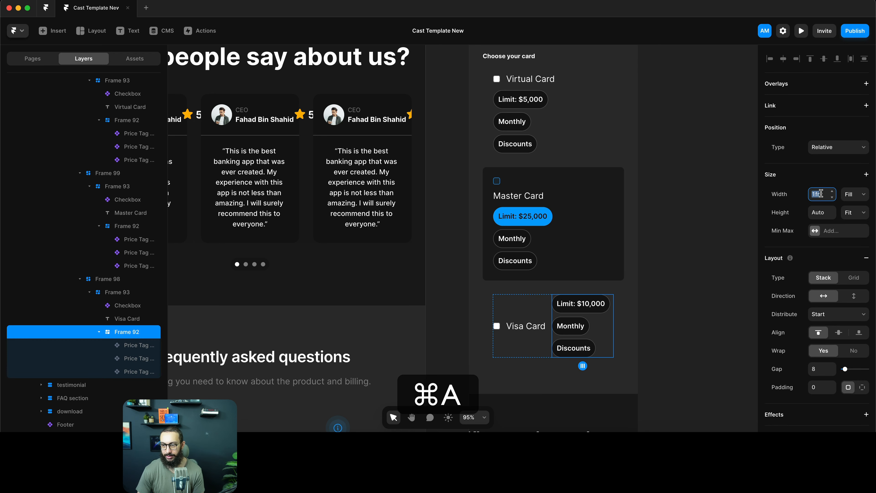
text(100%)
key(Return)
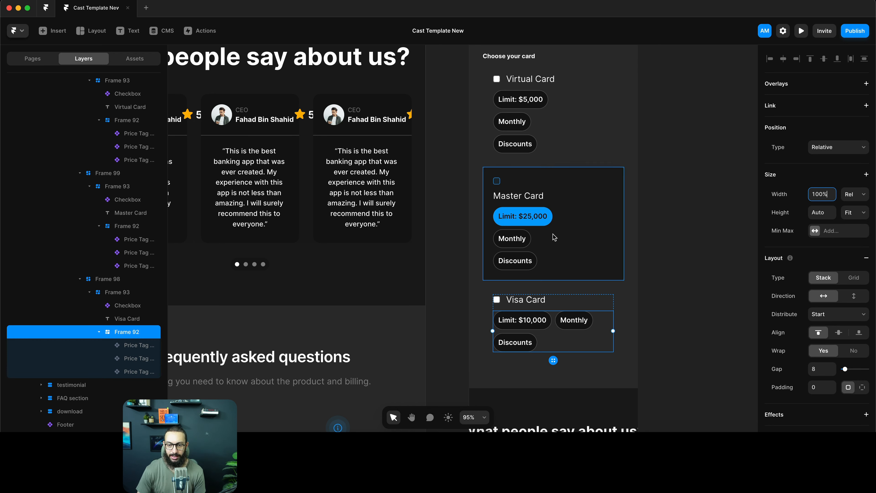
Set the width of the Master Card row's price tag stack to 100%
click(543, 238)
click(817, 194)
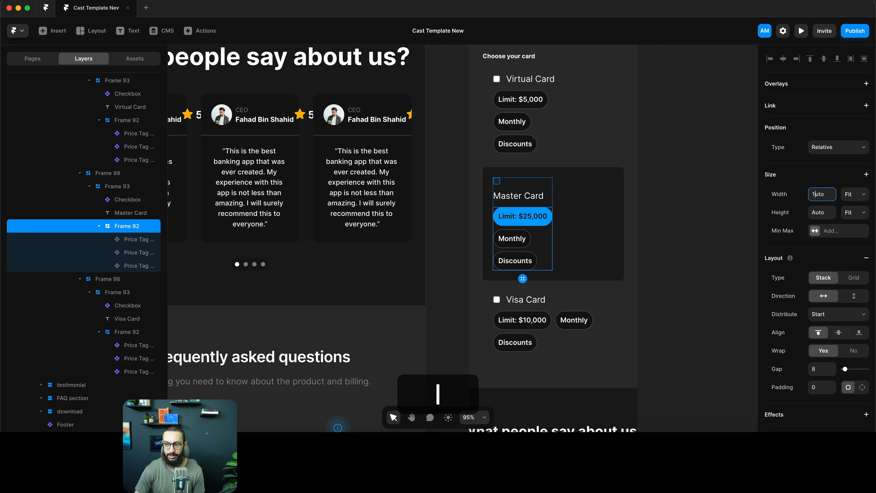
key(super+a)
text(100%)
key(Return)
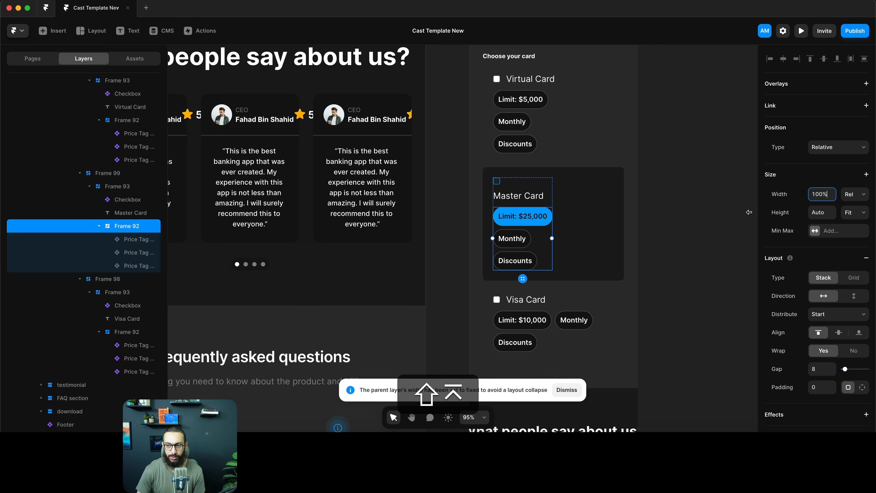
Set the width of the Master Card row's inner stack (Frame 93) to 1fr
click(589, 336)
click(541, 239)
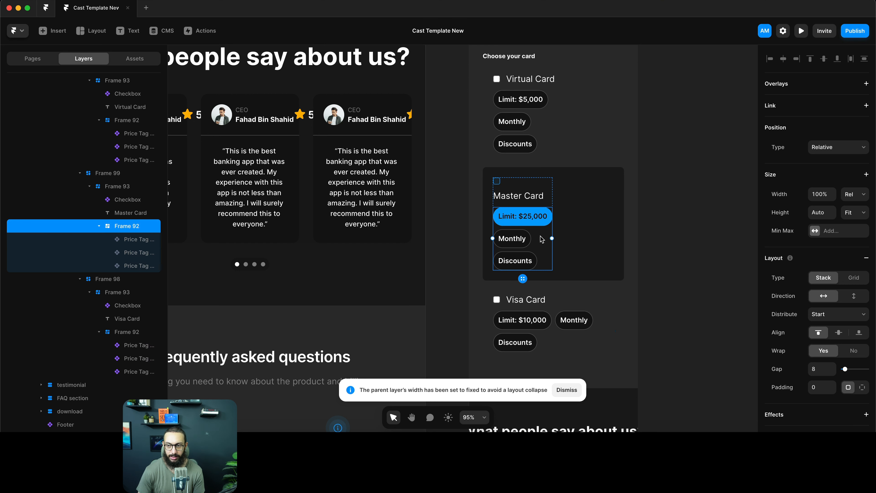
key(shift+Return)
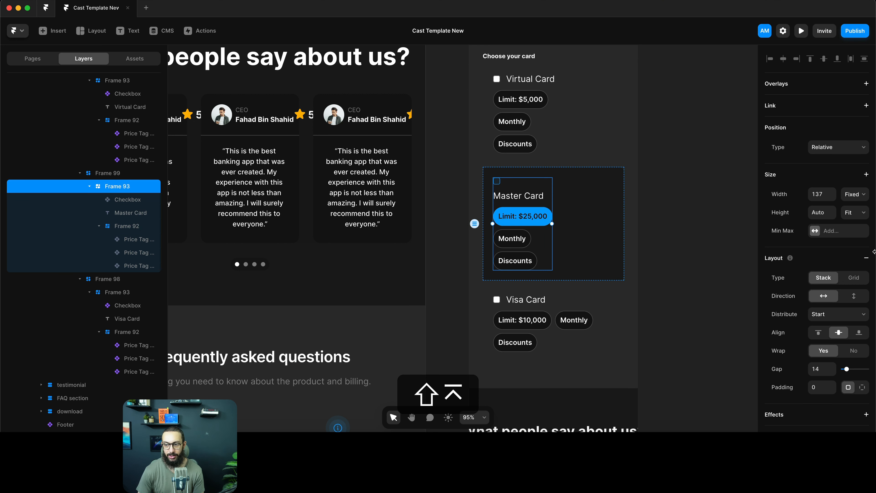
click(548, 243)
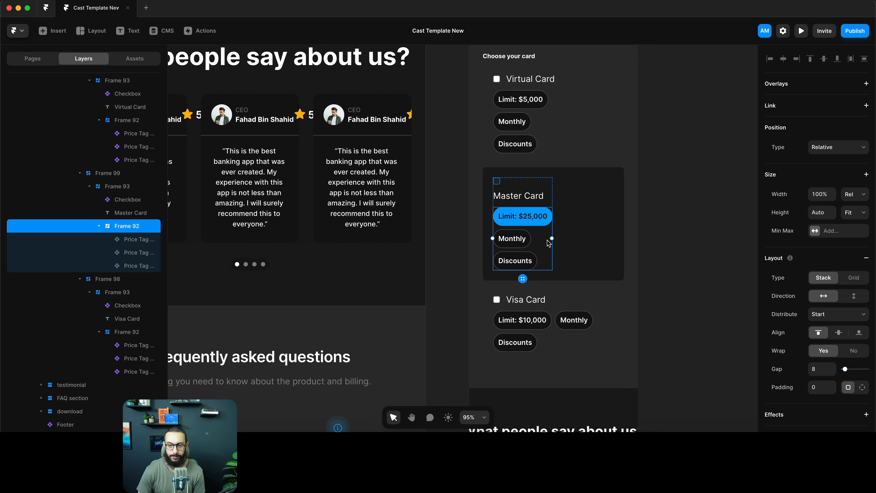
click(600, 192)
click(823, 194)
text(1fr)
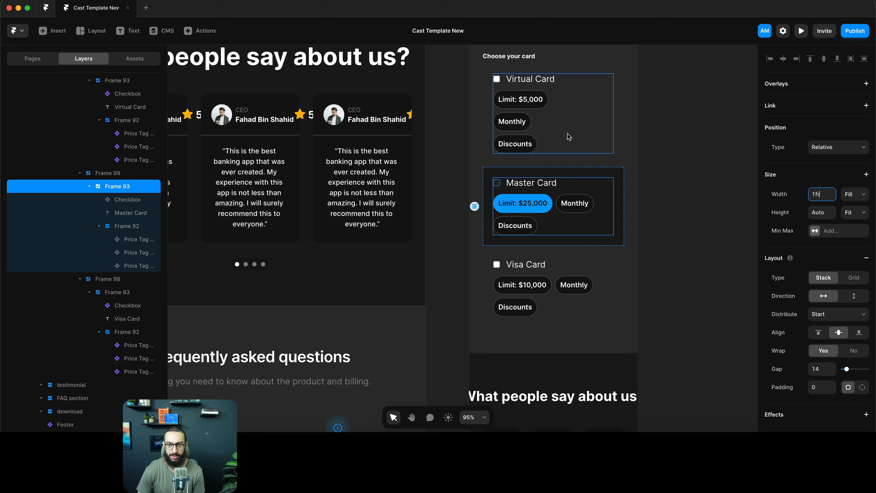
Set the width of the Virtual Card row's price tag stack to 100%
click(538, 124)
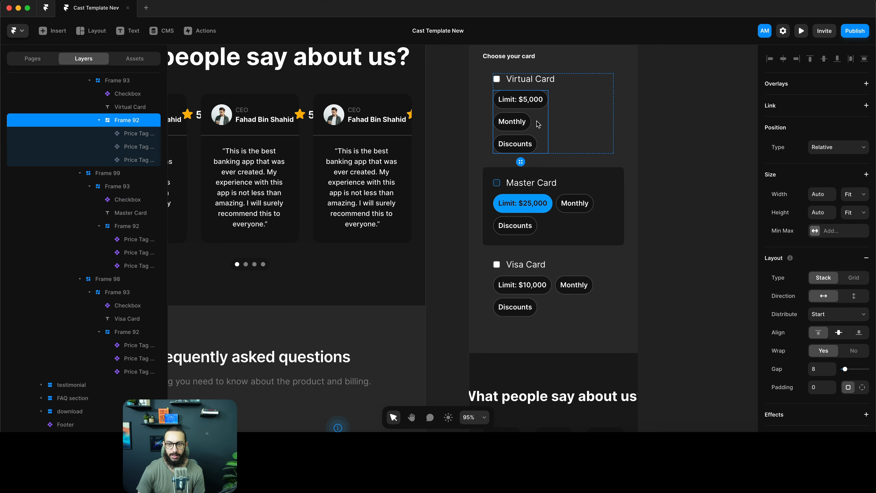
click(822, 194)
text(100%)
key(Return)
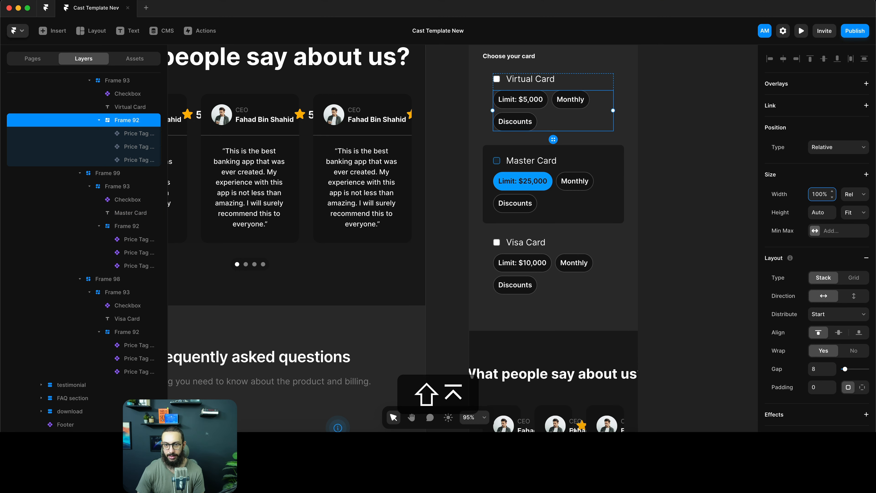
click(710, 147)
Set the width of the desktop layout's "What people say about us?" heading to 1fr
scroll(709, 147, up, 4)
scroll(709, 147, right, 3)
scroll(709, 148, down, 7)
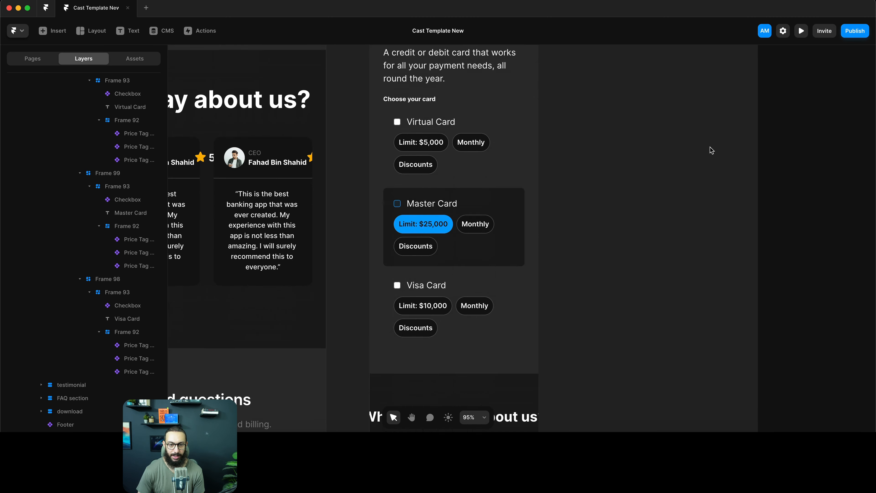
scroll(710, 147, down, 5)
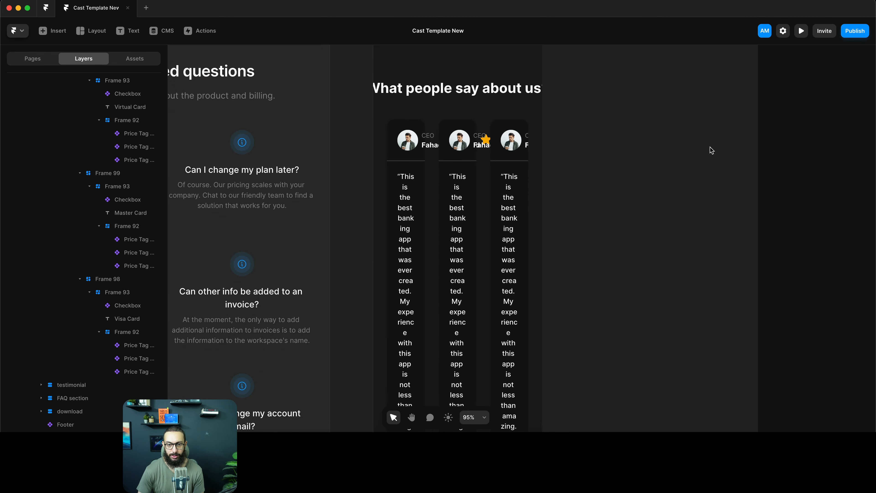
click(484, 106)
scroll(530, 109, down, 10)
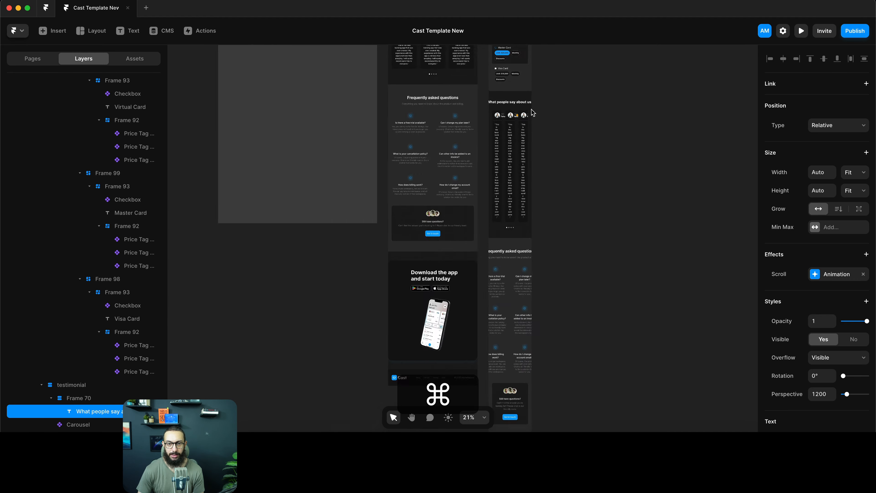
scroll(462, 139, right, 3)
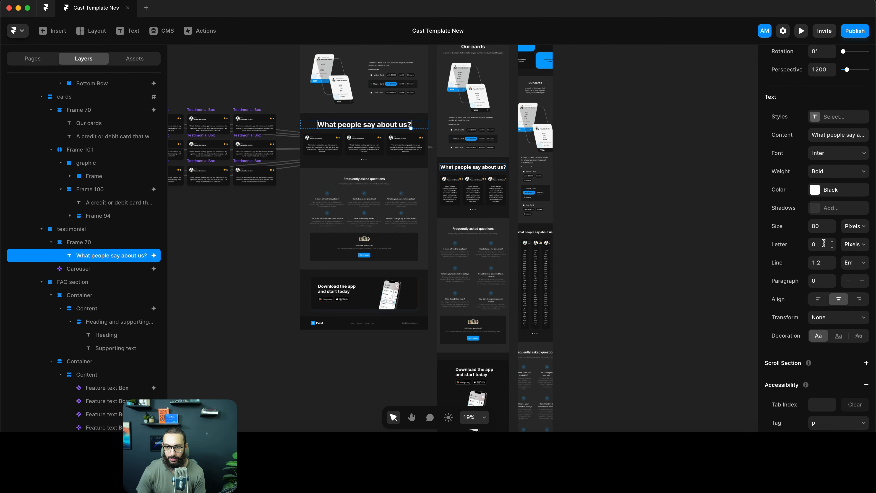
scroll(824, 244, up, 3)
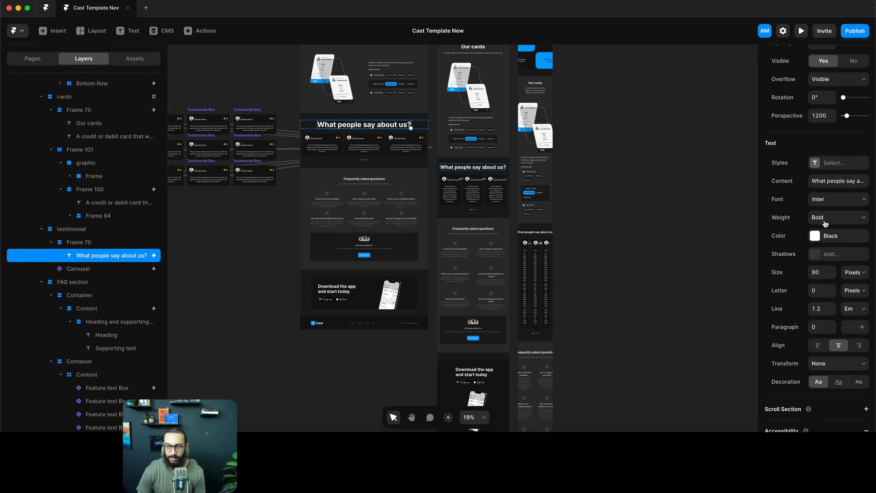
scroll(823, 275, up, 10)
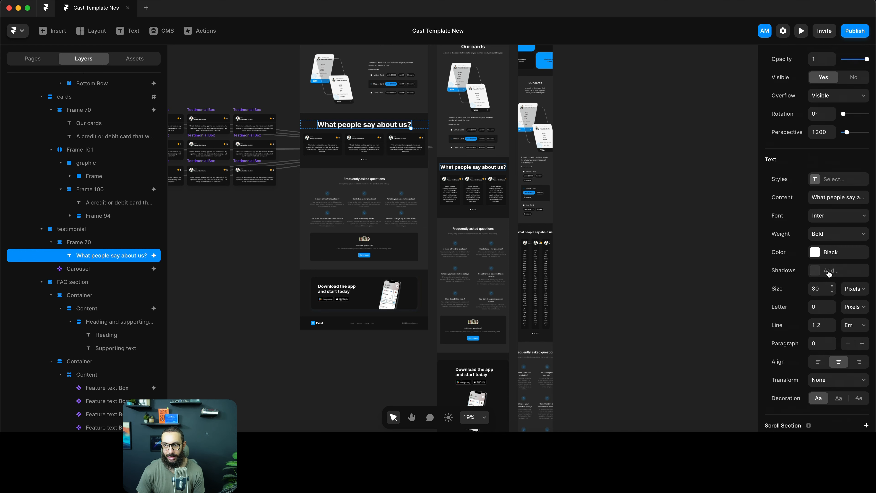
click(819, 172)
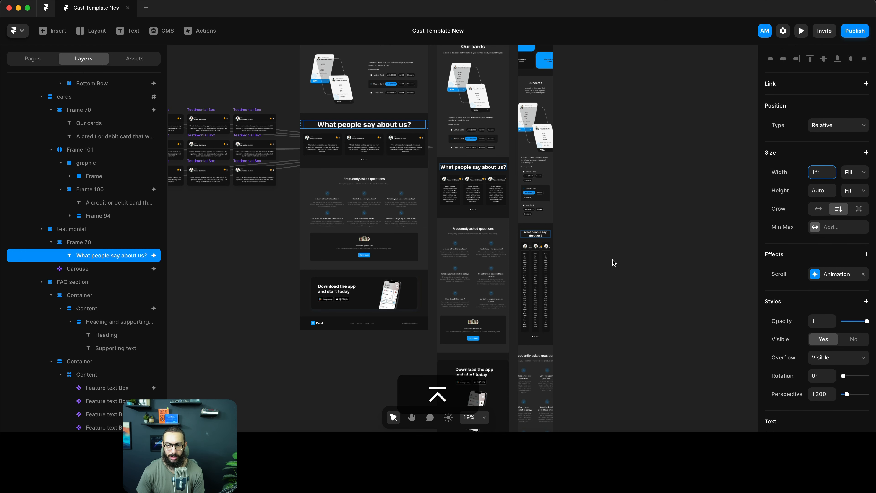
scroll(525, 240, up, 10)
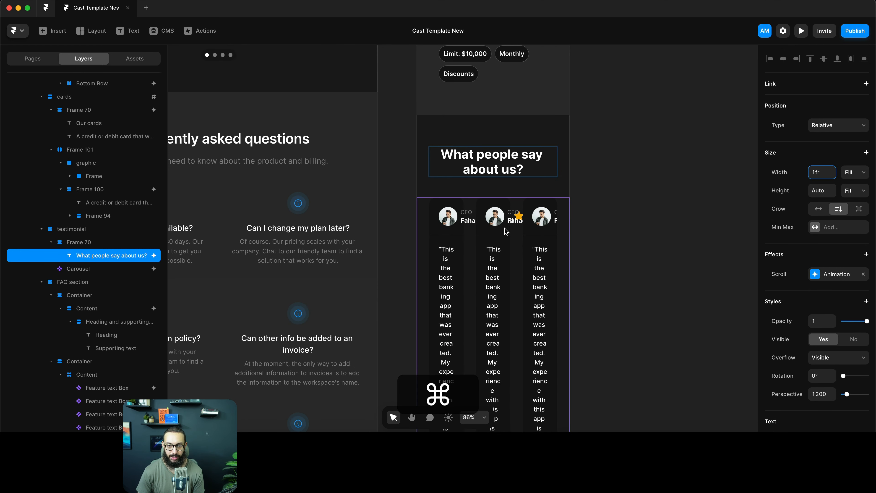
Reduce the phone layout's testimonial carousel to 1 column in its sizing settings
click(505, 231)
scroll(836, 332, down, 5)
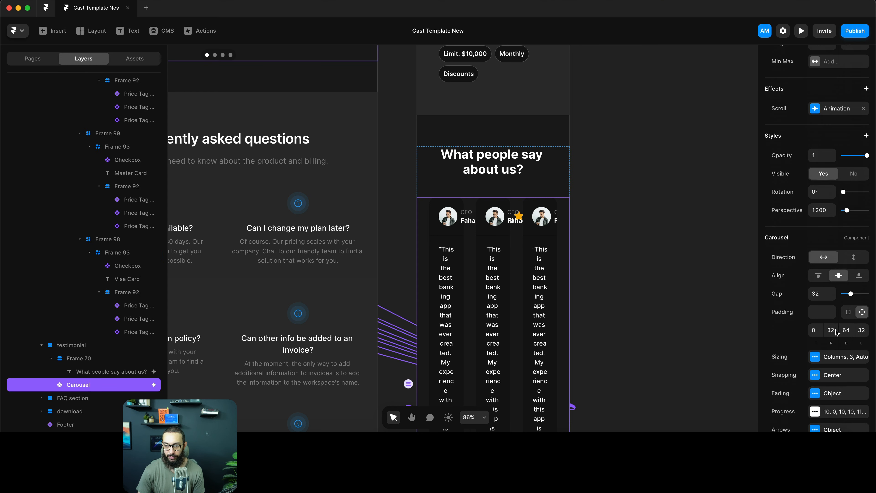
click(838, 322)
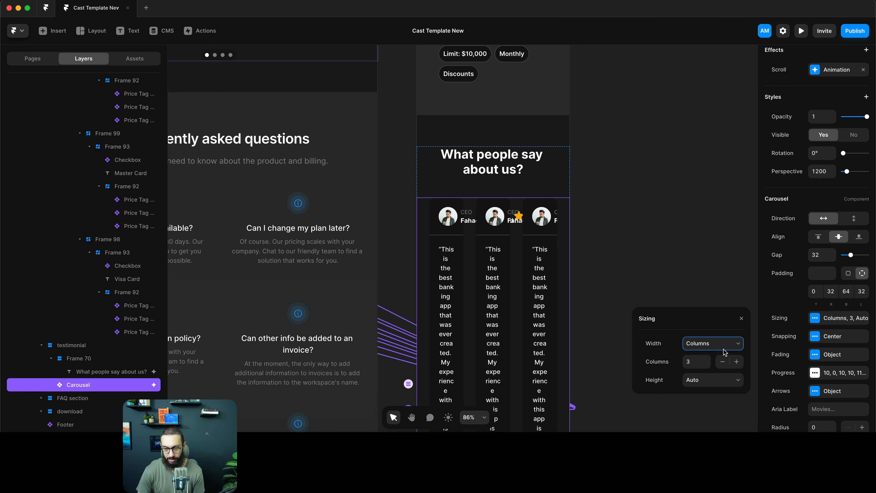
click(723, 362)
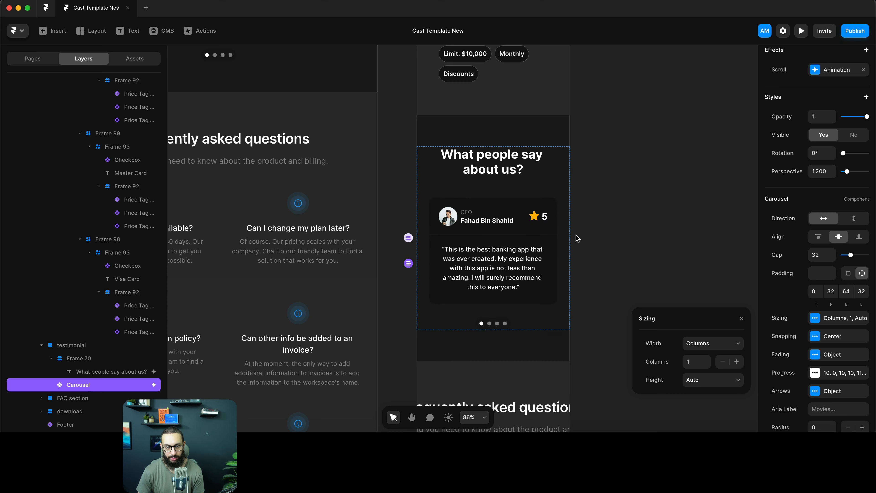
scroll(642, 201, down, 2)
click(649, 199)
Reduce the tablet layout's testimonial carousel to 2 columns in its sizing settings
scroll(651, 199, down, 5)
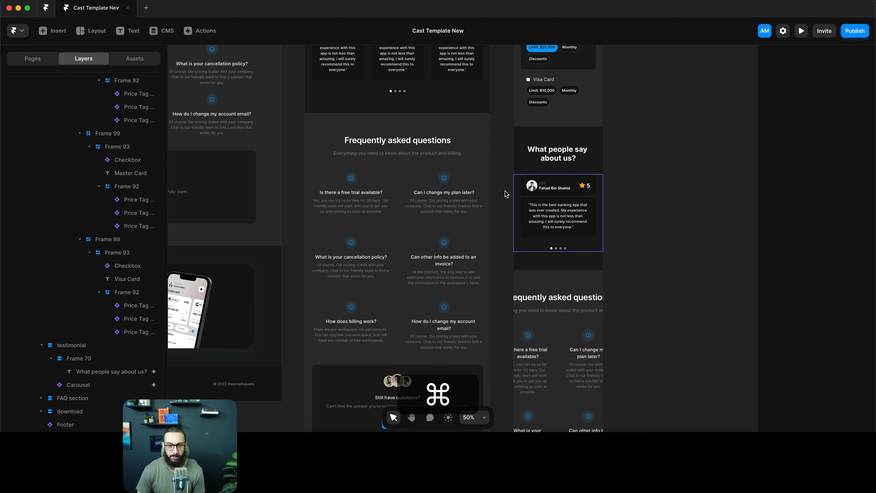
scroll(473, 190, up, 5)
click(406, 163)
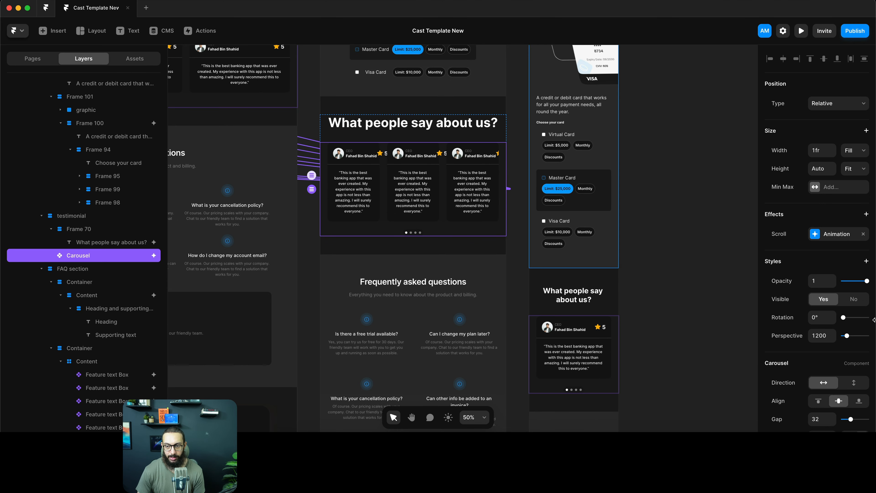
scroll(846, 346, down, 5)
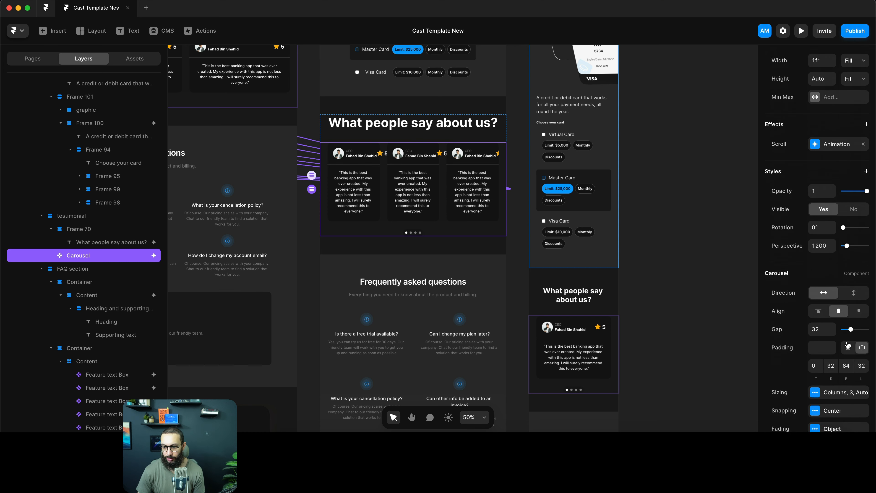
click(815, 338)
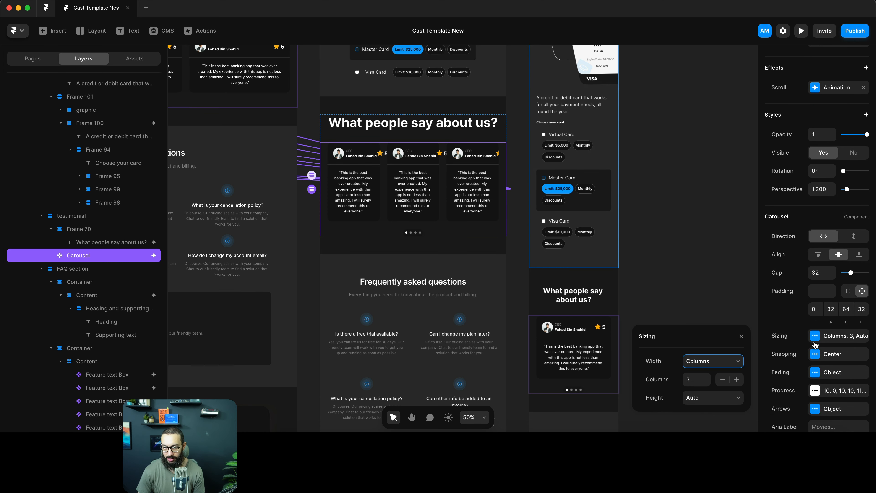
click(722, 379)
click(712, 248)
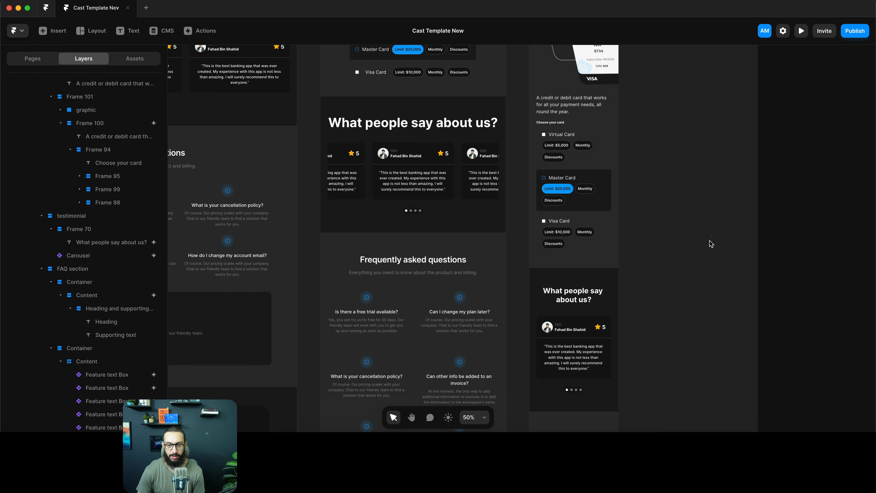
Set the width of the heading and supporting text stack in the desktop layout's FAQ section to 1fr
scroll(710, 244, up, 6)
scroll(538, 247, down, 5)
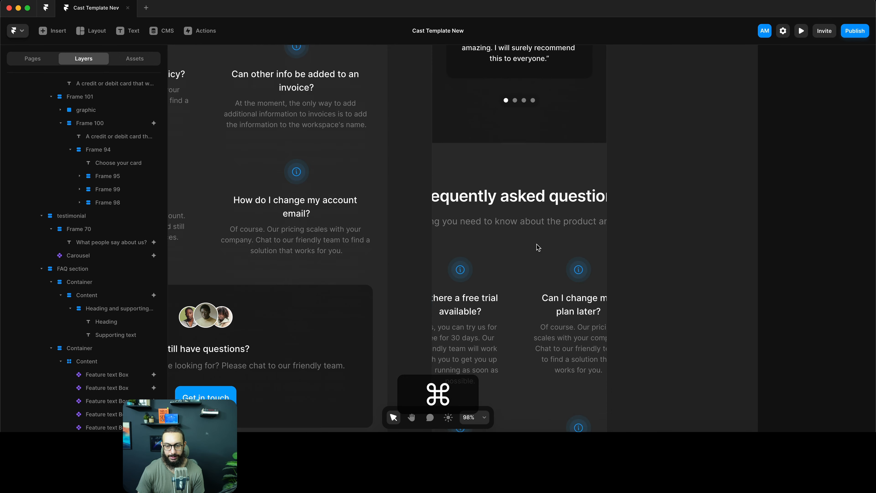
scroll(418, 214, down, 5)
scroll(309, 131, left, 5)
scroll(309, 132, up, 3)
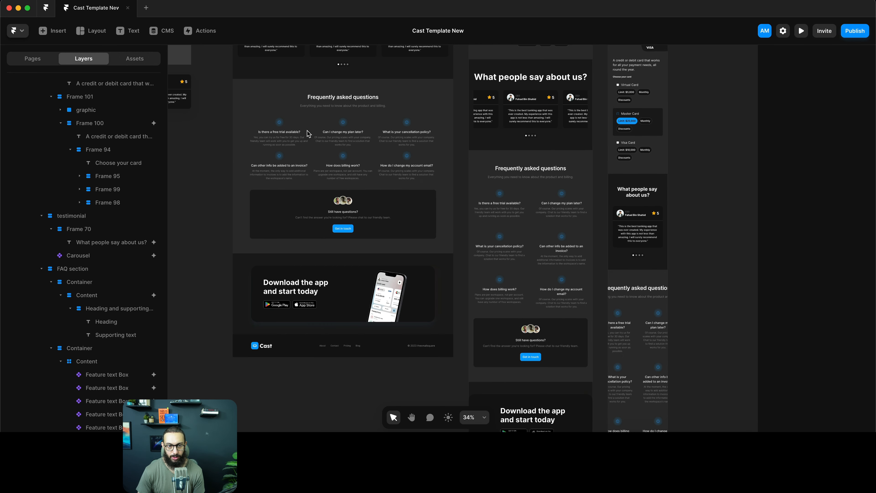
click(389, 104)
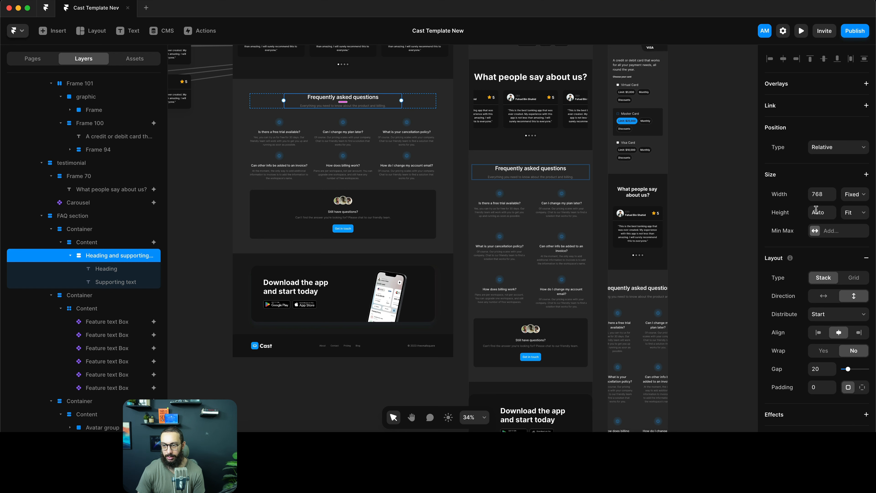
click(817, 194)
text(1fr)
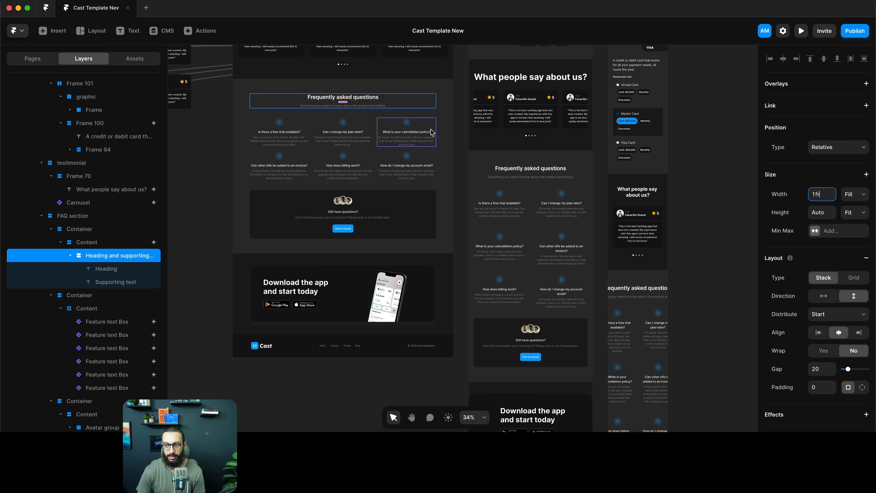
Set the width of both the FAQ heading and its supporting text to 1fr
key(alt+super+a)
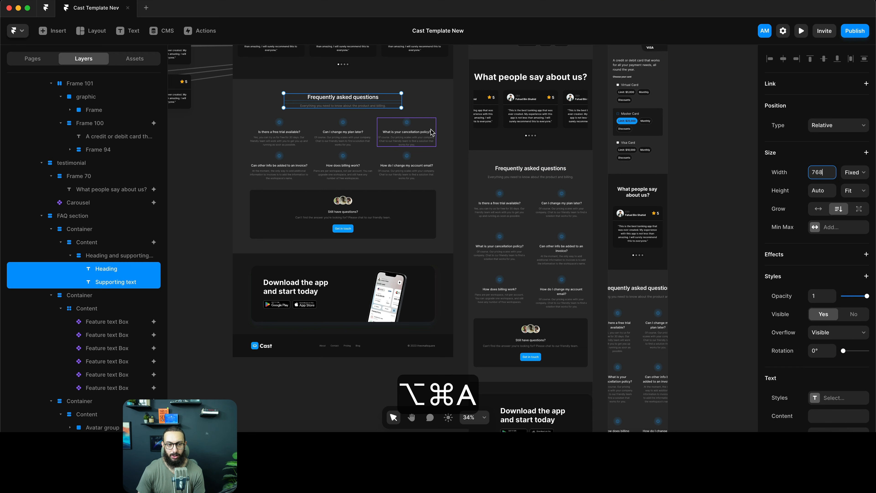
click(832, 172)
key(super+a)
text(1fr)
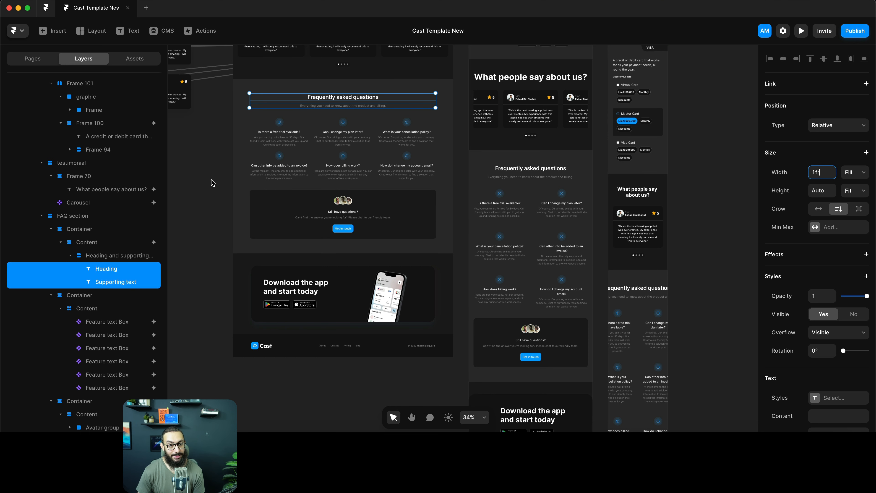
Add a maximum width of 100% to the container around the desktop FAQ heading
click(84, 256)
click(95, 245)
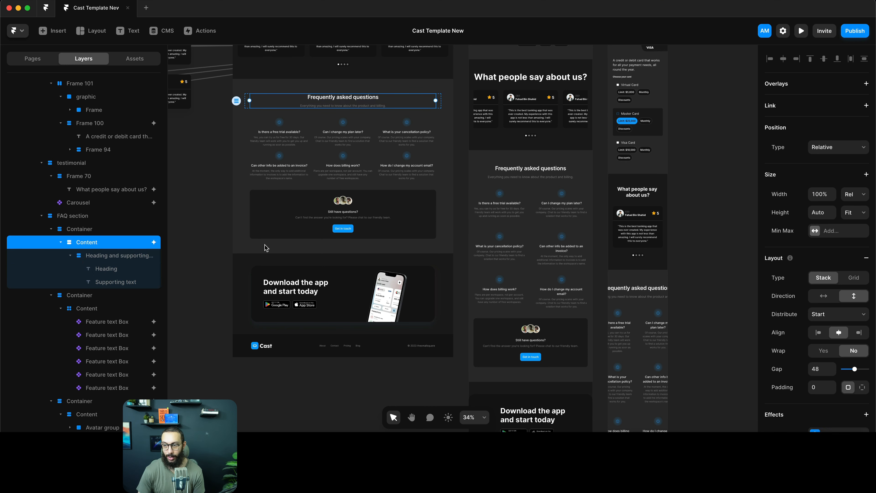
click(103, 229)
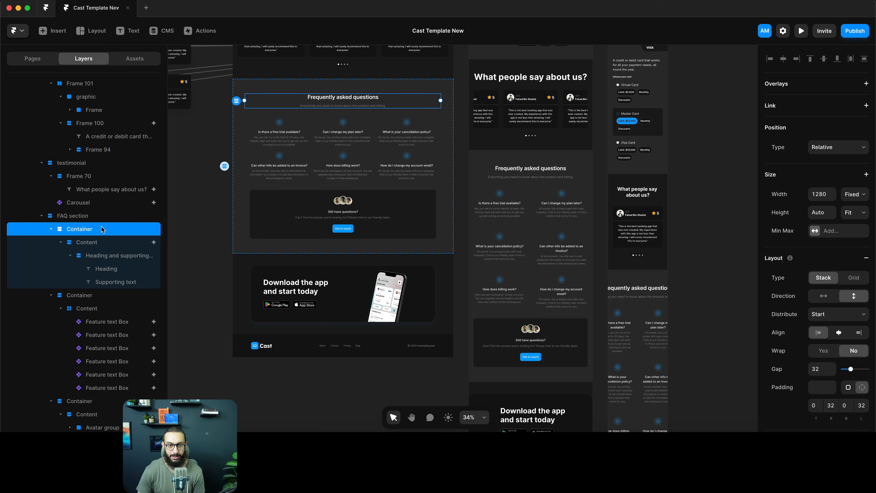
click(832, 230)
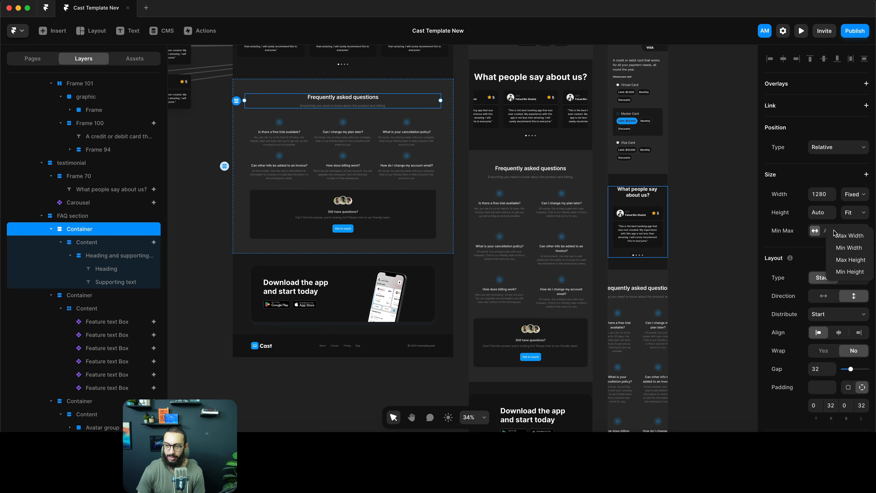
click(841, 241)
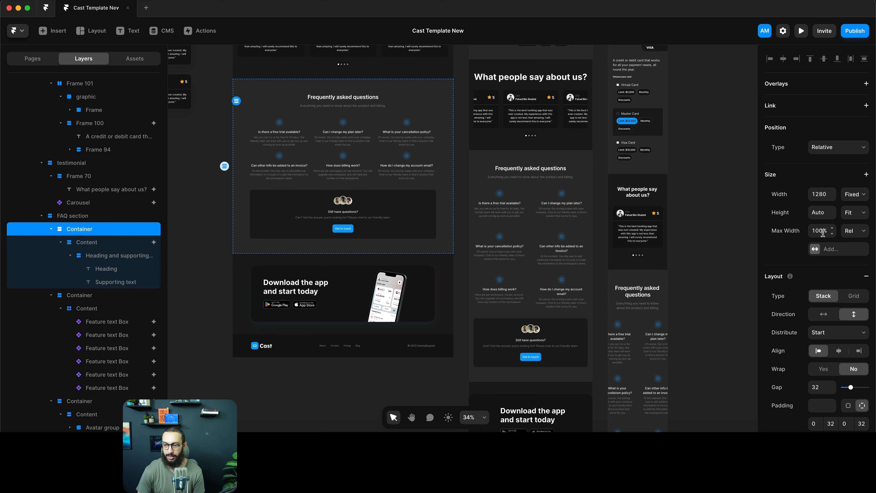
click(719, 248)
Change the phone layout's FAQ question grid to 1 column with a gap of 24
scroll(707, 248, down, 3)
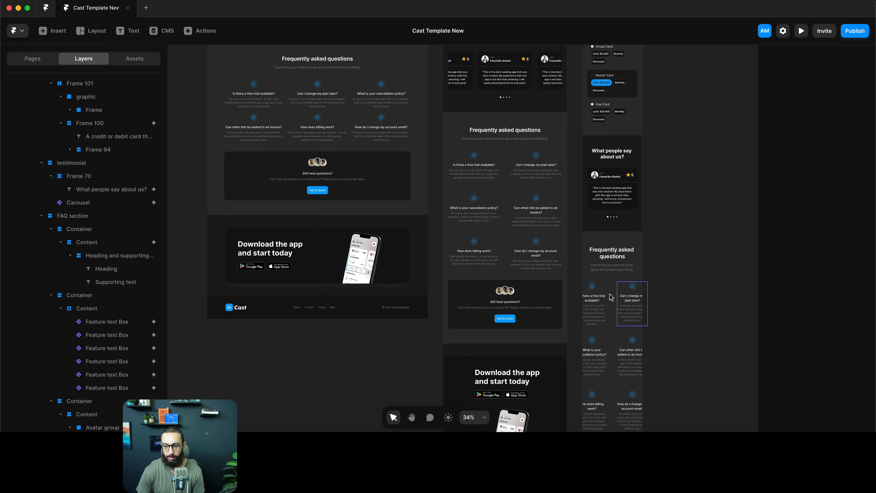
click(613, 293)
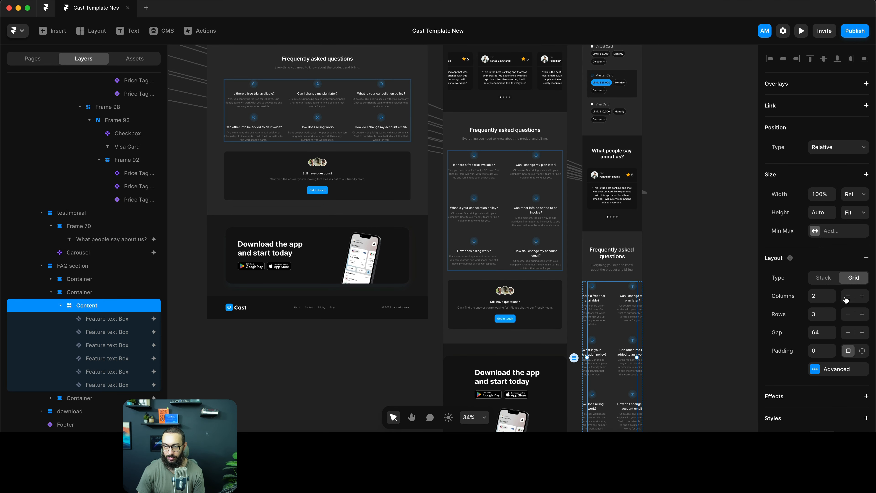
scroll(674, 294, down, 1)
click(822, 331)
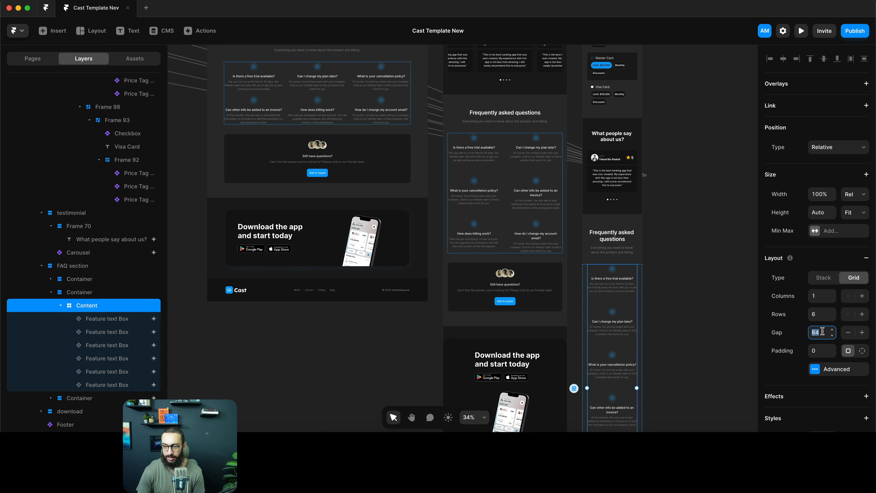
text(3224)
key(Return)
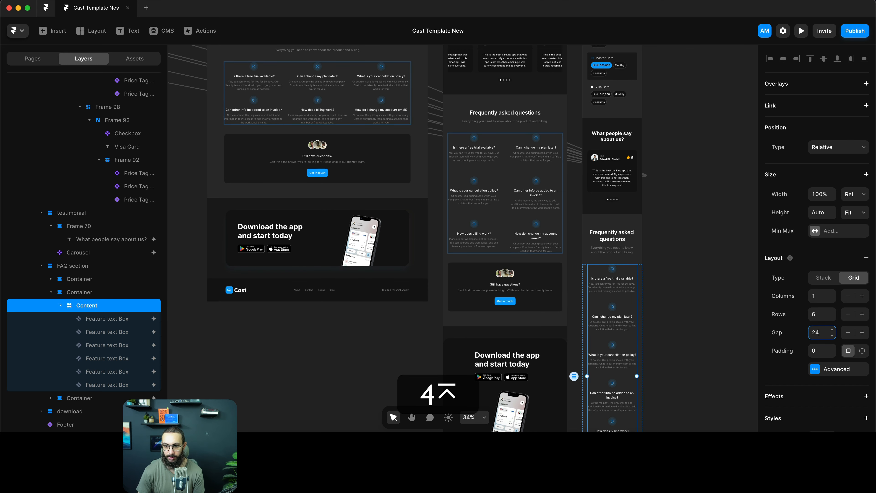
Set the width of the phone download section's heading and store-badge stack (Frame 109) to 1fr
scroll(630, 245, down, 5)
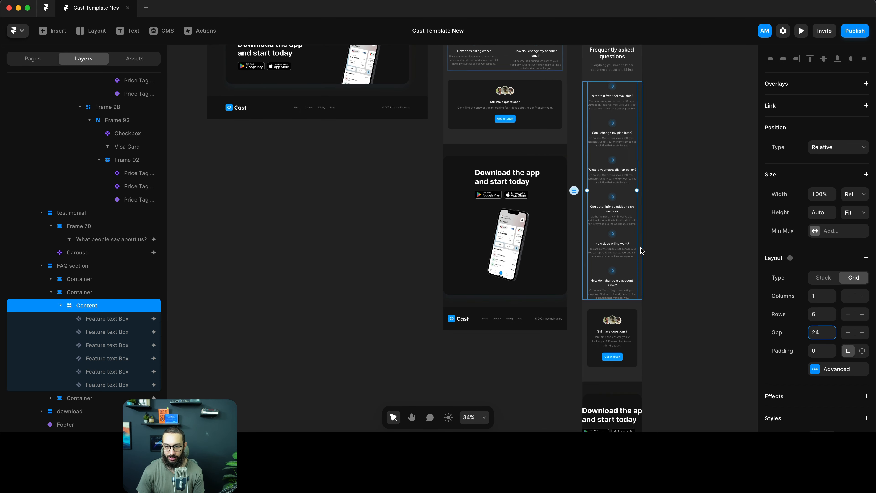
scroll(638, 248, down, 5)
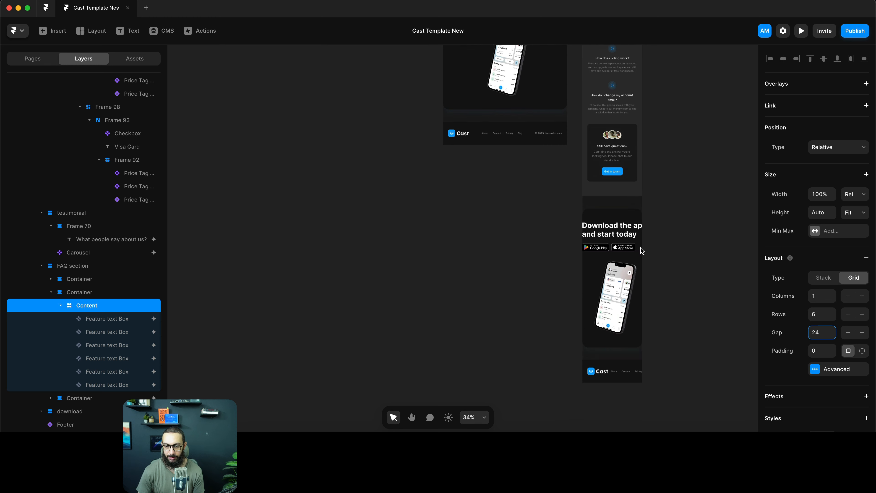
click(631, 240)
scroll(655, 241, up, 8)
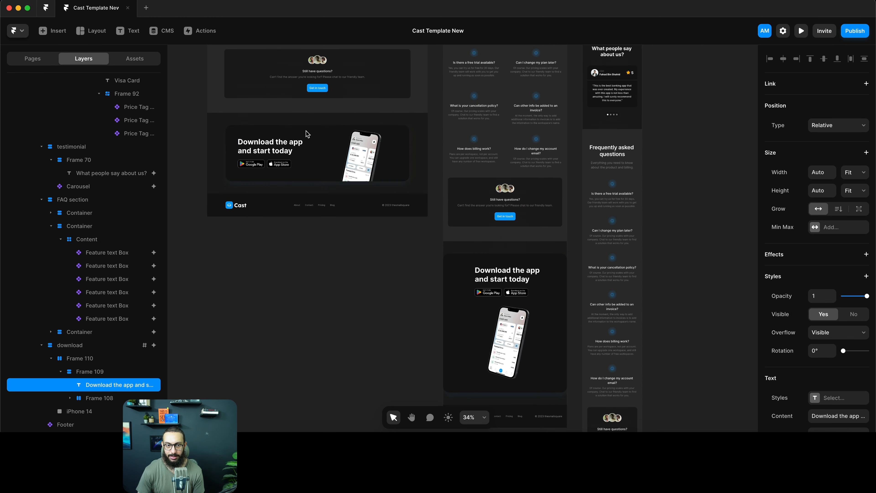
scroll(580, 288, down, 6)
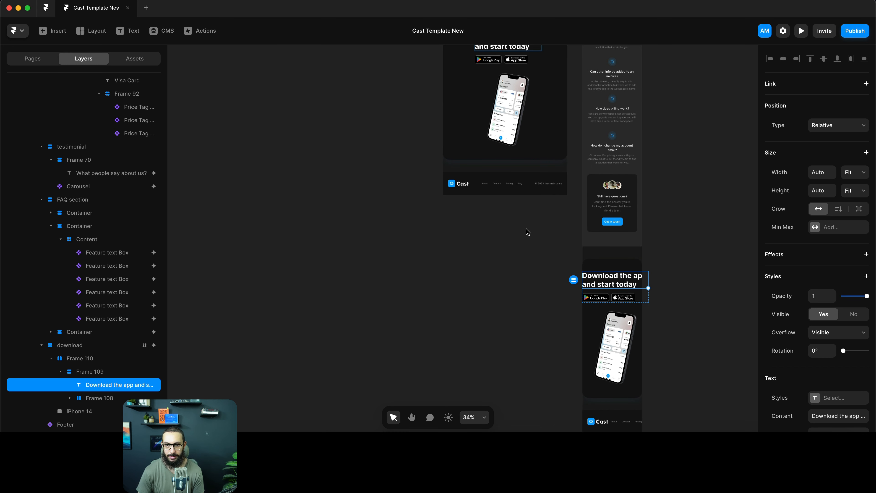
click(690, 306)
click(641, 292)
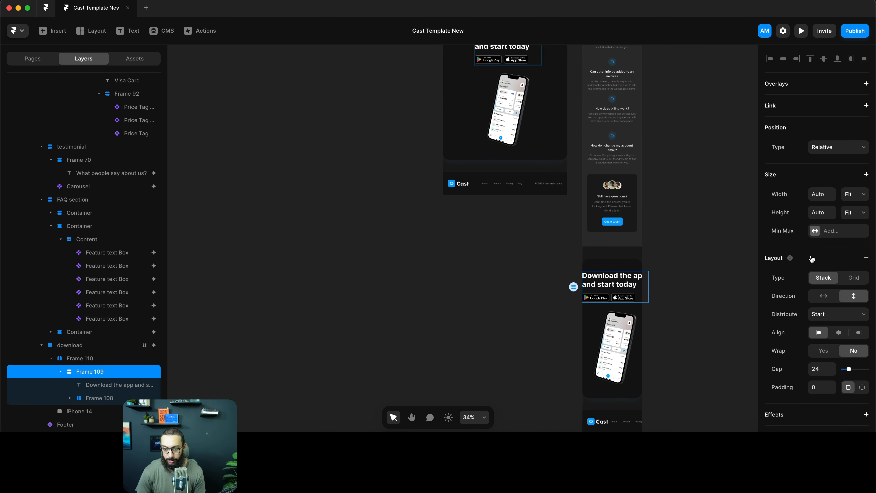
click(822, 195)
text(1fr)
key(Return)
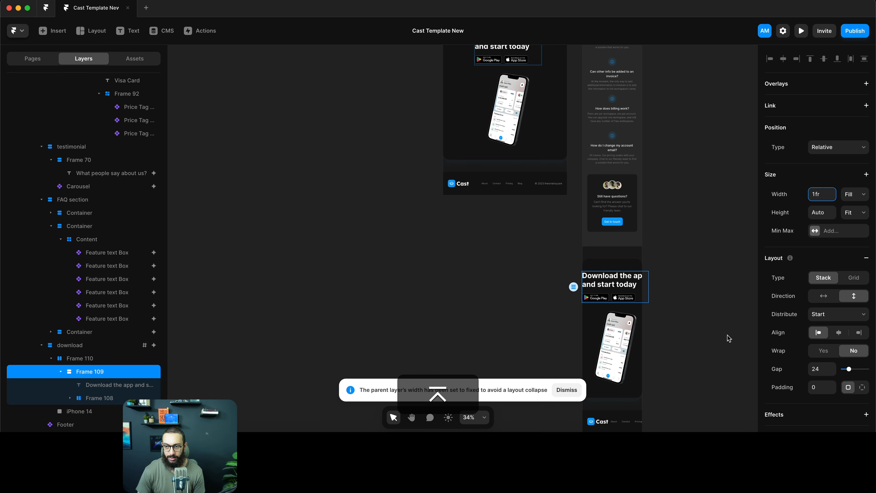
Set the width of the phone download section's parent stack (Frame 110) to 1fr
scroll(667, 321, up, 5)
click(83, 359)
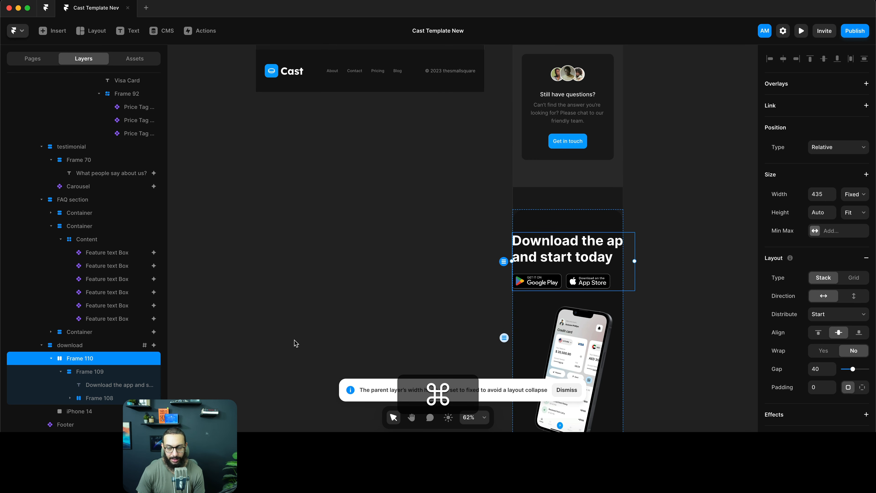
click(827, 202)
text(1fr)
key(Return)
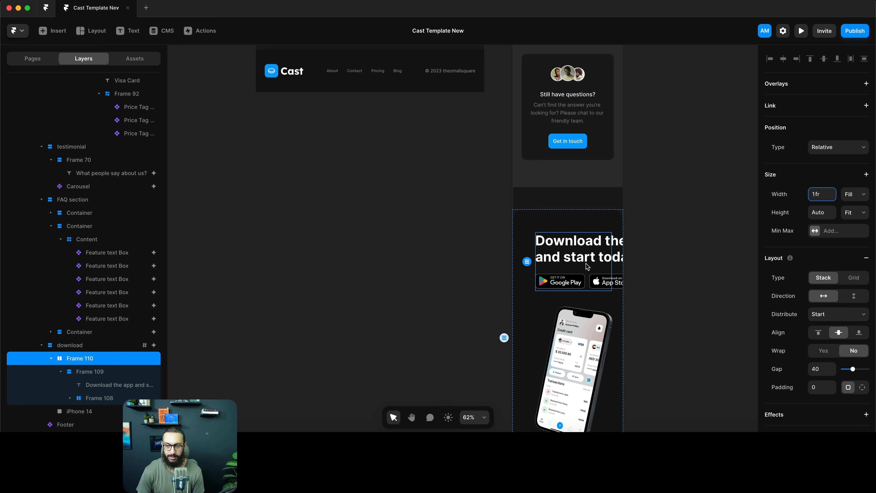
Set the width of the phone layout's "Download the app and start today" heading to 1fr
click(577, 261)
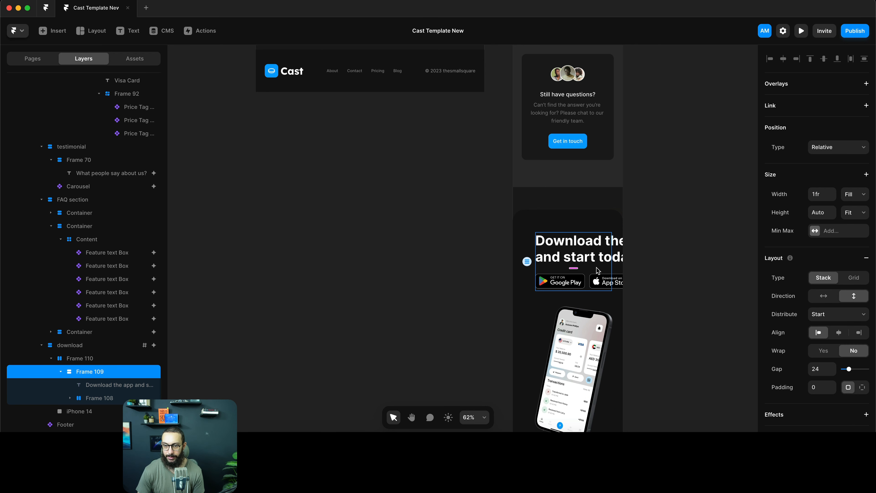
click(715, 258)
super+click(597, 257)
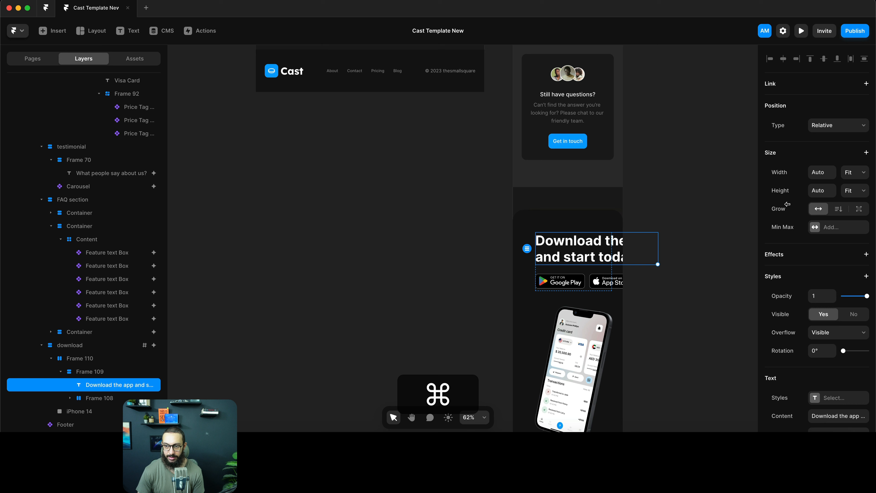
click(823, 174)
text(1fr)
key(Return)
click(706, 234)
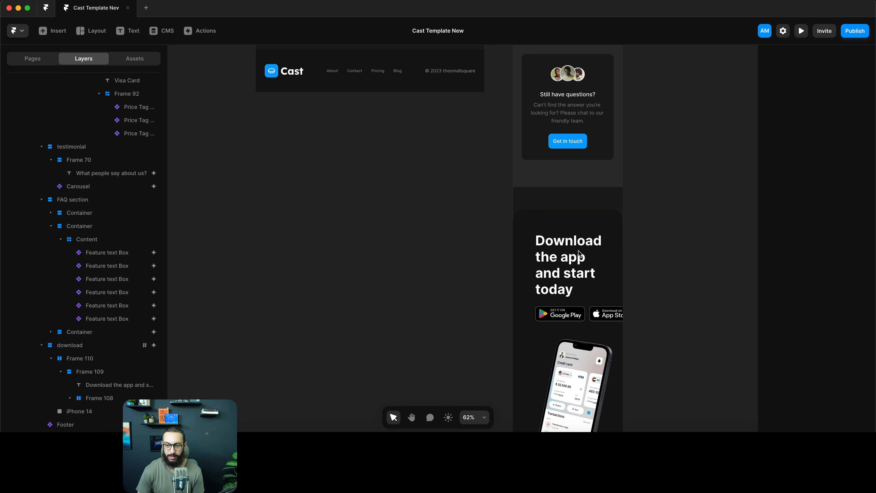
Create a Heading 4 text style from the desktop download section's "Download the app and start today" heading
super+click(547, 252)
scroll(835, 290, down, 5)
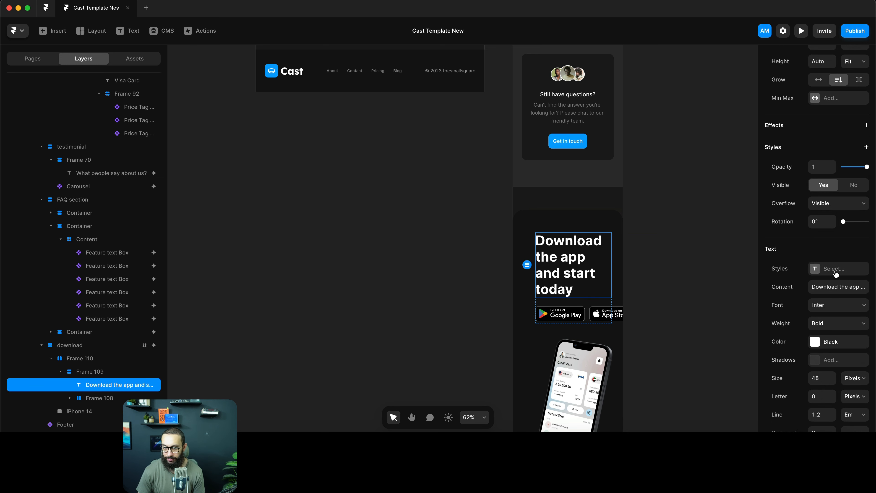
scroll(538, 242, down, 10)
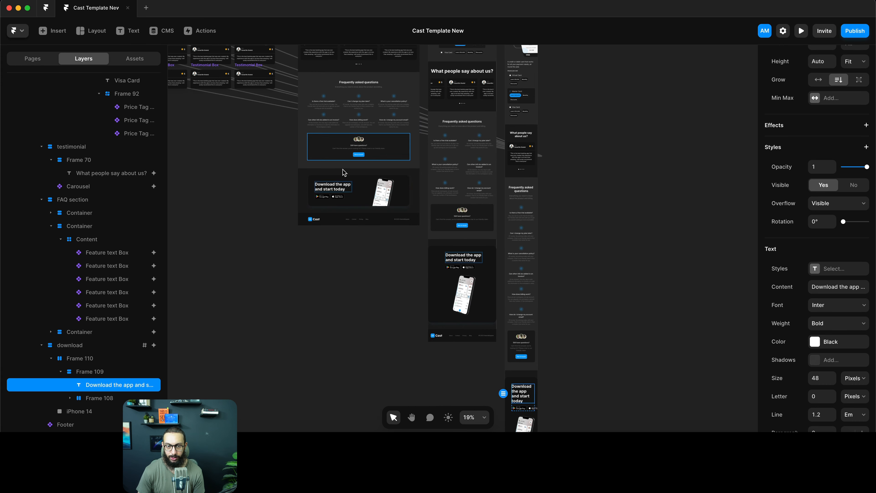
super+click(341, 186)
scroll(838, 310, down, 4)
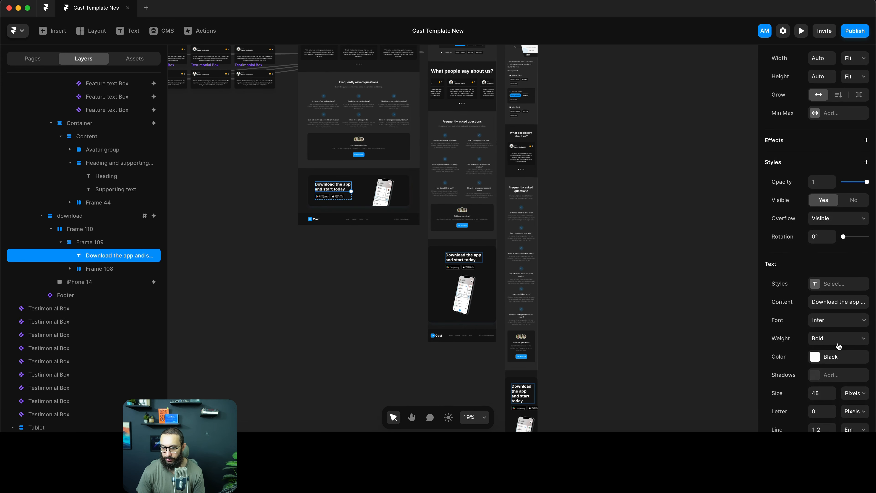
scroll(836, 348, down, 2)
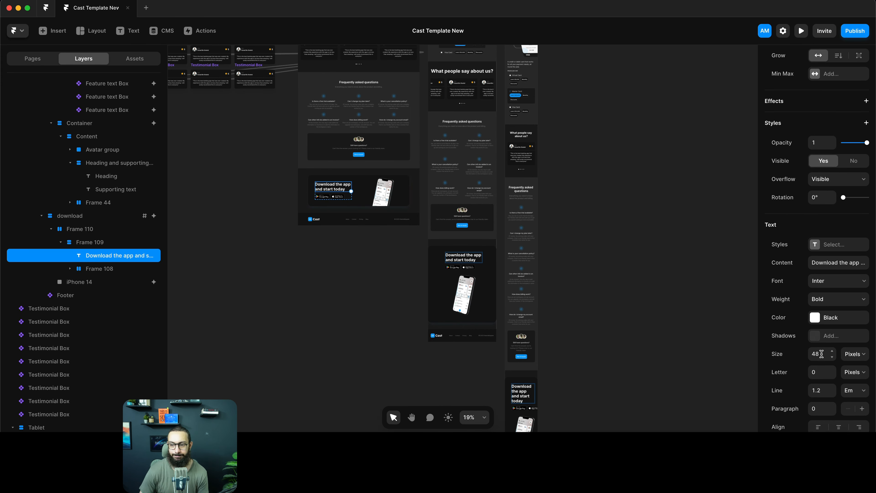
click(831, 244)
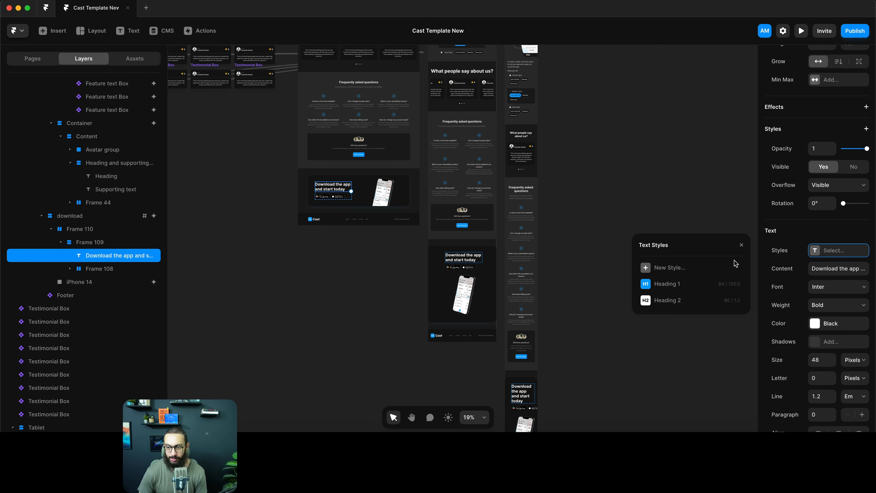
click(678, 266)
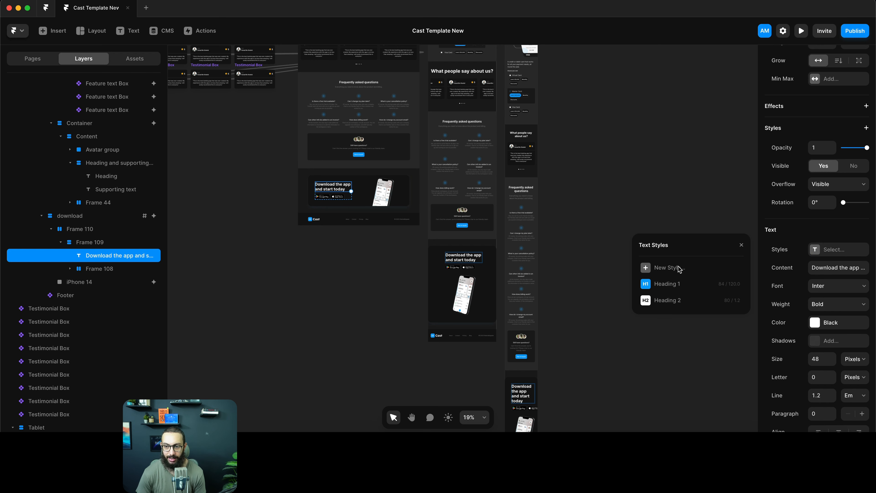
click(706, 326)
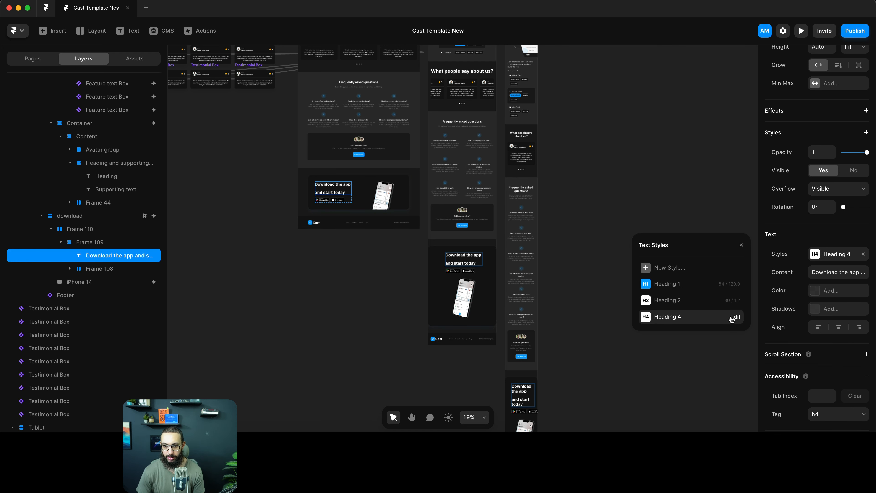
Add breakpoints to the Heading 4 text style and set its small breakpoint size to 28
click(734, 317)
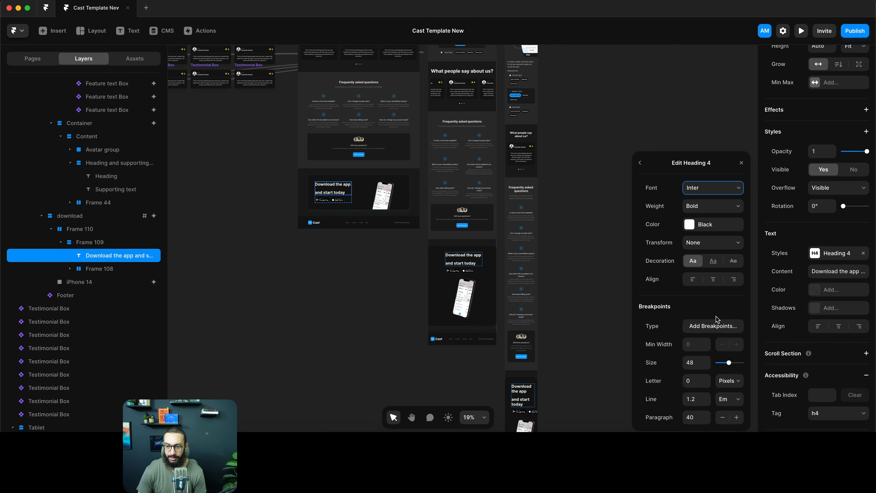
click(704, 331)
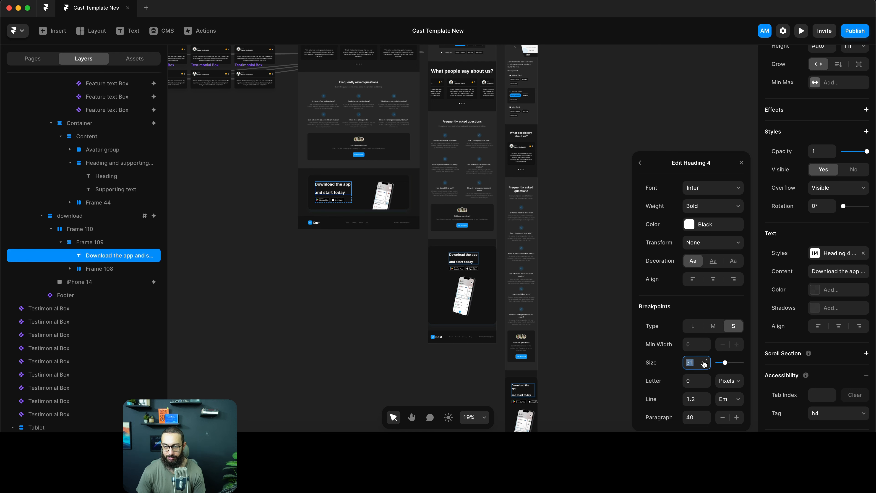
text(28)
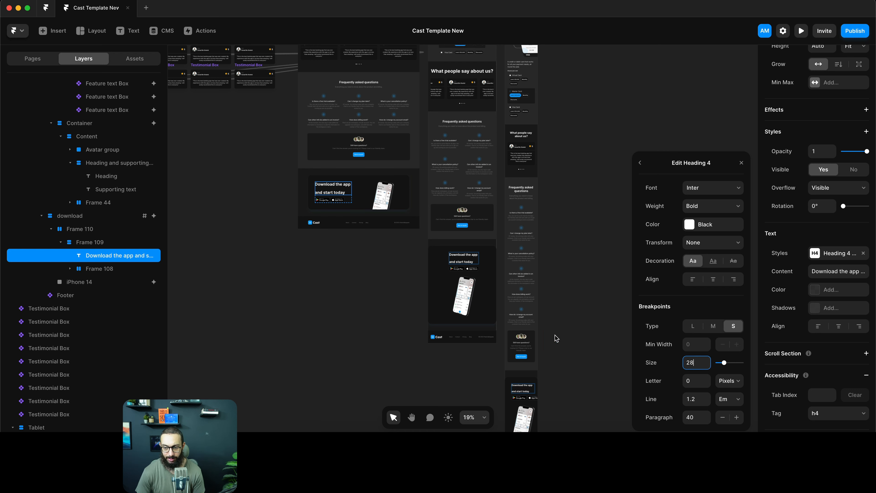
click(556, 357)
Replace the paragraph break in the desktop "Download the app and start today" heading with a line break before "and start today"
scroll(552, 383, down, 3)
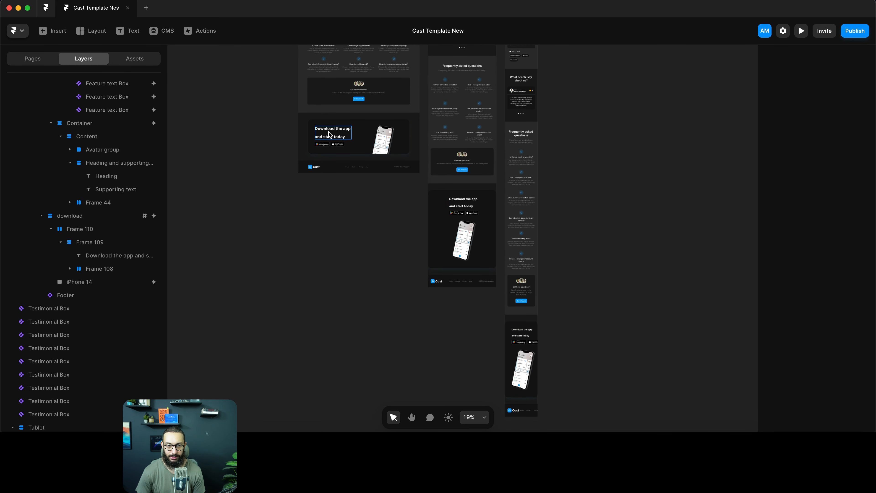
click(329, 134)
double_click(328, 134)
key(super+Left)
key(super+BackSpace)
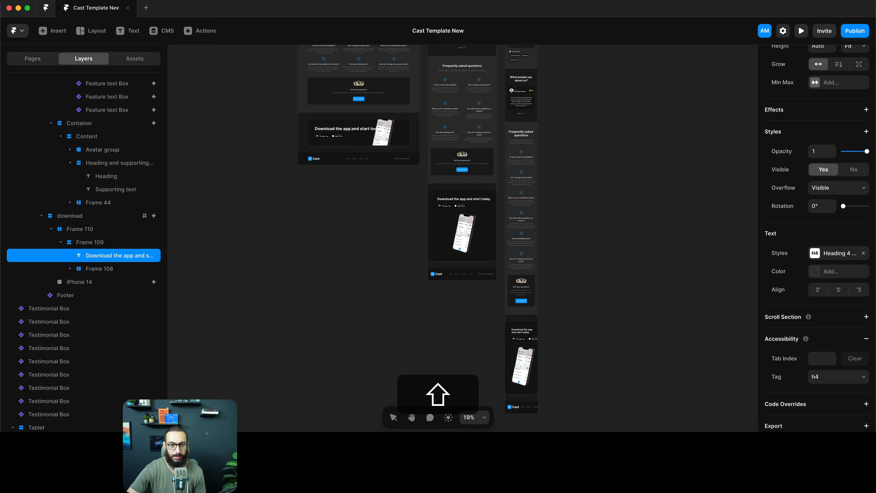
key(shift+Return)
key(Escape)
key(Escape)
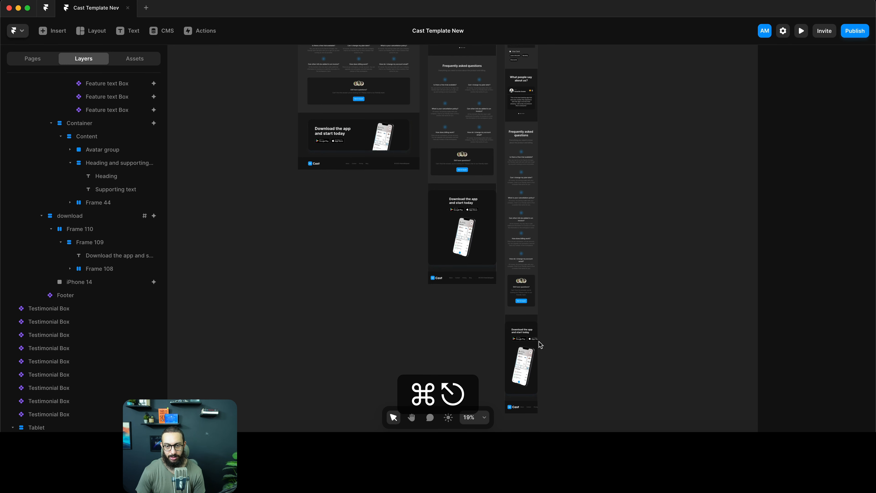
Set the phone layout's download section padding to a uniform 40 on all sides
scroll(534, 348, up, 10)
scroll(520, 332, down, 3)
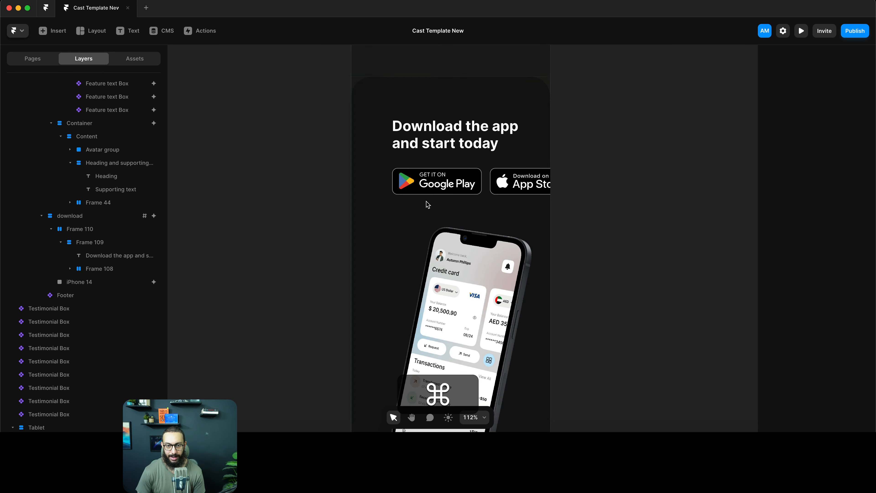
click(411, 205)
click(487, 159)
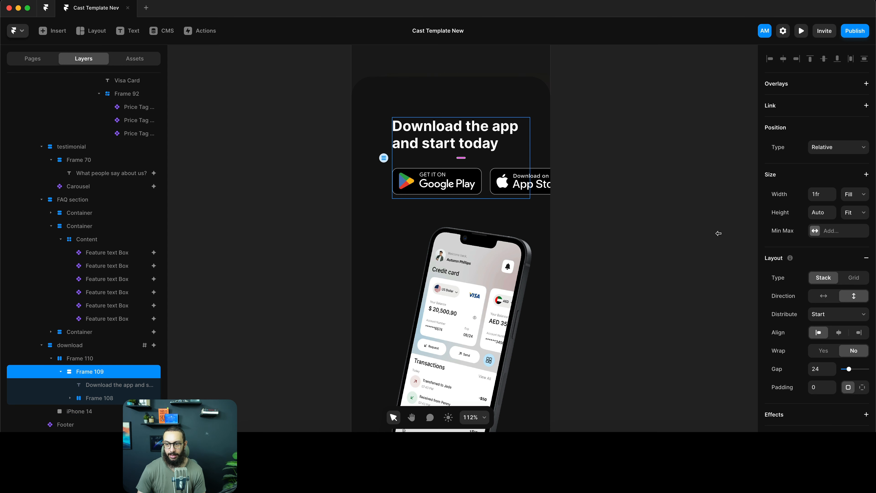
key(Escape)
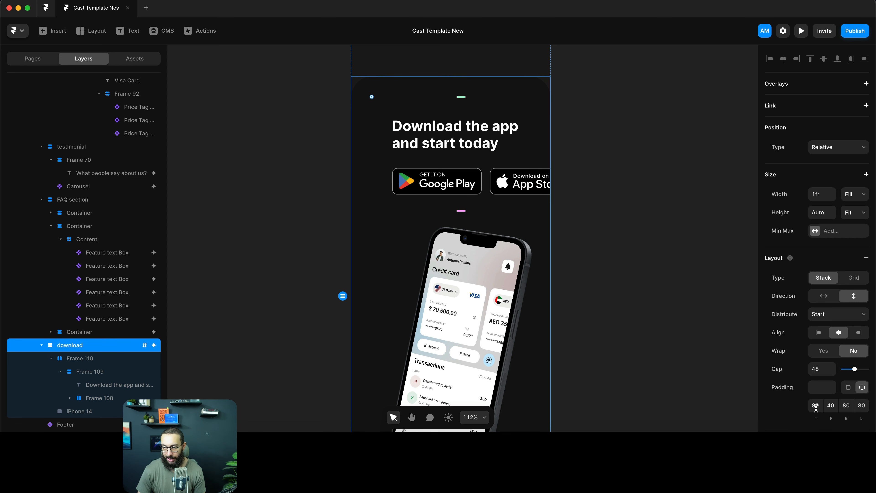
click(849, 388)
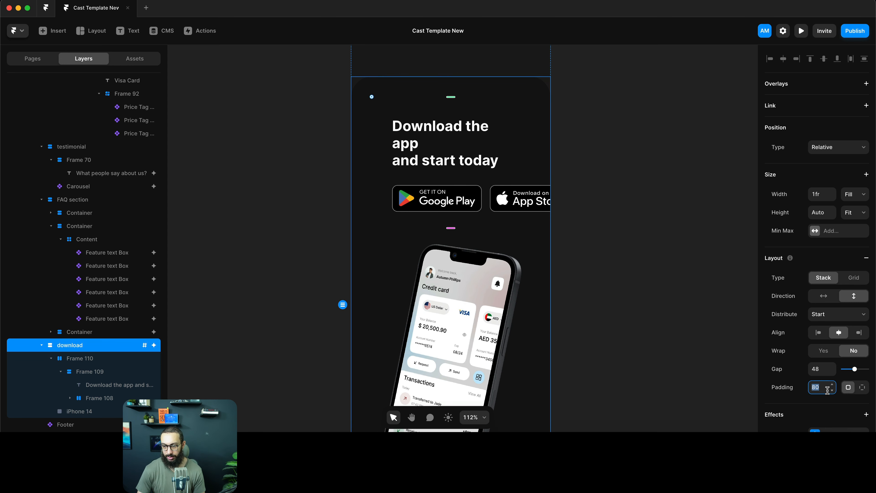
text(40)
key(Return)
click(669, 291)
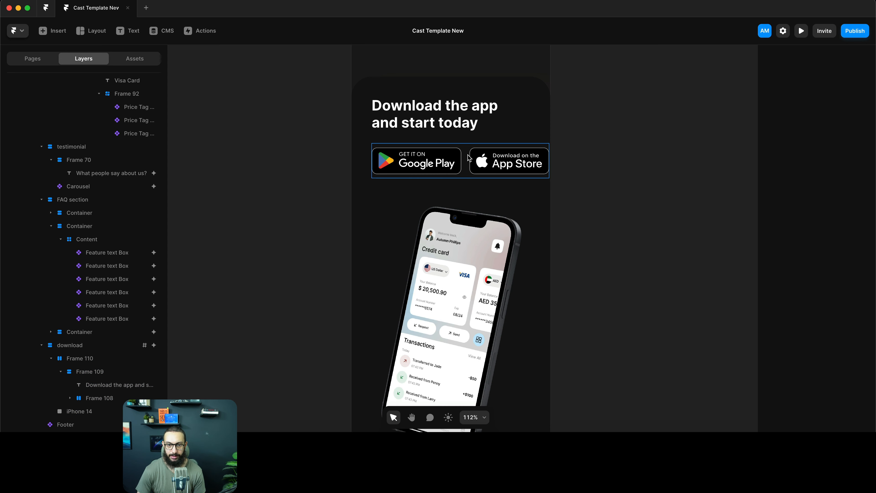
Turn on wrapping for the phone download section's store-badge stack (Frame 108)
click(468, 156)
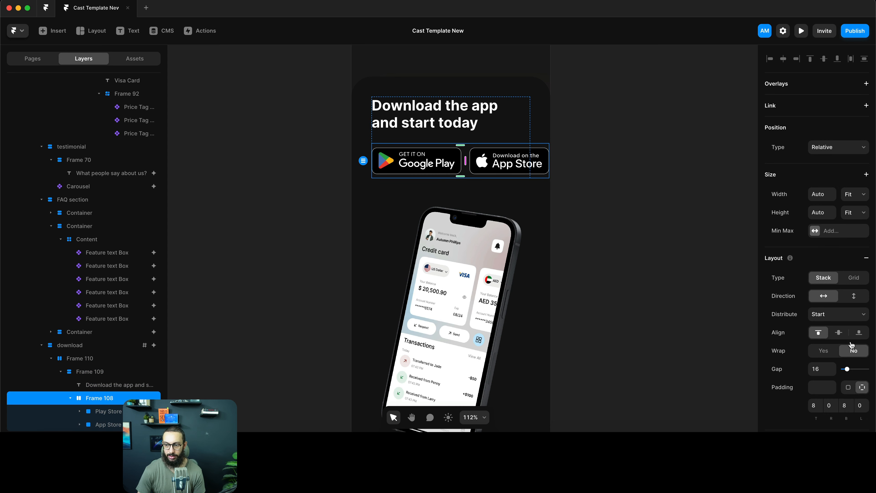
click(831, 352)
click(577, 163)
scroll(577, 164, down, 5)
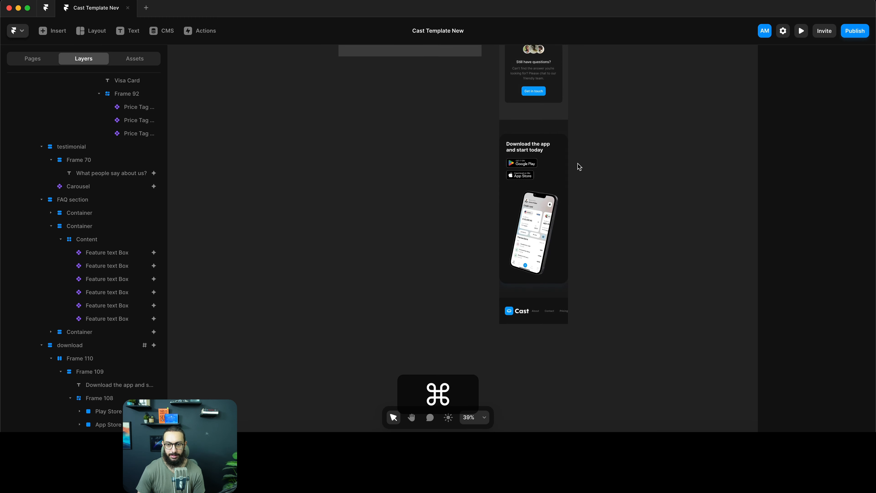
Set the height of the phone download section's iPhone 14 image to 246
super+click(555, 239)
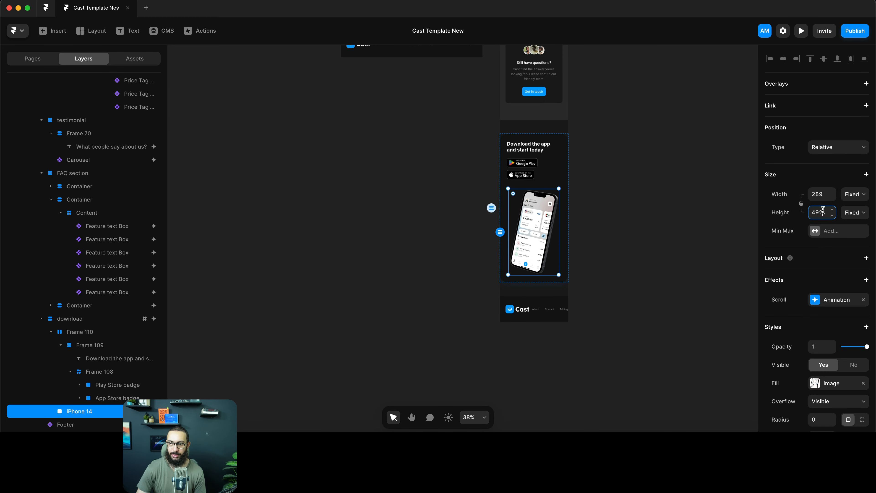
text(246)
key(Return)
Preview the phone layout and examine its sections from the hero to the footer, including the cards section
key(super+k)
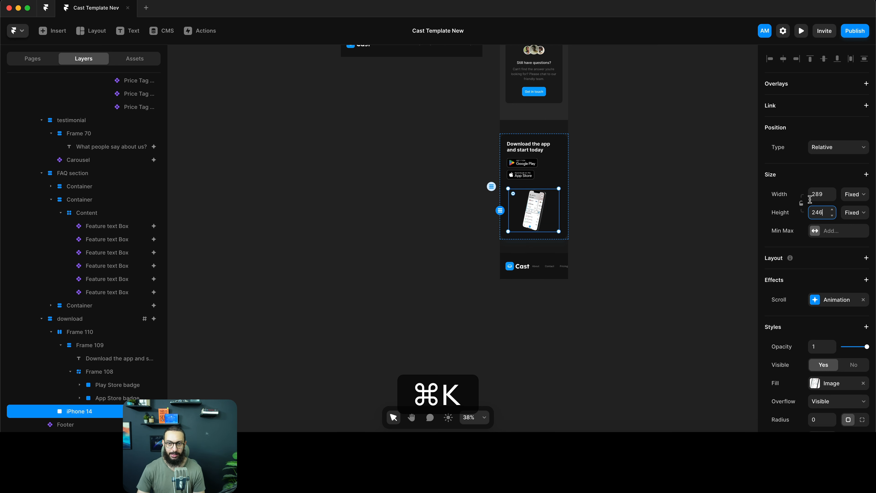
key(super+p)
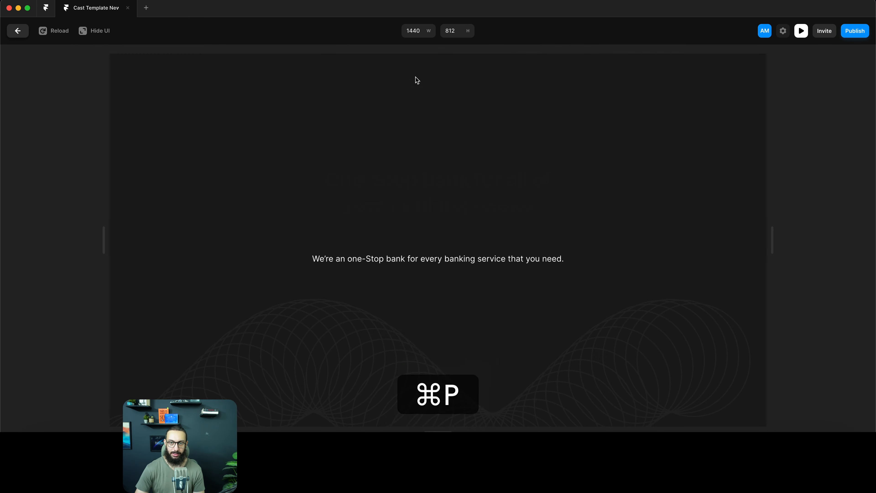
key(Escape)
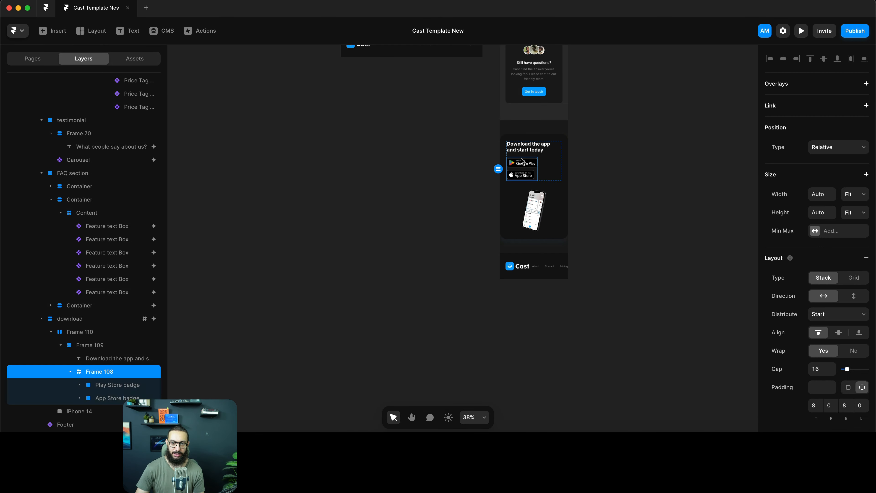
key(super+p)
scroll(502, 162, down, 5)
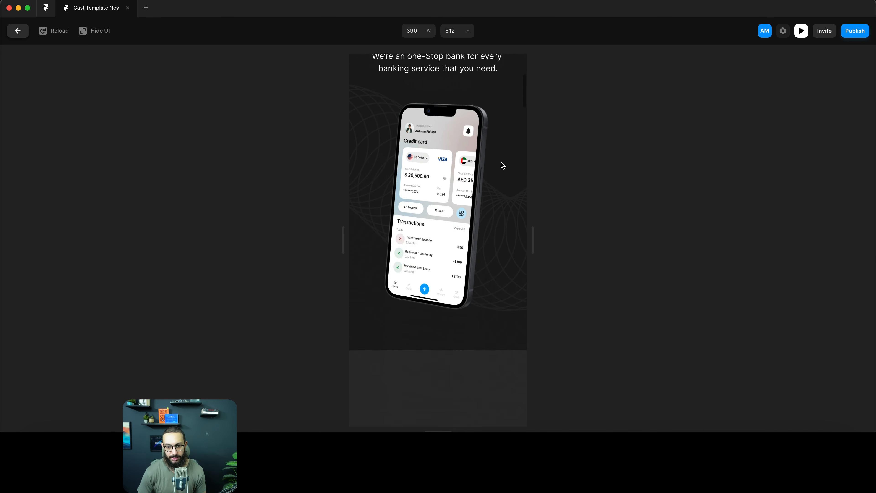
scroll(501, 162, down, 15)
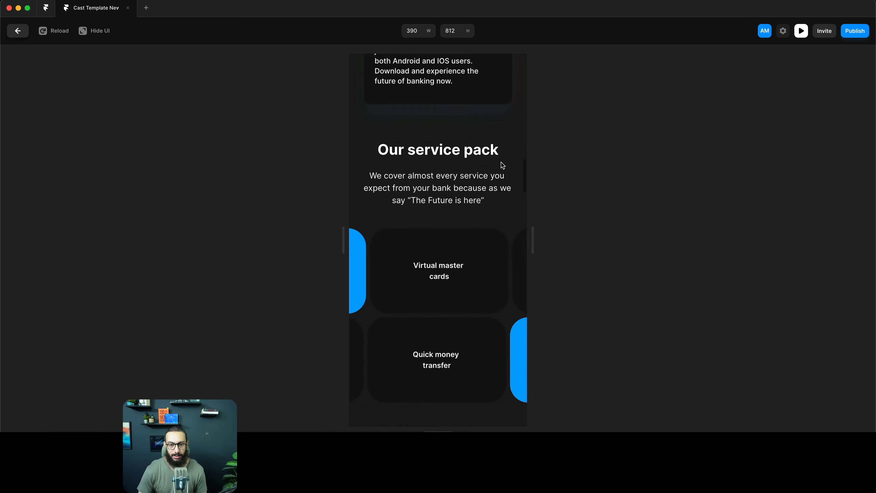
scroll(502, 165, down, 15)
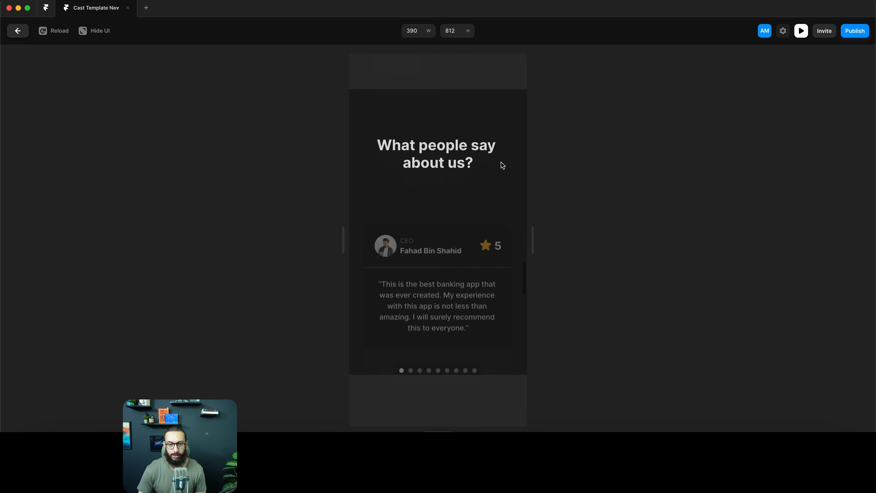
scroll(502, 165, down, 15)
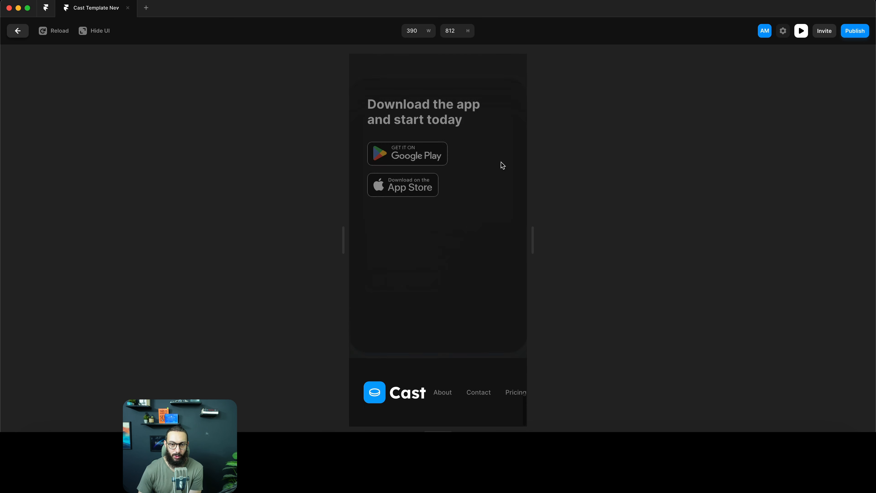
scroll(500, 161, up, 15)
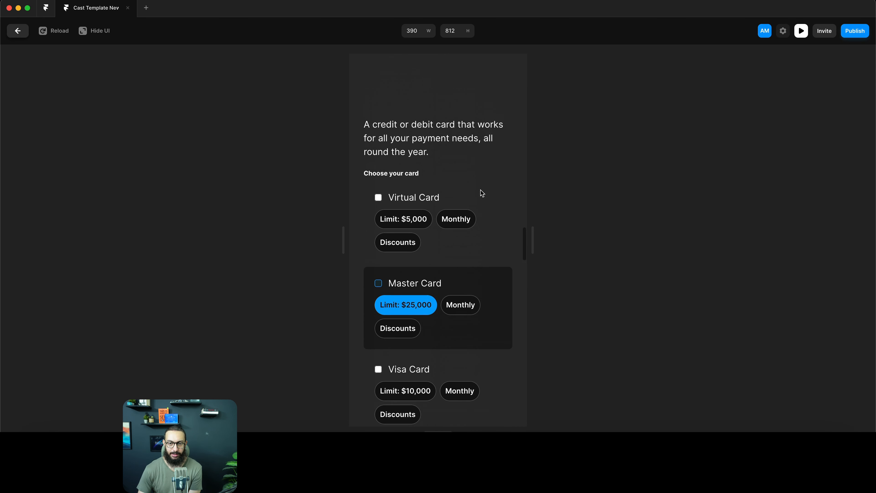
scroll(480, 189, up, 10)
scroll(450, 249, down, 3)
scroll(463, 260, up, 1)
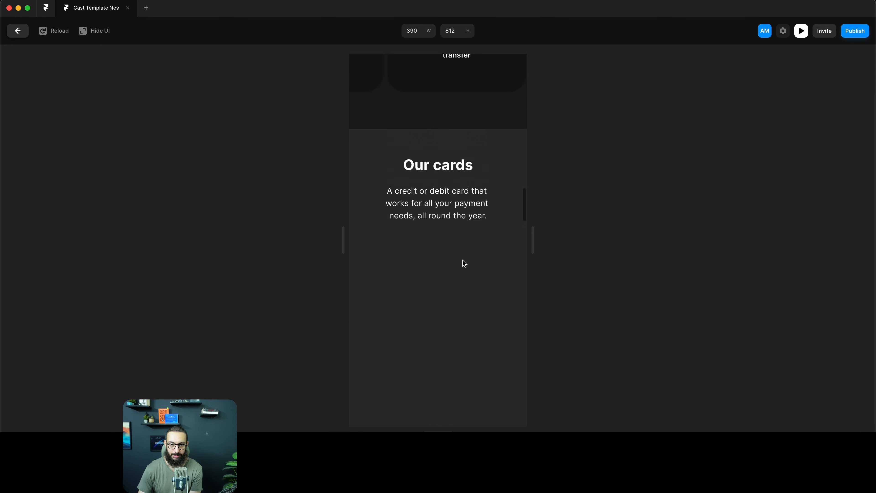
scroll(462, 259, up, 10)
scroll(461, 257, down, 10)
scroll(462, 258, up, 1)
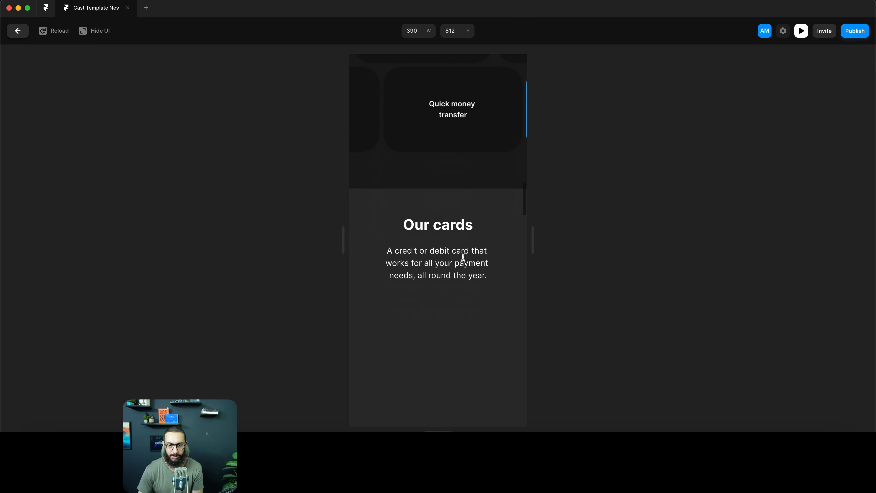
scroll(463, 256, down, 6)
key(Escape)
Set the scroll animation of Frame 85, Transparent Card and Frame 84 in the desktop cards graphic to the centre viewport with replay enabled
scroll(511, 221, up, 15)
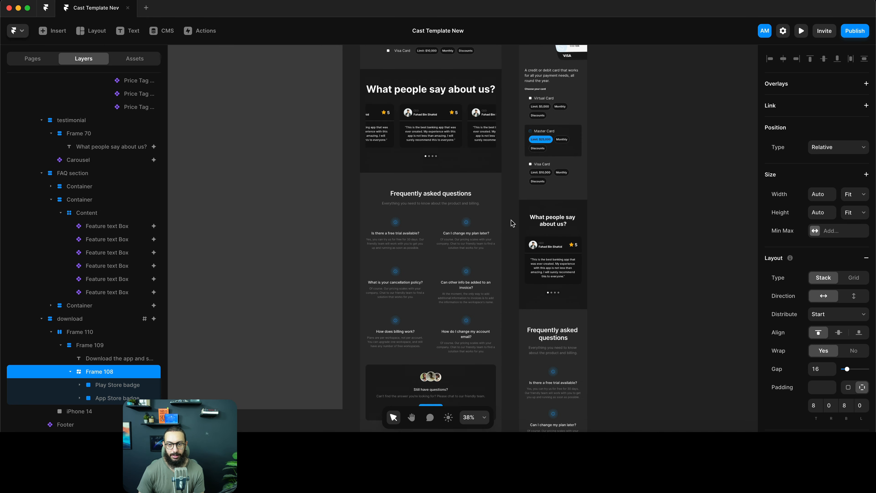
scroll(511, 221, left, 15)
key(Escape)
scroll(559, 212, right, 9)
scroll(559, 213, up, 4)
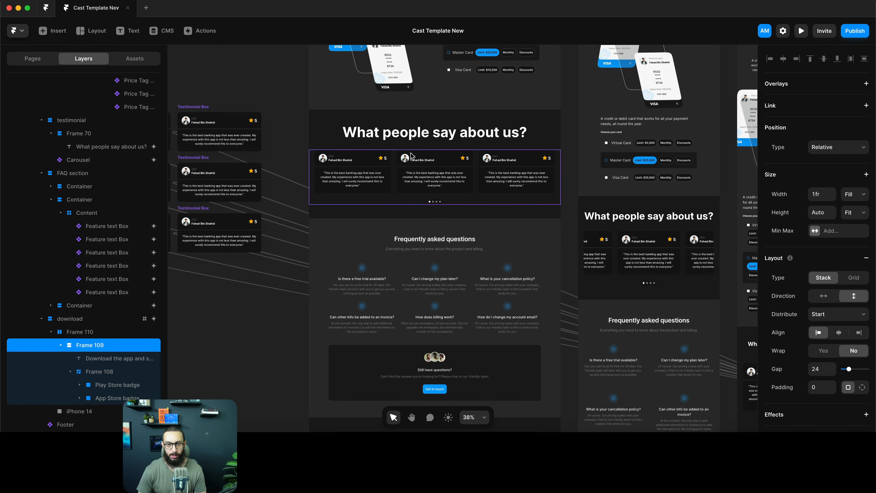
scroll(411, 155, up, 5)
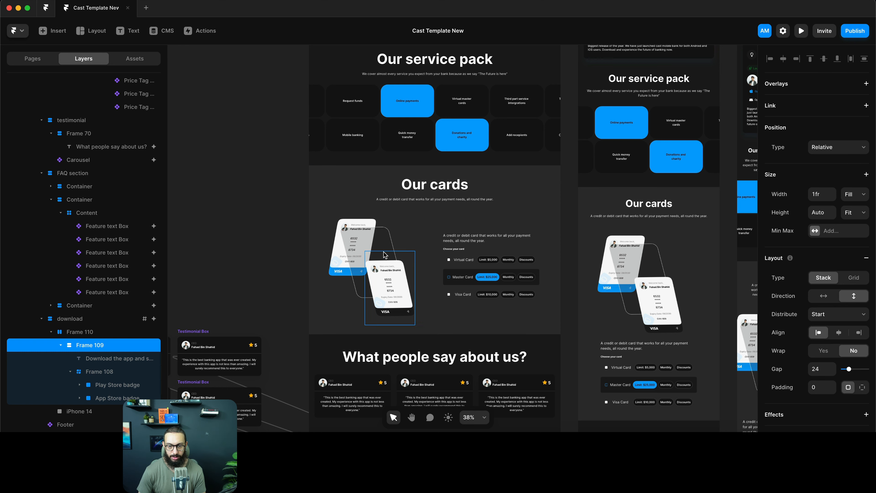
click(384, 242)
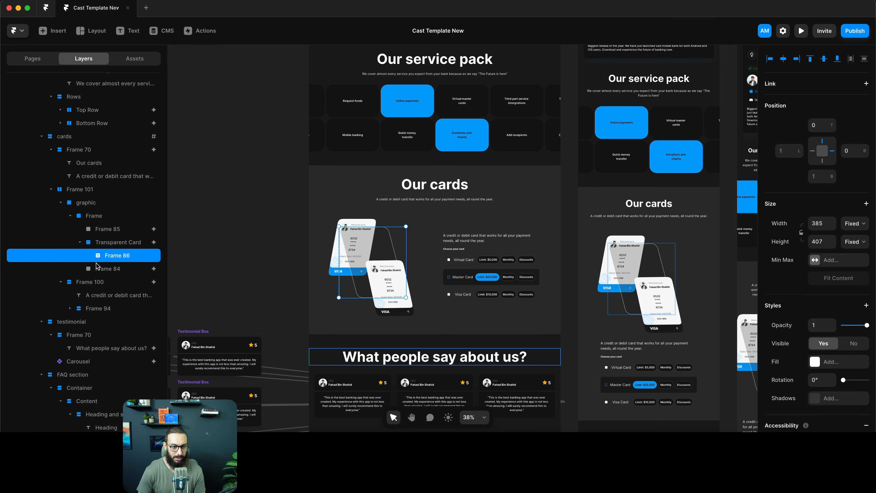
click(124, 231)
shift+click(123, 247)
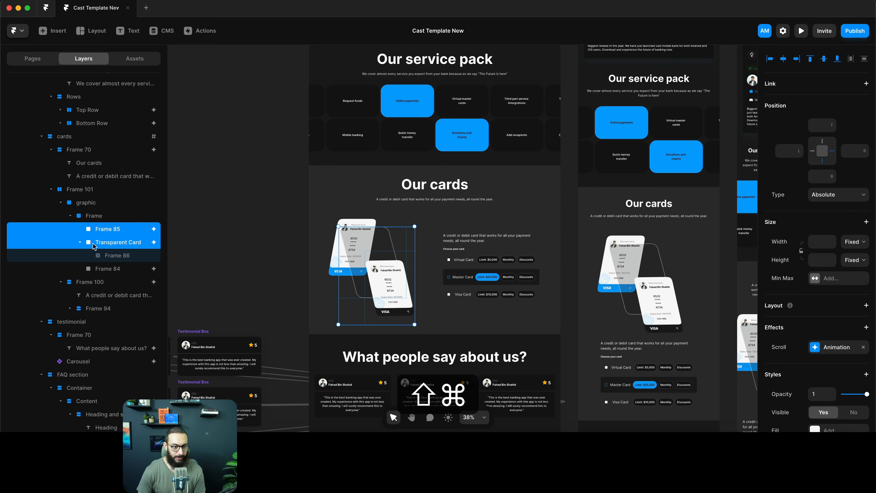
super+click(80, 241)
super+click(101, 255)
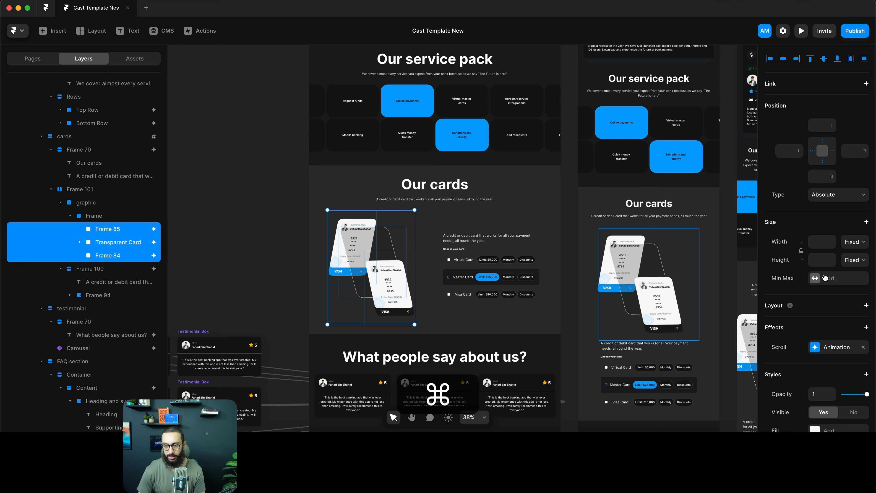
click(834, 347)
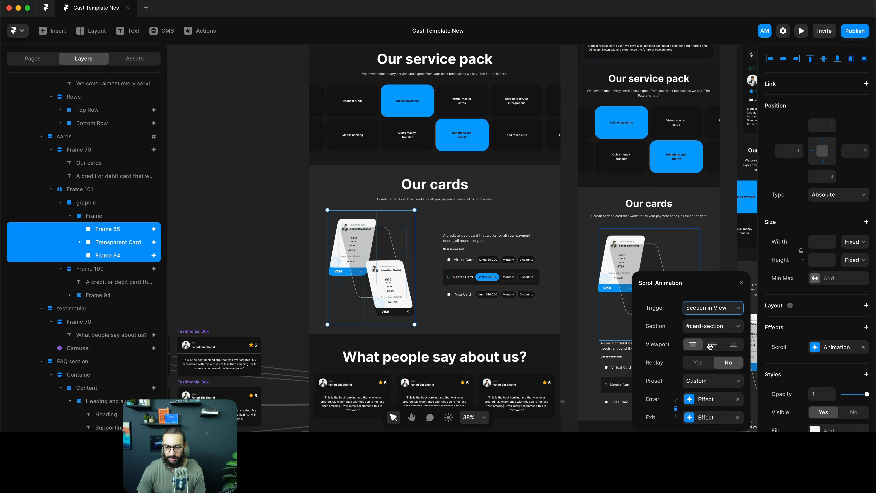
click(706, 362)
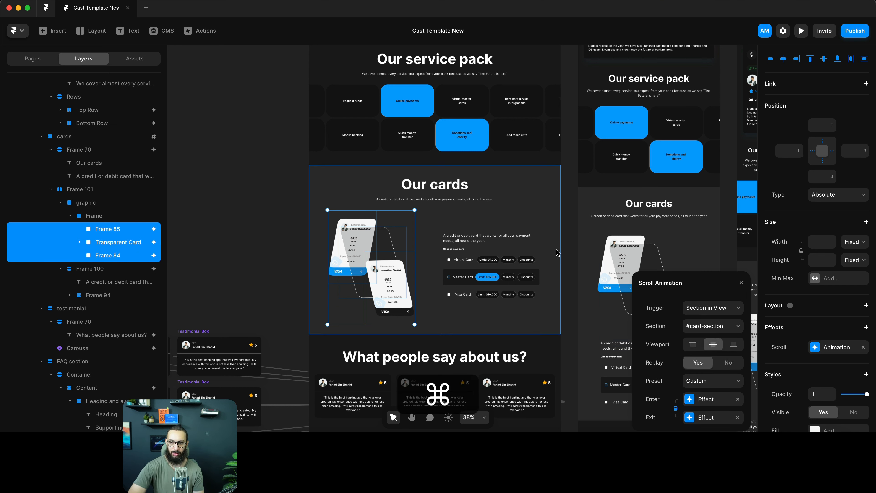
Preview the desktop layout from the hero down to the frequently asked questions
key(super+p)
scroll(542, 192, down, 10)
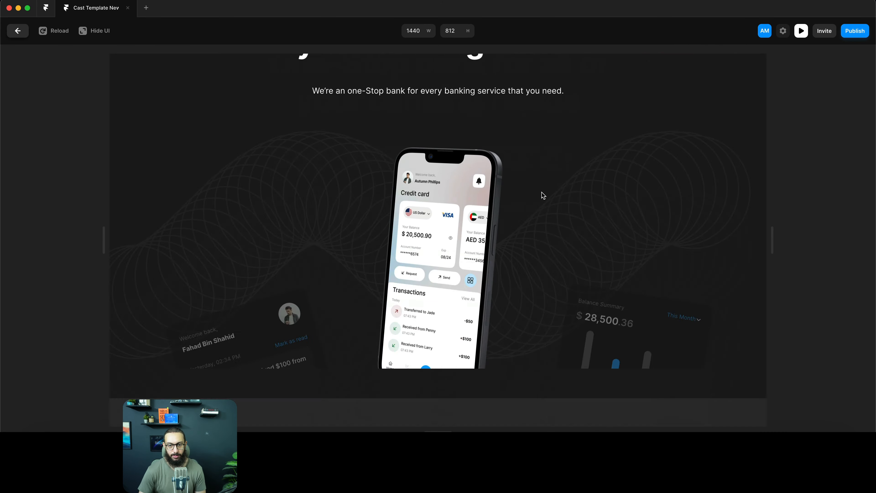
scroll(558, 189, down, 15)
key(Escape)
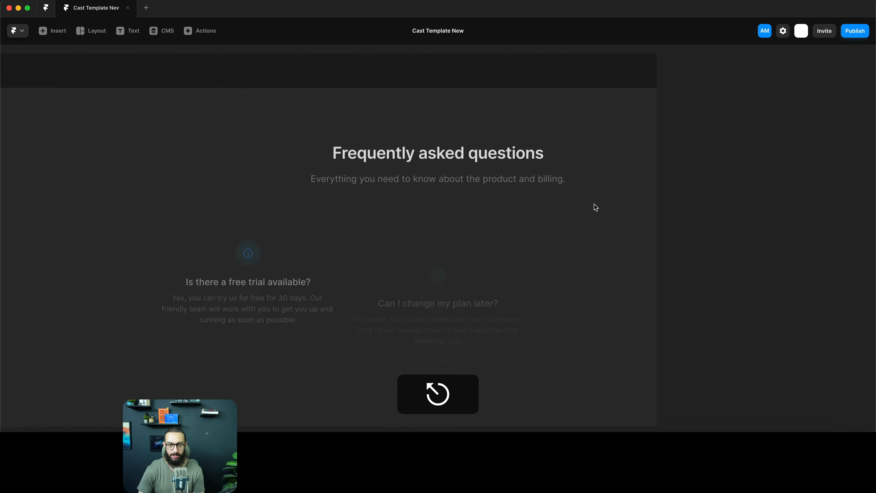
Preview the phone layout and examine its cards, testimonial, download and footer sections
scroll(454, 215, right, 10)
click(423, 218)
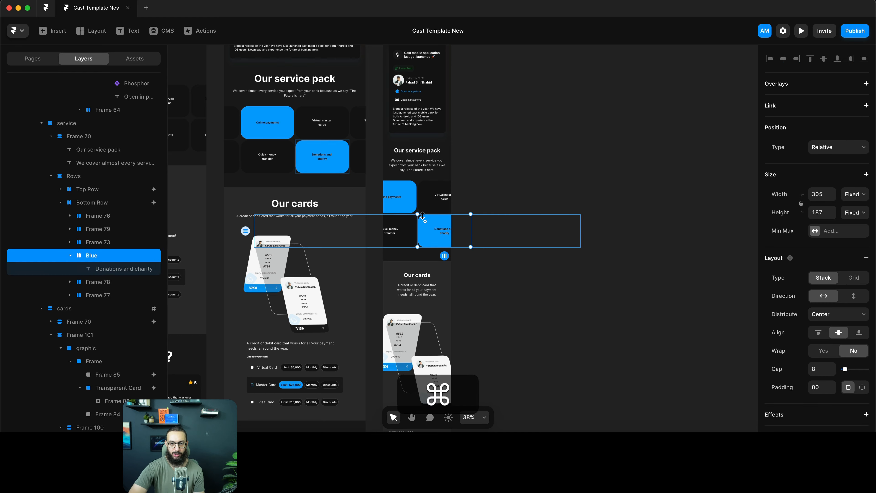
key(super+p)
scroll(423, 216, down, 10)
scroll(422, 215, down, 5)
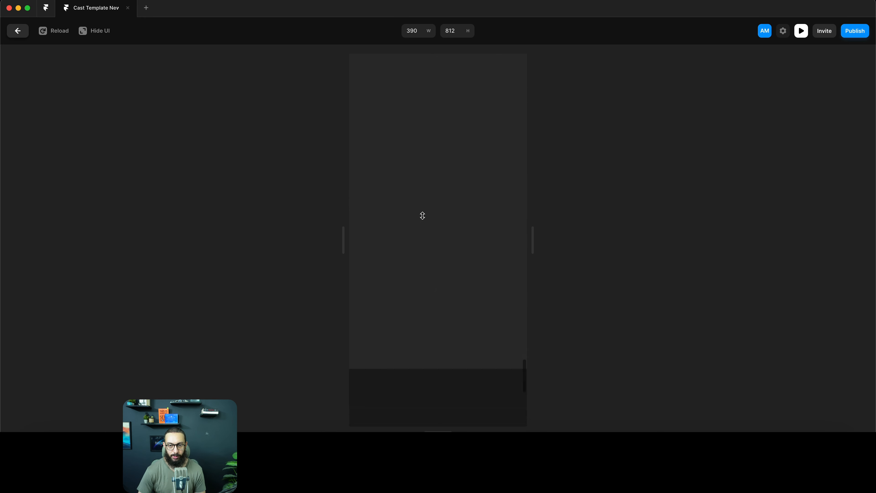
scroll(423, 216, up, 10)
scroll(423, 215, up, 5)
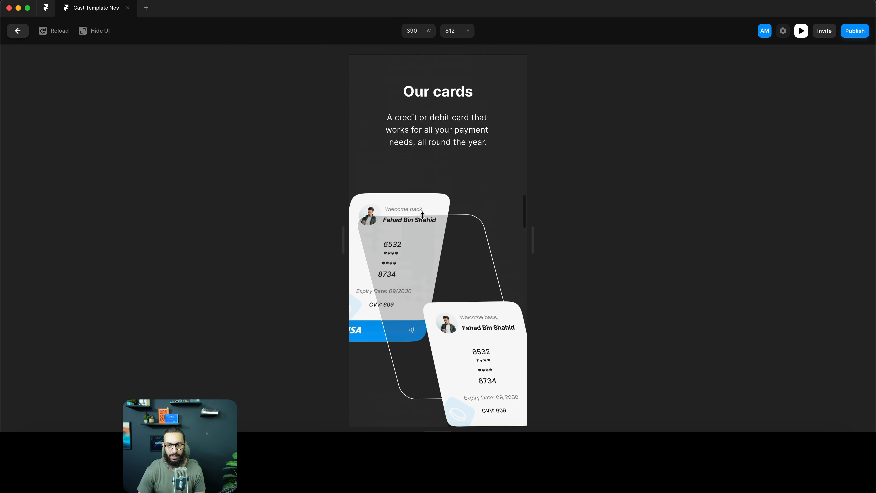
scroll(422, 215, down, 10)
scroll(422, 215, down, 20)
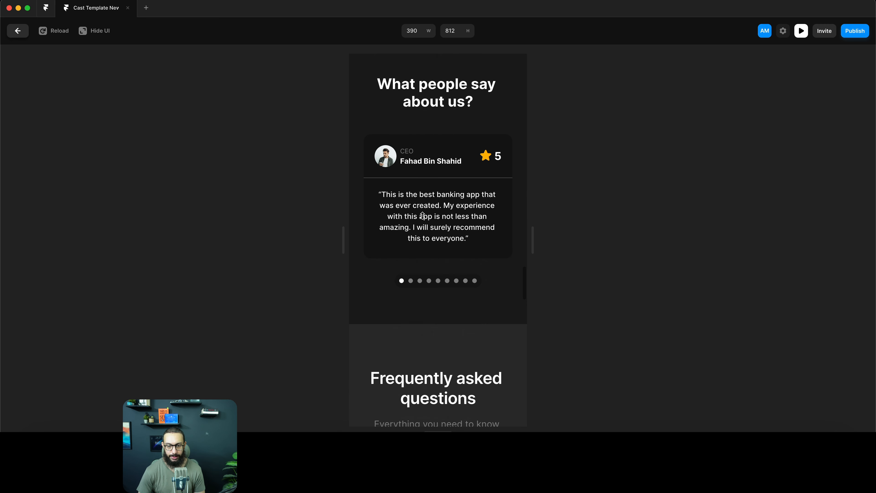
scroll(422, 215, down, 10)
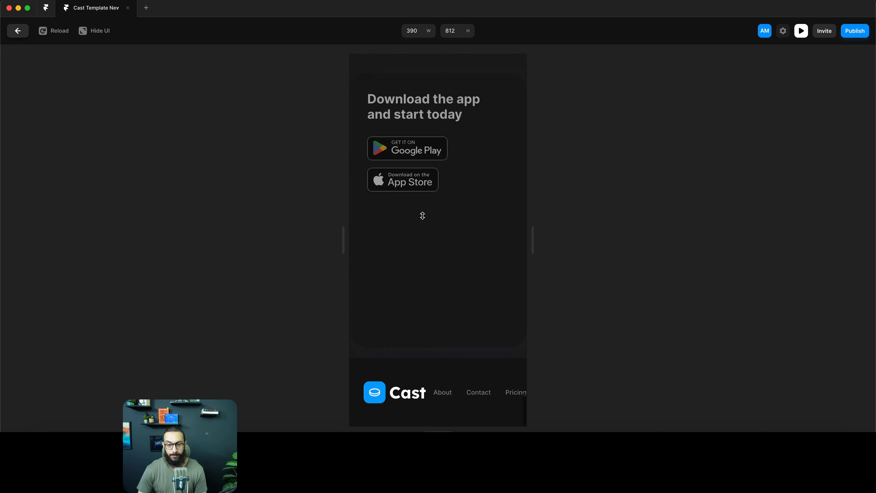
scroll(506, 246, up, 3)
scroll(507, 248, down, 3)
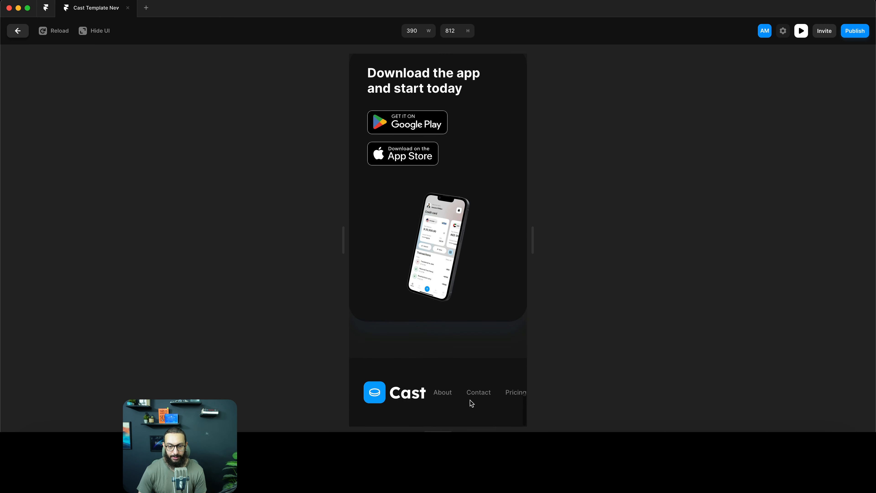
key(Escape)
Open the phone layout's Footer component, add a third variant and name it Mobile
scroll(501, 348, down, 12)
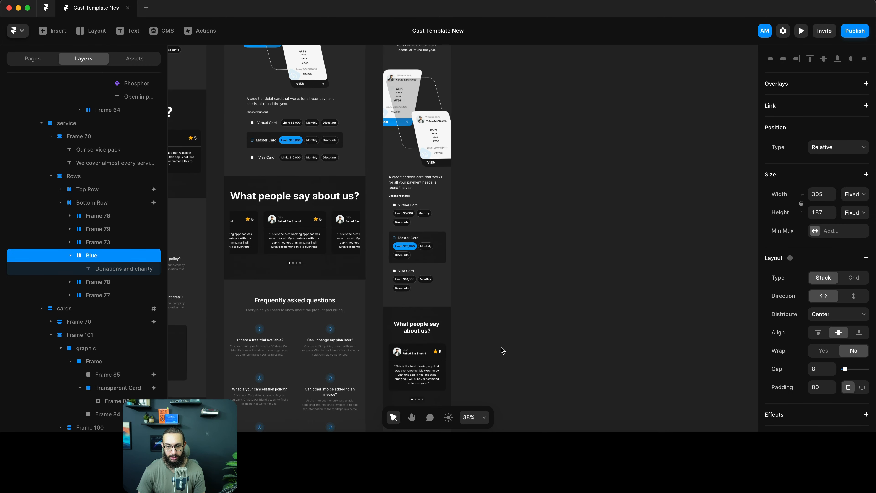
click(501, 347)
scroll(502, 350, down, 8)
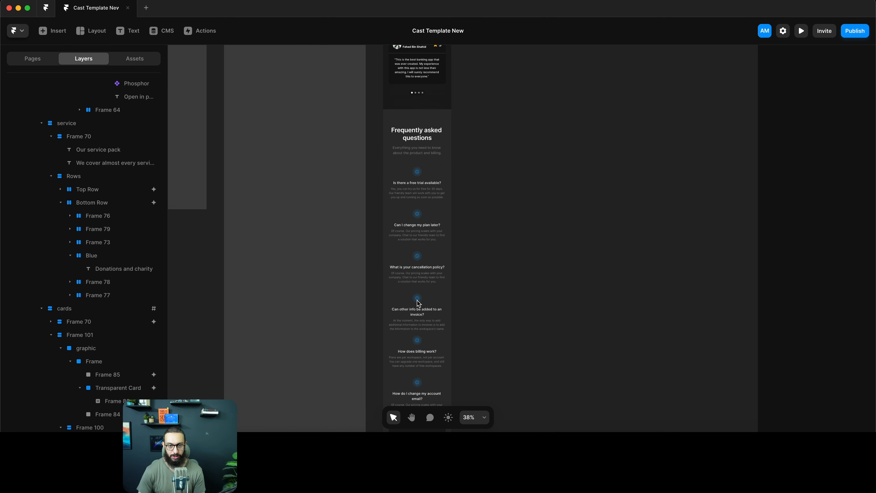
scroll(415, 379, down, 6)
double_click(408, 371)
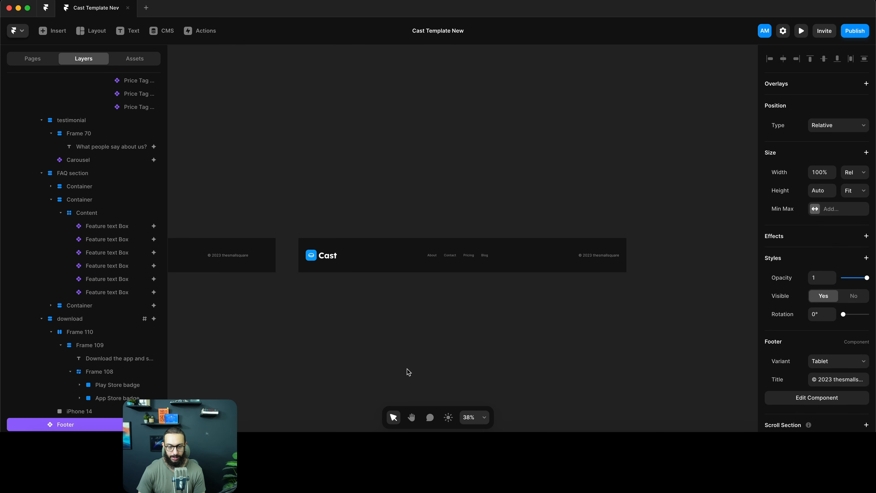
click(677, 252)
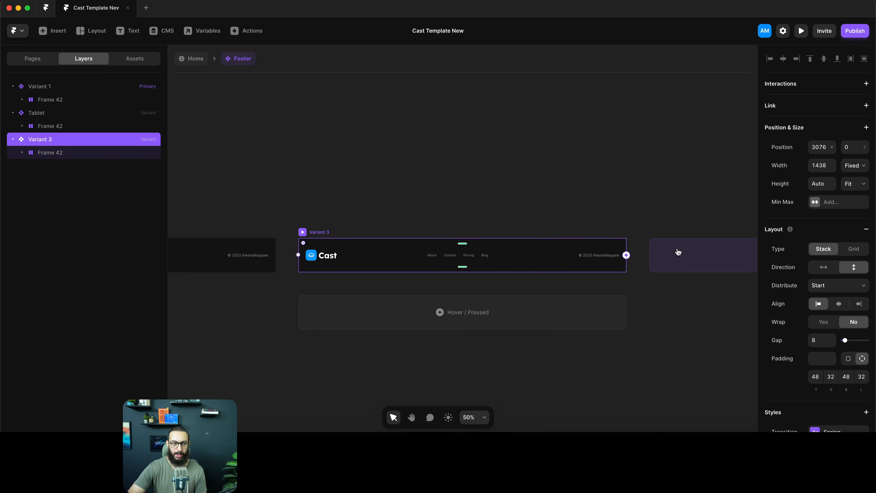
key(super+r)
text(Mobile)
key(Return)
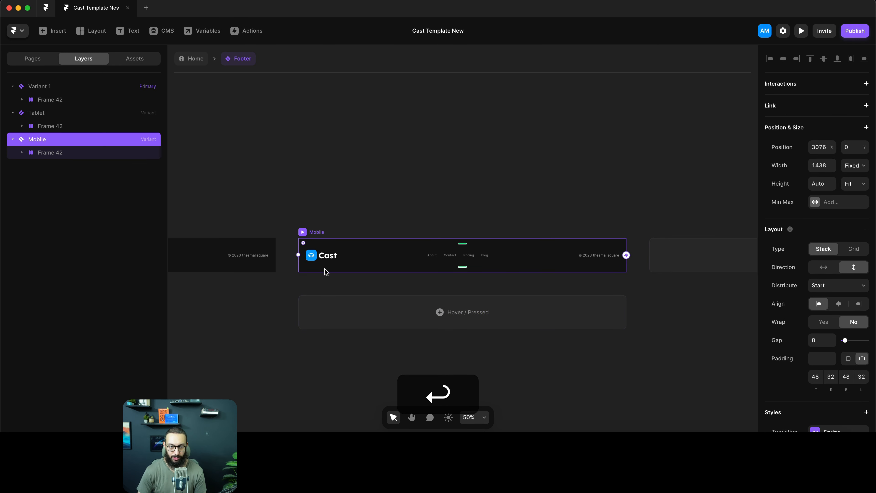
Set the width of the footer's Mobile variant to 400
super+click(316, 253)
click(297, 228)
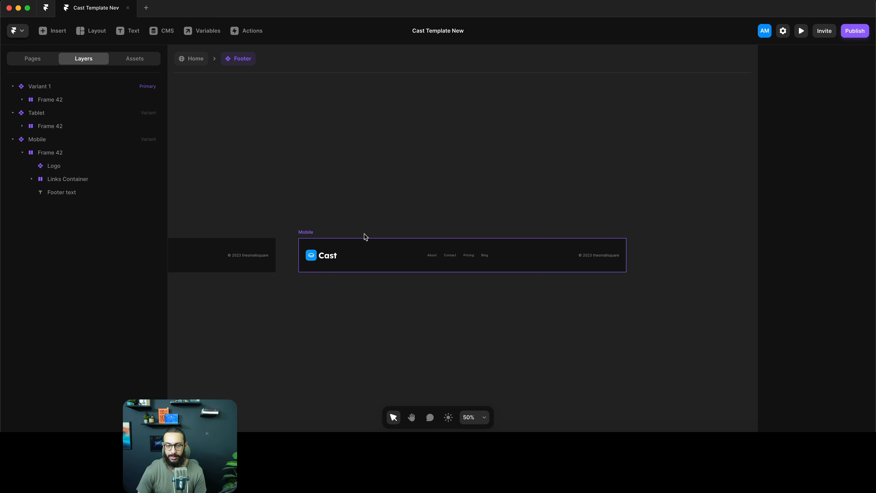
click(312, 233)
click(822, 166)
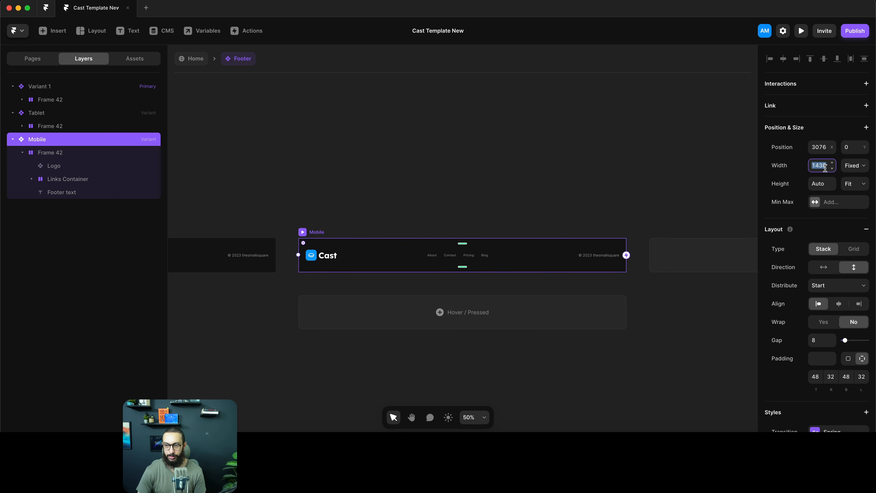
text(400)
key(Return)
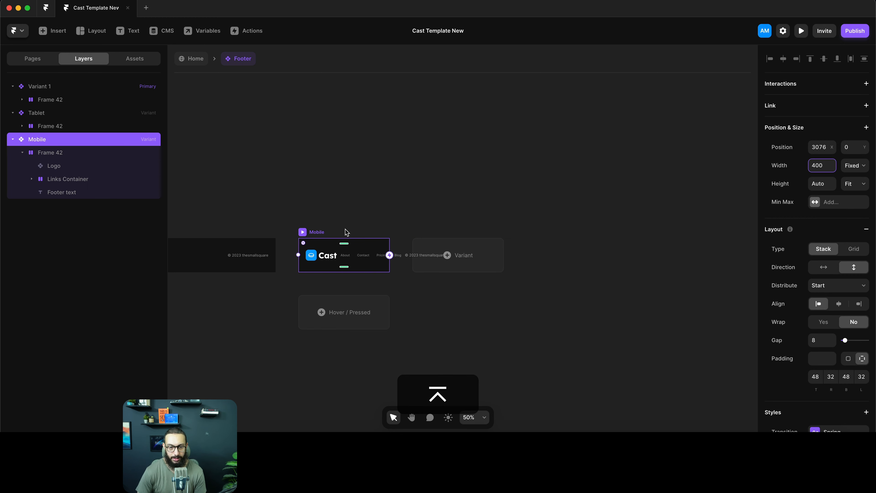
Try a vertical stack direction for the Links Container in the Mobile footer variant, and undo it
scroll(342, 254, up, 5)
click(360, 245)
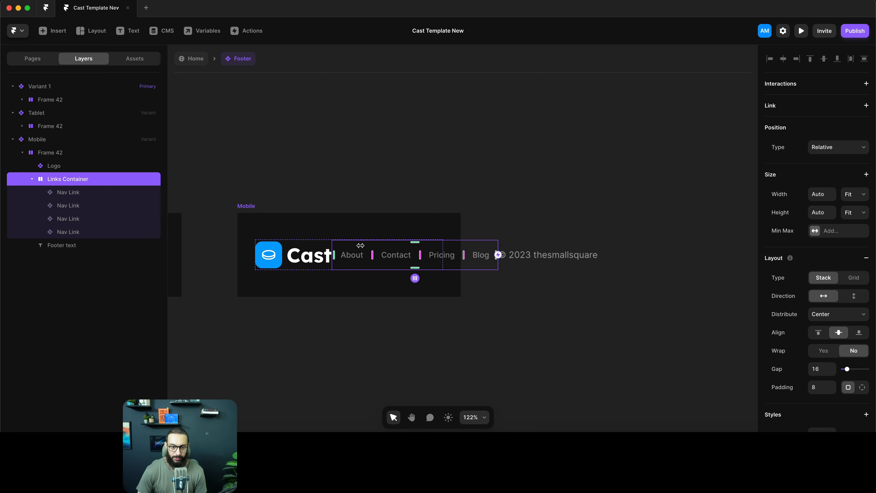
click(317, 245)
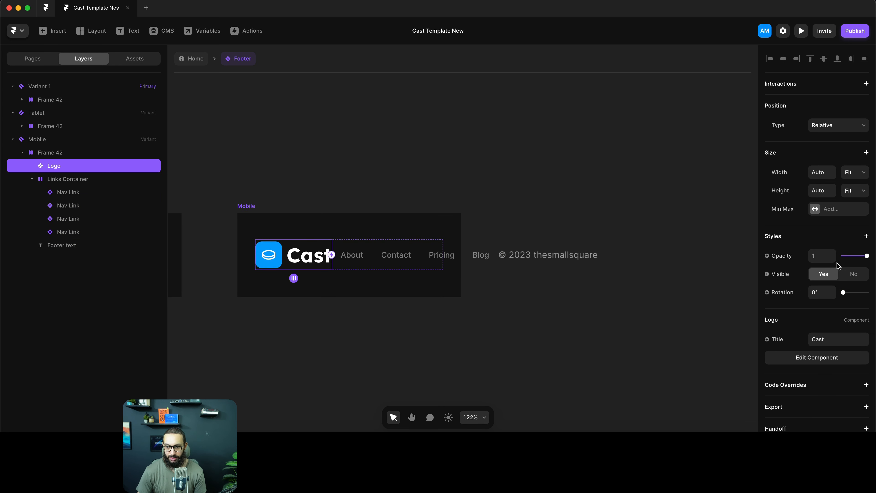
scroll(822, 296, down, 1)
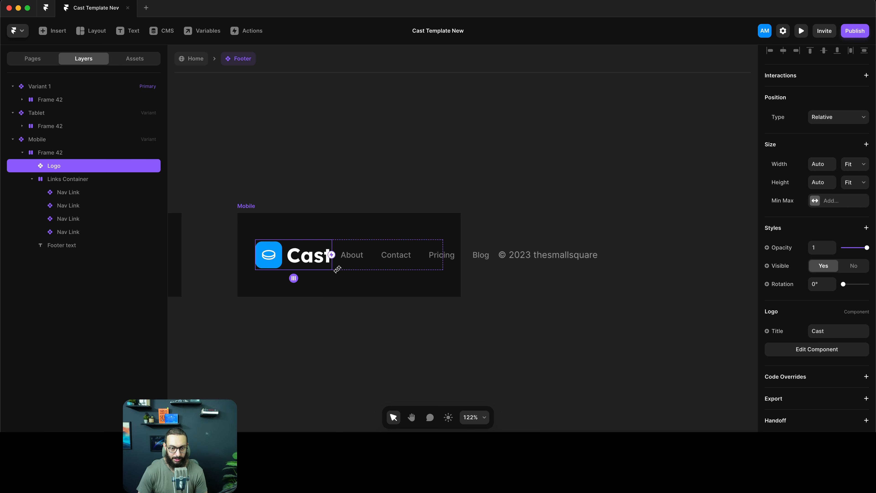
click(349, 269)
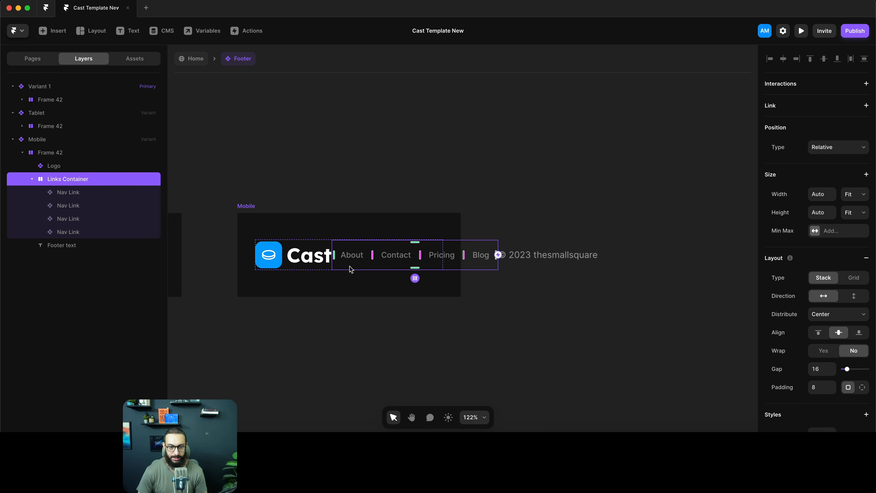
click(854, 296)
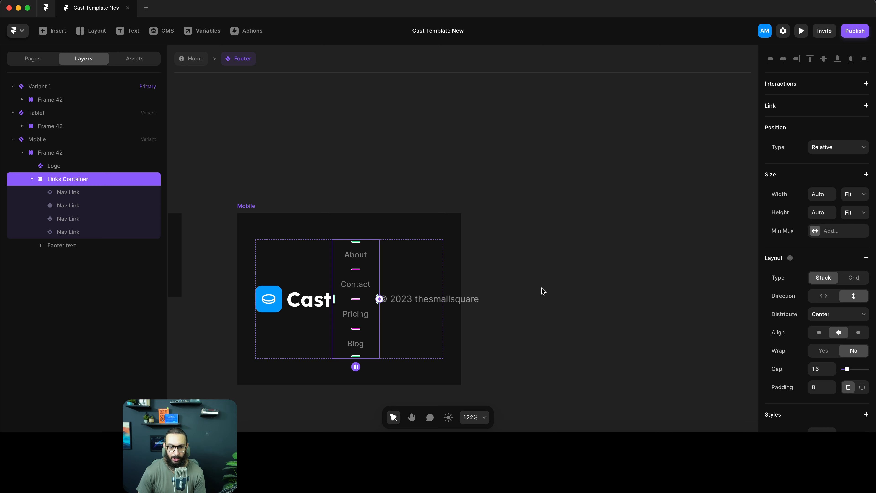
key(cmd+z)
Set the stack direction of Frame 42 in the Mobile footer variant to vertical
key(shift+Return)
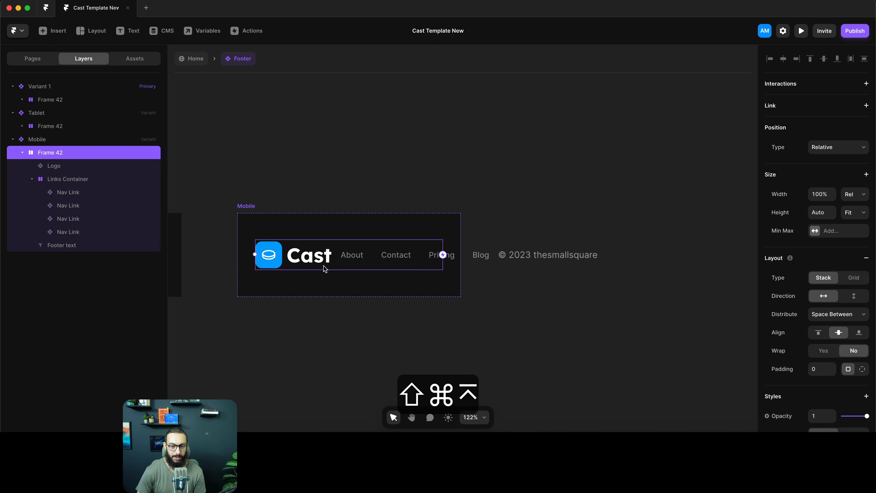
click(859, 298)
click(519, 284)
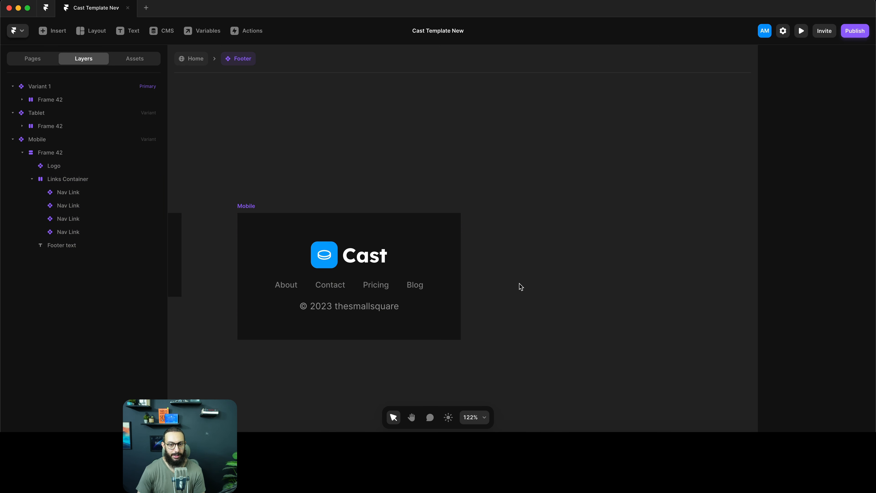
Try a fixed width of 100 on the Mobile footer's logo, undo it, and check the Logo component
click(374, 260)
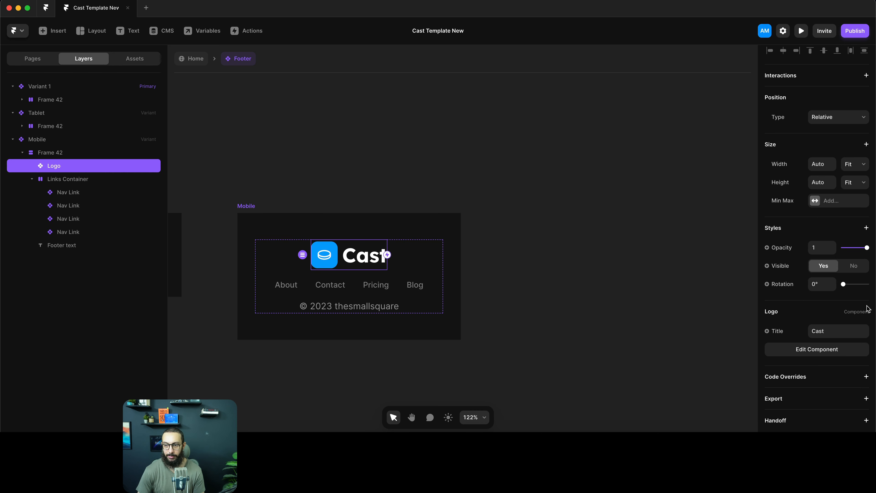
scroll(839, 266, up, 1)
click(829, 172)
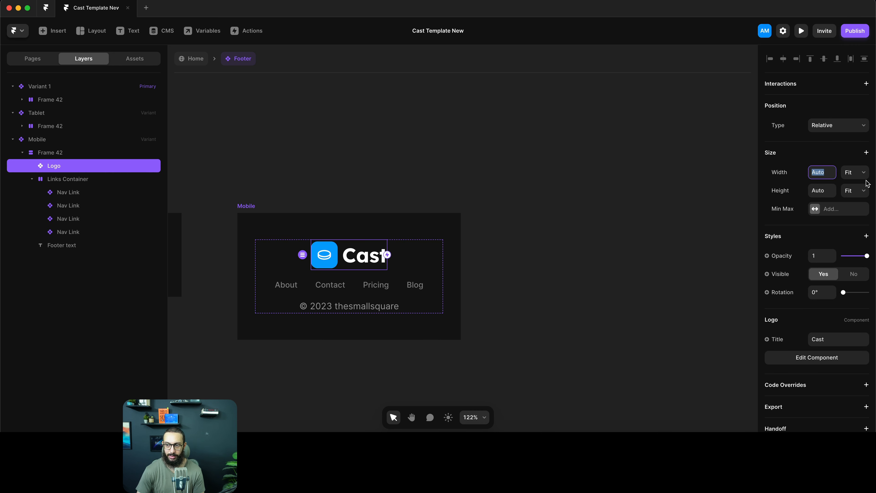
text(100)
key(Return)
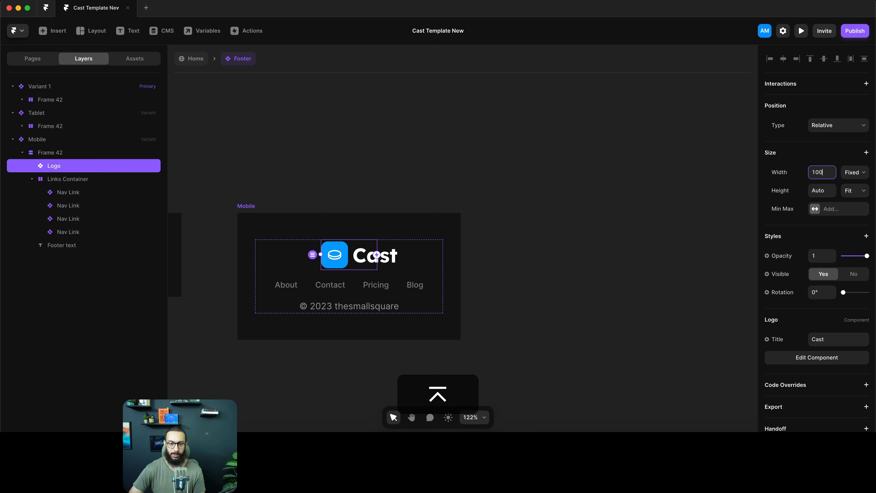
key(super+z)
double_click(347, 255)
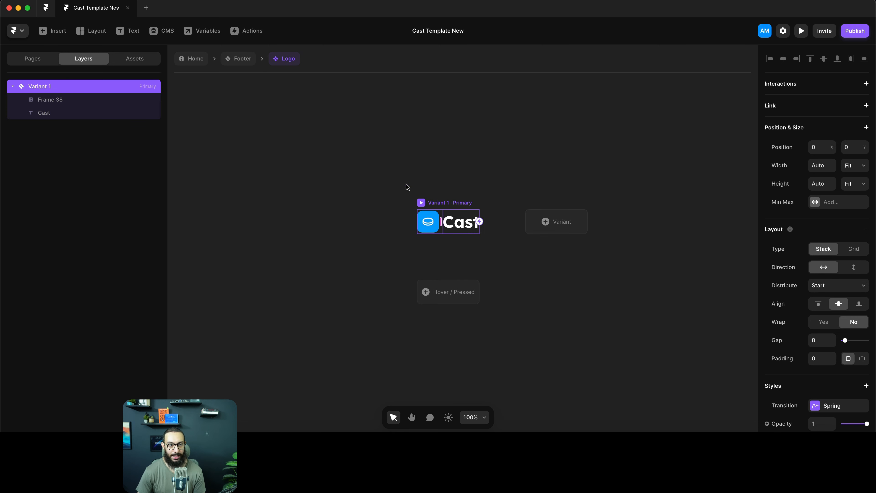
click(246, 60)
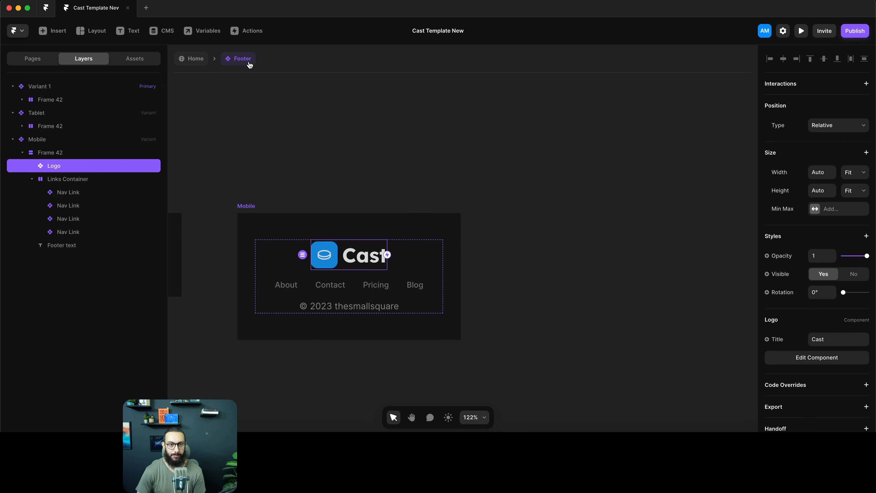
Select Frame 42 in the Mobile footer variant and review its layout and style settings
click(475, 217)
click(397, 262)
scroll(833, 336, down, 5)
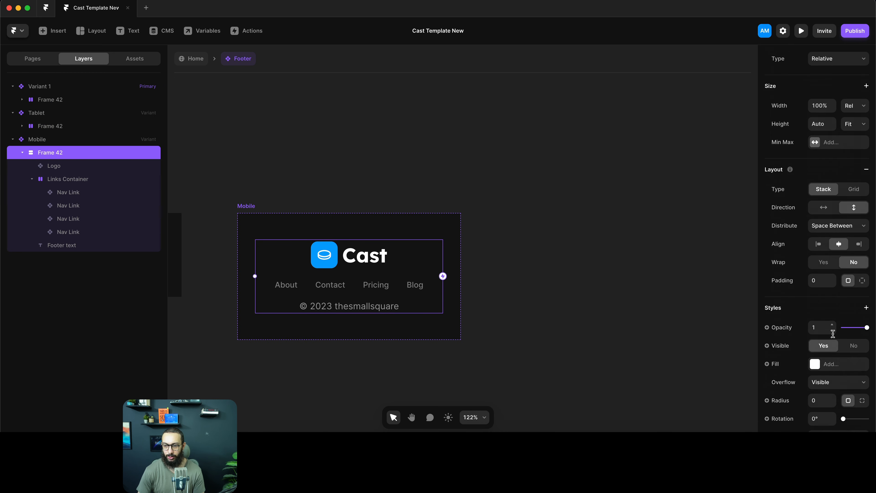
scroll(830, 292, down, 8)
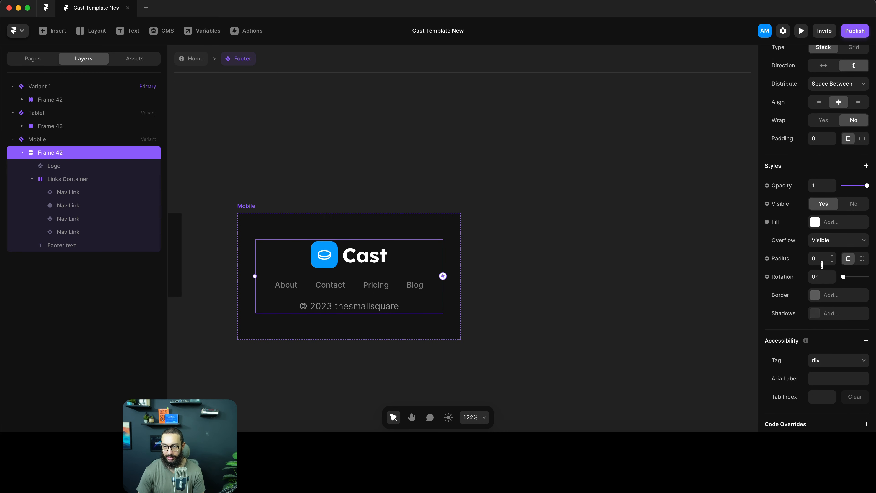
scroll(822, 263, up, 8)
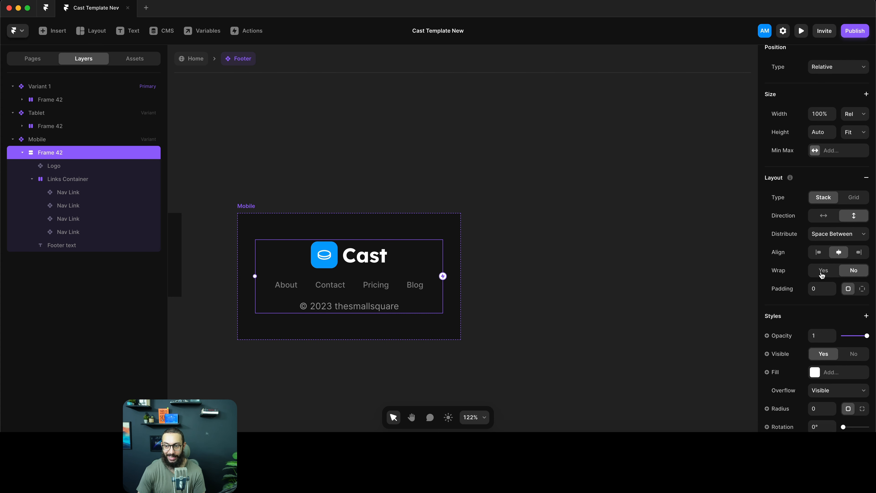